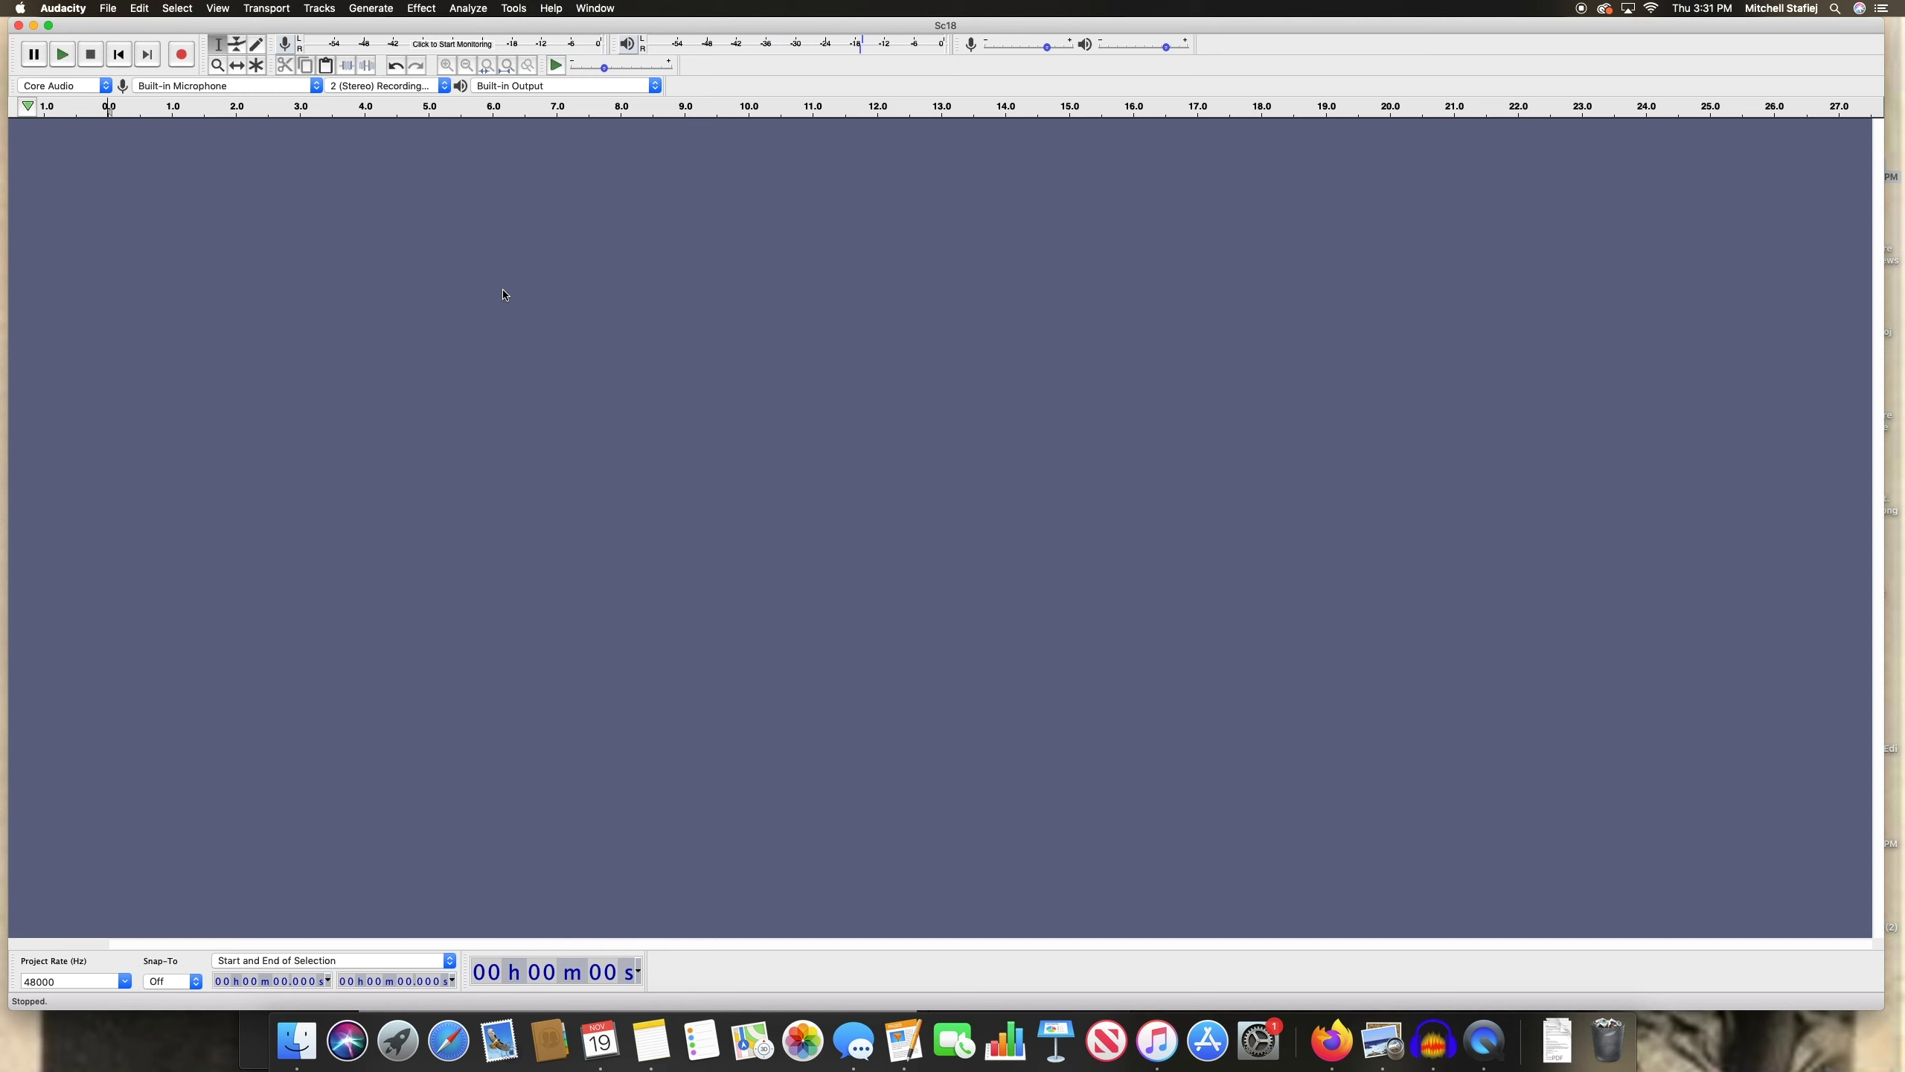
Import Sc2_Soundscape.wav from the Soundscapes folder into the empty project
{"action": "left_click", "coordinate": [297, 1040]}
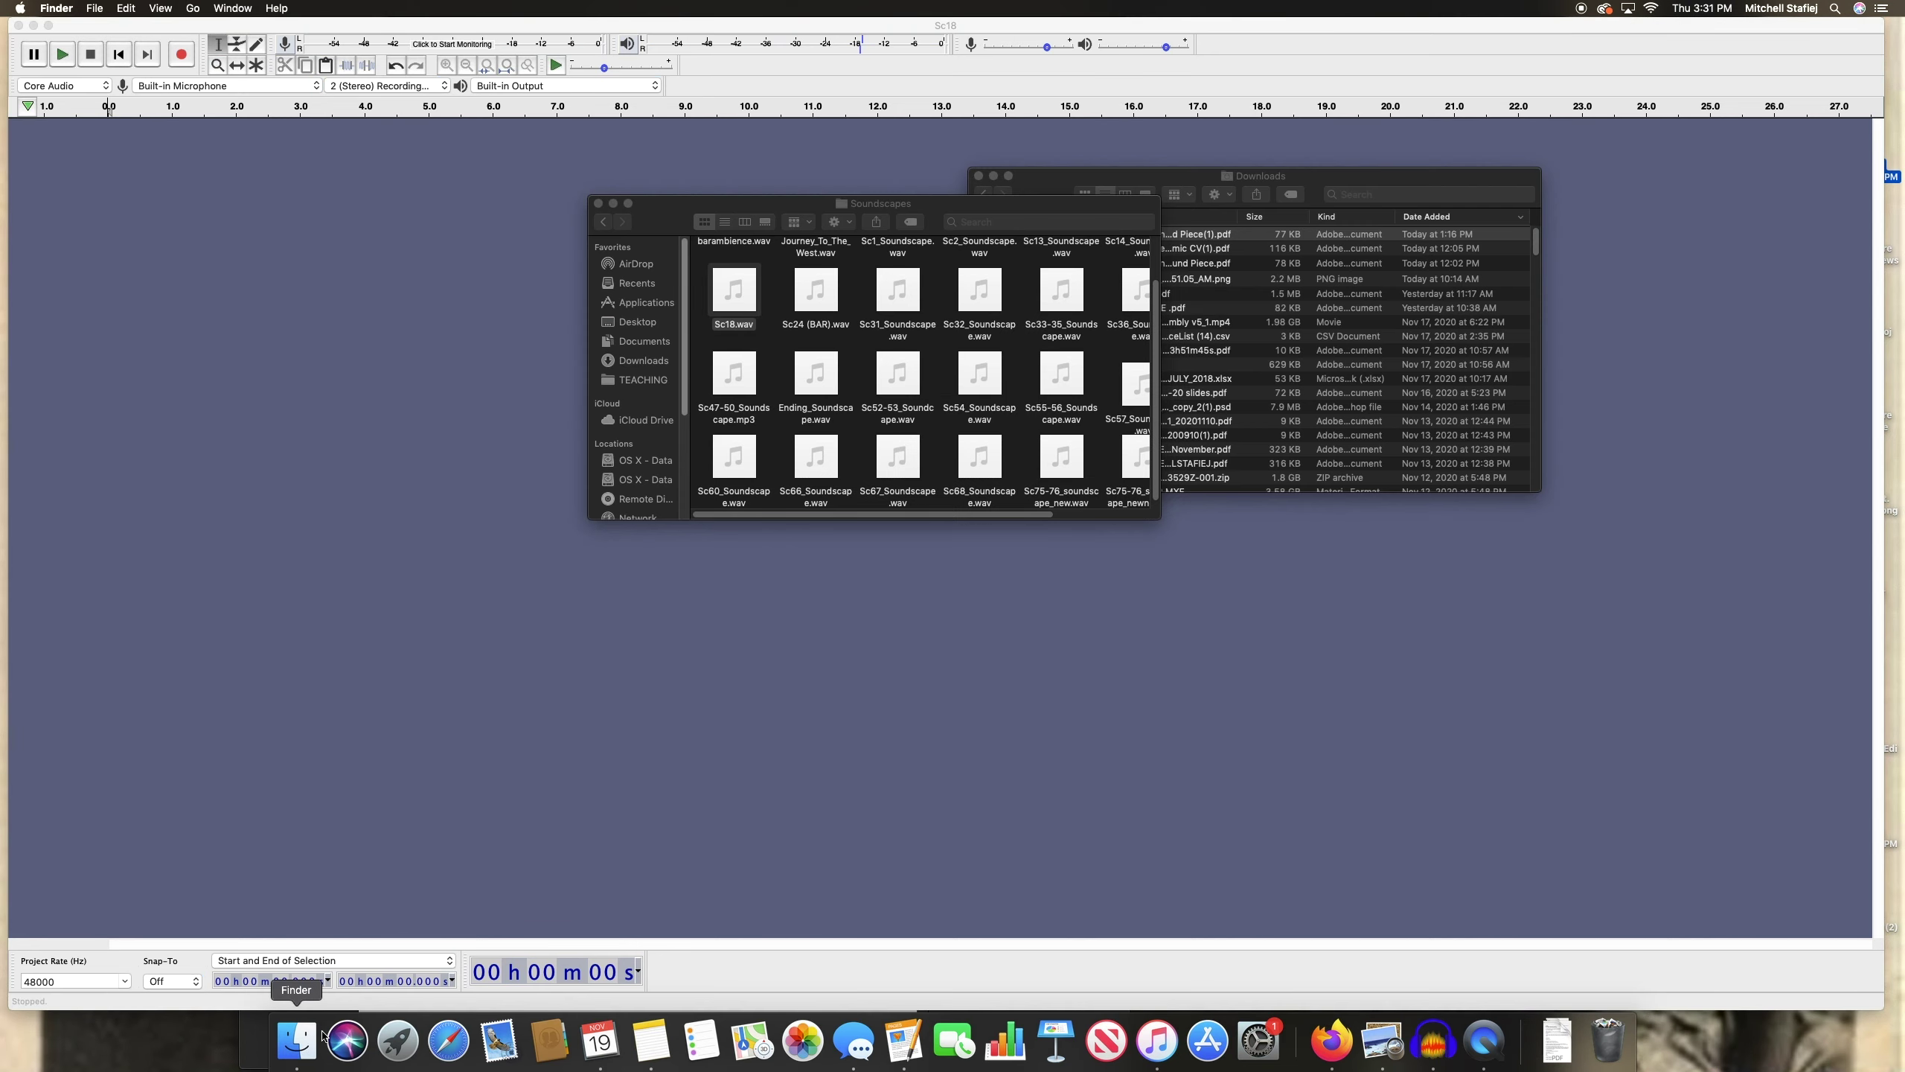
{"action": "left_click_drag", "start_coordinate": [813, 207], "coordinate": [858, 210]}
{"action": "scroll", "coordinate": [863, 338], "scroll_direction": "up", "scroll_amount": 2}
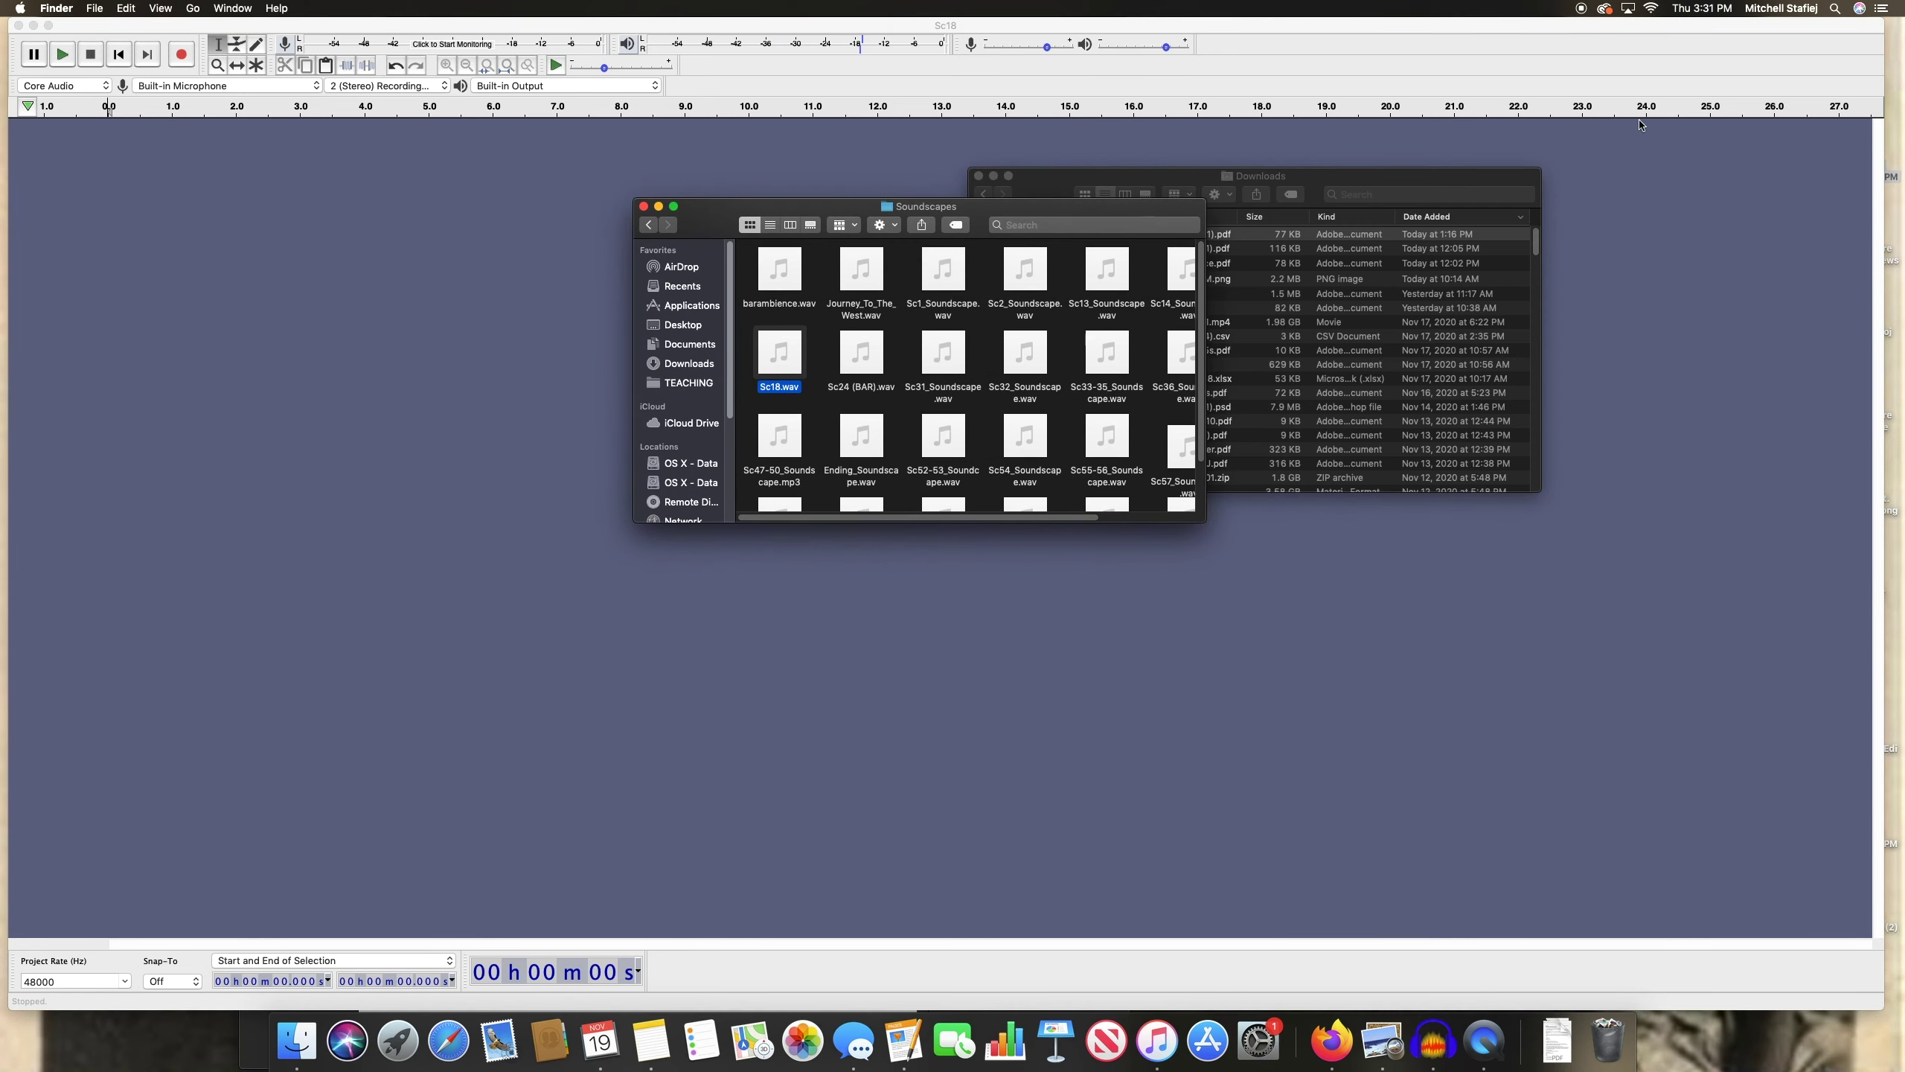
{"action": "left_click", "coordinate": [1045, 319]}
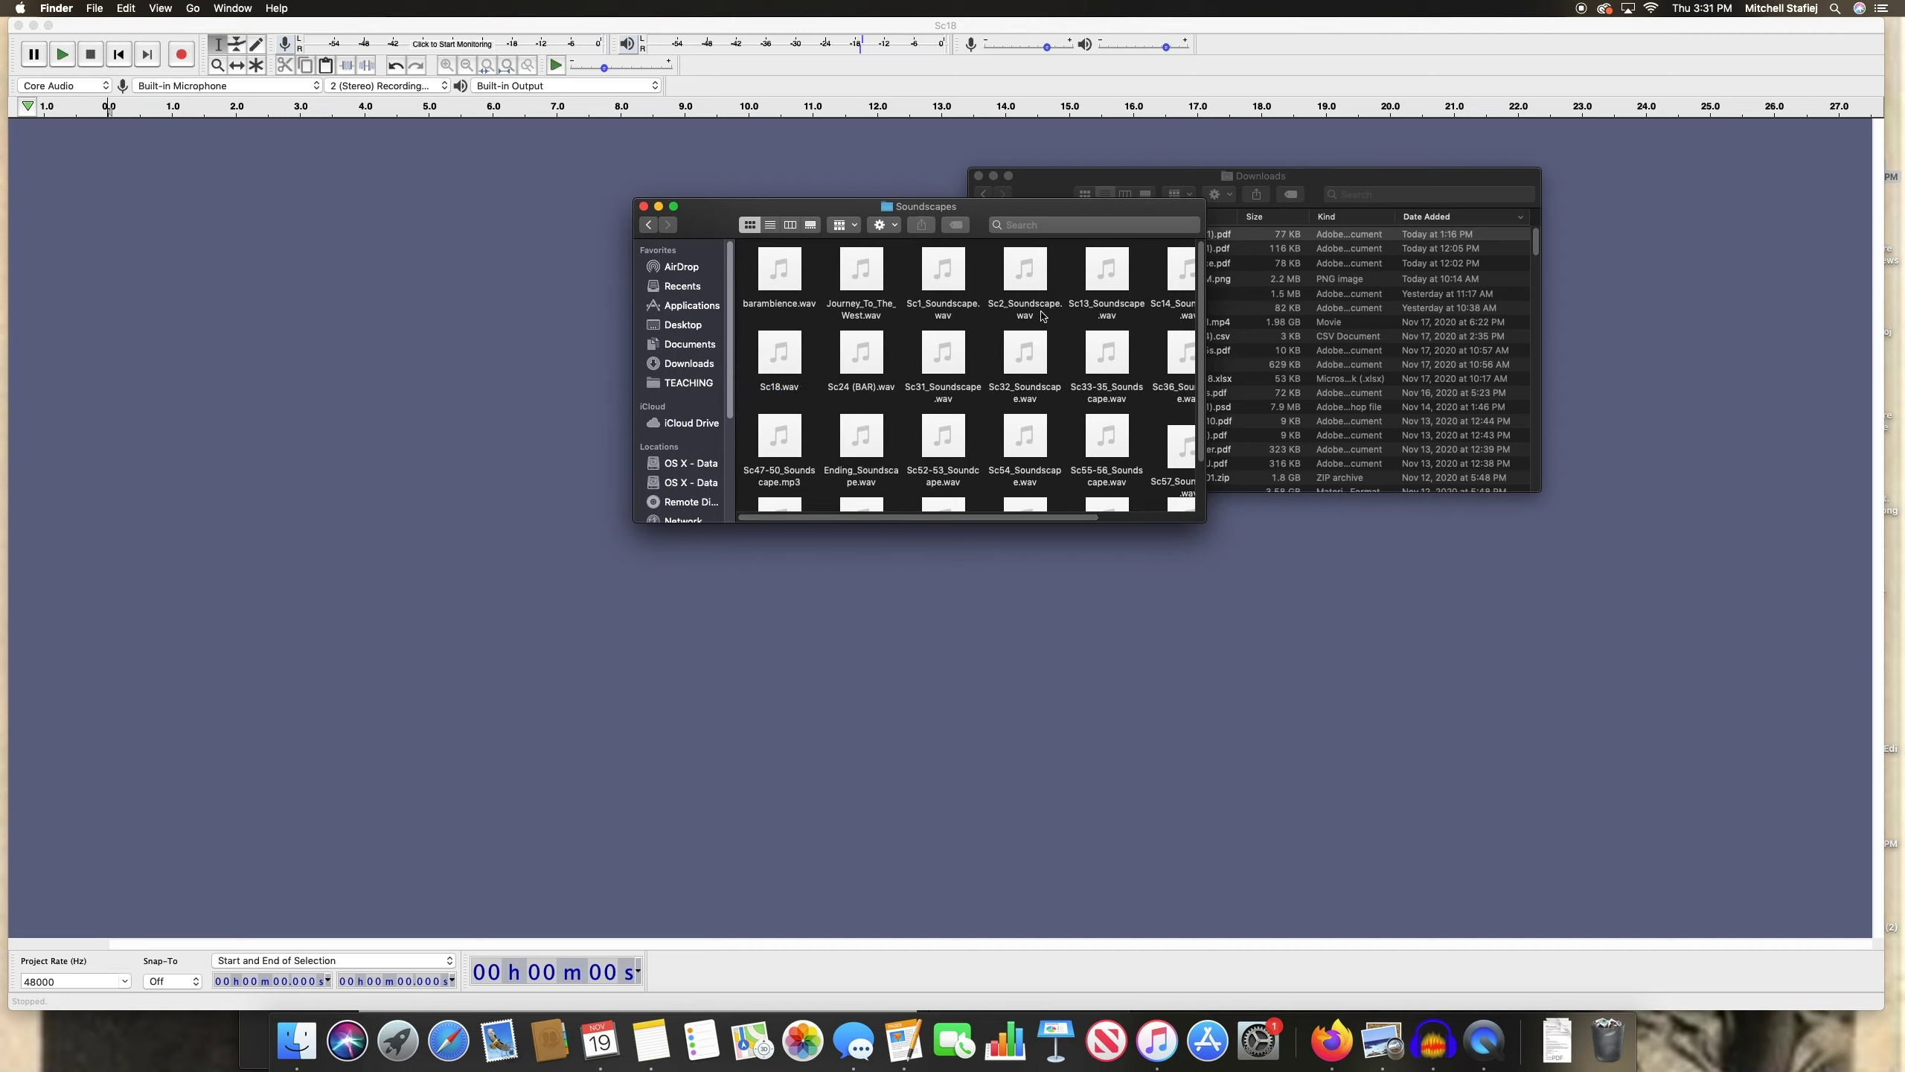
{"action": "scroll", "coordinate": [1106, 352], "scroll_direction": "down", "scroll_amount": 2}
{"action": "scroll", "coordinate": [1106, 360], "scroll_direction": "up", "scroll_amount": 2}
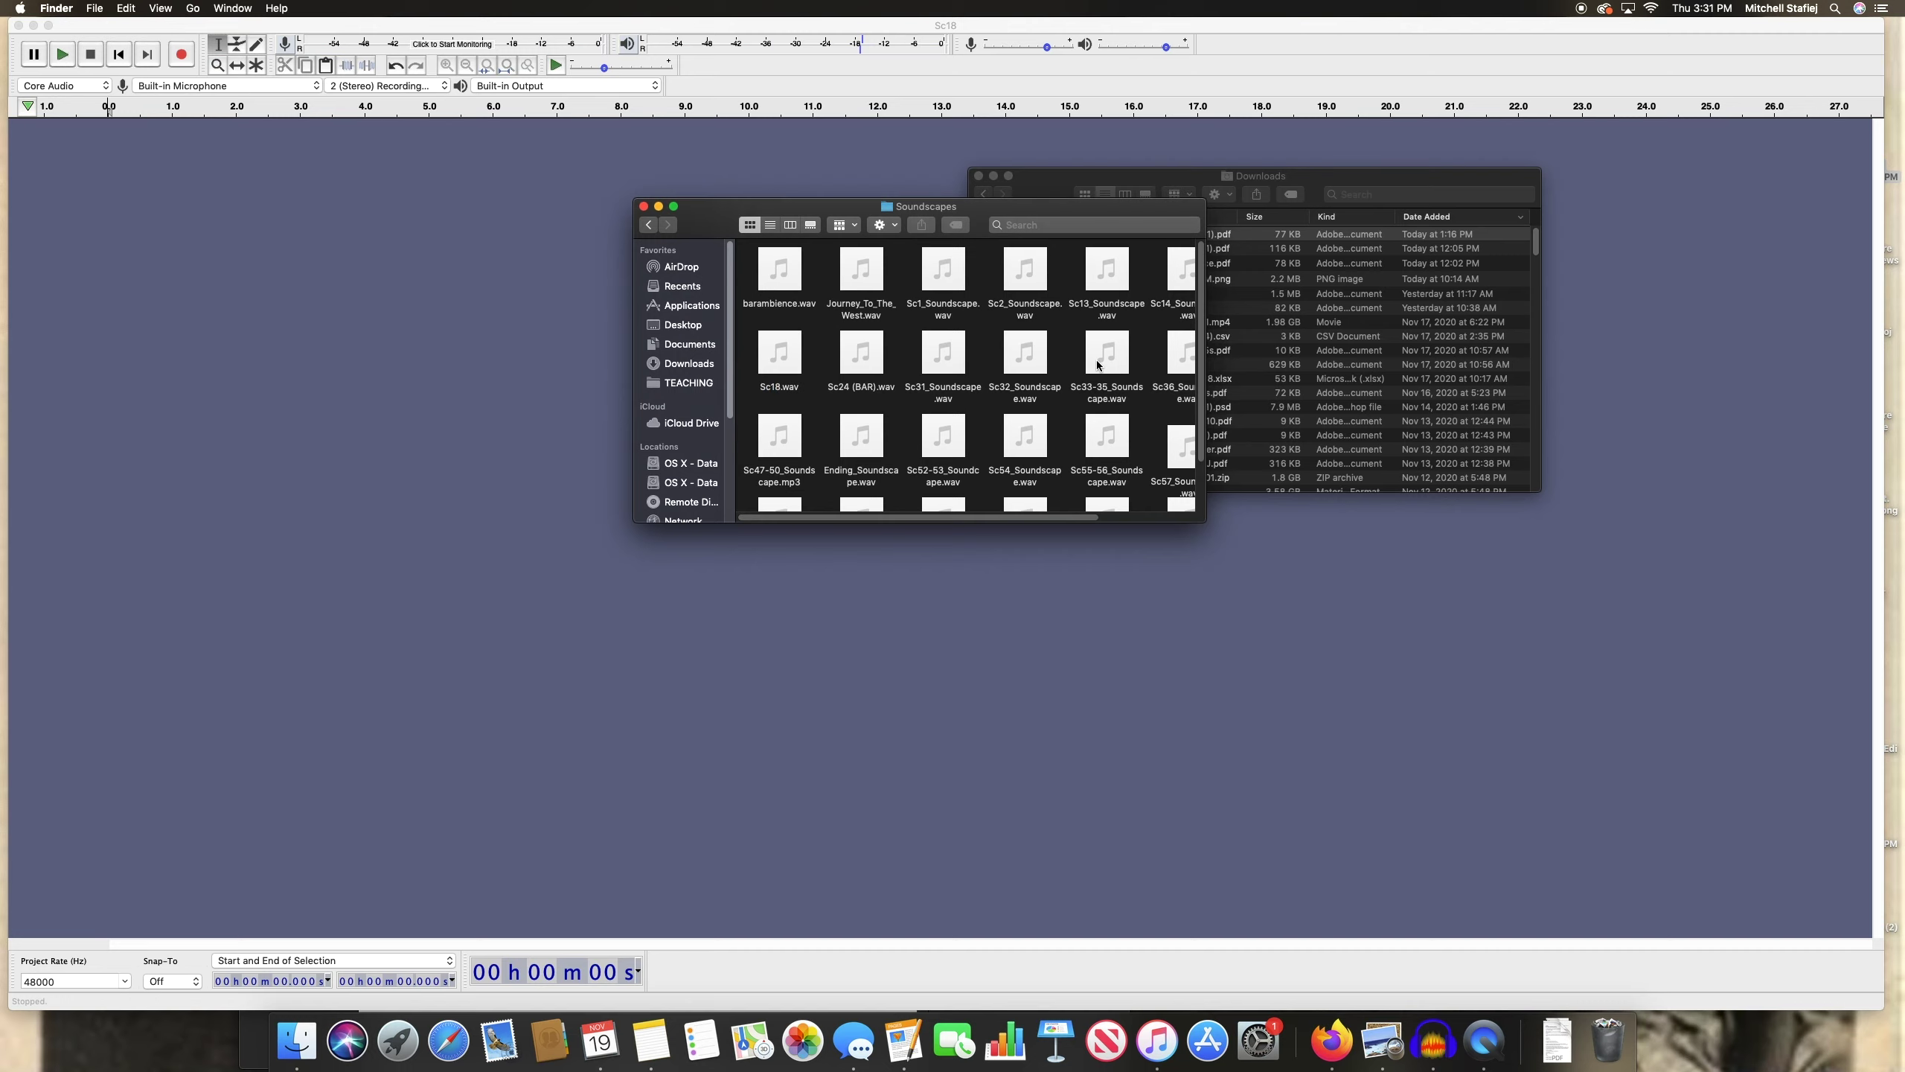
{"action": "left_click", "coordinate": [1027, 304]}
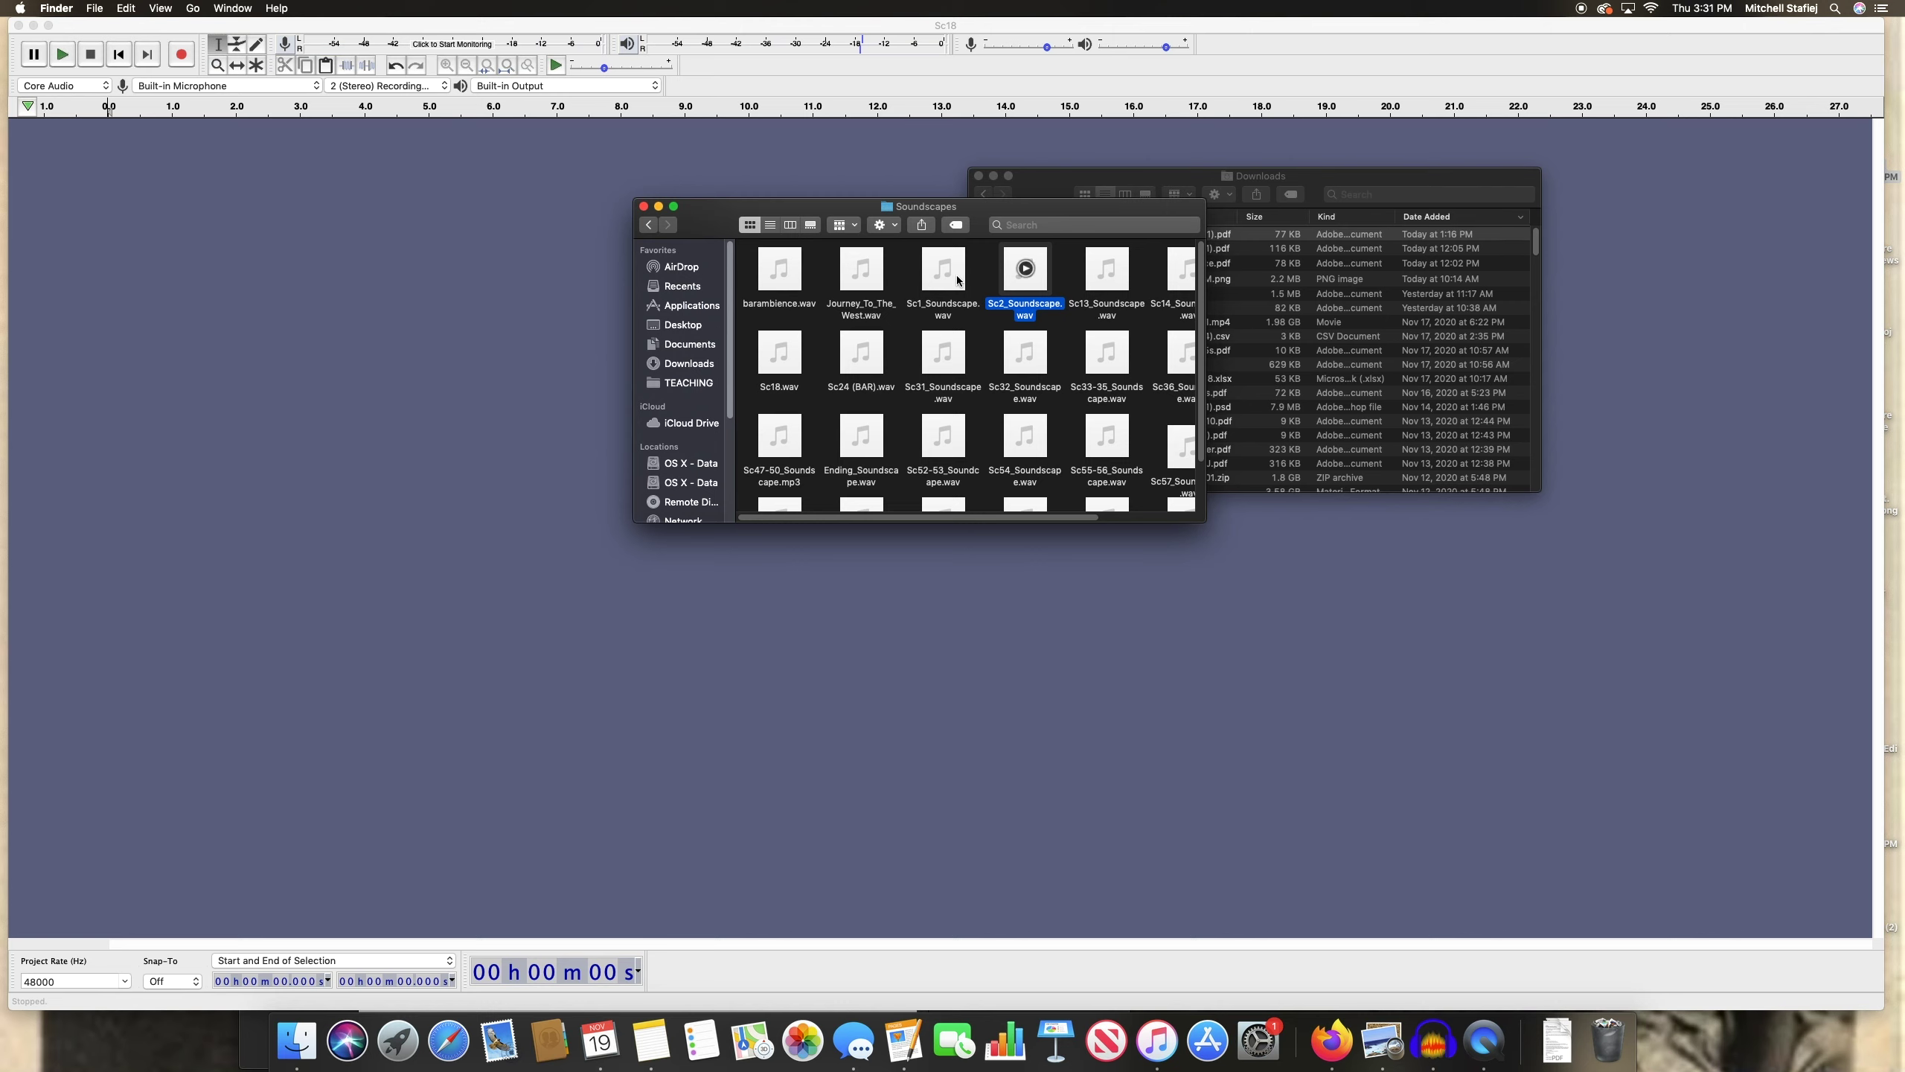
{"action": "left_click_drag", "start_coordinate": [989, 309], "coordinate": [337, 270]}
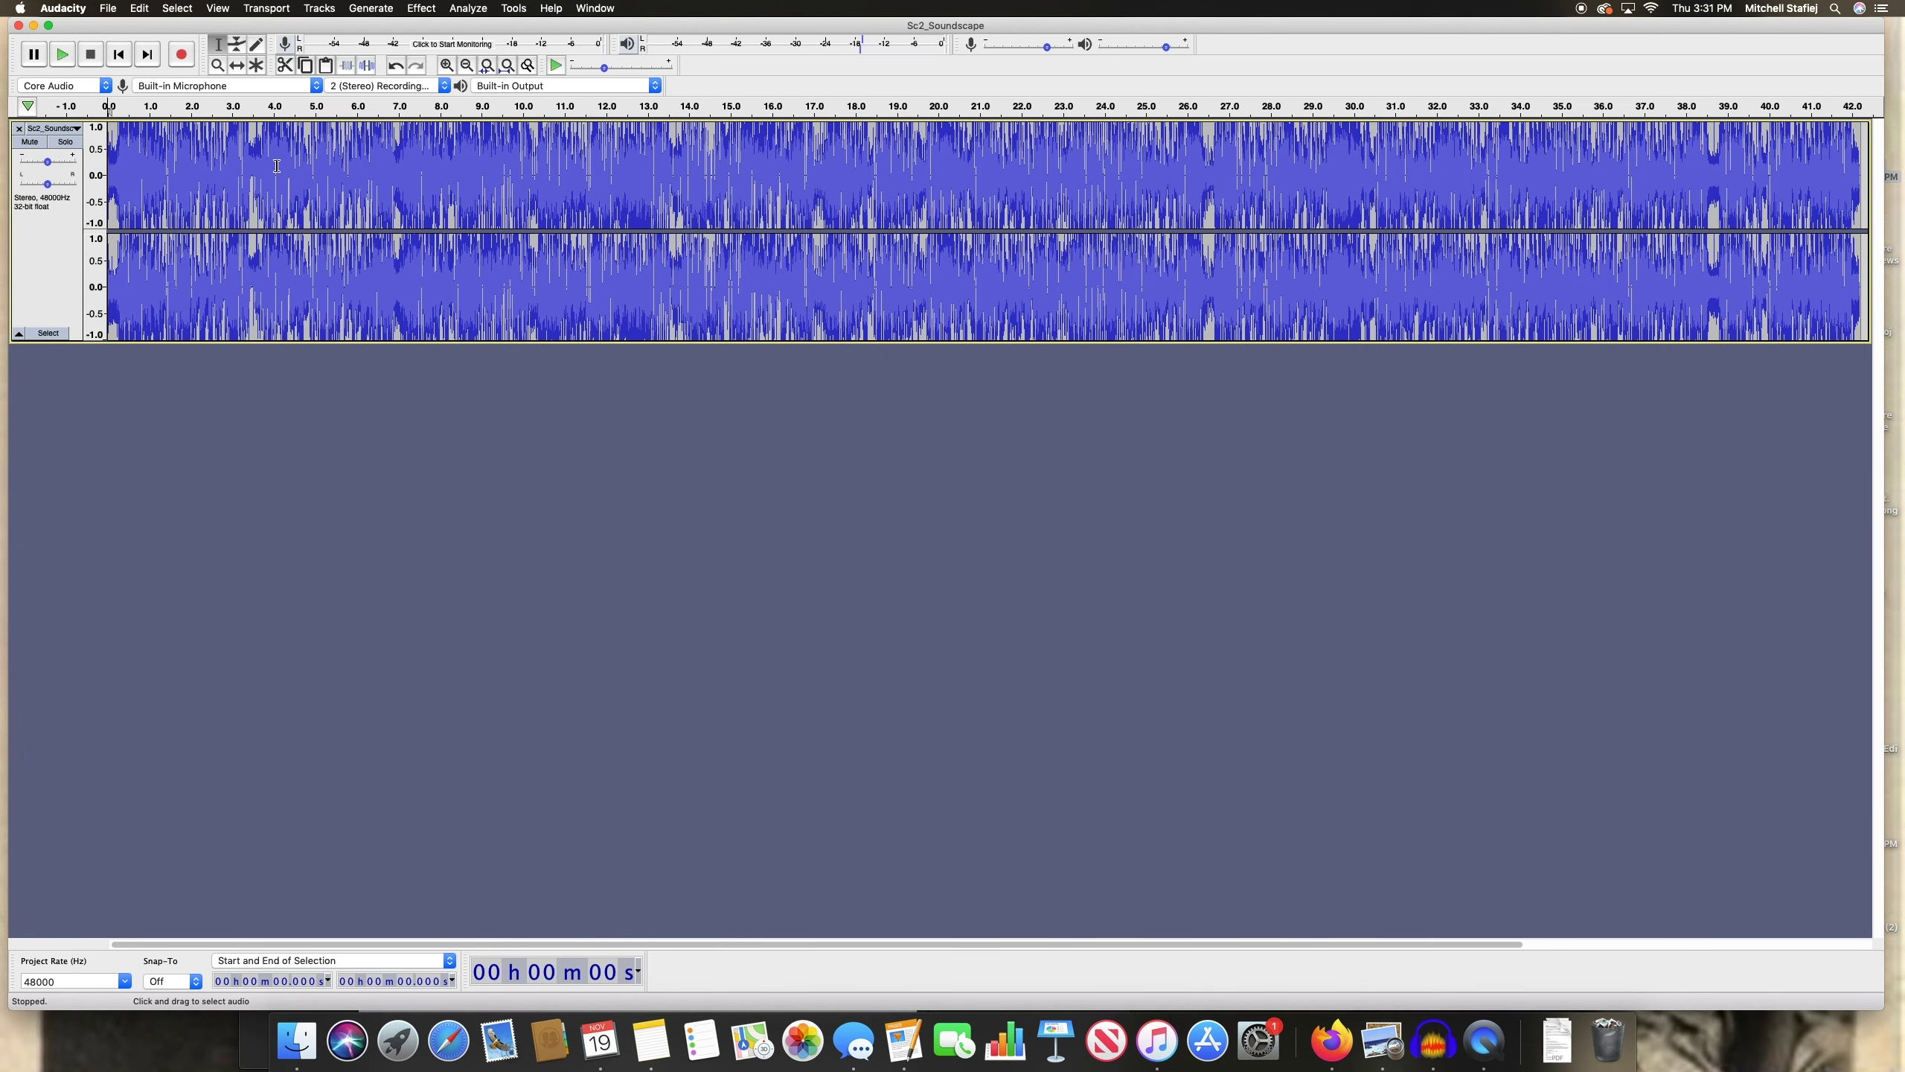
Play the soundscape from about 4 s, lower the system output volume while it plays, and stop playback
{"action": "left_click", "coordinate": [276, 169]}
{"action": "key", "text": "XF86AudioRaiseVolume"}
{"action": "key", "text": "space"}
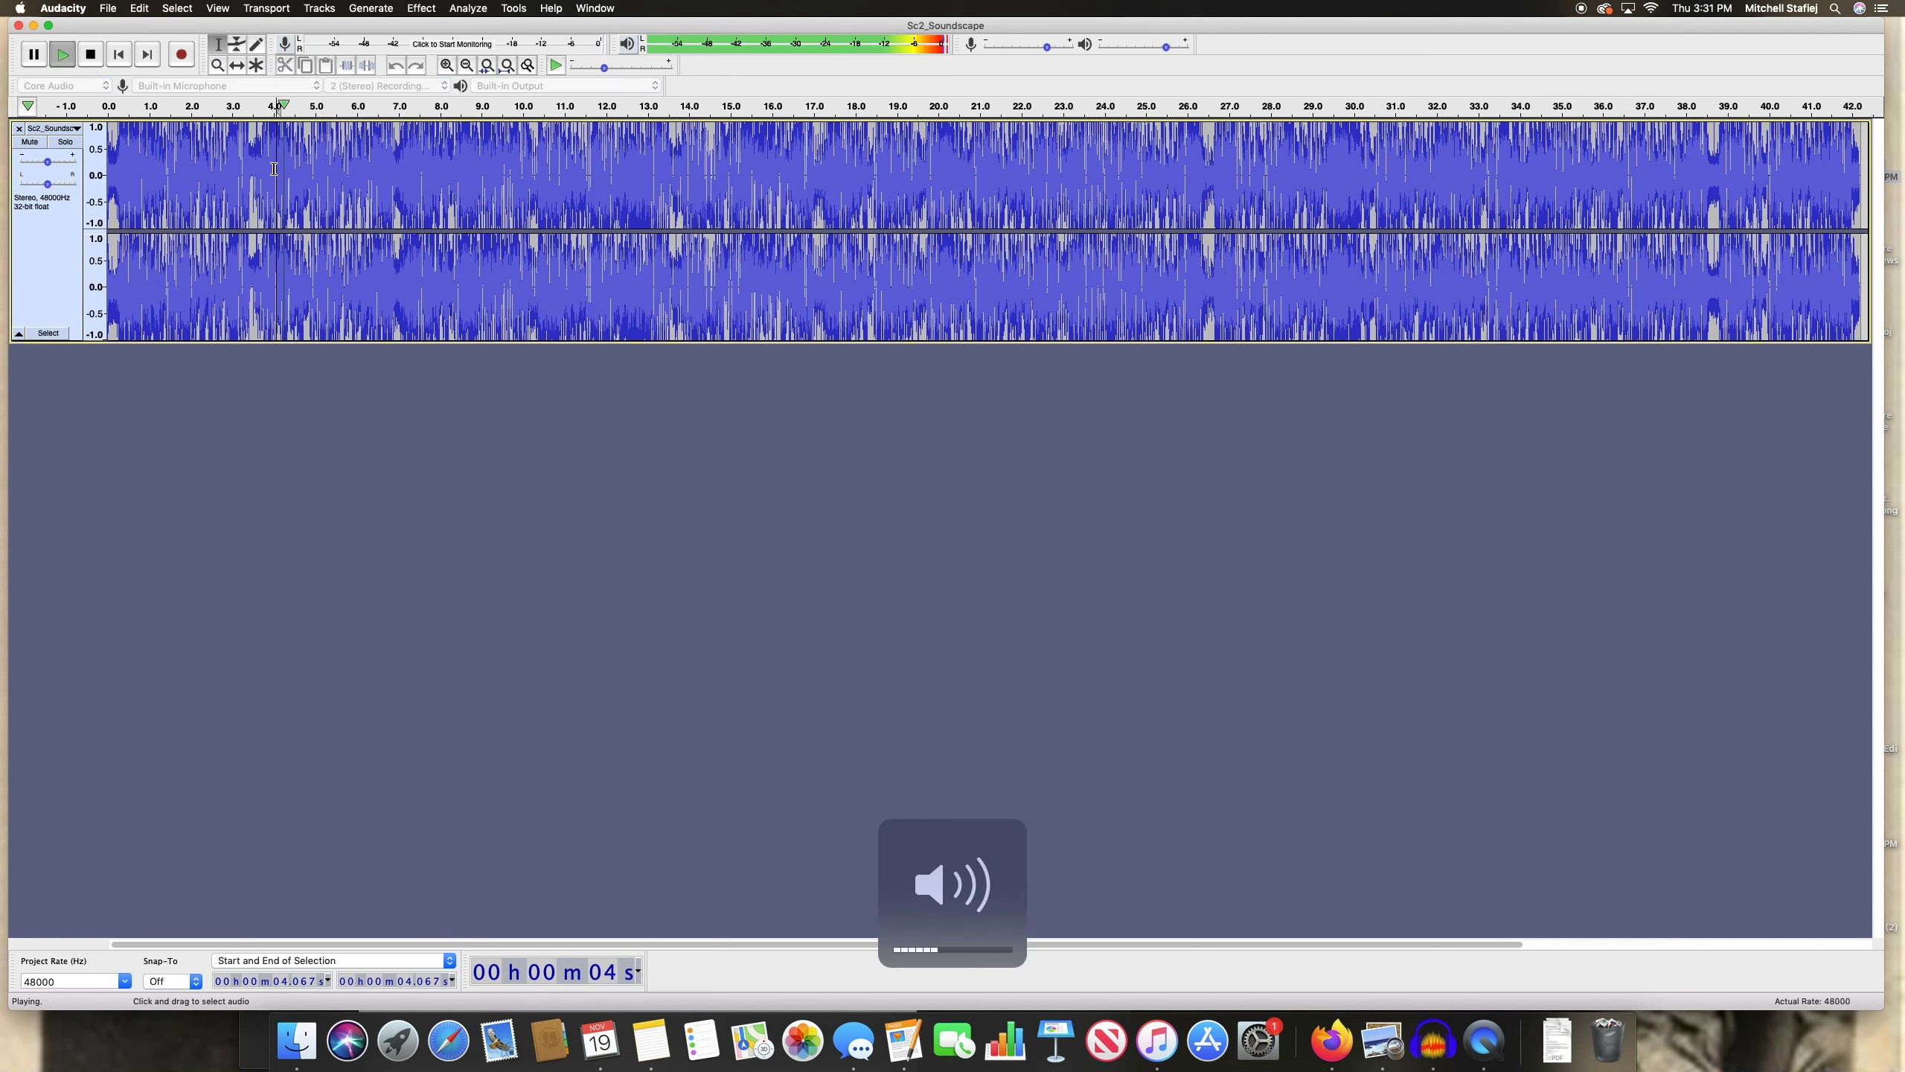
{"action": "key", "text": "XF86AudioLowerVolume"}
{"action": "key", "text": "XF86AudioLowerVolume"}
{"action": "key", "text": "XF86AudioLowerVolume"}
{"action": "key", "text": "XF86AudioLowerVolume"}
{"action": "key", "text": "XF86AudioLowerVolume"}
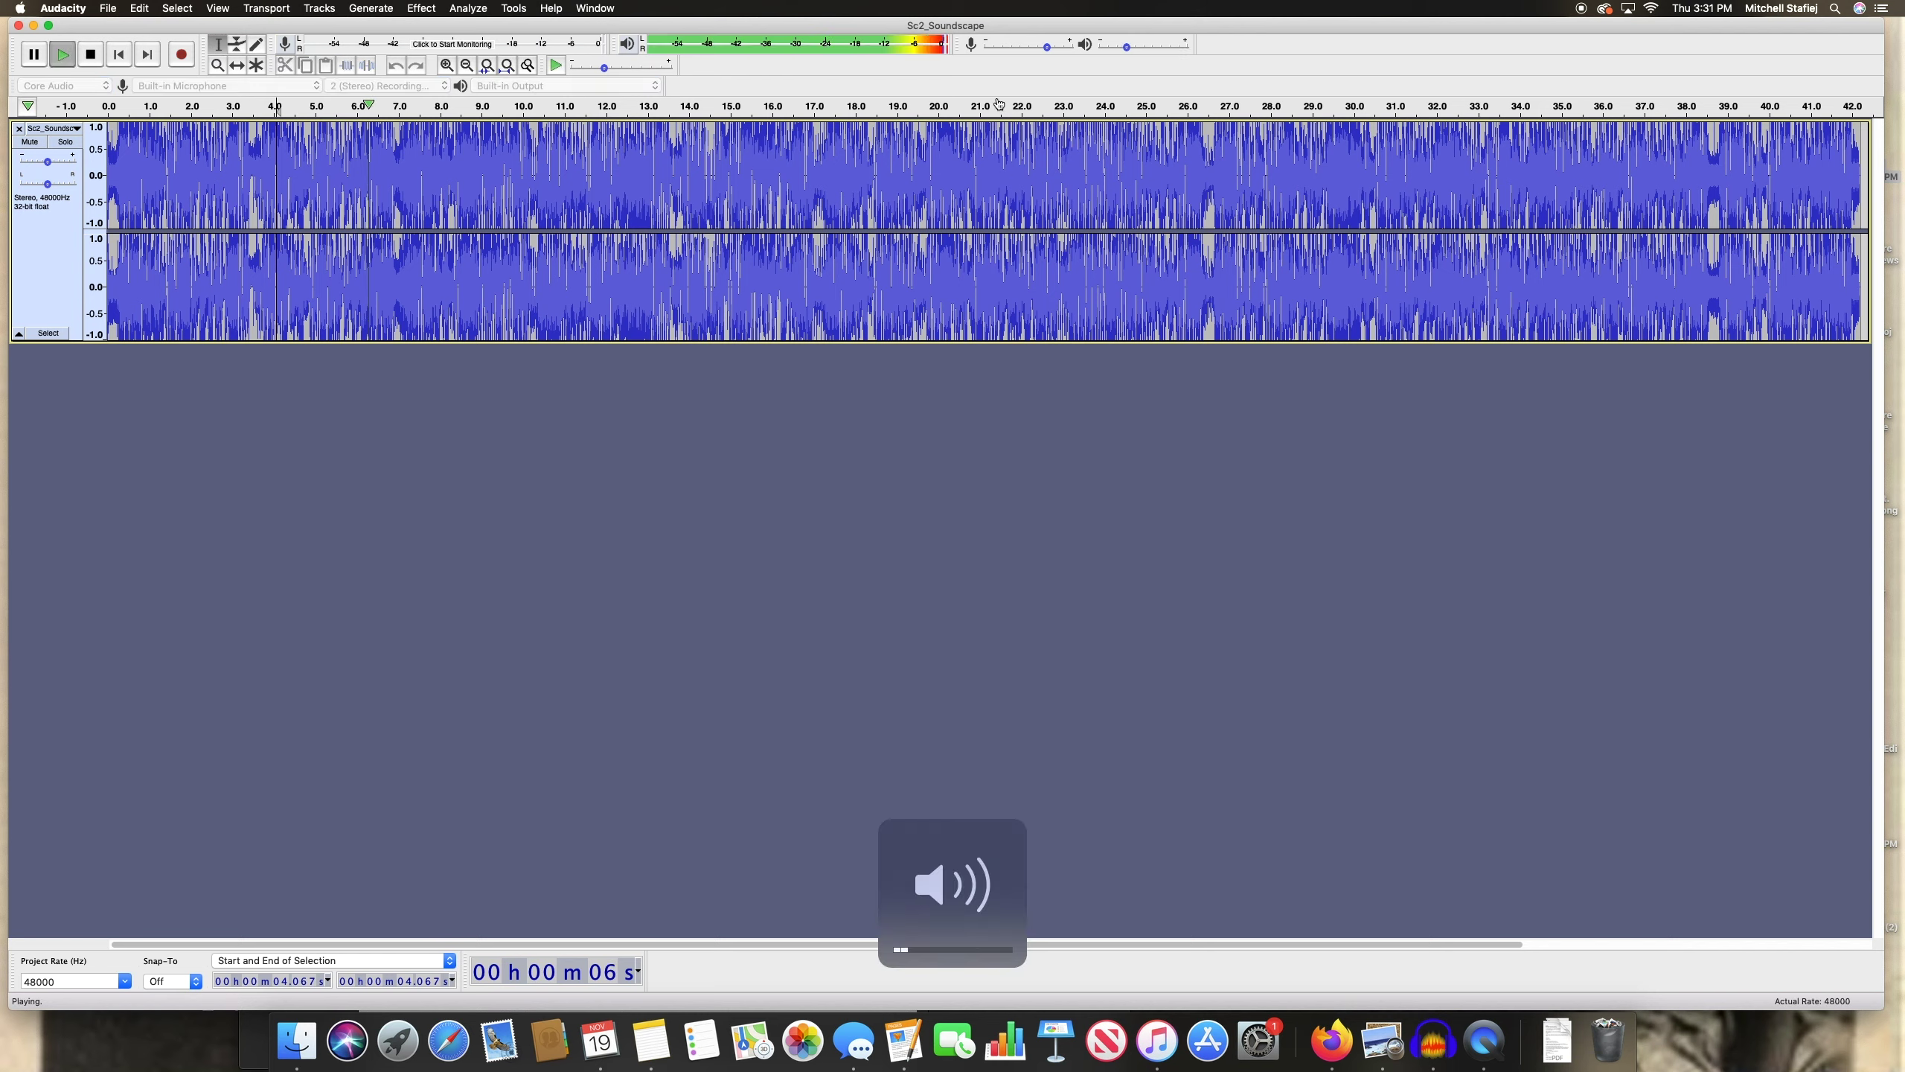
{"action": "key", "text": "space"}
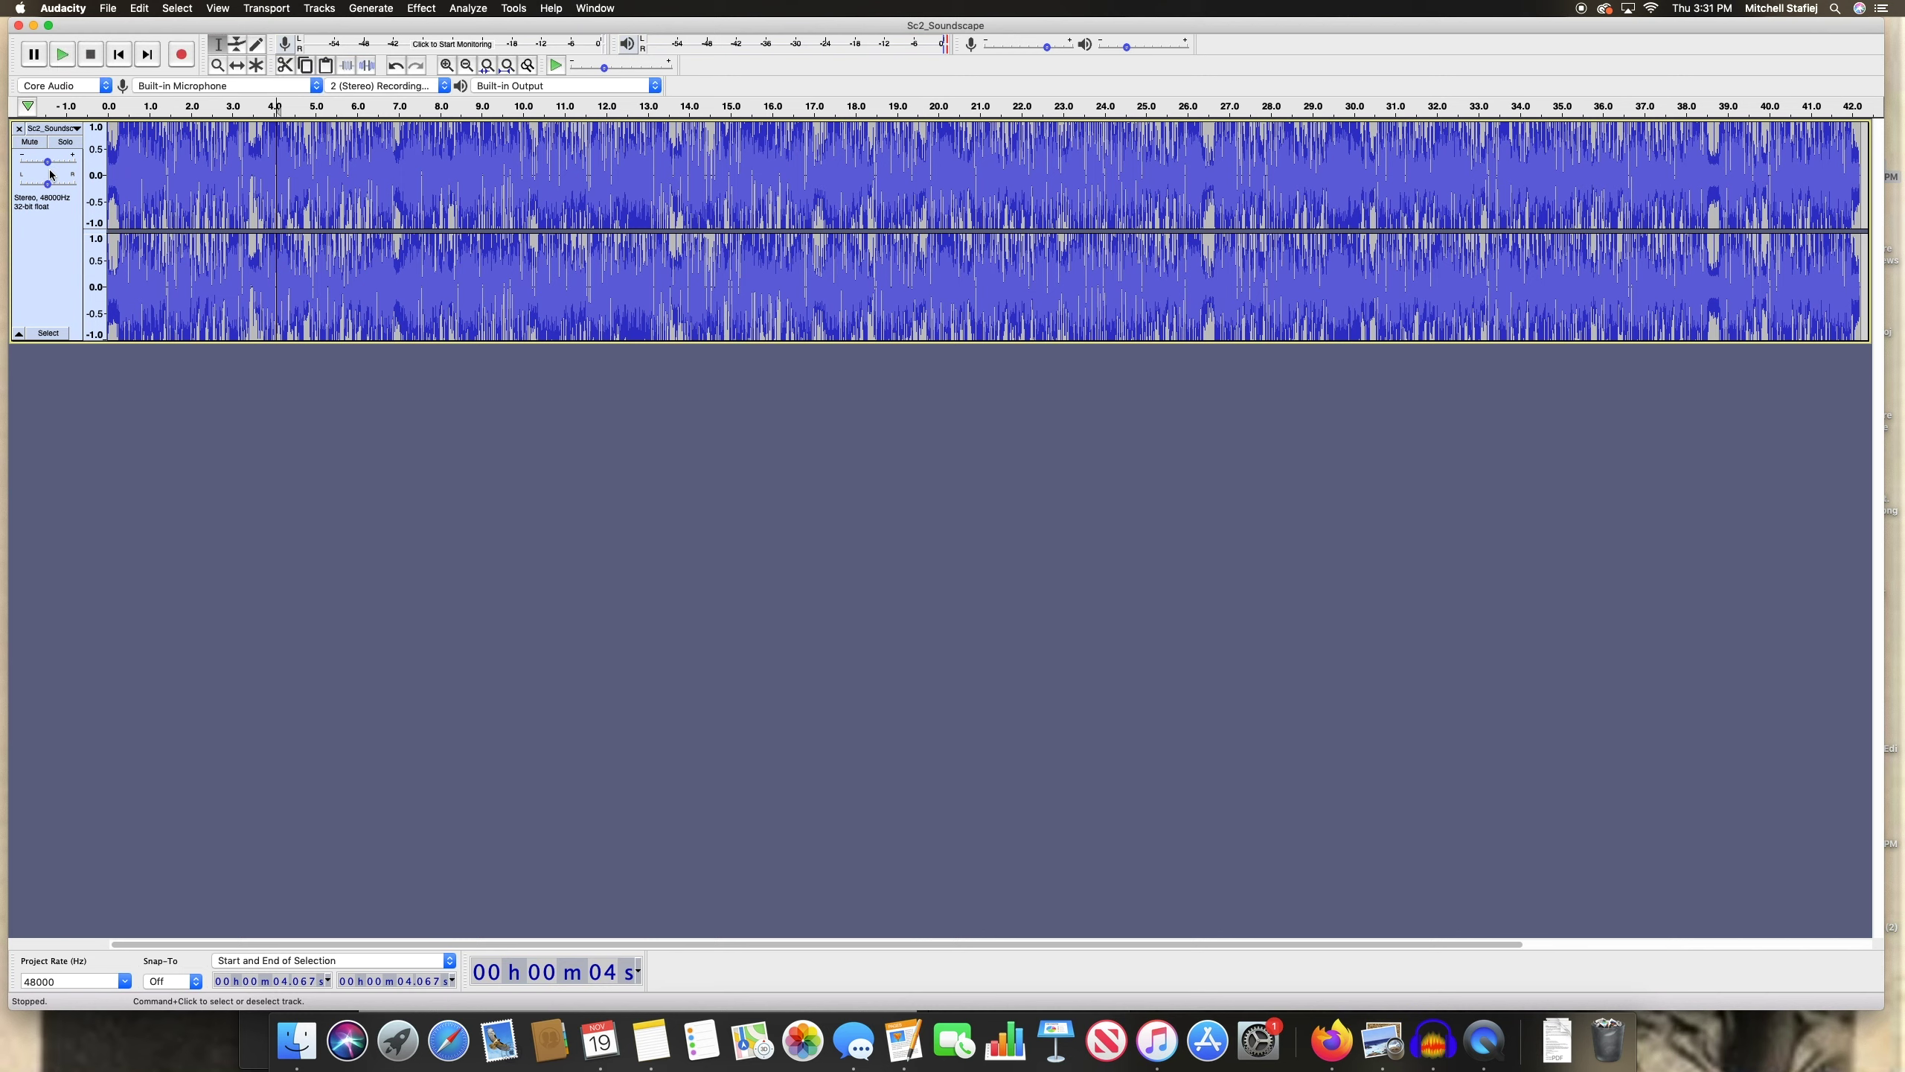
Reduce the soundscape track's gain and play it back from about 3.5 s to check the level
{"action": "left_click_drag", "start_coordinate": [47, 162], "coordinate": [39, 164]}
{"action": "left_click", "coordinate": [253, 173]}
{"action": "key", "text": "space"}
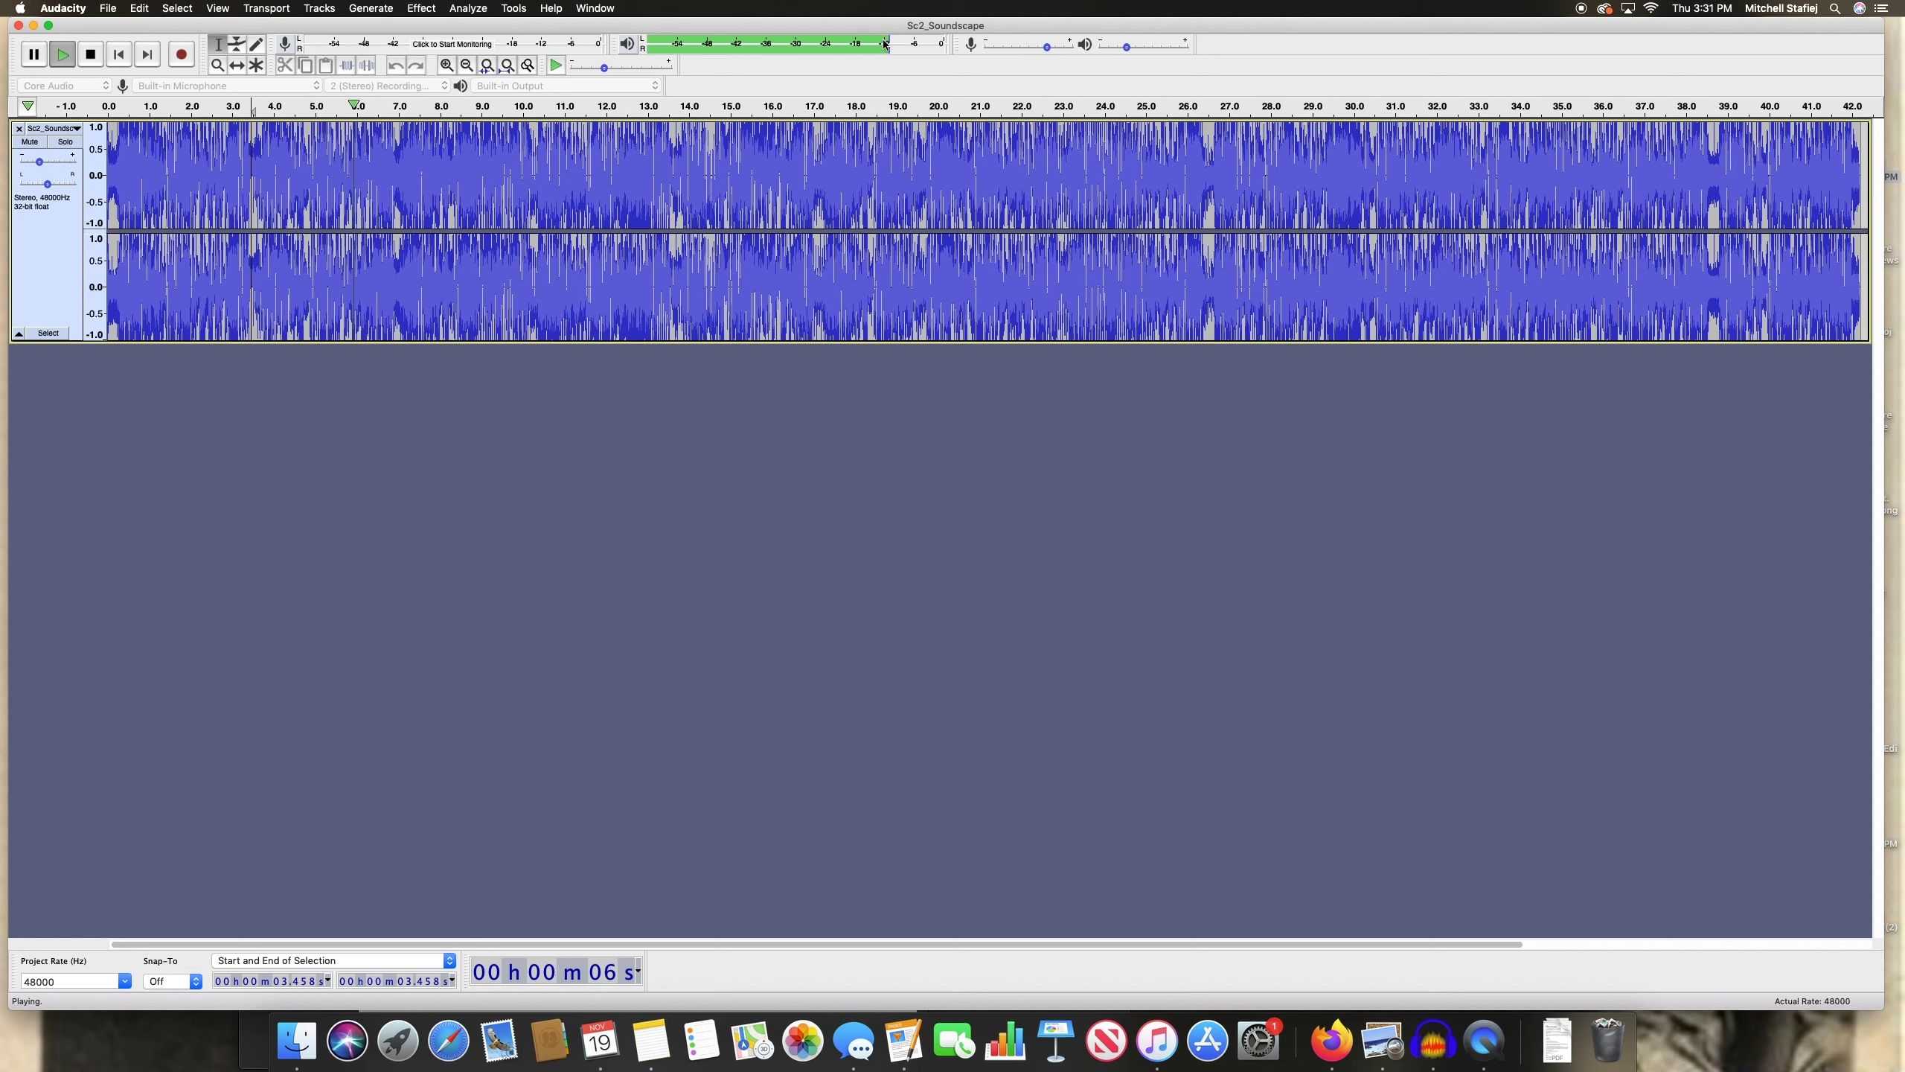
{"action": "key", "text": "space"}
{"action": "key", "text": "space"}
{"action": "key", "text": "space"}
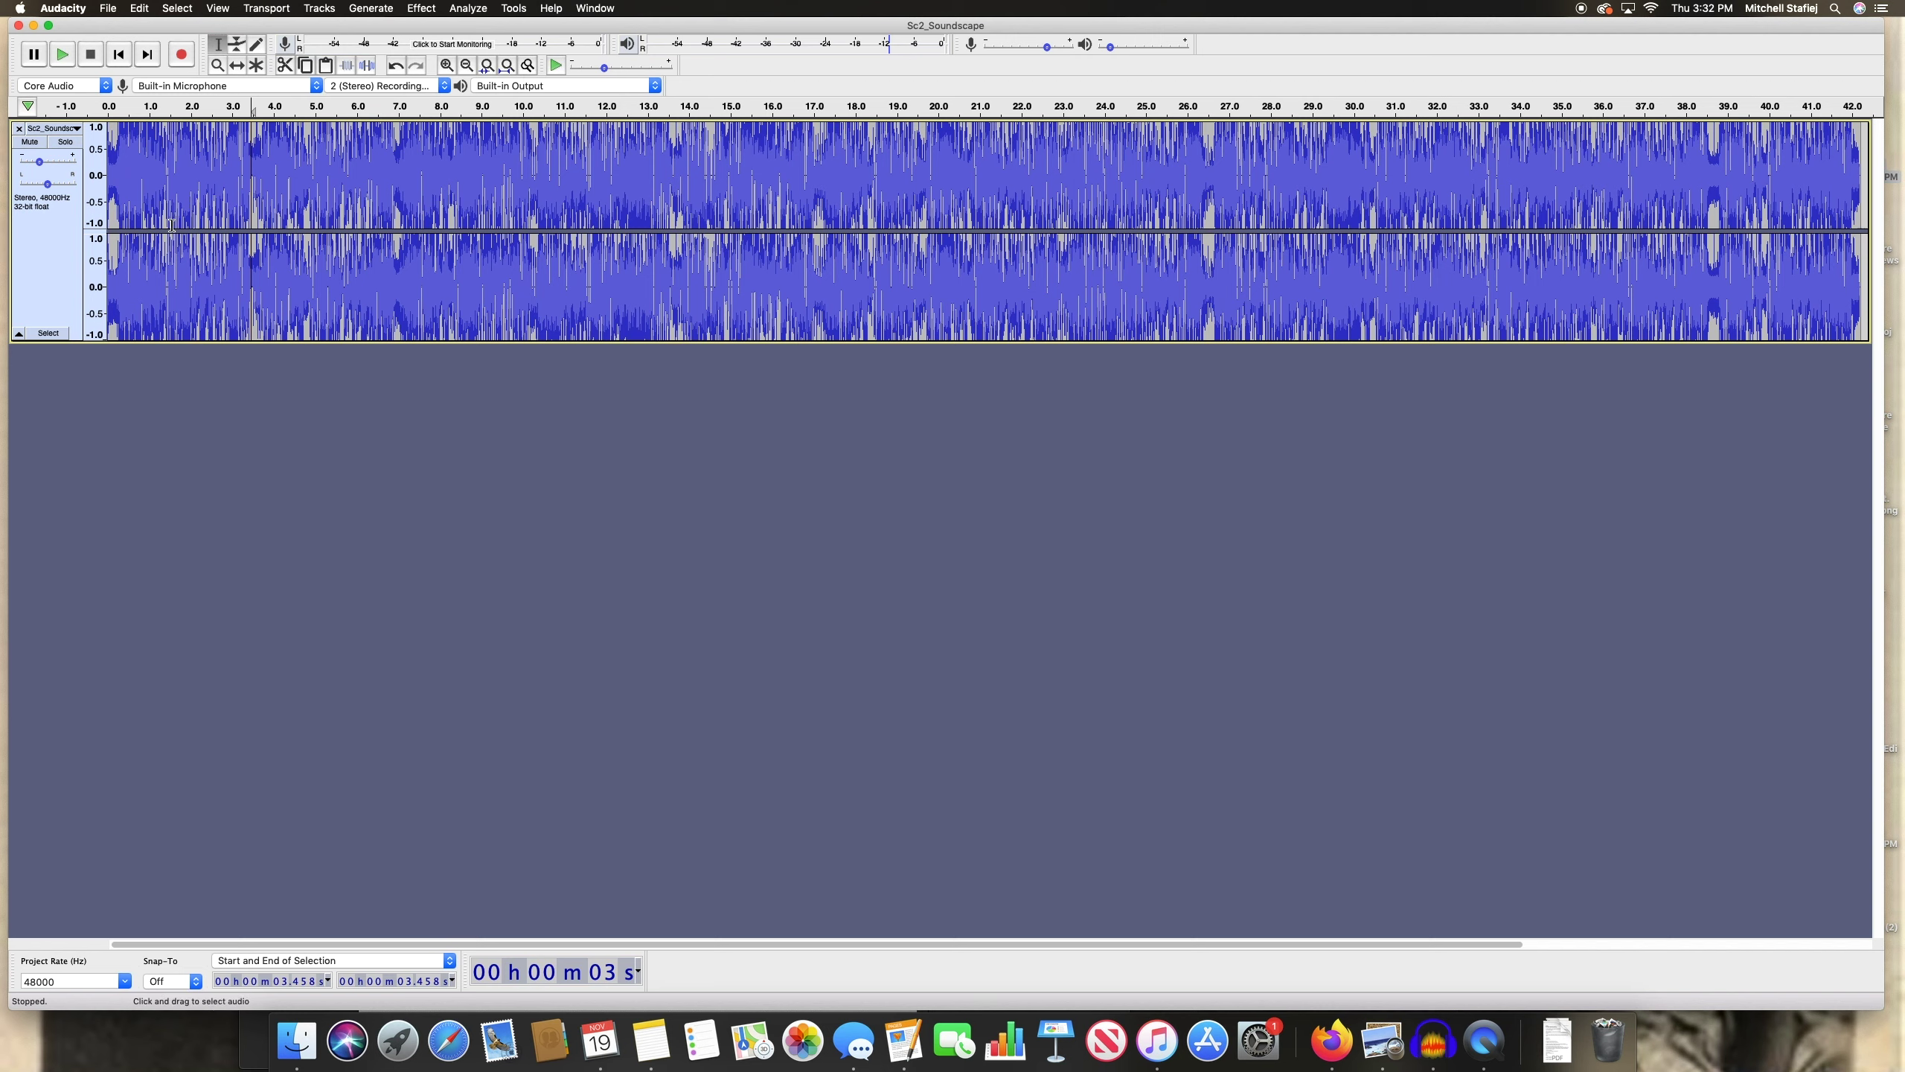
Select the entire soundscape track and review the effects available for it
{"action": "key", "text": "super+a"}
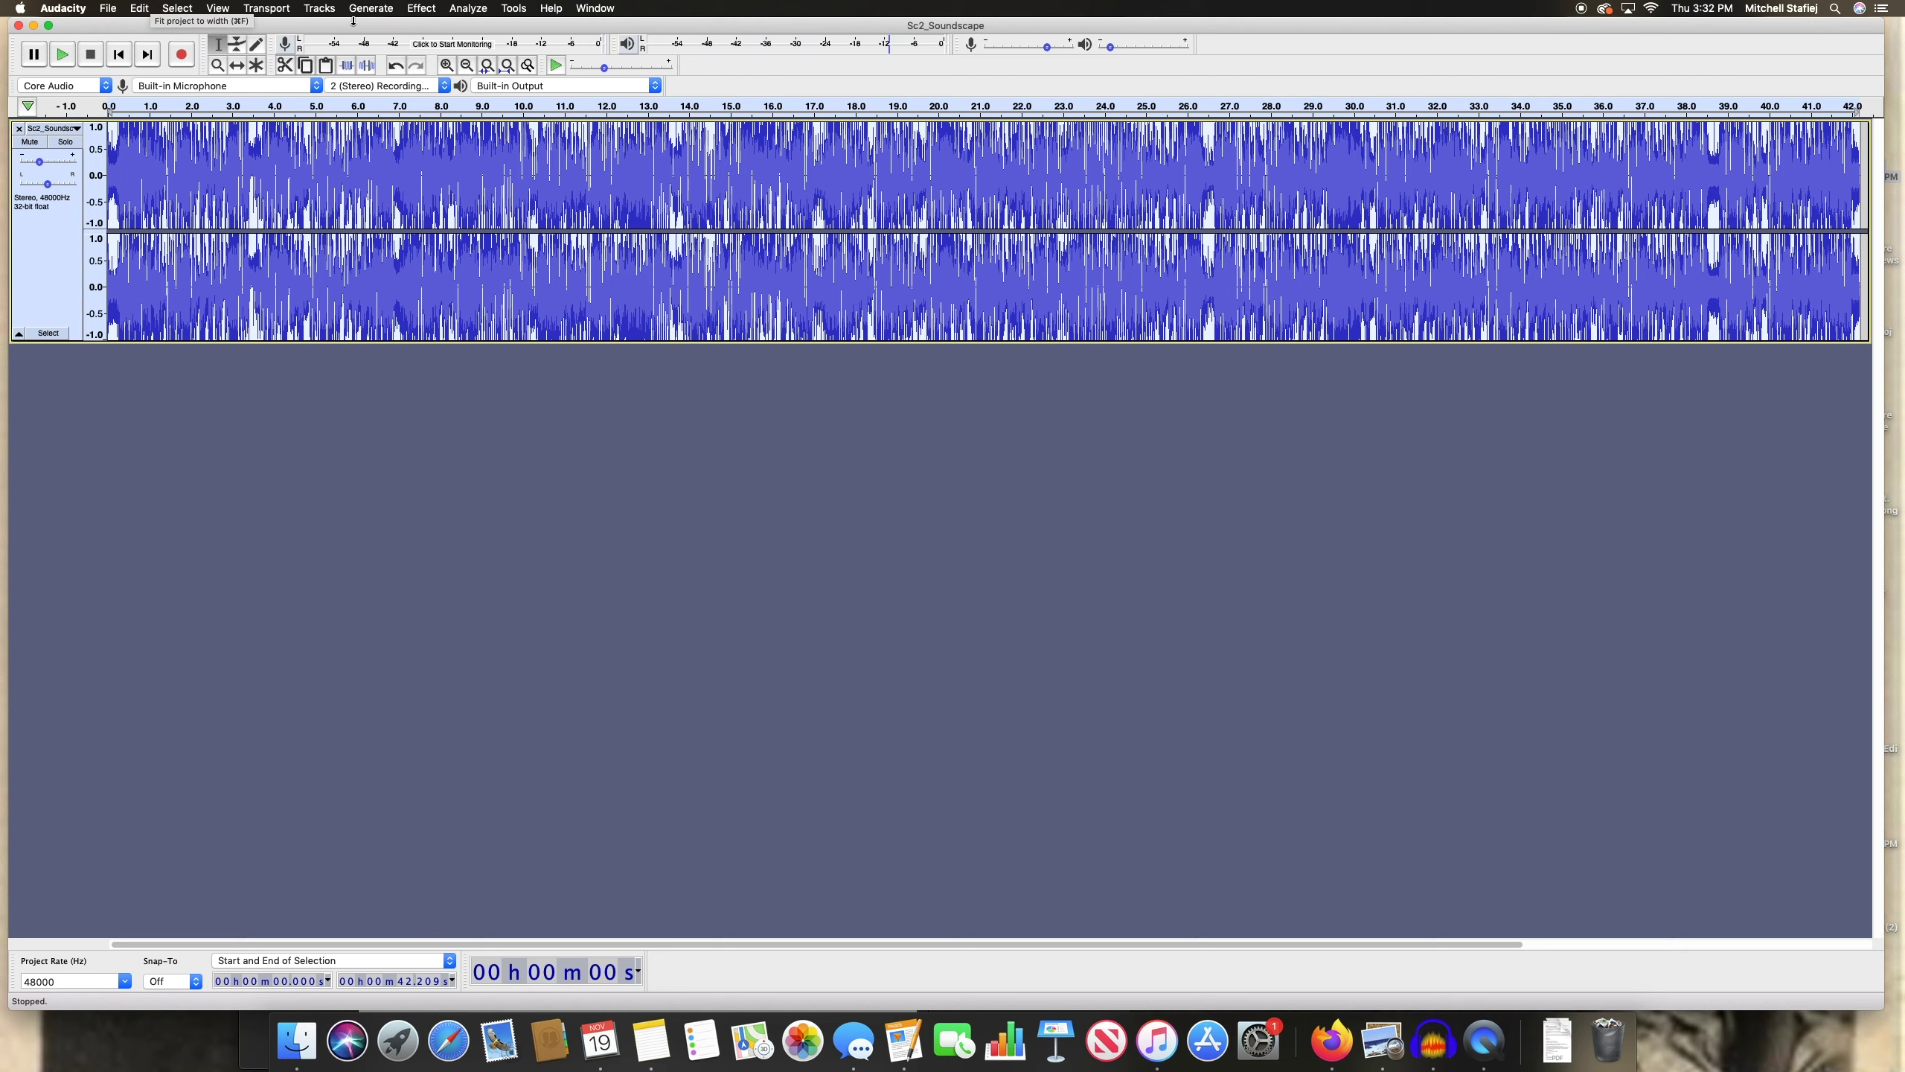
{"action": "left_click", "coordinate": [421, 8]}
{"action": "mouse_move", "coordinate": [449, 8]}
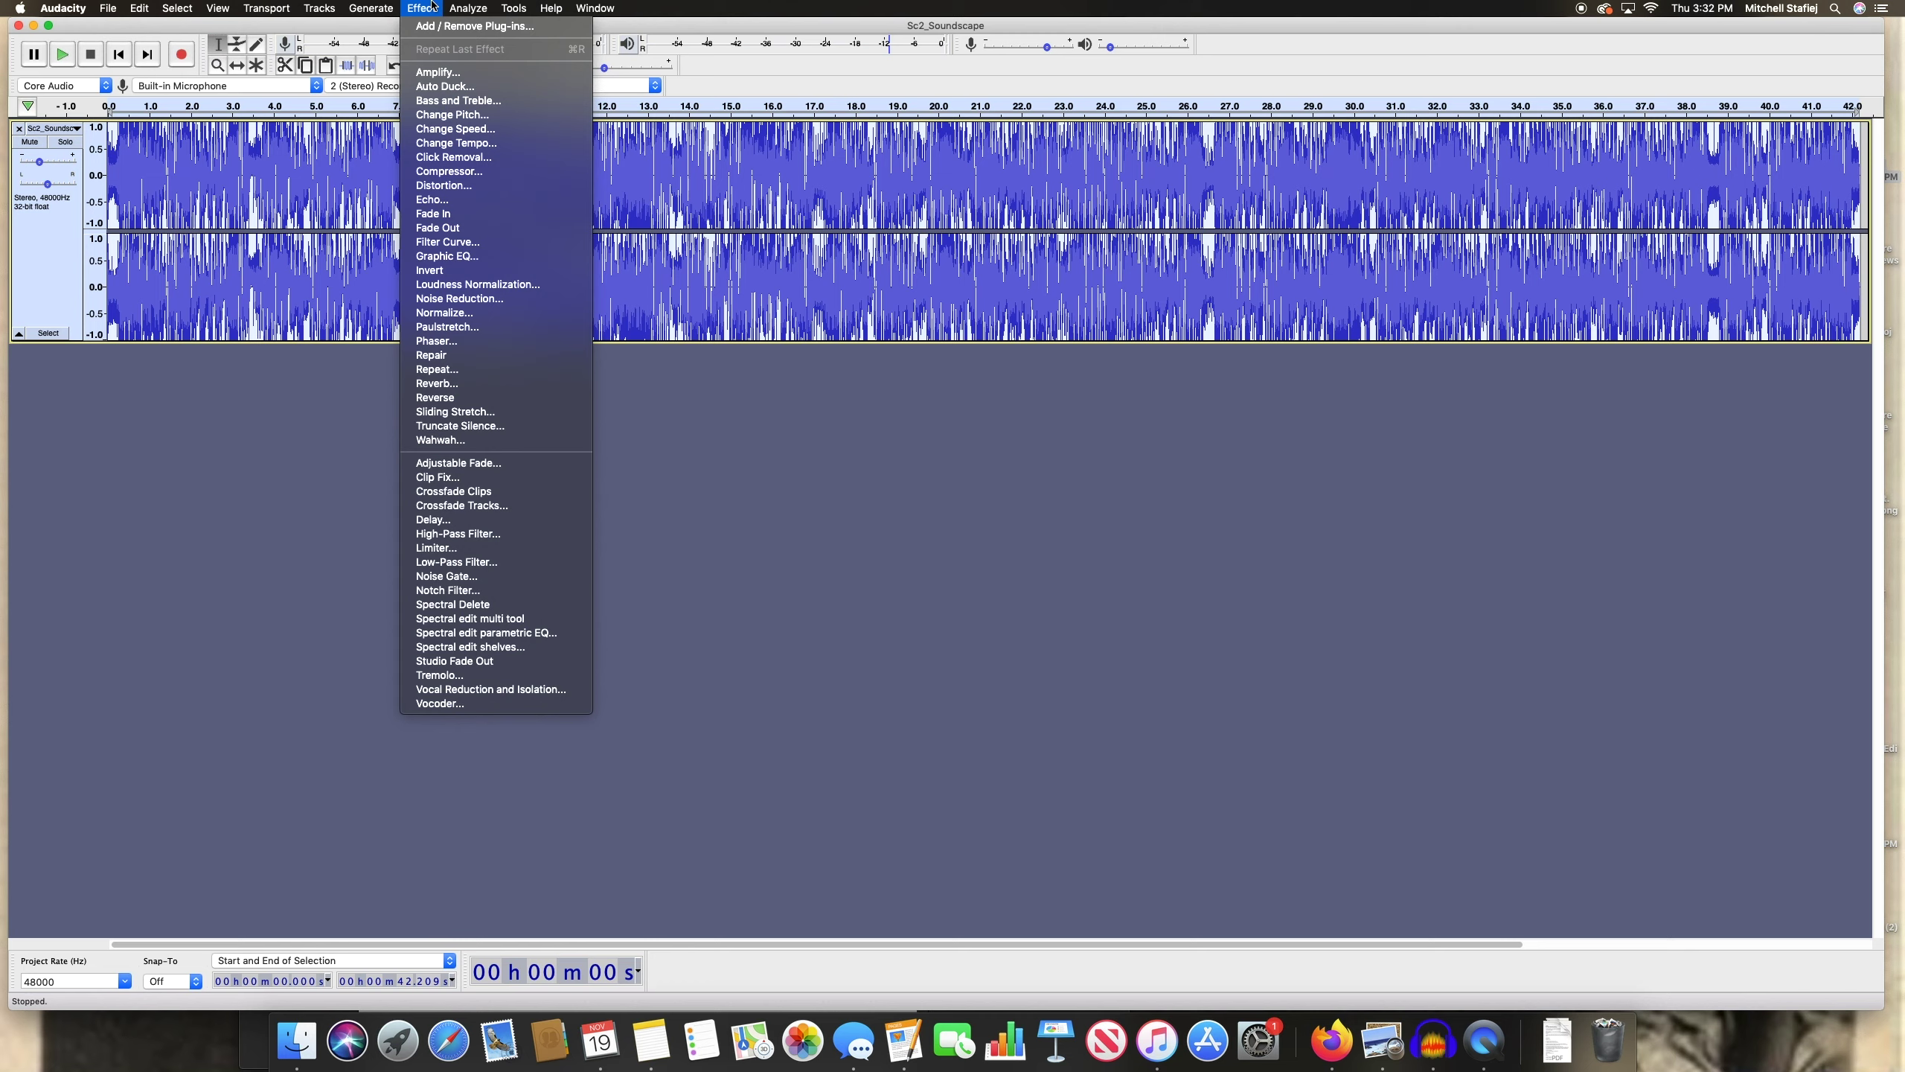
{"action": "left_click", "coordinate": [196, 375]}
{"action": "left_click", "coordinate": [197, 387]}
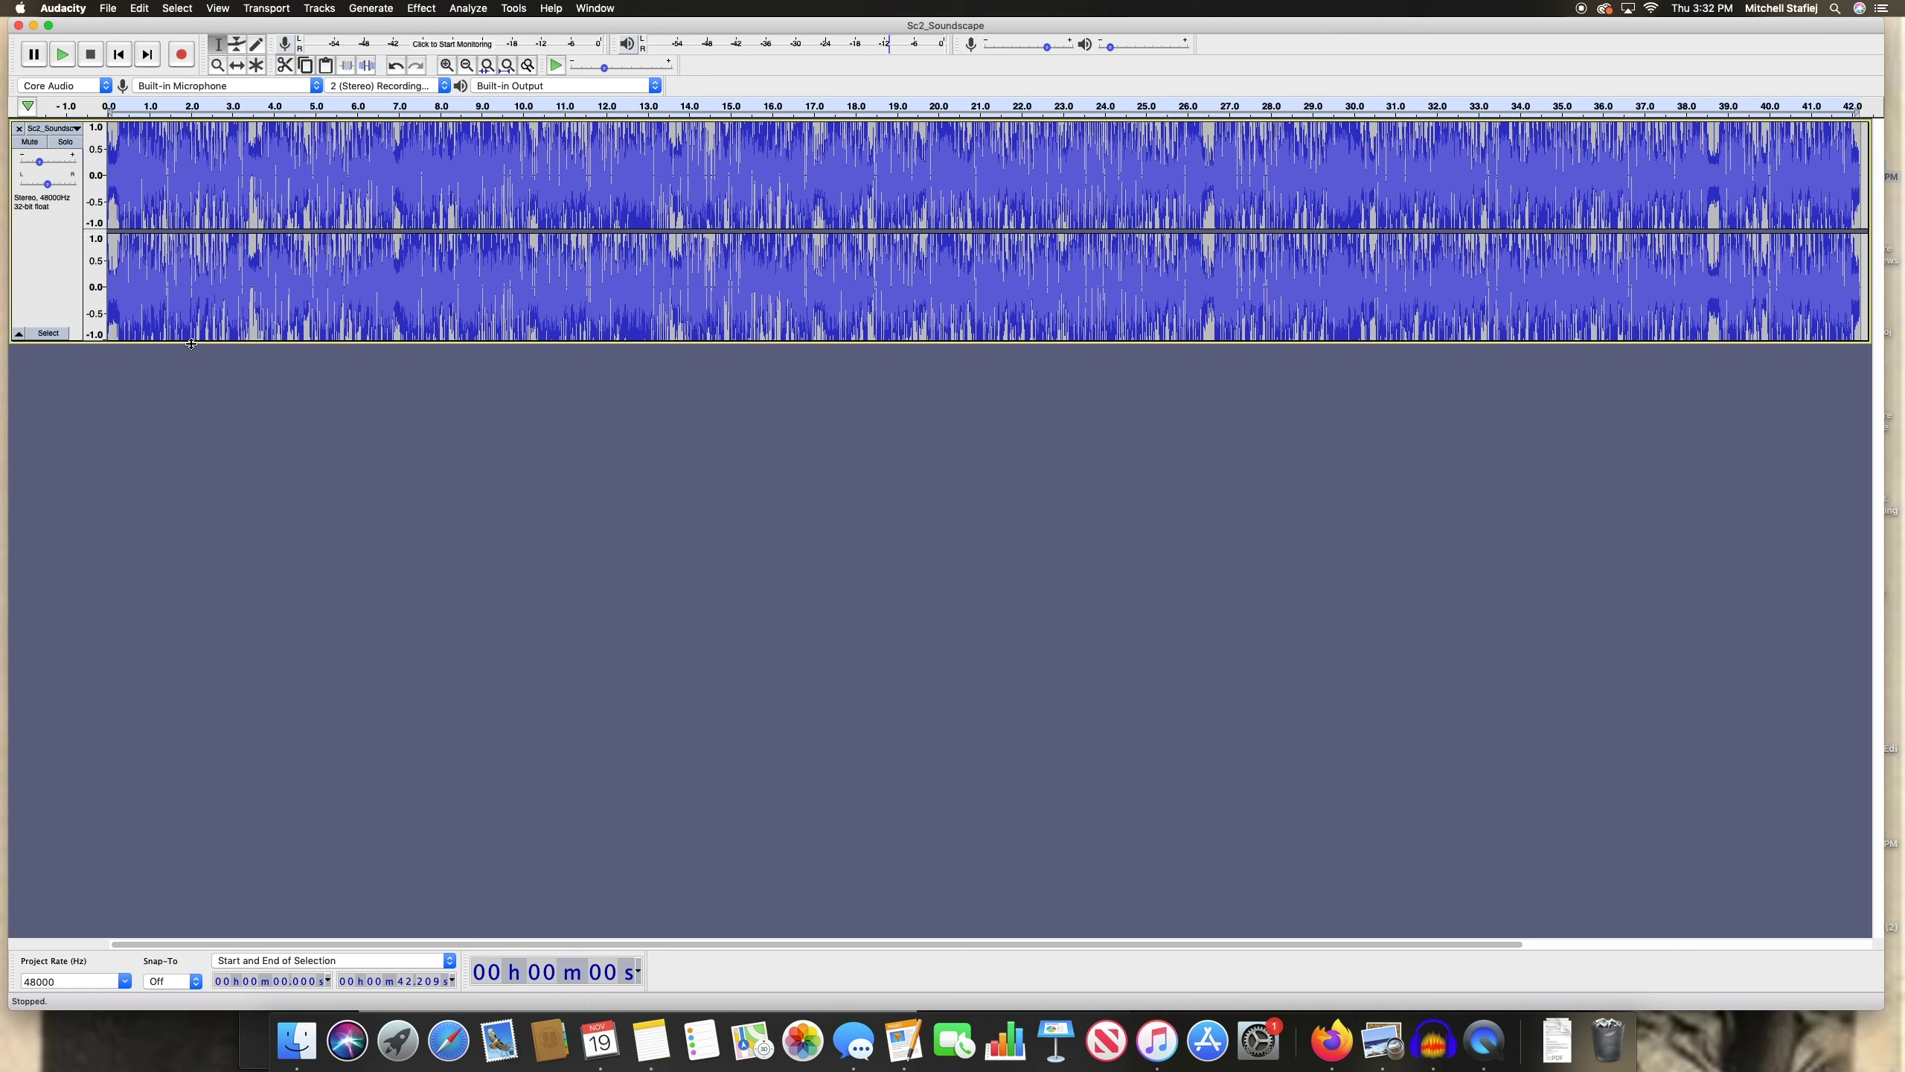
{"action": "left_click", "coordinate": [64, 259]}
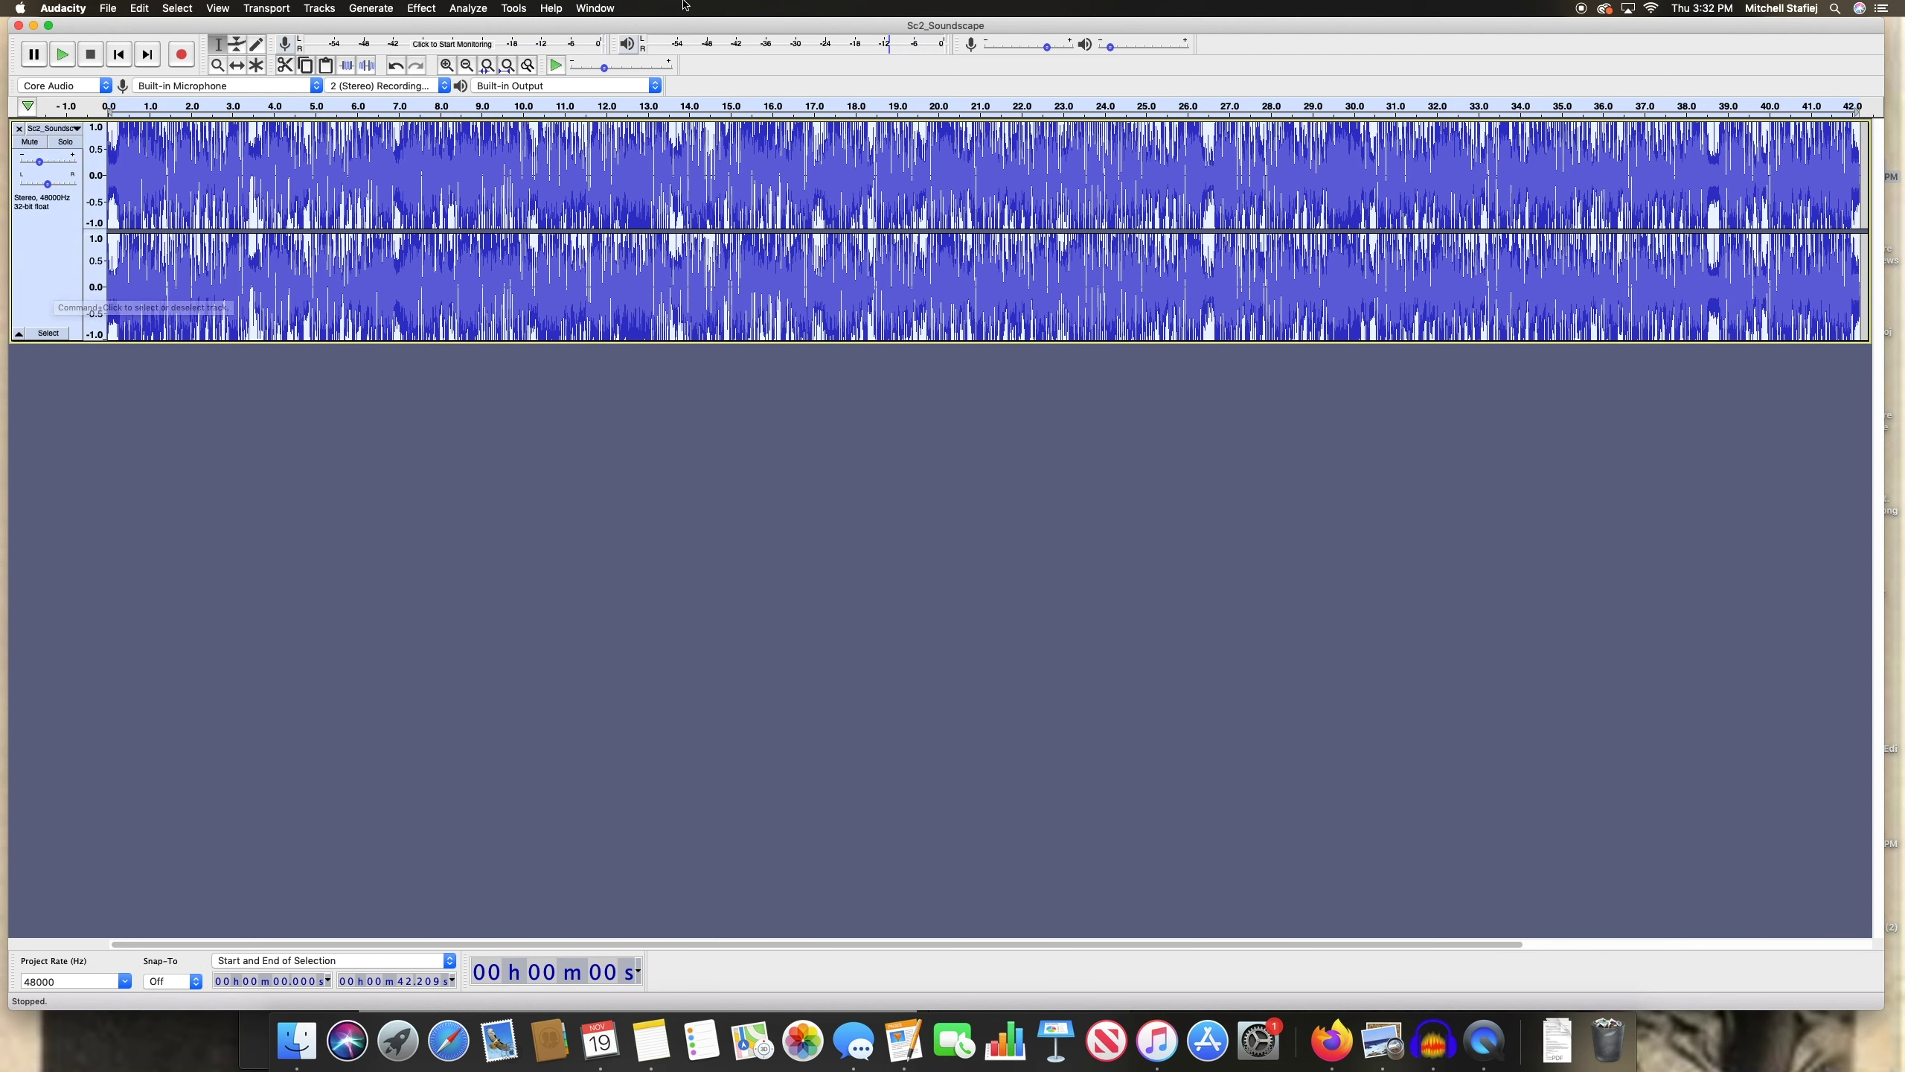
{"action": "left_click", "coordinate": [420, 7]}
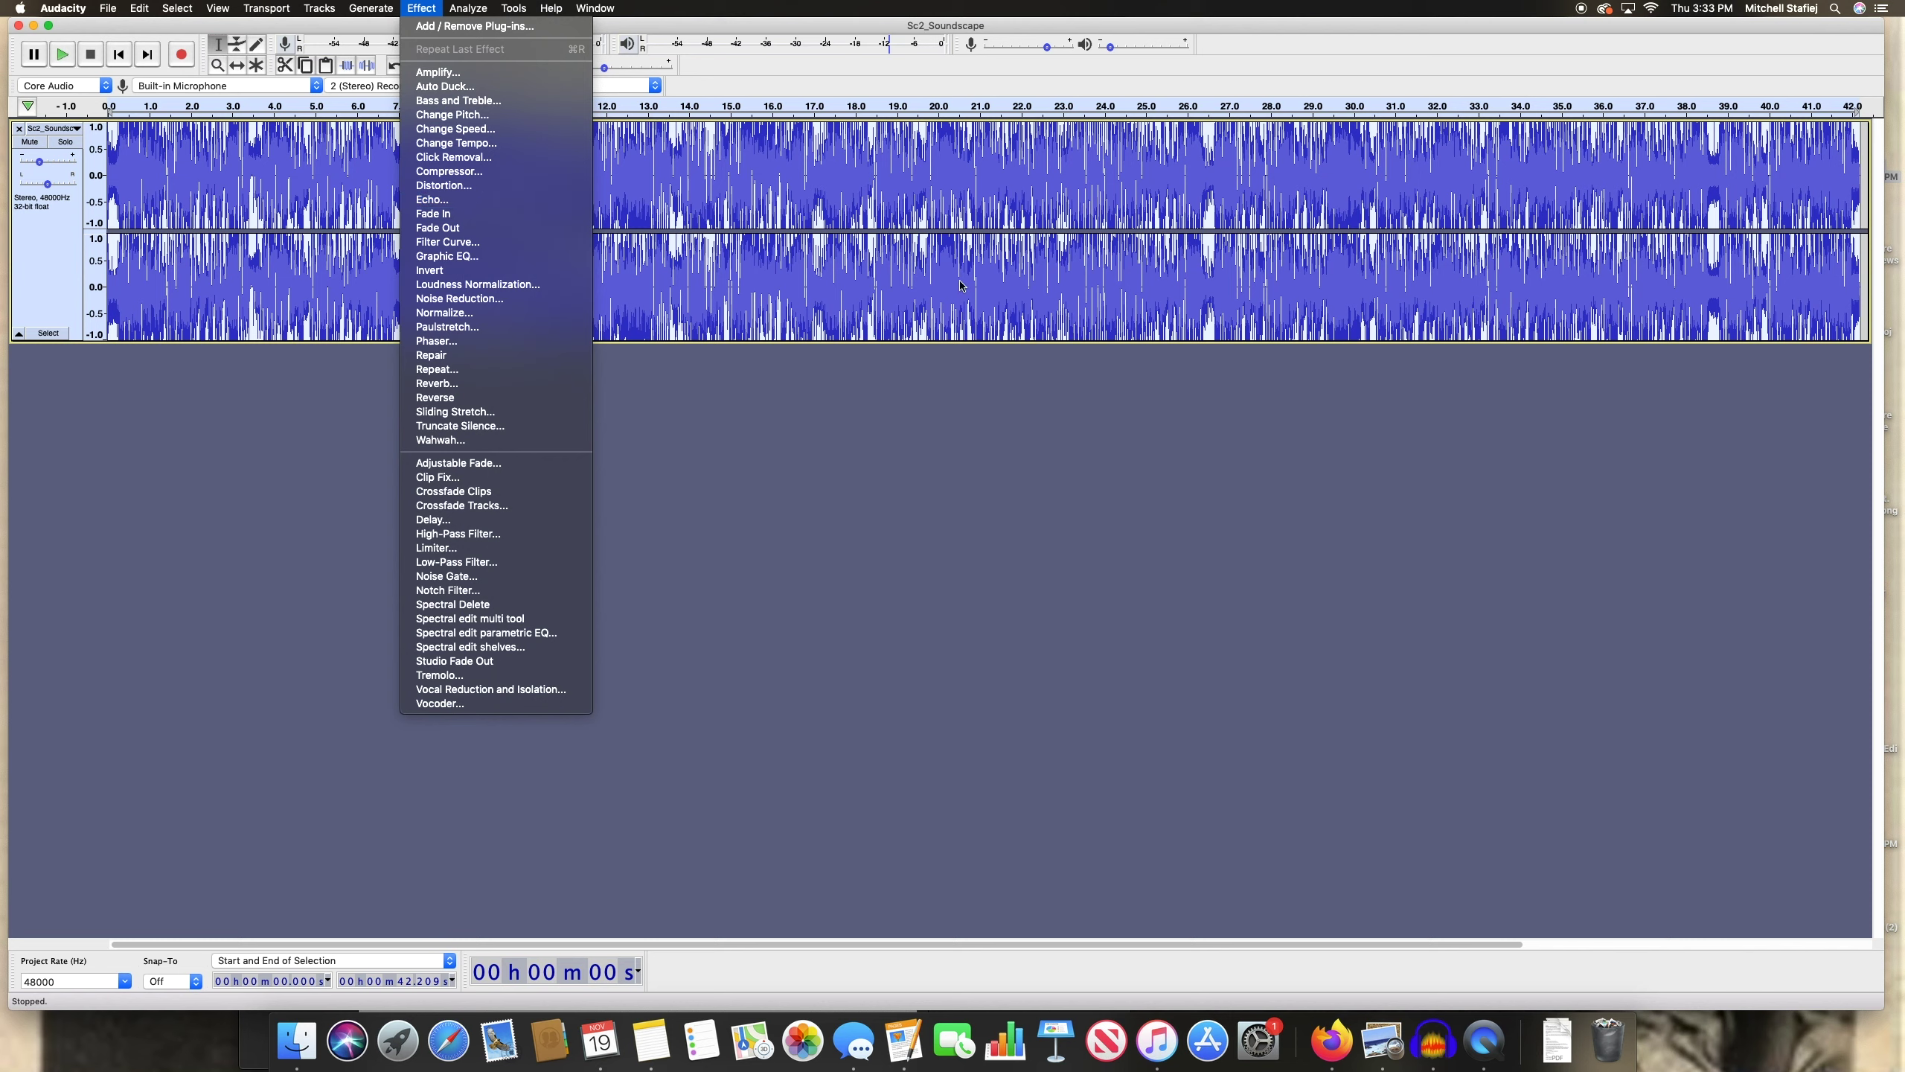
{"action": "left_click", "coordinate": [952, 398]}
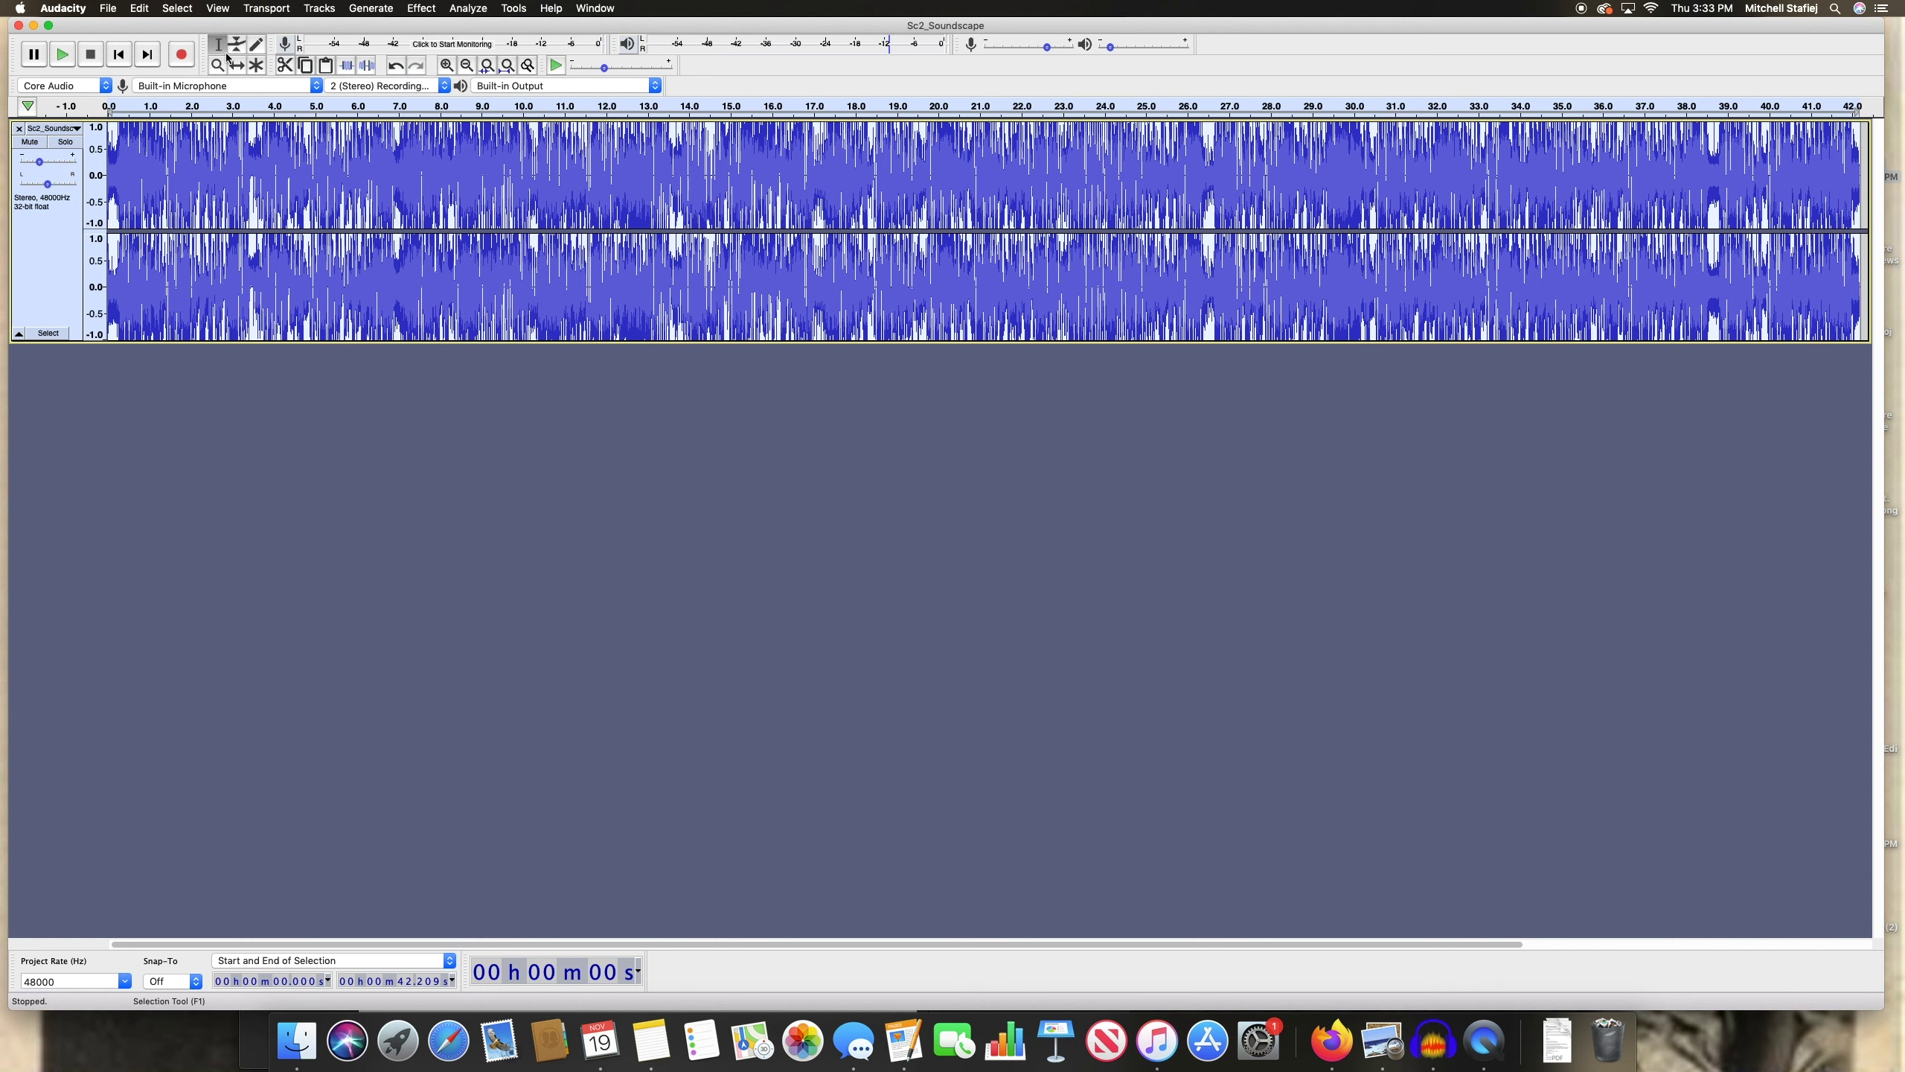
Select and copy the audio from about 6.9 s to 15.2 s in the soundscape track
{"action": "left_click_drag", "start_coordinate": [396, 226], "coordinate": [694, 228]}
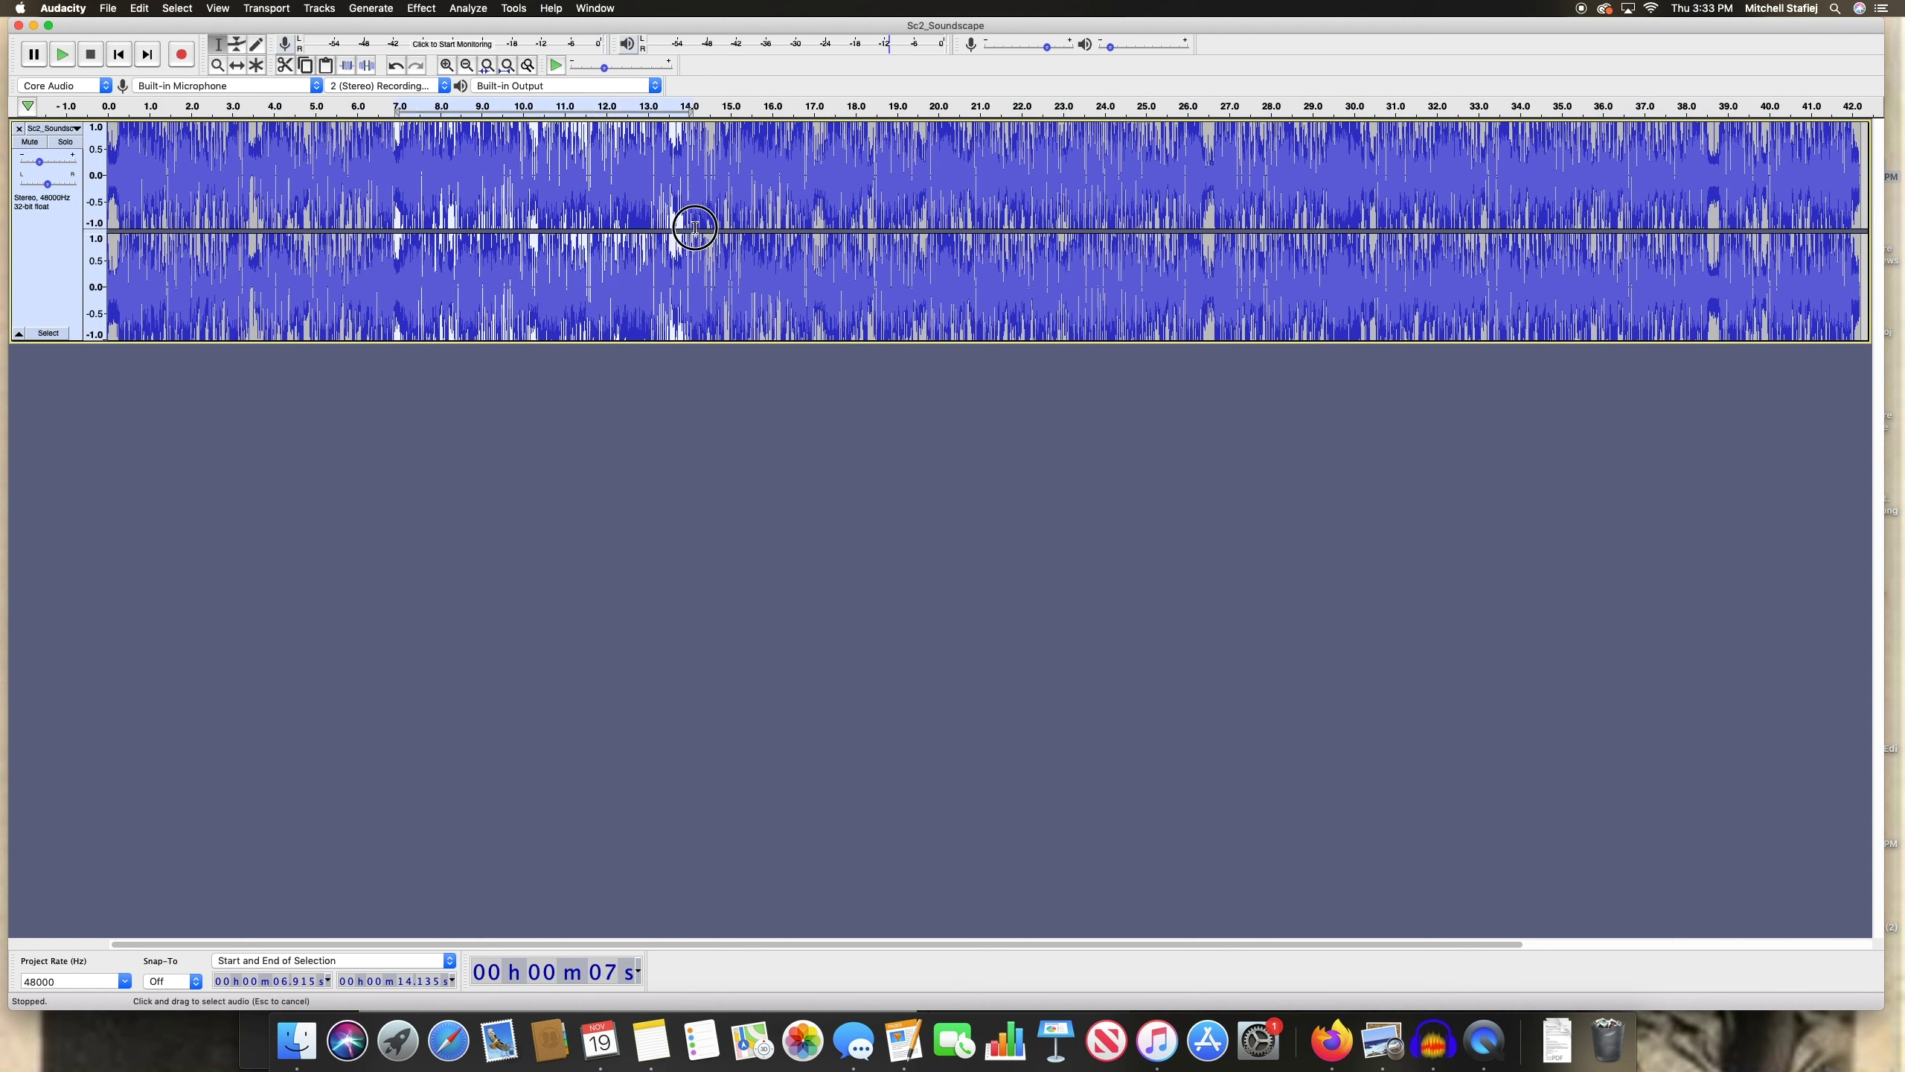
{"action": "left_click", "coordinate": [661, 210]}
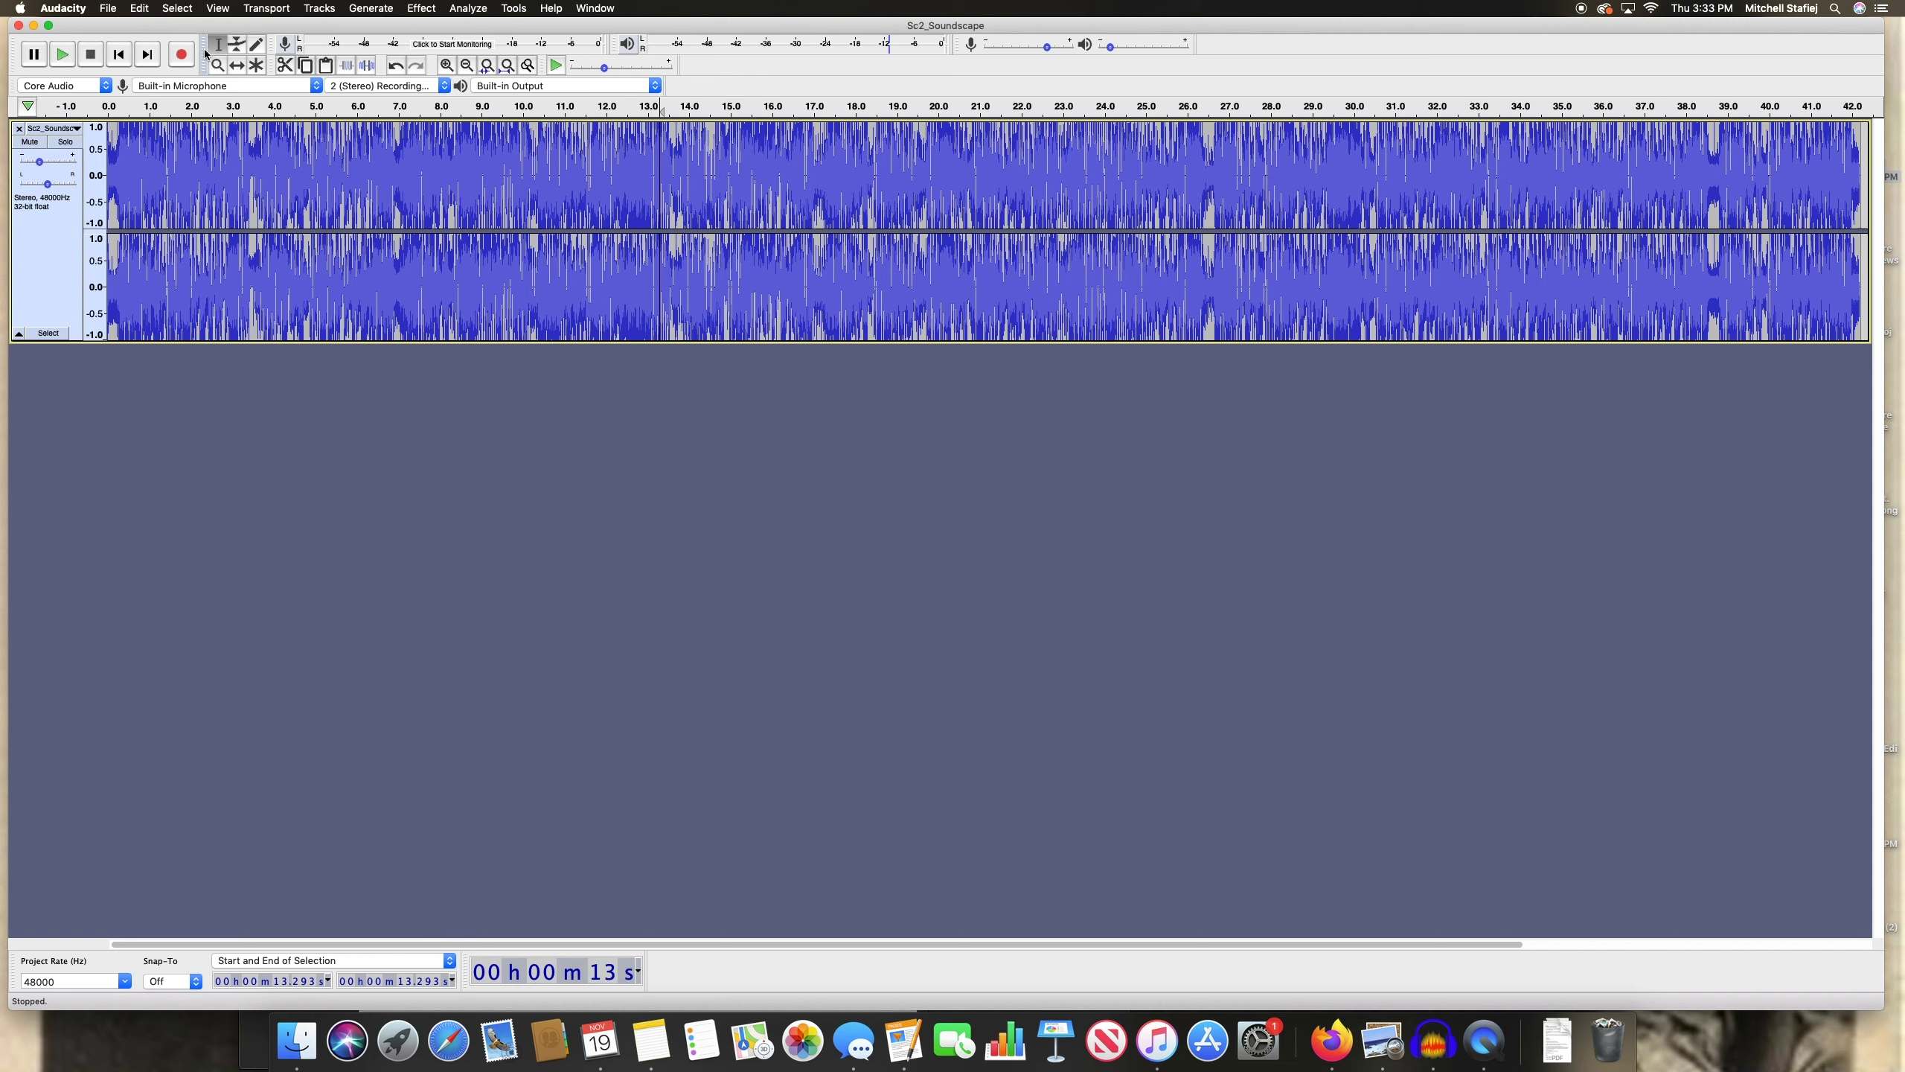
{"action": "left_click_drag", "start_coordinate": [394, 150], "coordinate": [738, 151]}
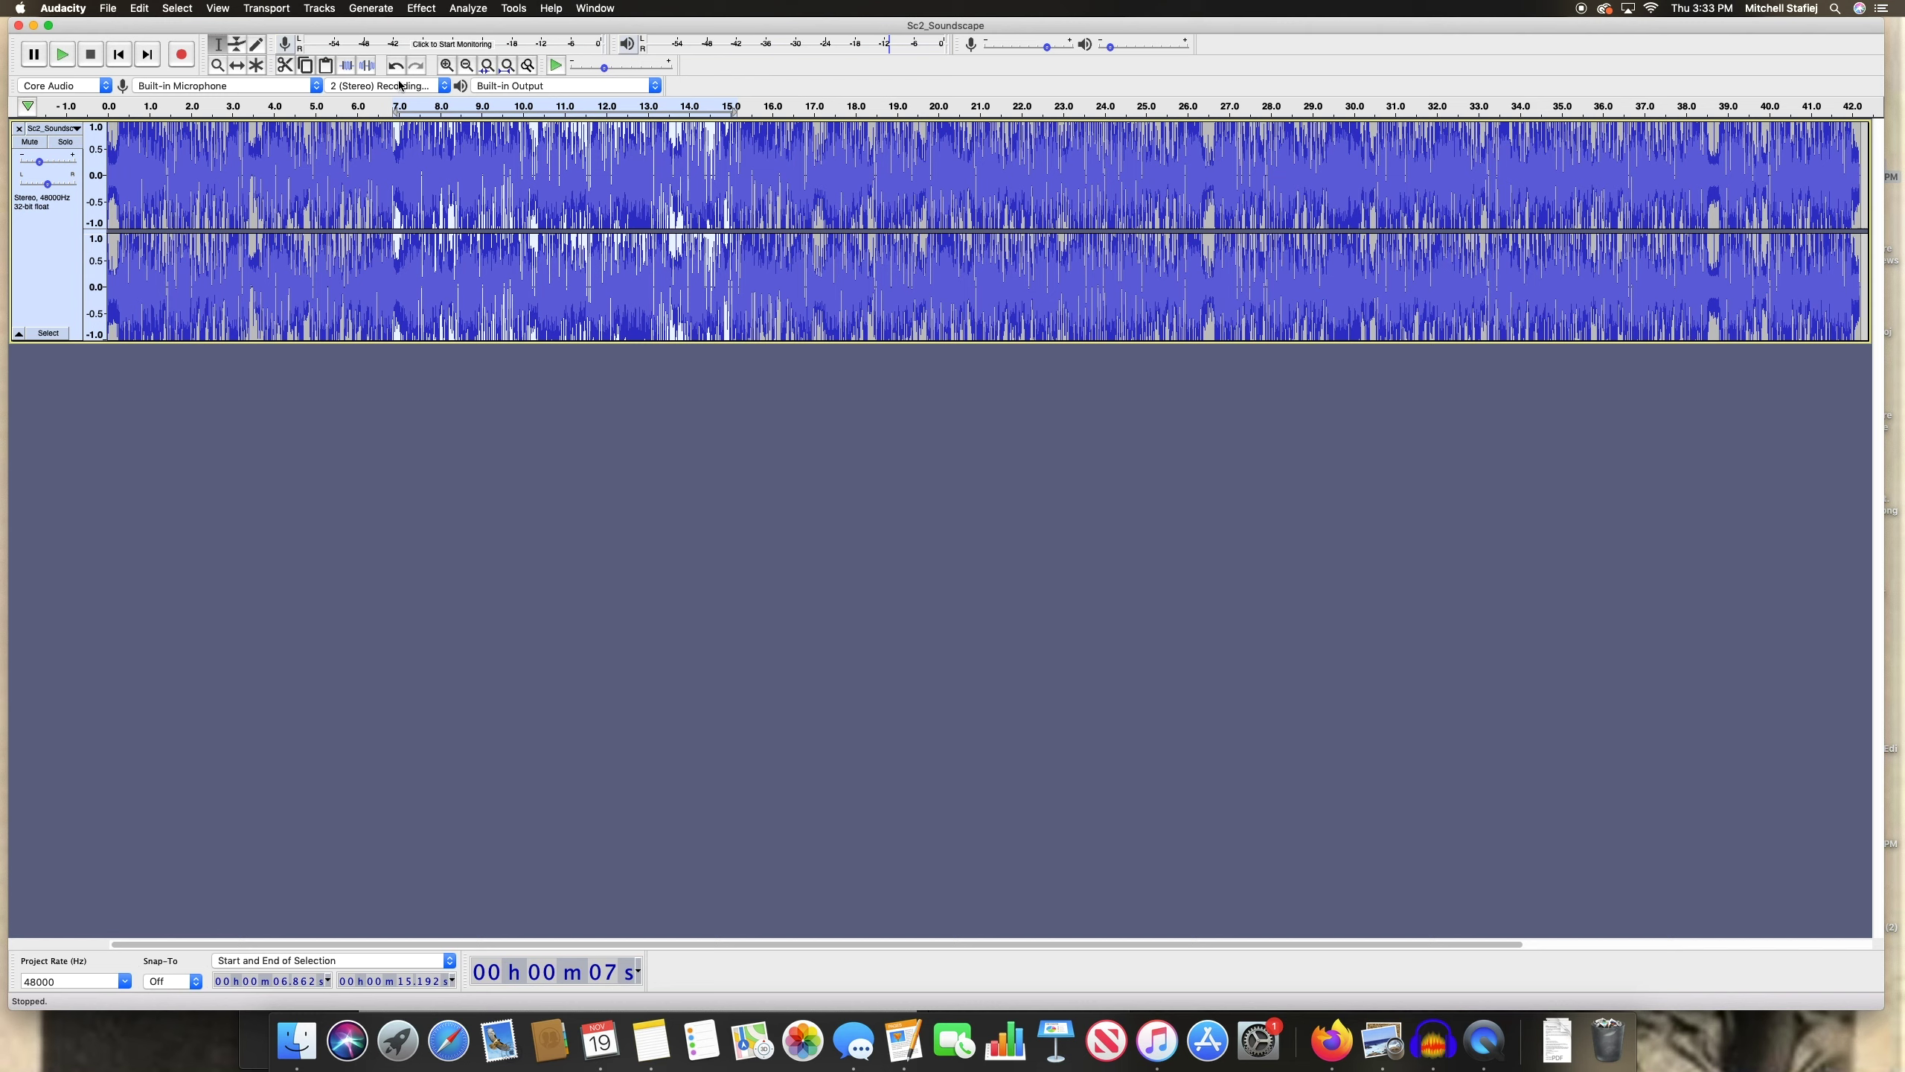
Add a new stereo track below the soundscape track
{"action": "left_click", "coordinate": [139, 9]}
{"action": "mouse_move", "coordinate": [105, 8]}
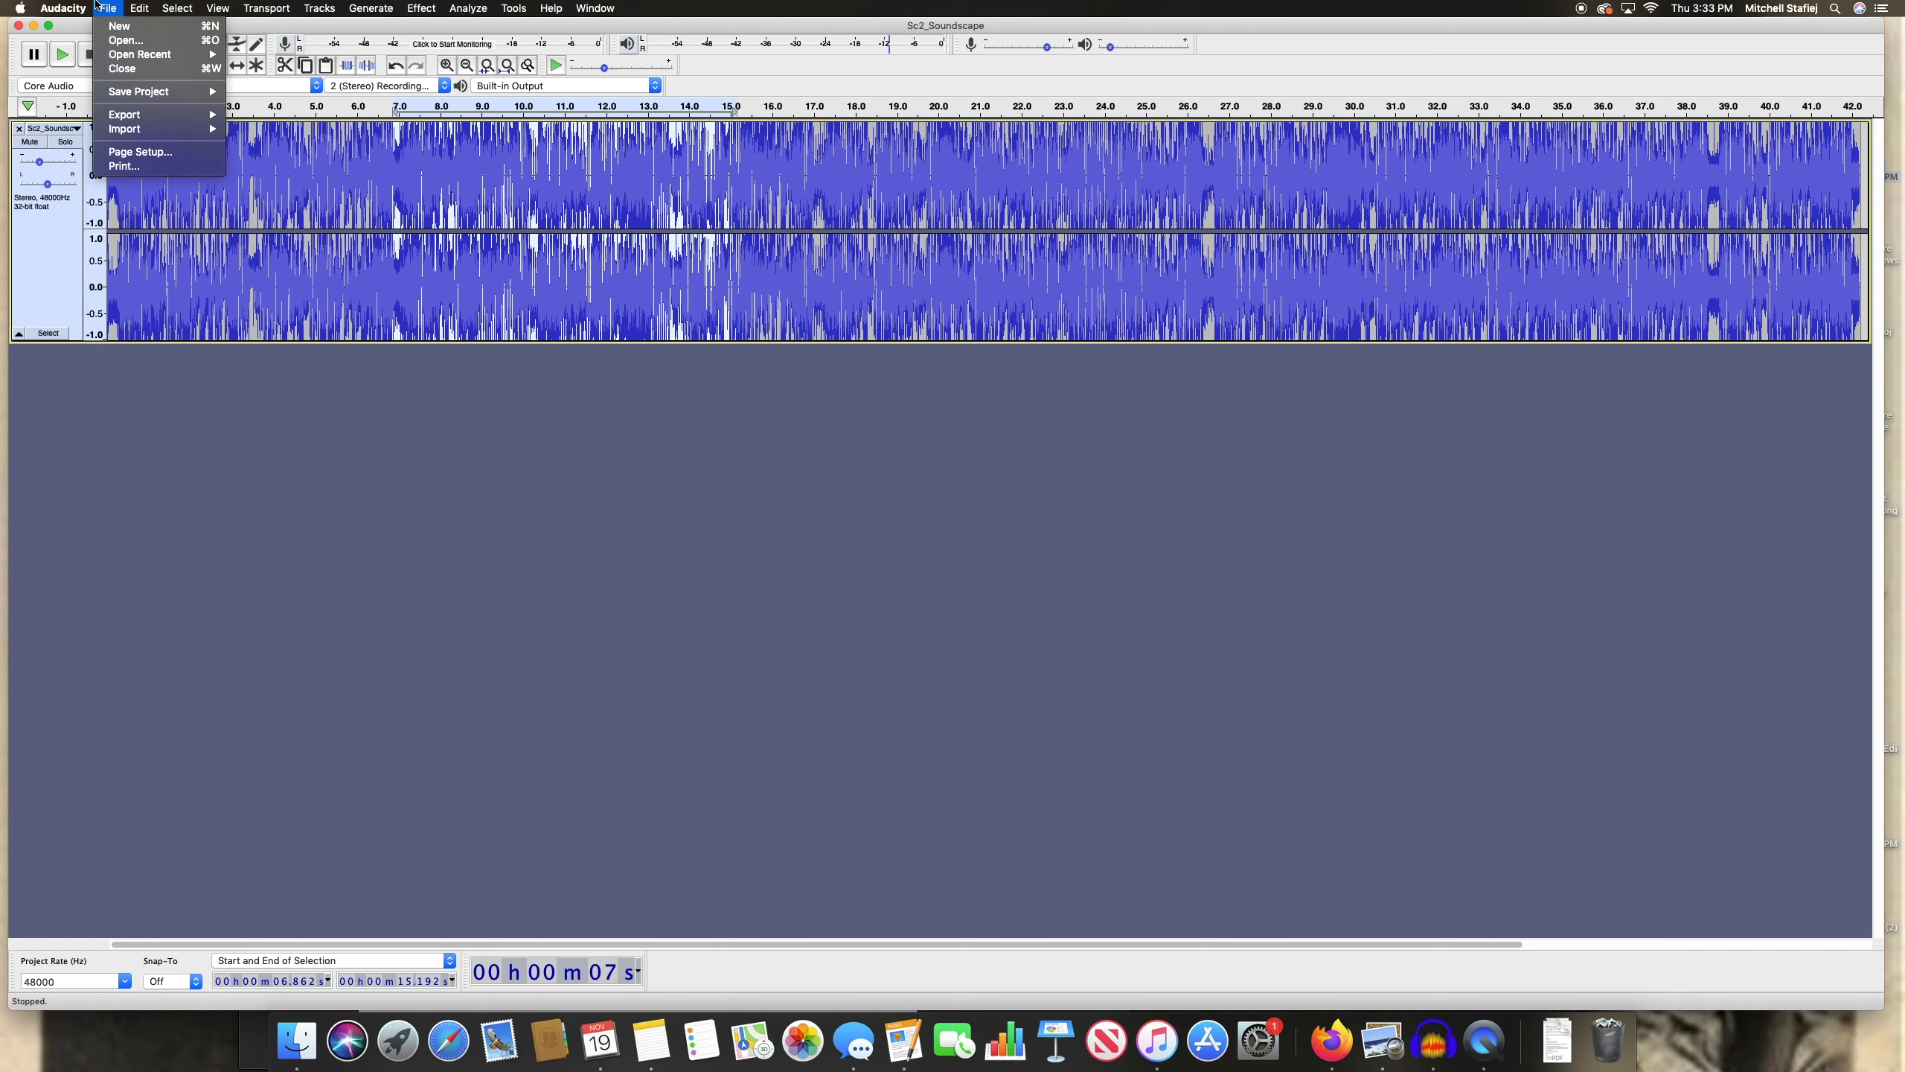
{"action": "left_click", "coordinate": [105, 9]}
{"action": "left_click", "coordinate": [137, 7]}
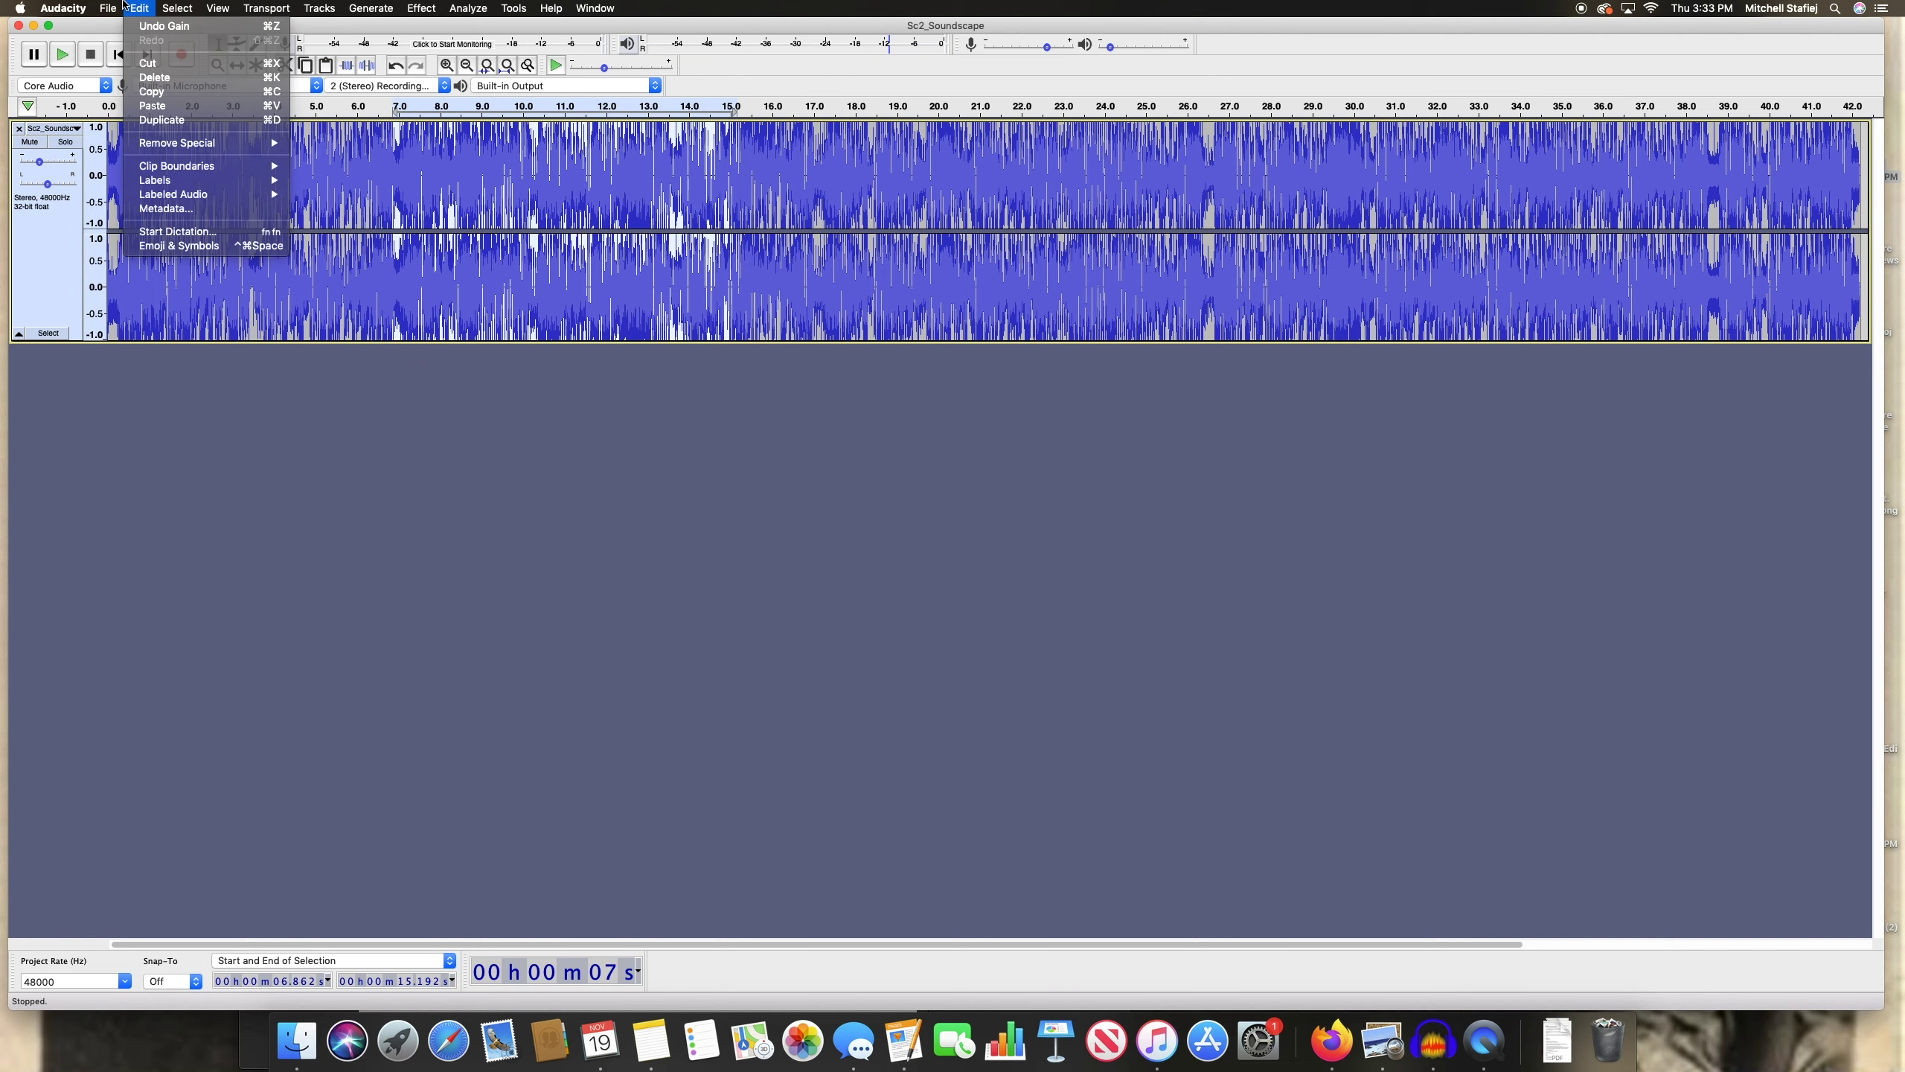
{"action": "left_click", "coordinate": [140, 7]}
{"action": "left_click", "coordinate": [318, 7]}
{"action": "mouse_move", "coordinate": [379, 26]}
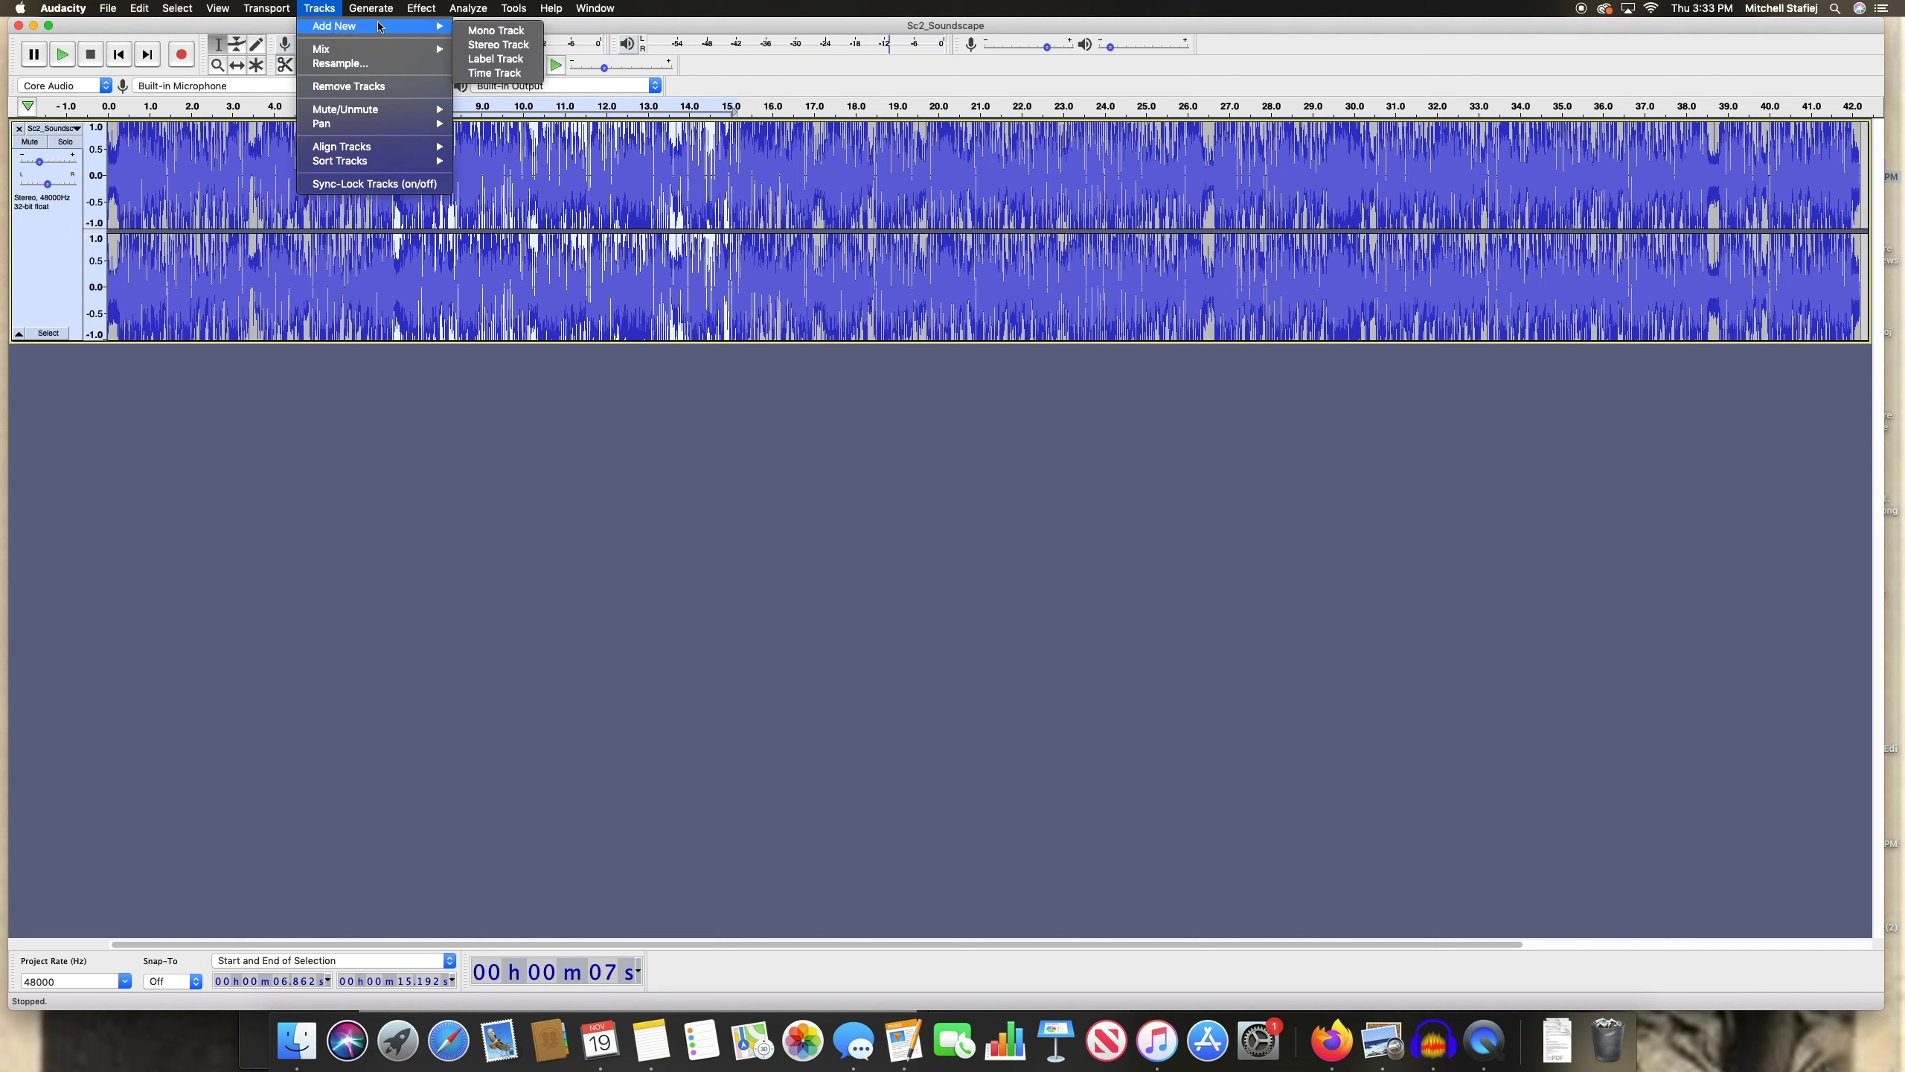
{"action": "left_click", "coordinate": [492, 45]}
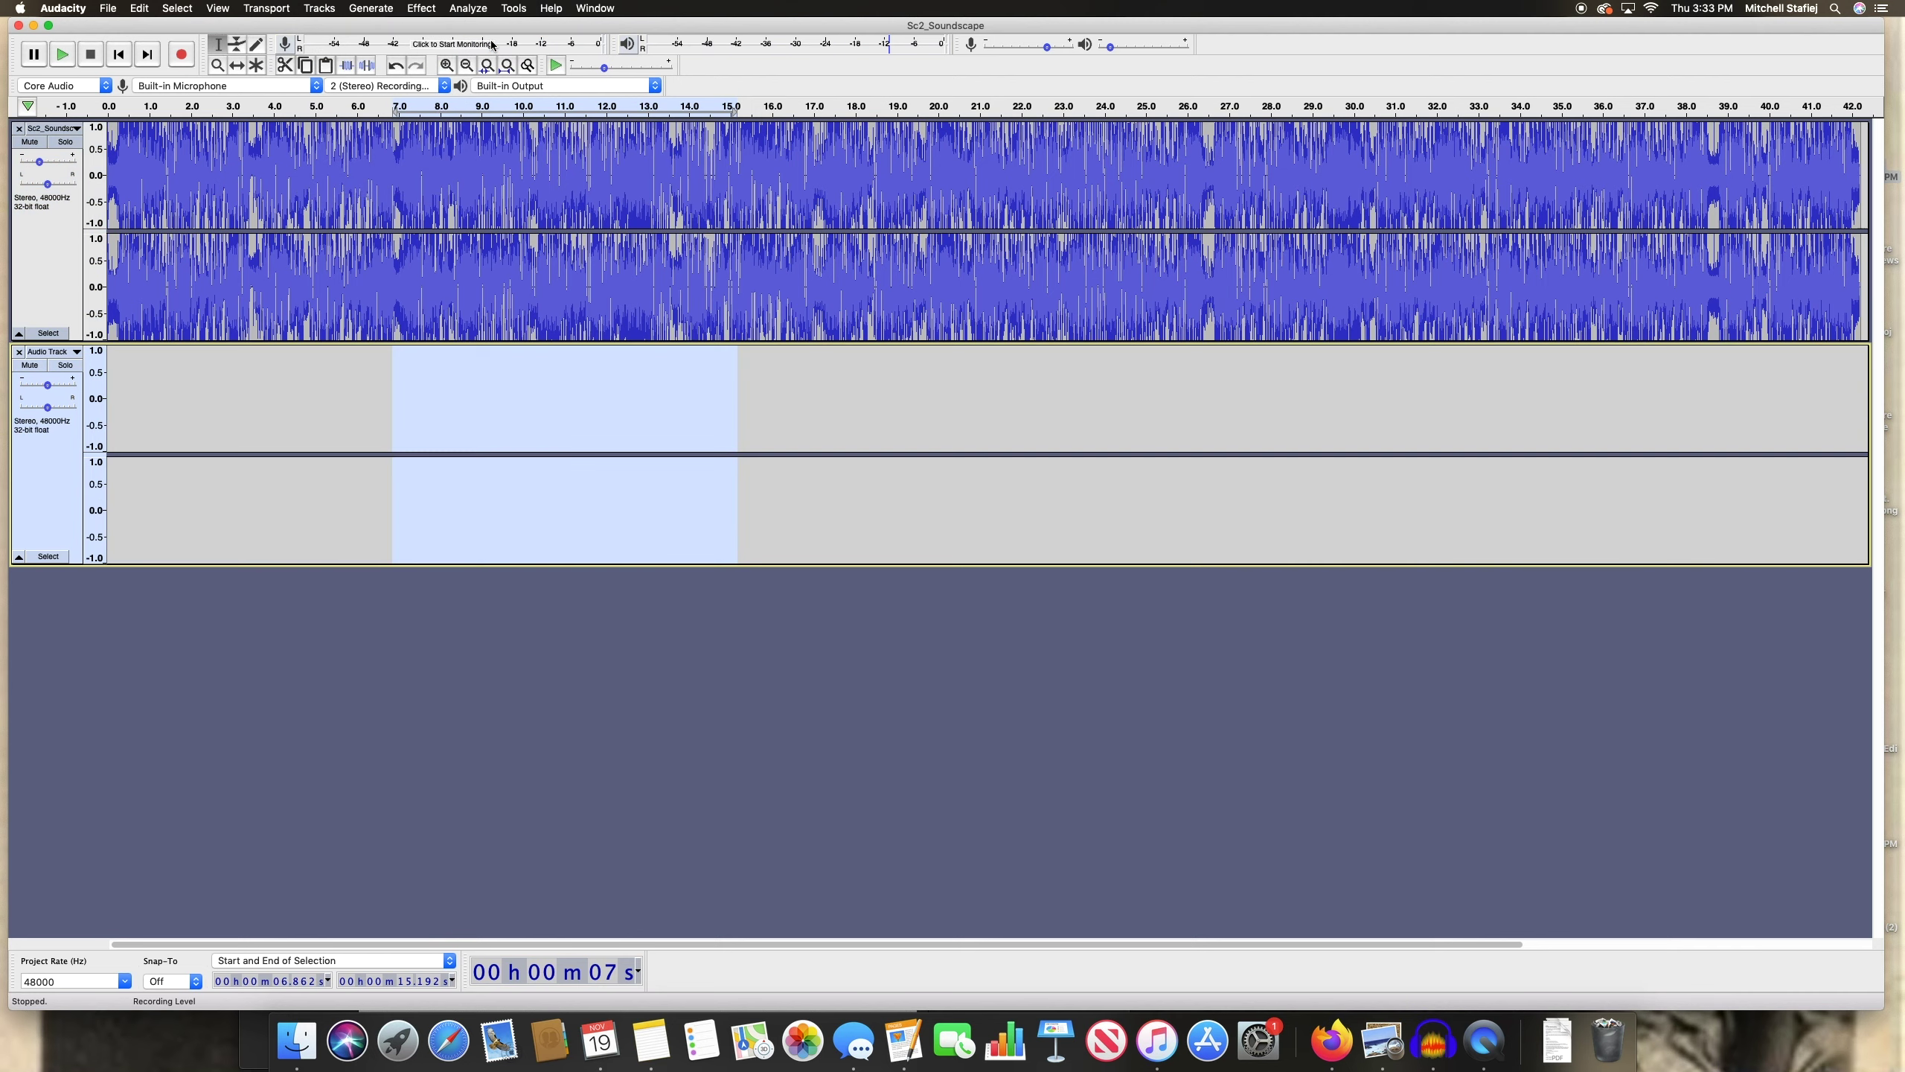
Paste the copied audio into the empty stereo track at about 4 s
{"action": "left_click", "coordinate": [135, 366]}
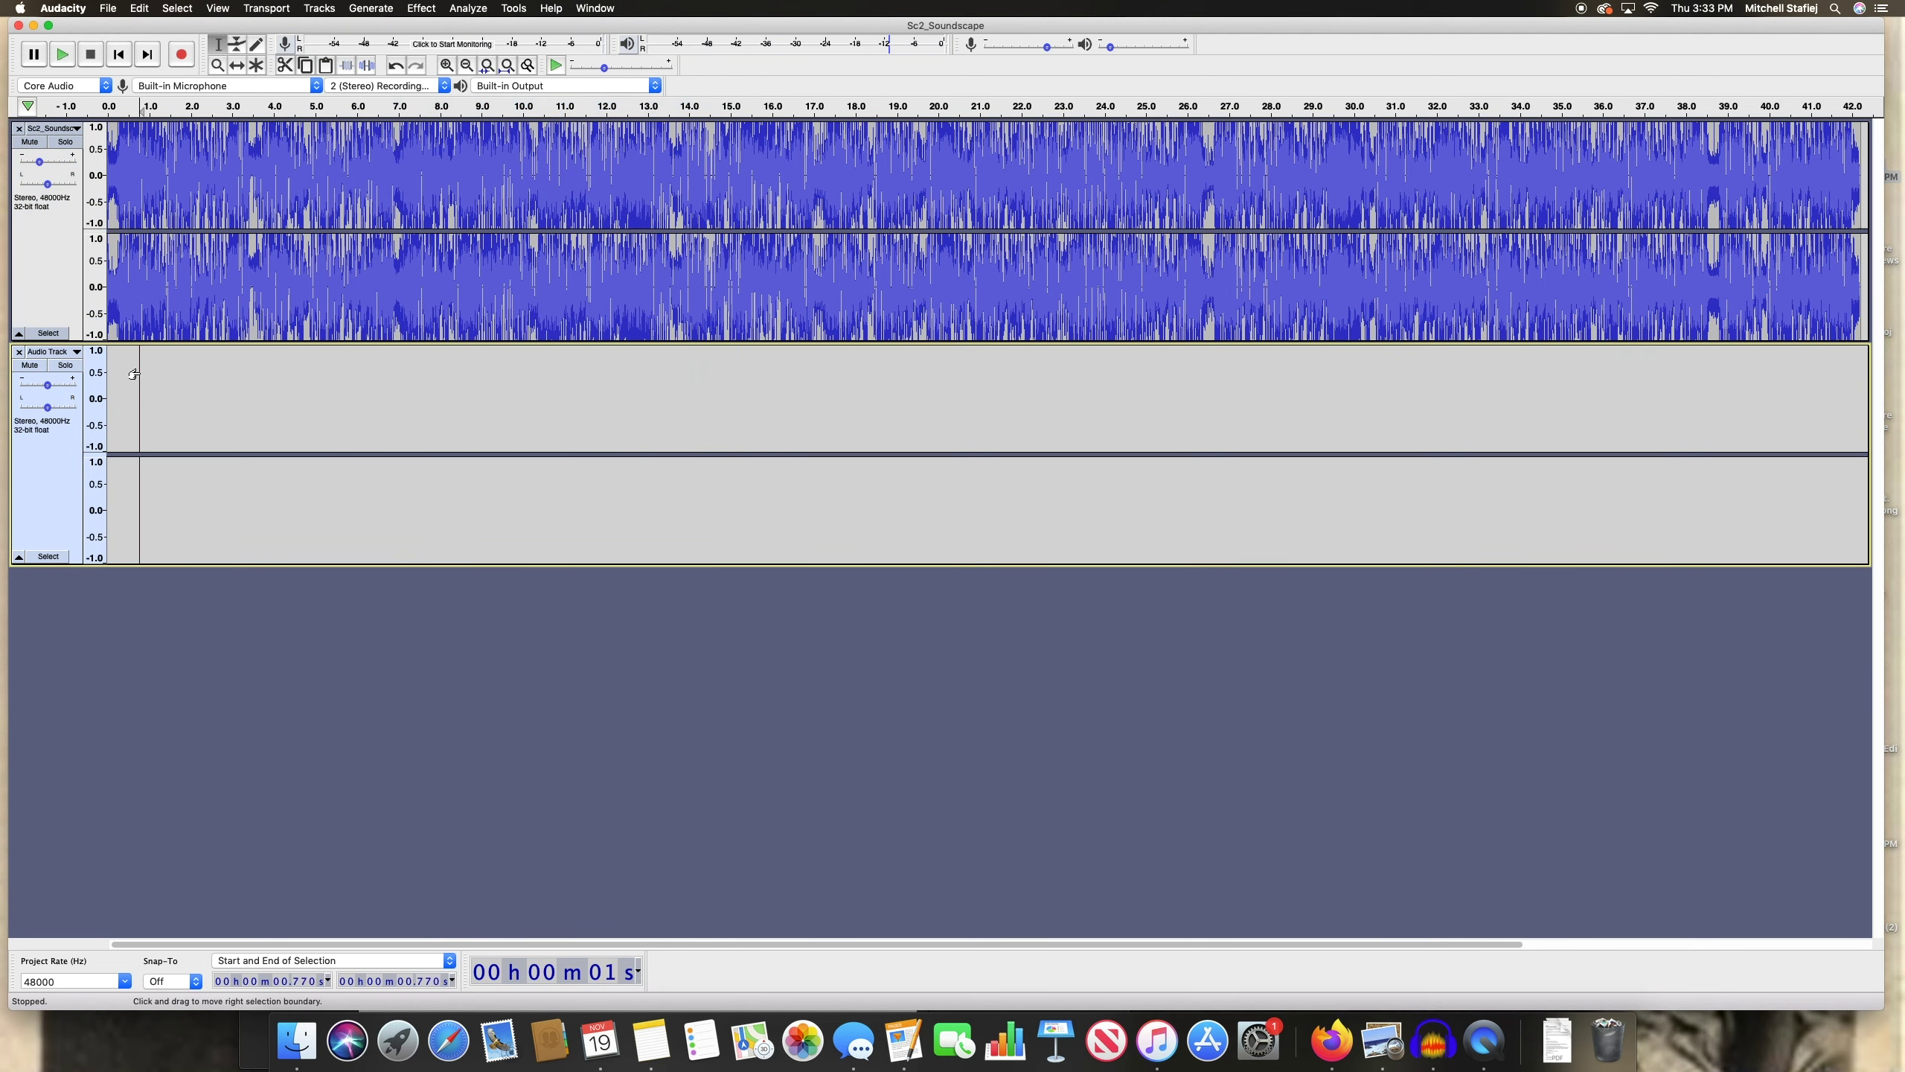
{"action": "left_click", "coordinate": [195, 389]}
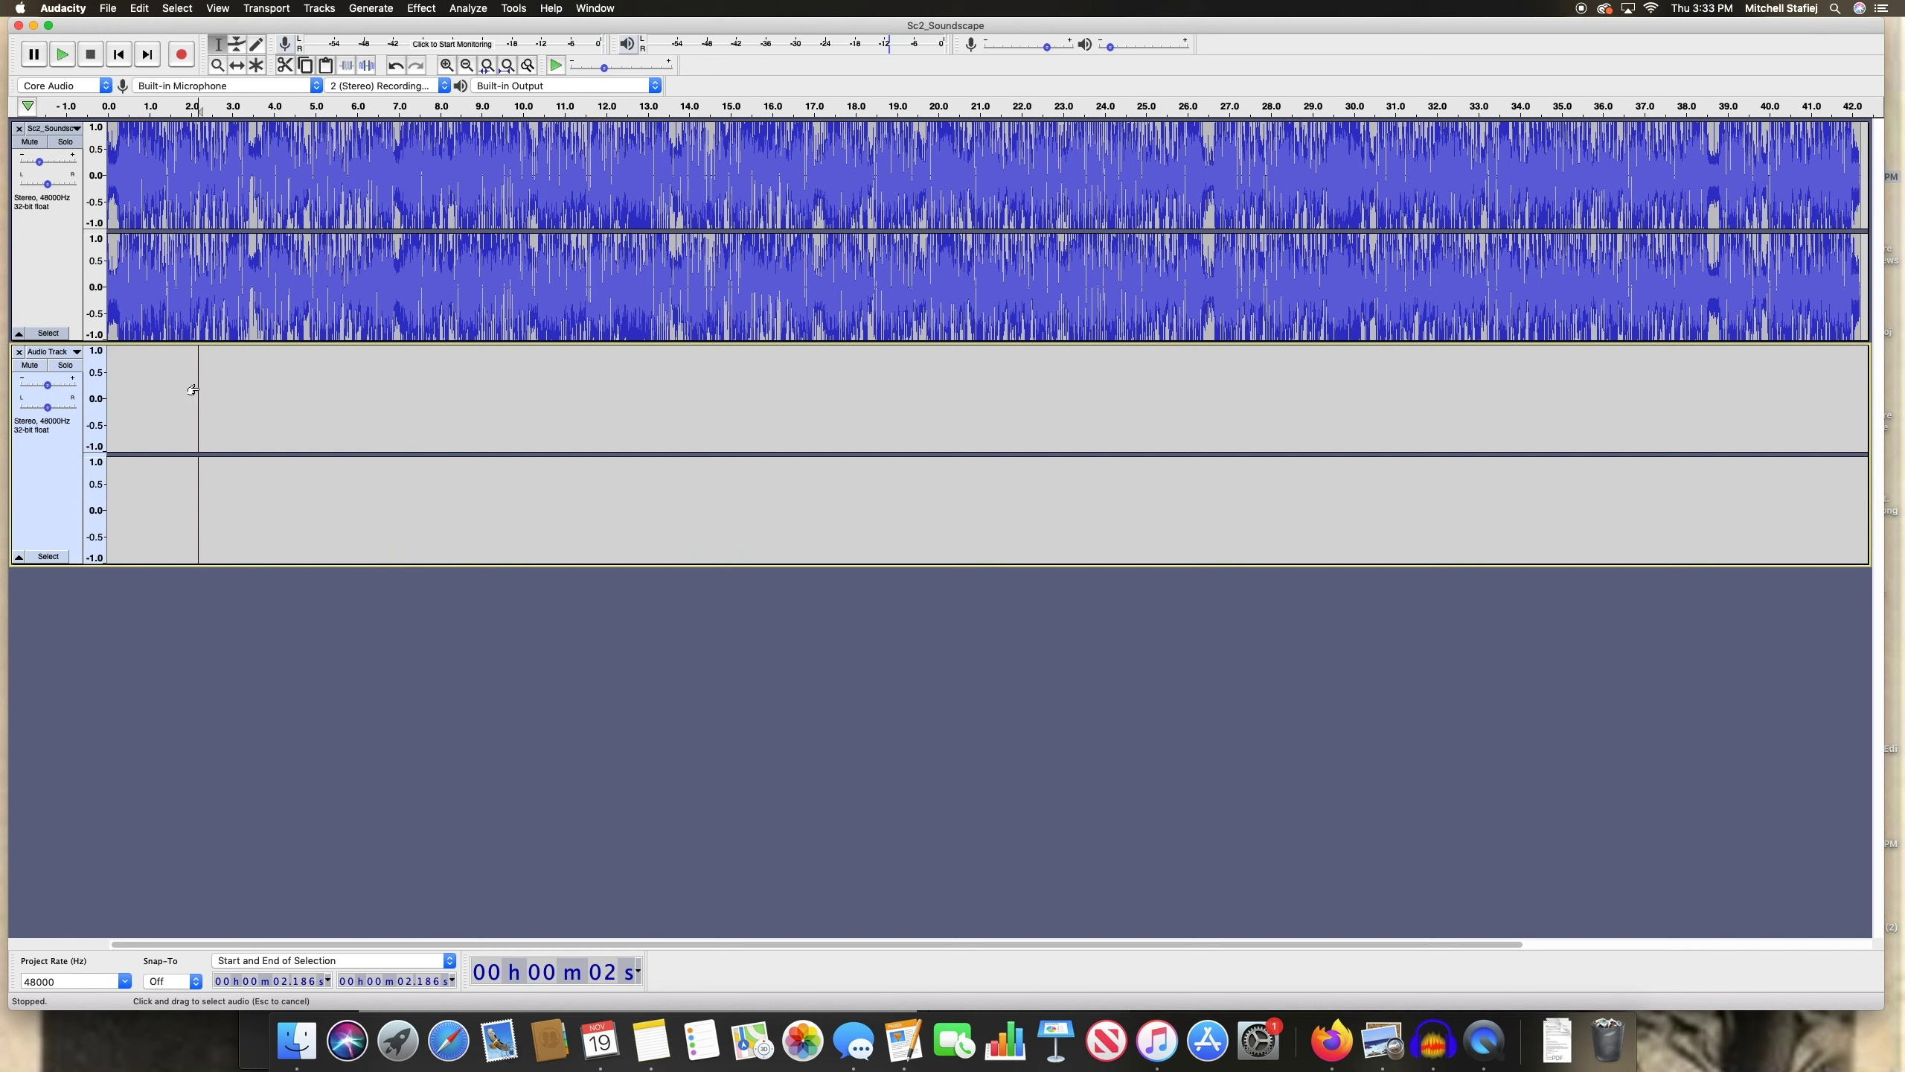
{"action": "left_click", "coordinate": [274, 390]}
{"action": "key", "text": "super+v"}
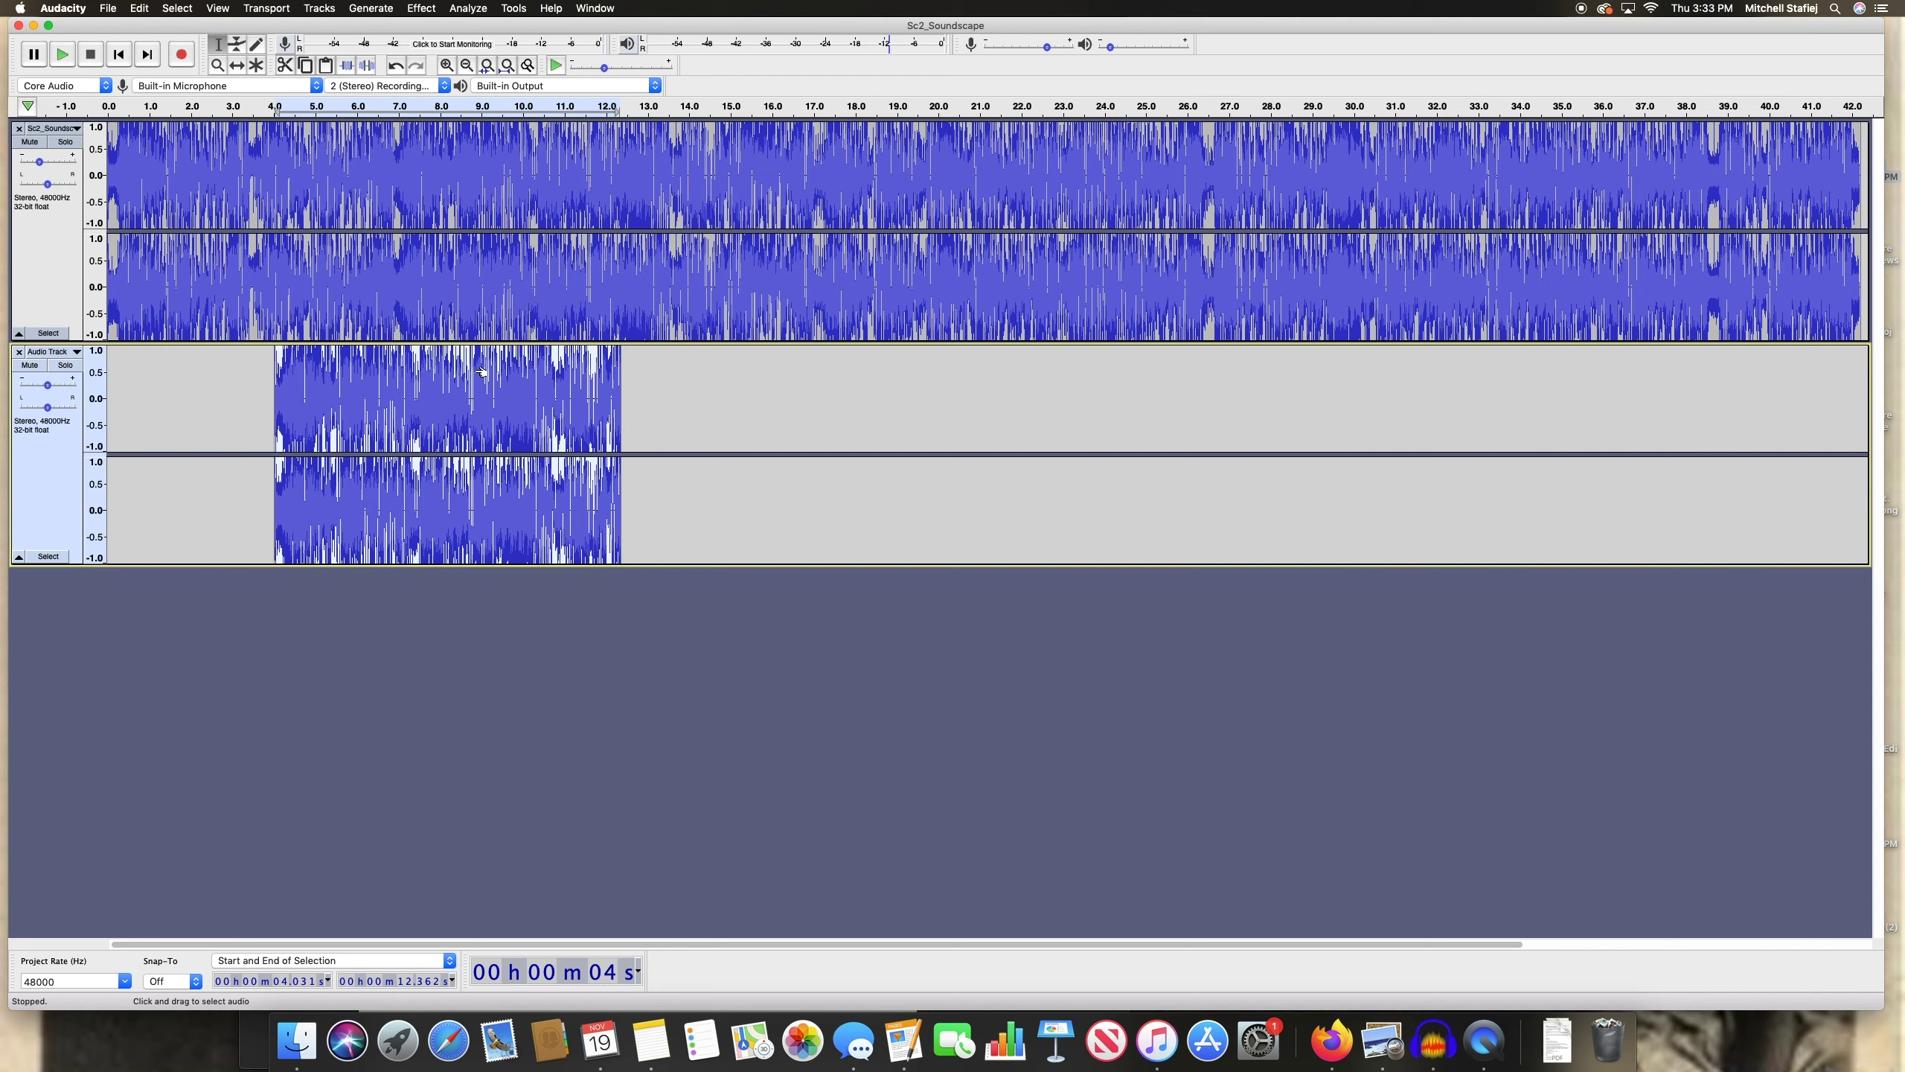
{"action": "left_click", "coordinate": [319, 9]}
{"action": "mouse_move", "coordinate": [335, 27]}
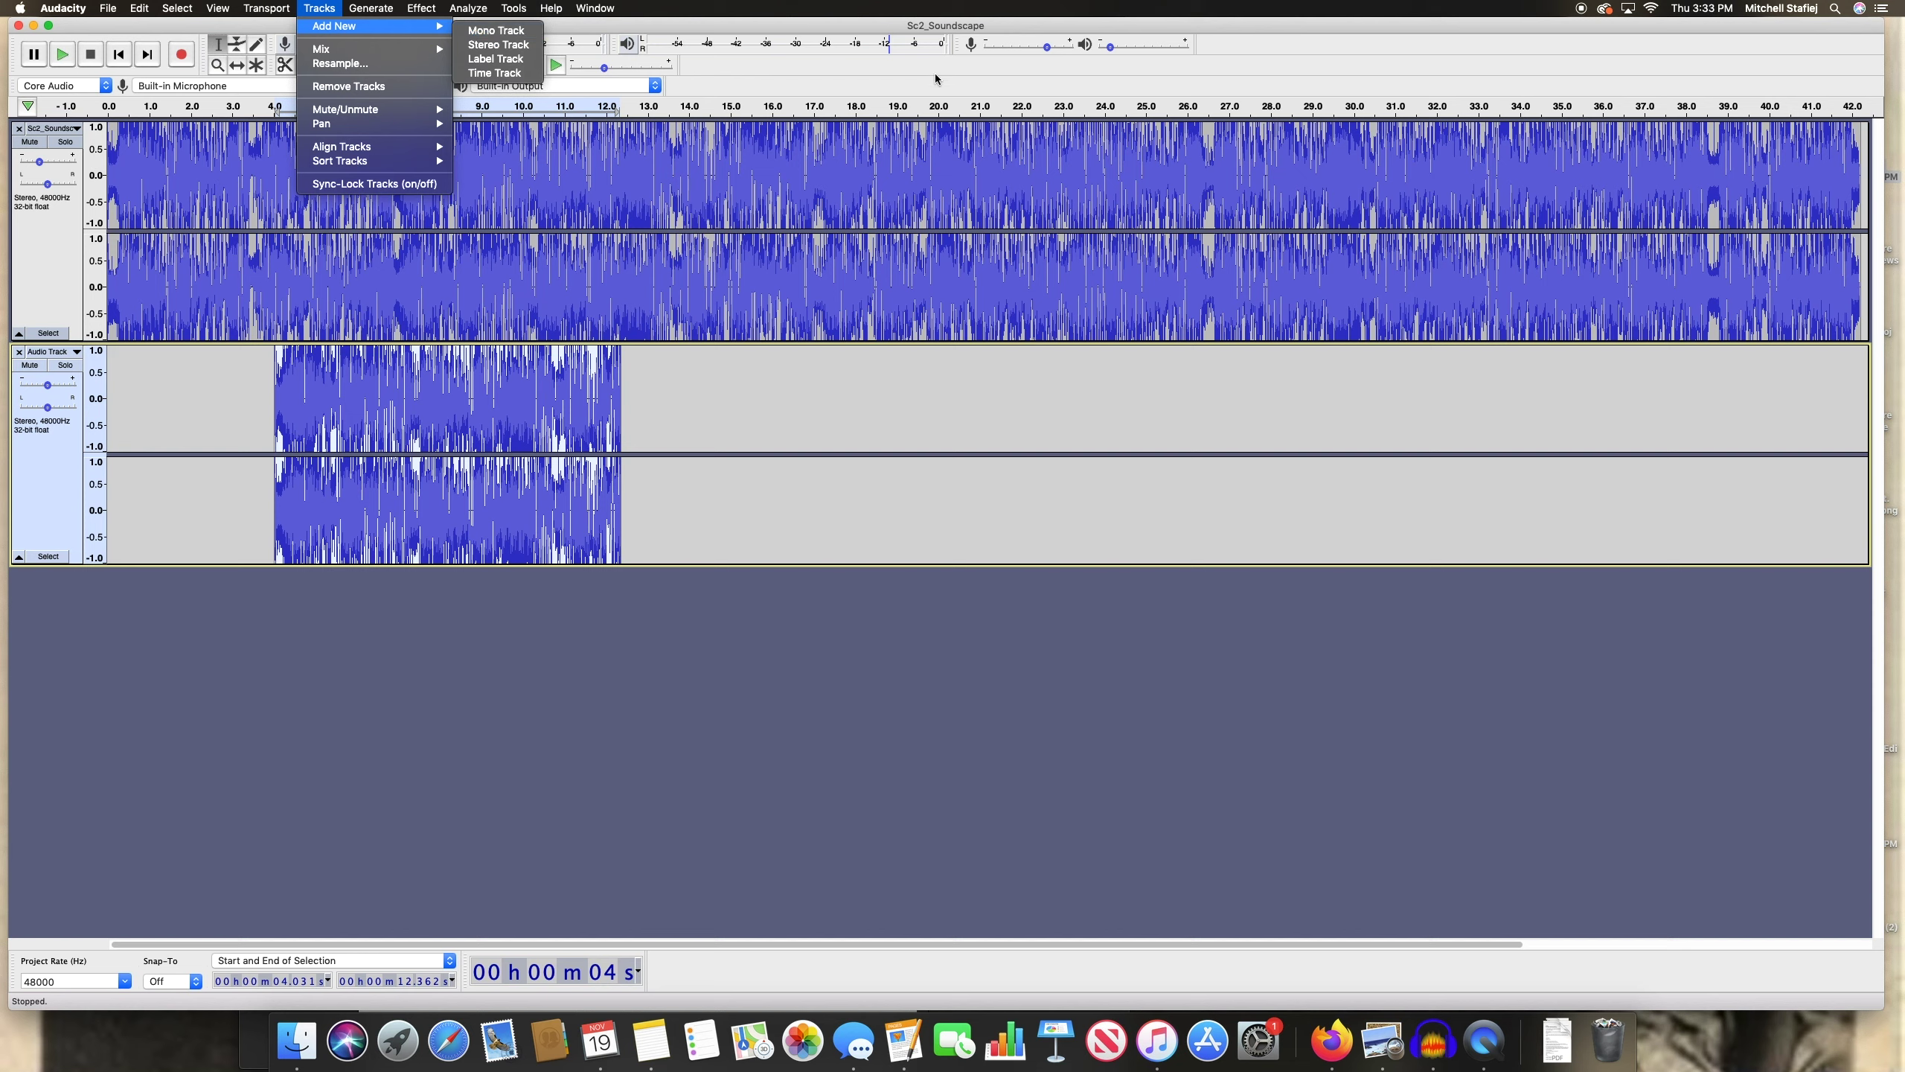
{"action": "left_click", "coordinate": [704, 380]}
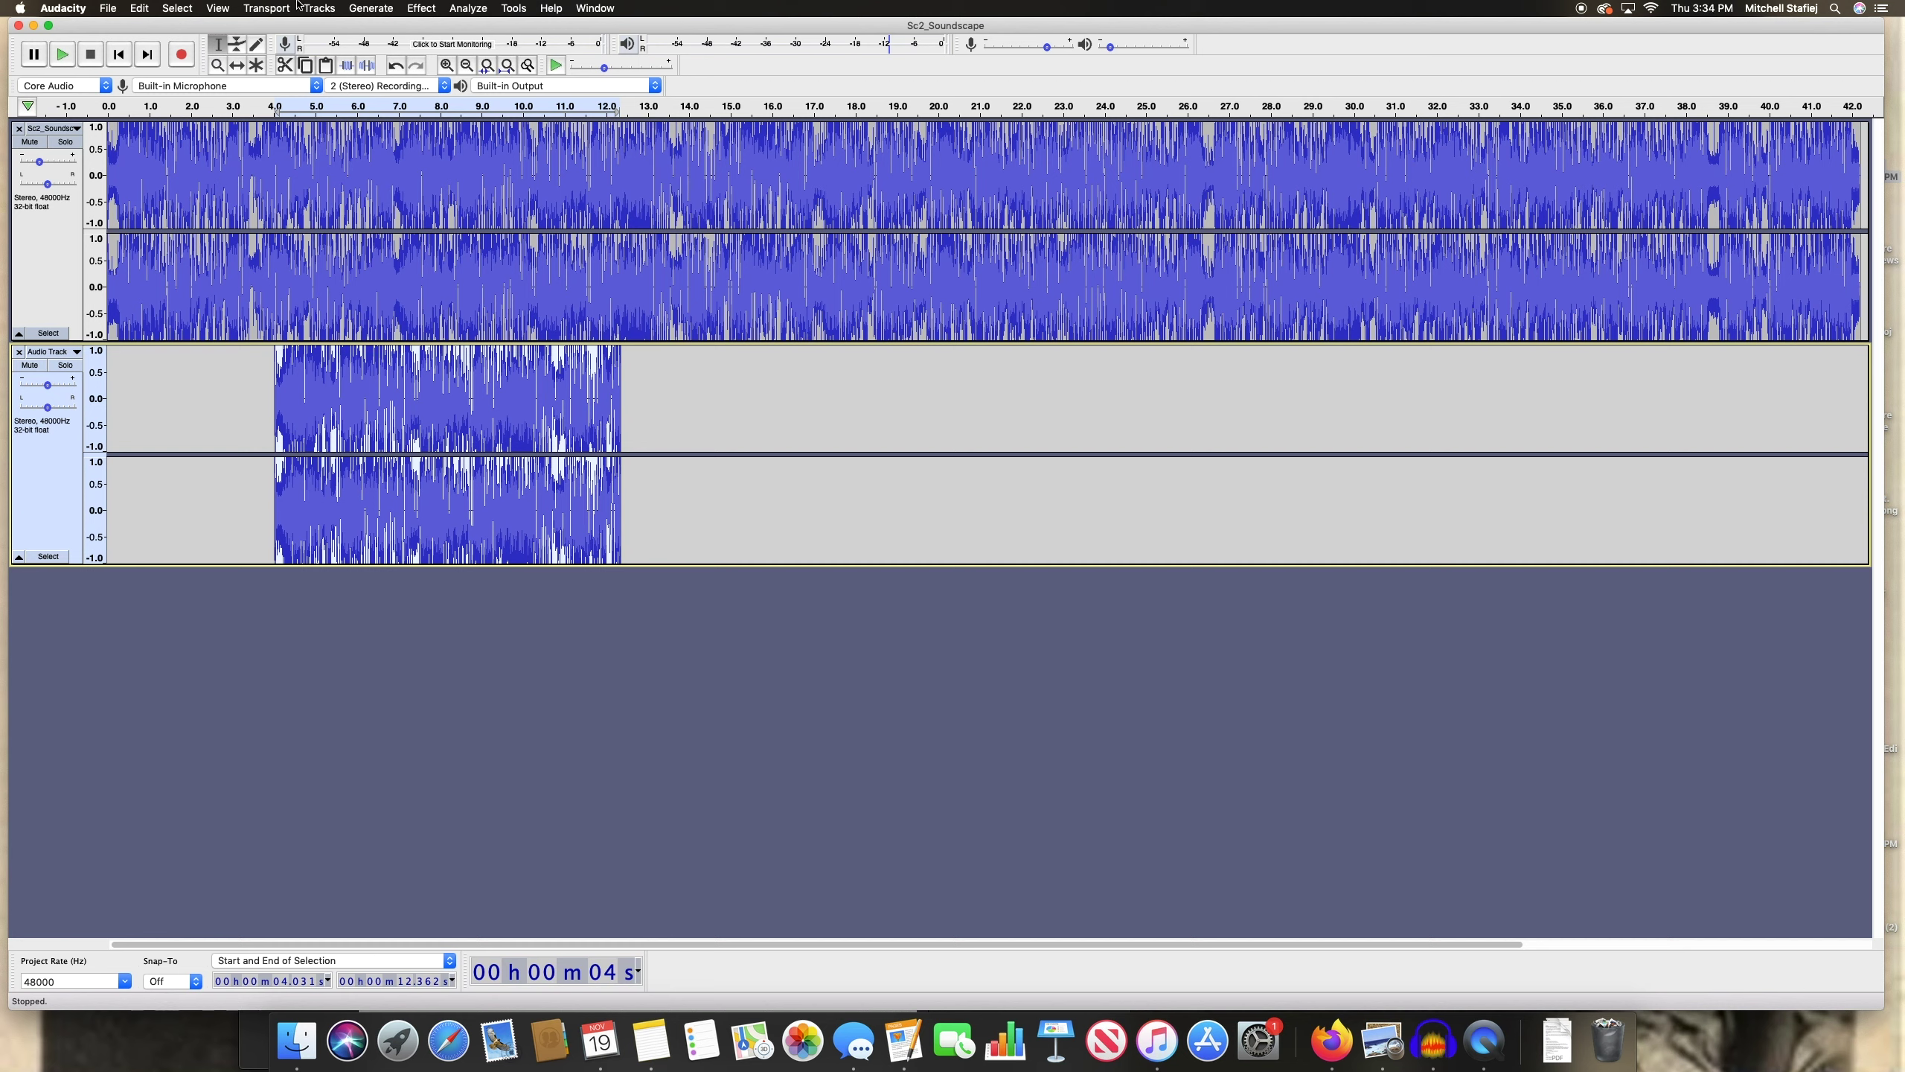
{"action": "left_click", "coordinate": [319, 8]}
{"action": "mouse_move", "coordinate": [390, 26]}
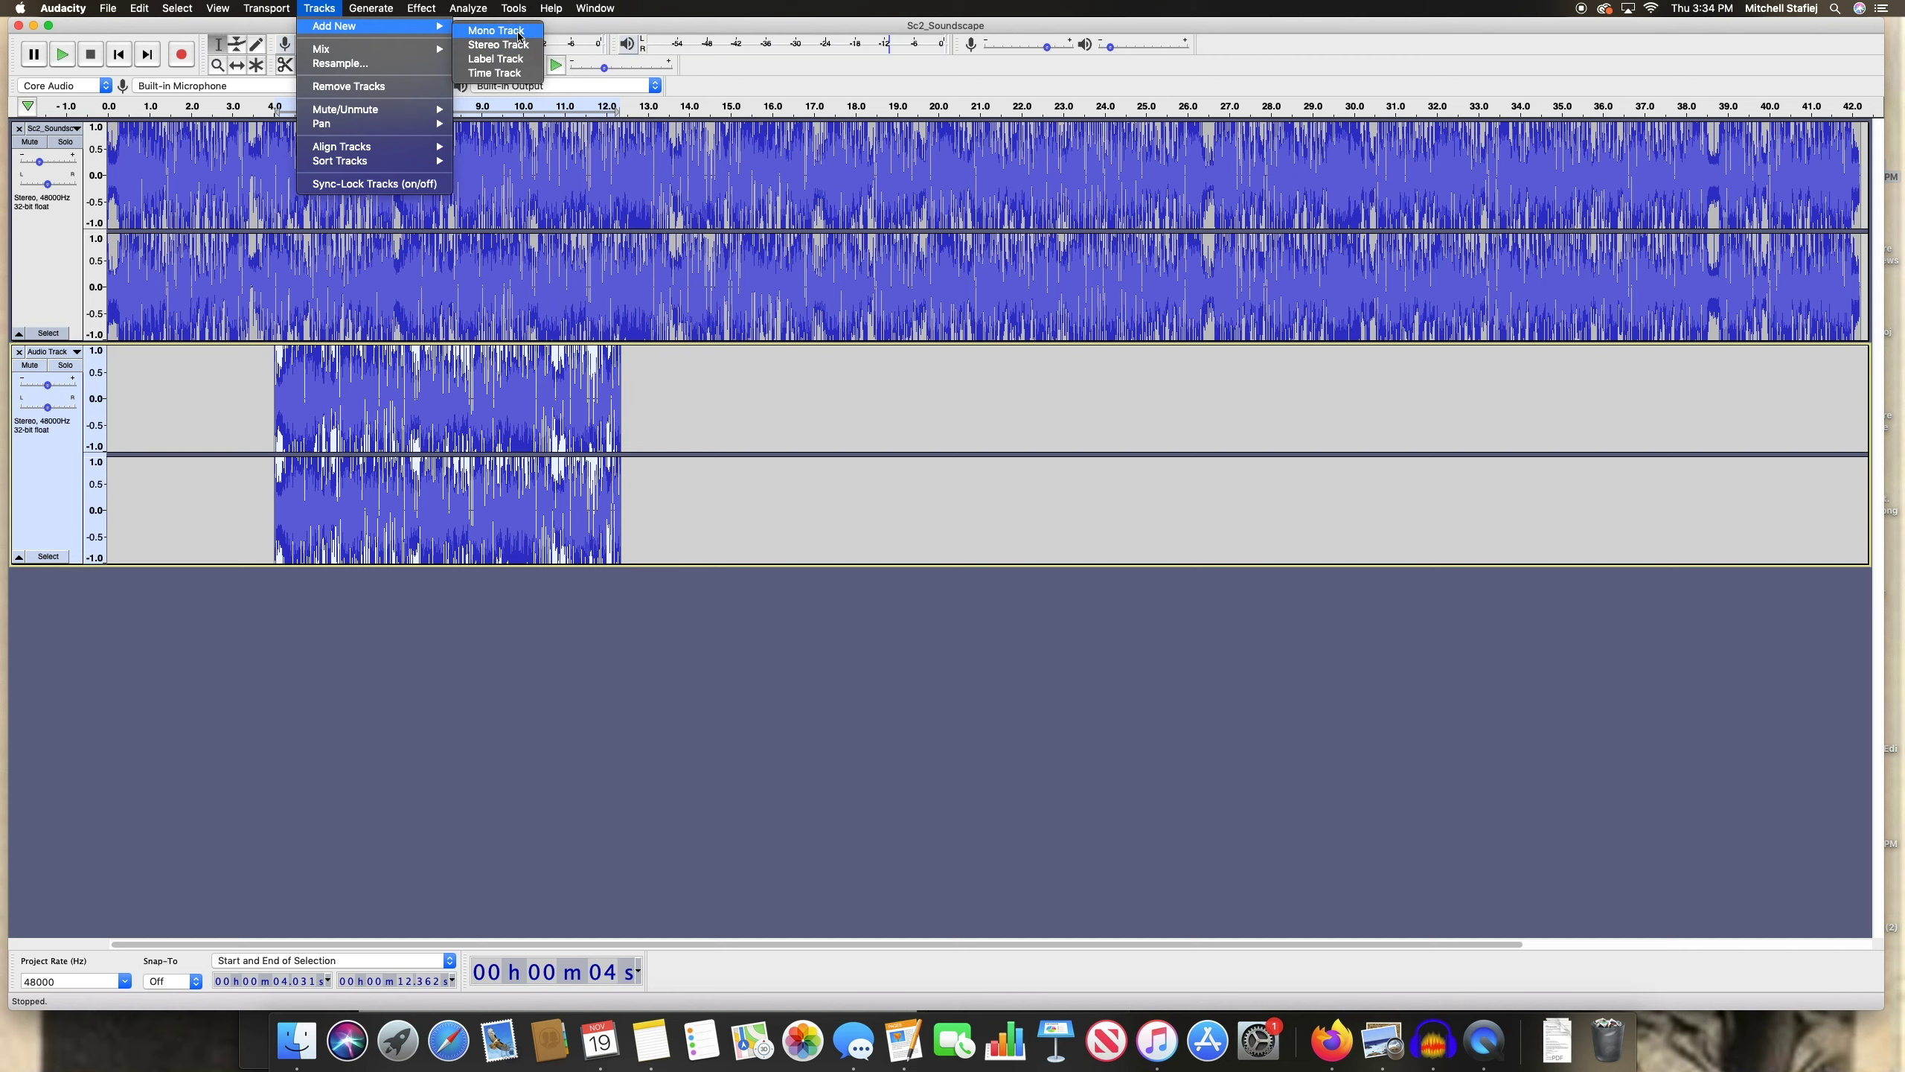
{"action": "left_click", "coordinate": [233, 457]}
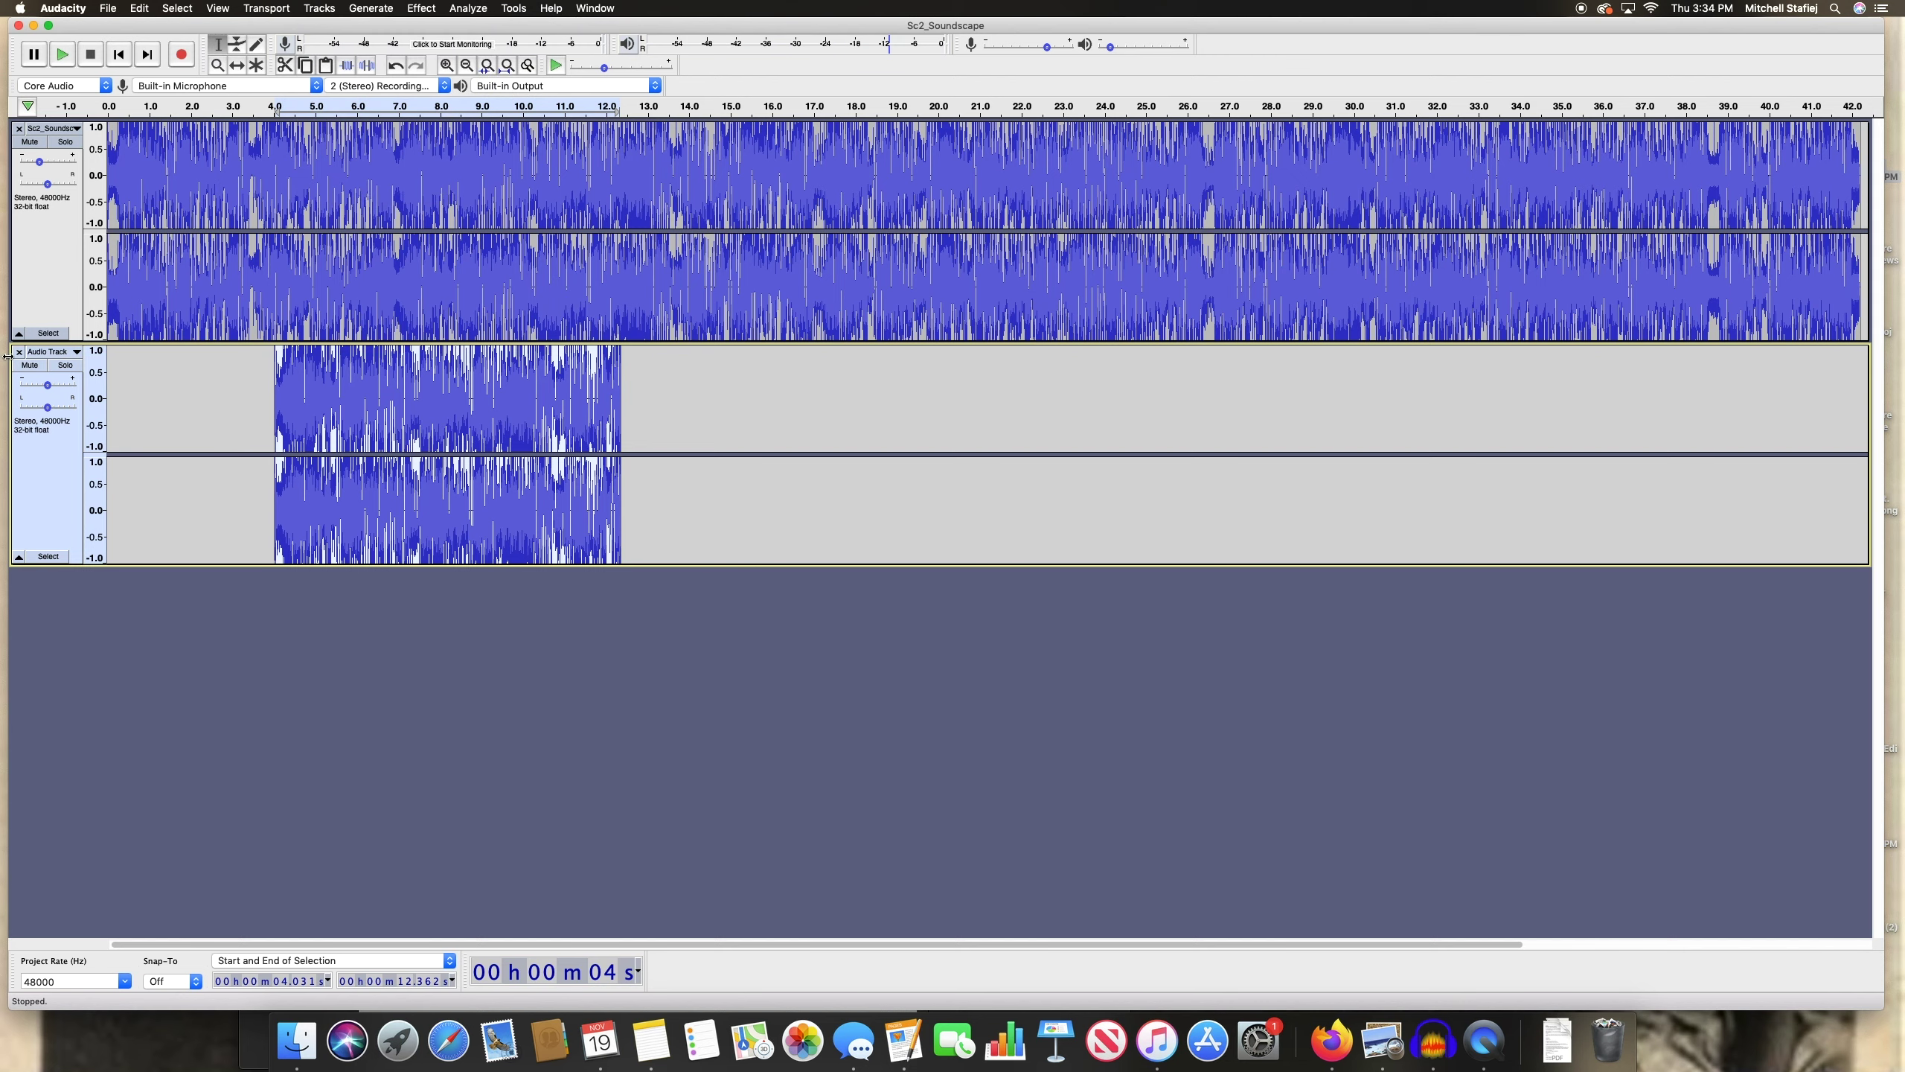
Remove the second stereo track and place the cursor at about 5.8 s in the soundscape track
{"action": "left_click", "coordinate": [19, 351]}
{"action": "left_click", "coordinate": [349, 173]}
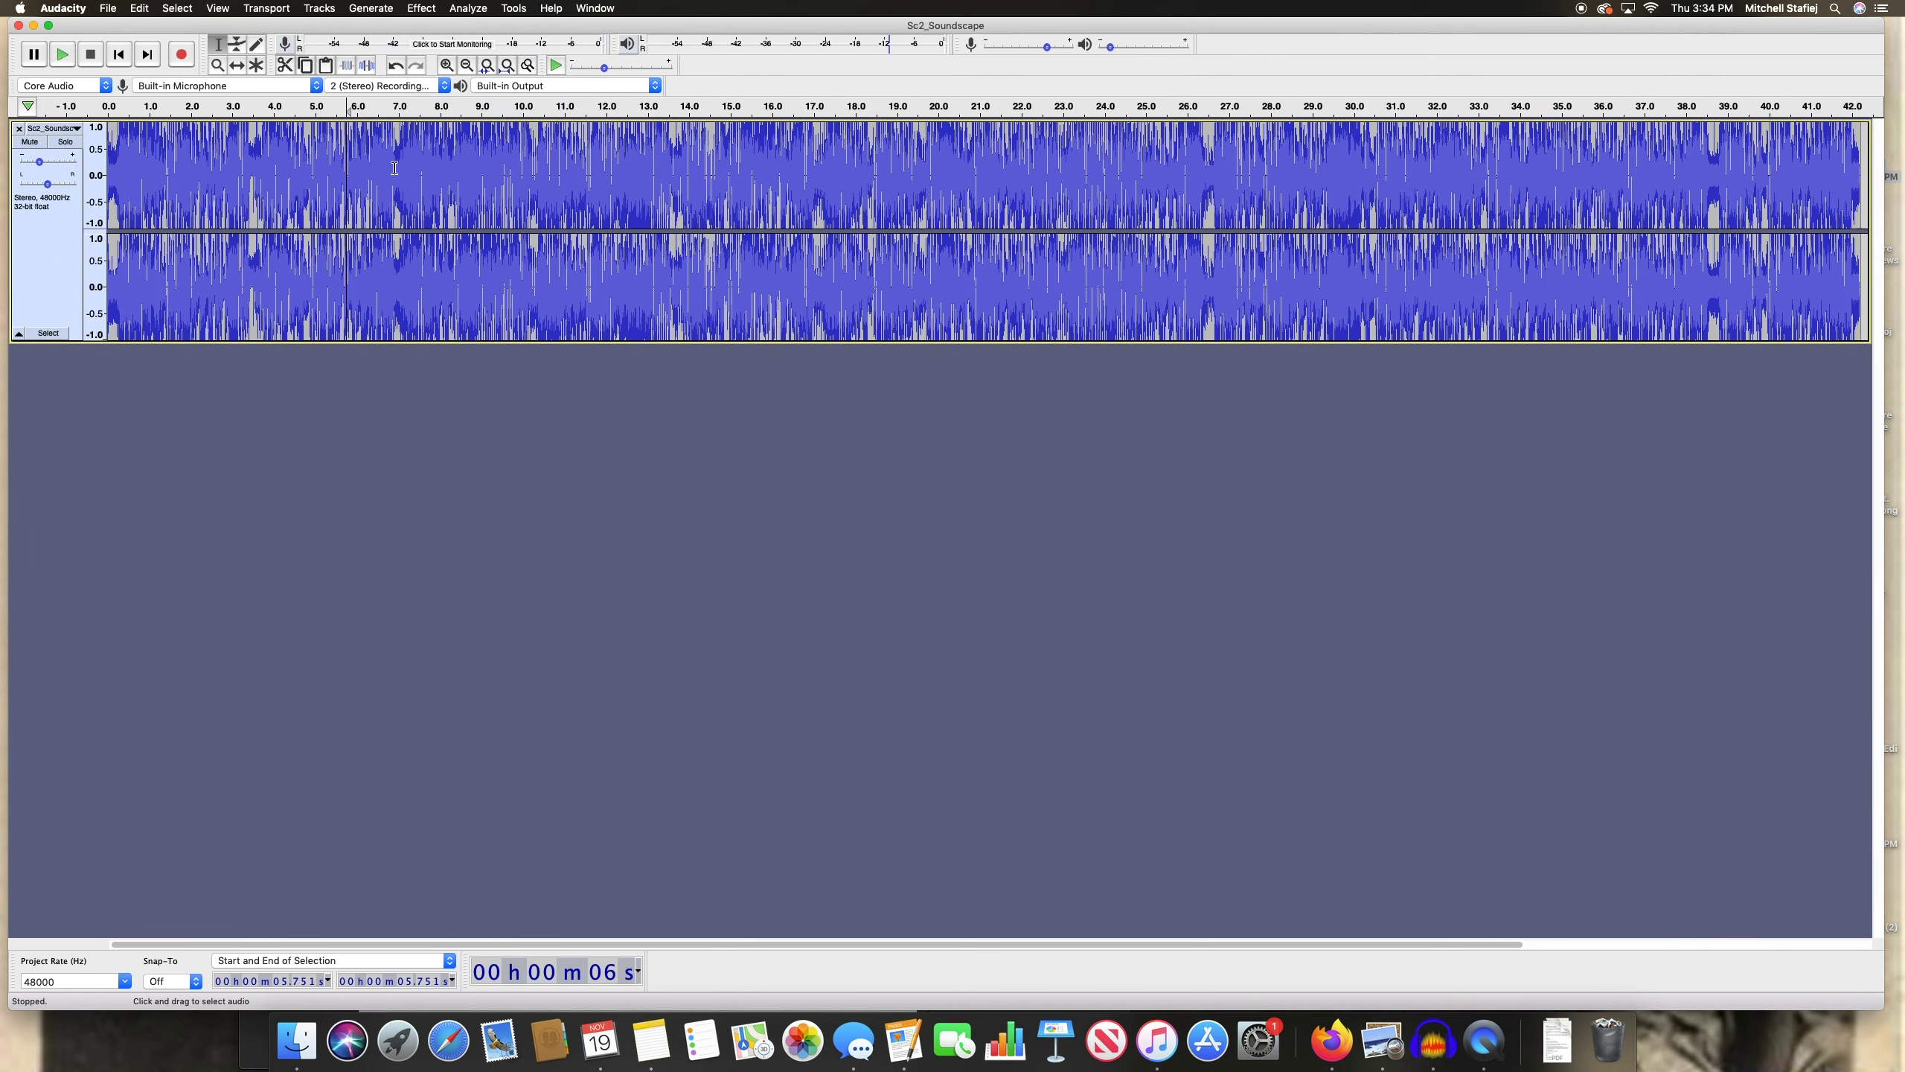
Add an empty stereo track to the project
{"action": "left_click", "coordinate": [317, 8]}
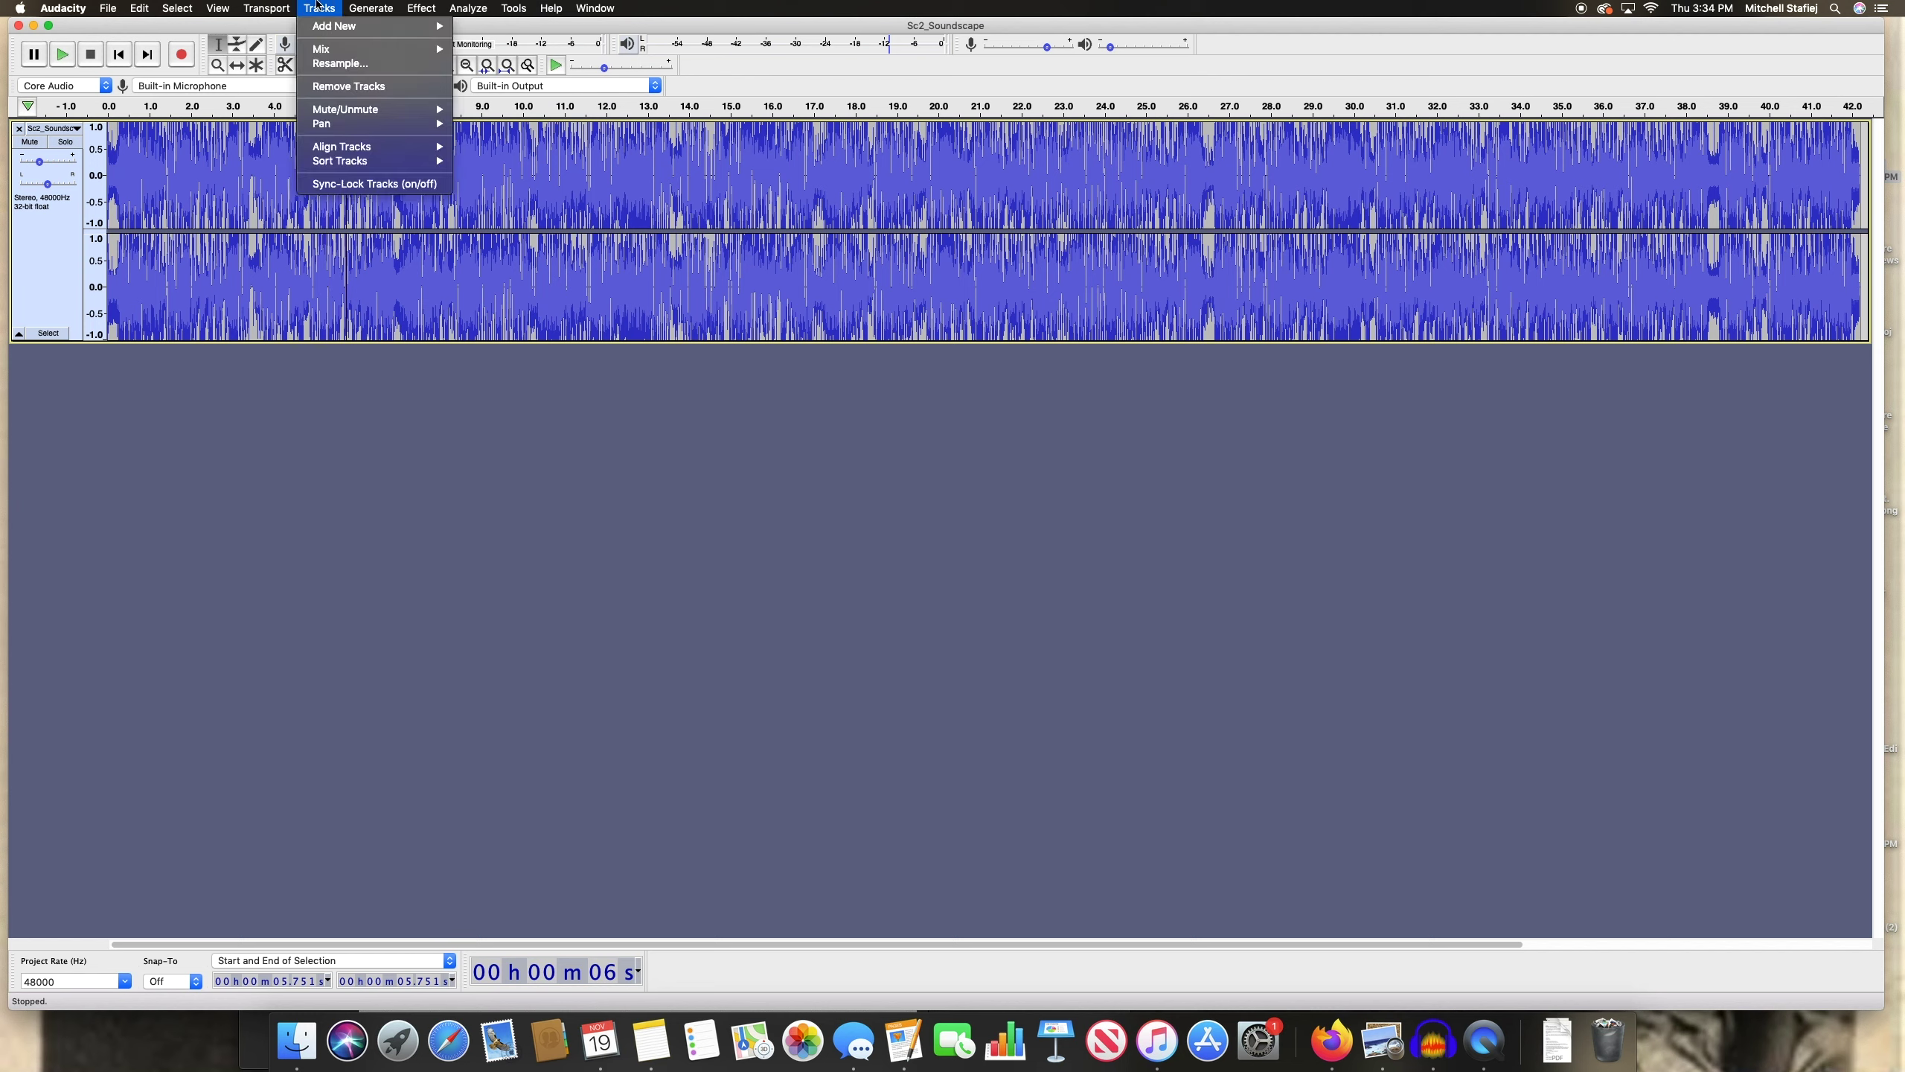
{"action": "mouse_move", "coordinate": [326, 29]}
{"action": "left_click", "coordinate": [495, 44]}
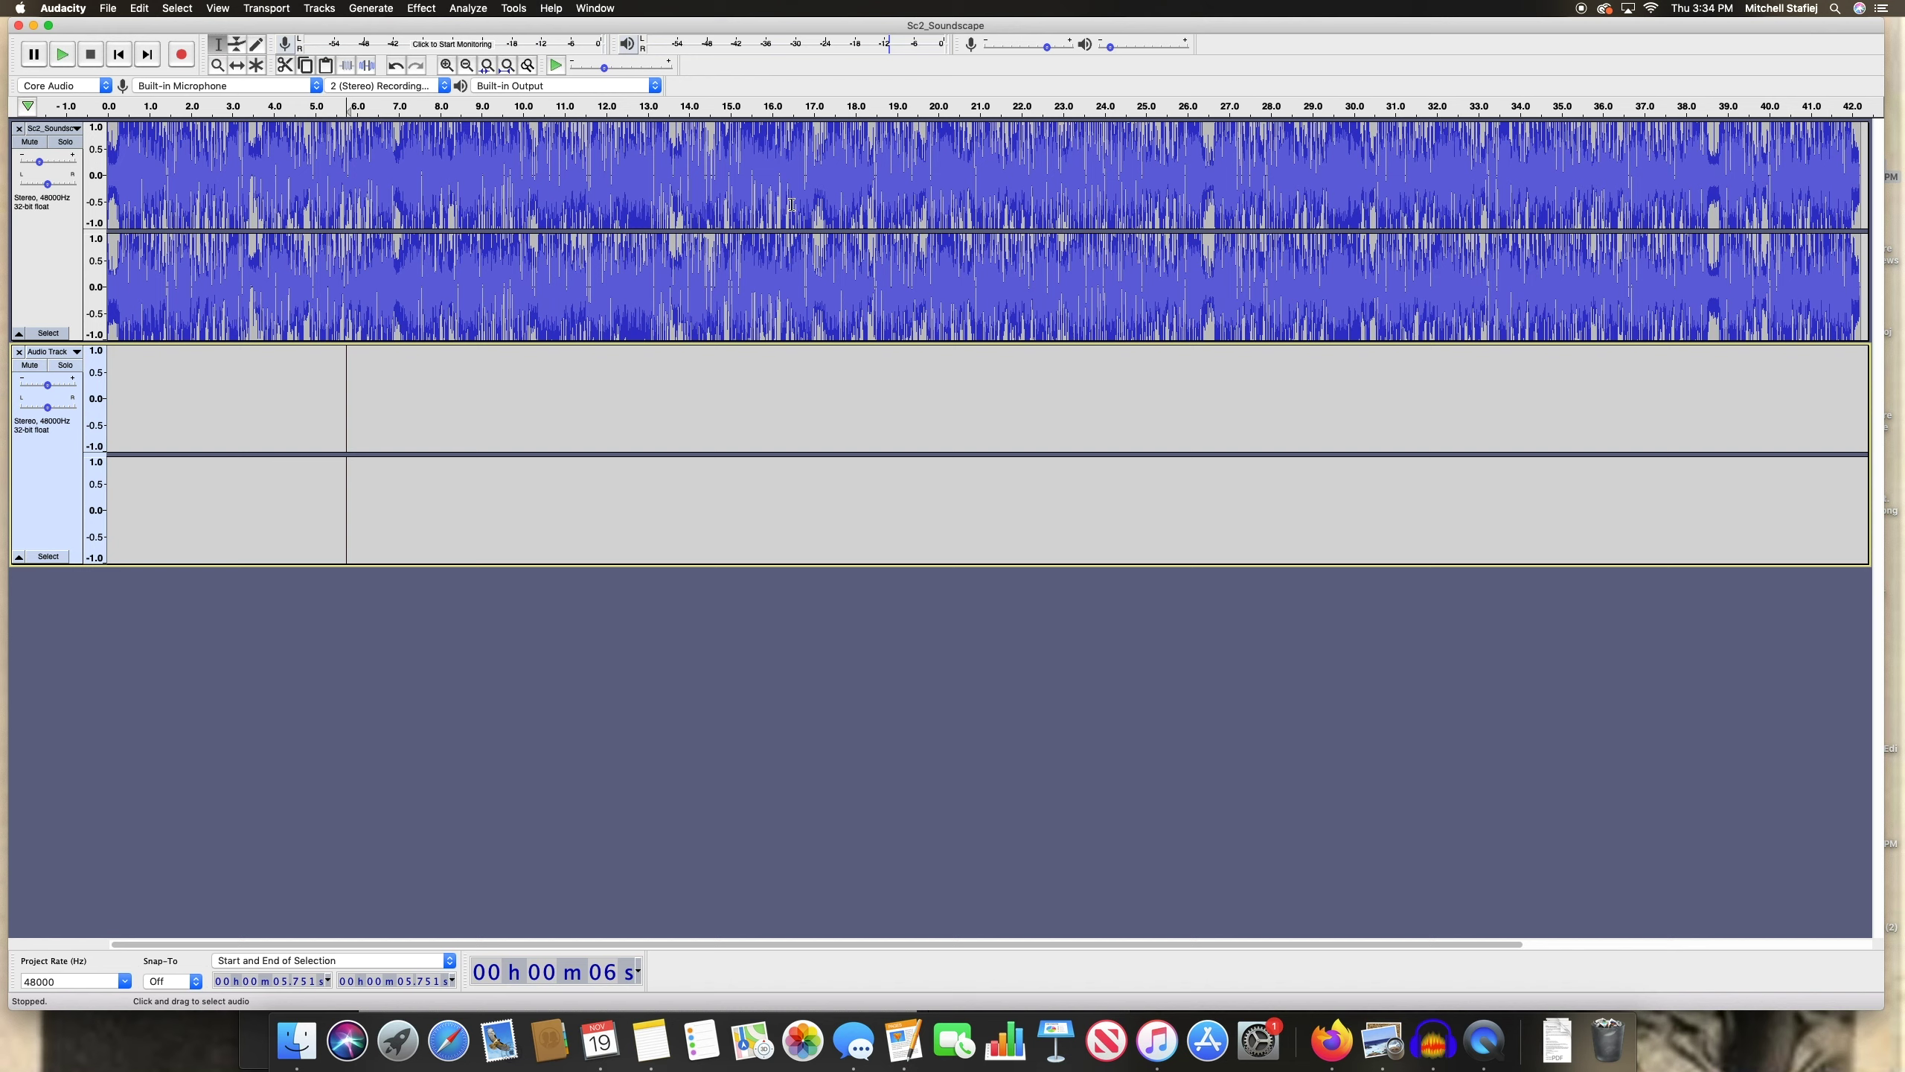
Copy the soundscape section from about 14 s to 21 s and paste it into the empty stereo track at about 0.4 s
{"action": "left_click_drag", "start_coordinate": [773, 210], "coordinate": [1125, 209]}
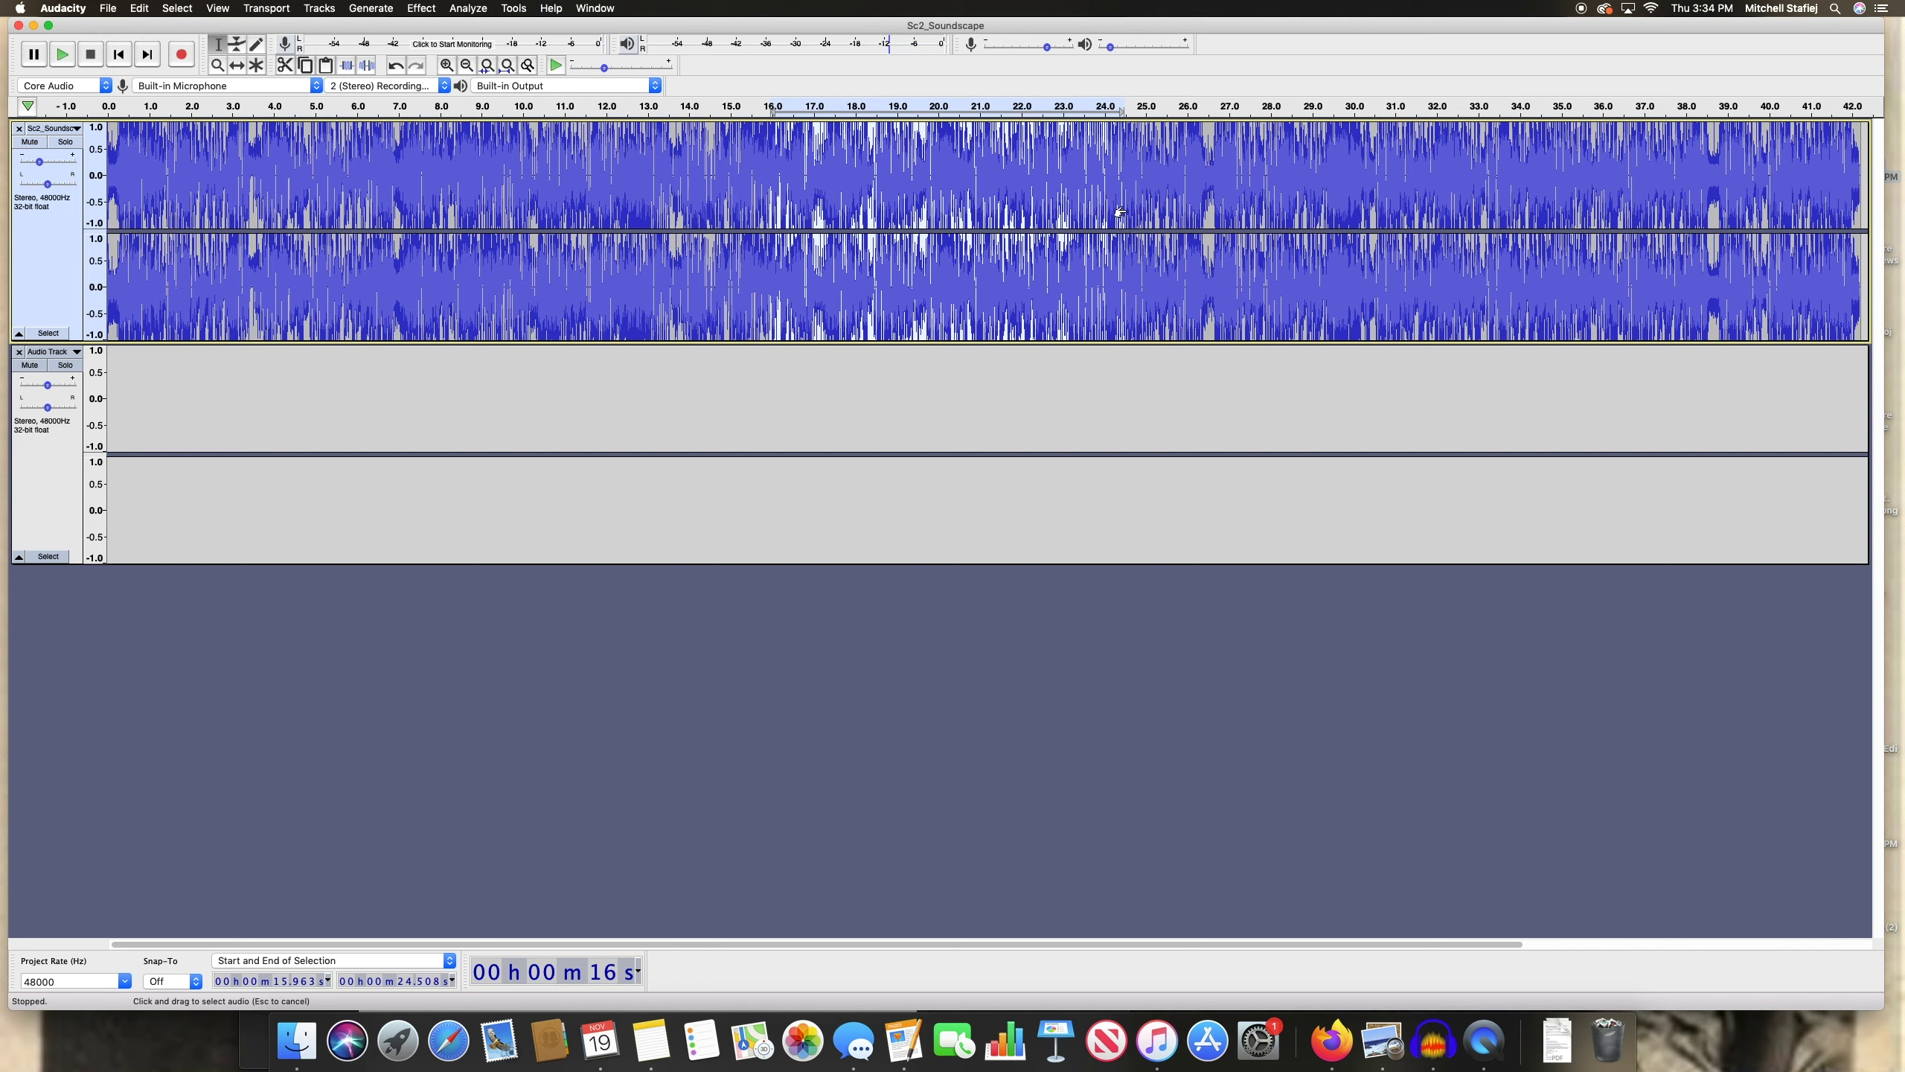
{"action": "left_click_drag", "start_coordinate": [690, 195], "coordinate": [975, 203]}
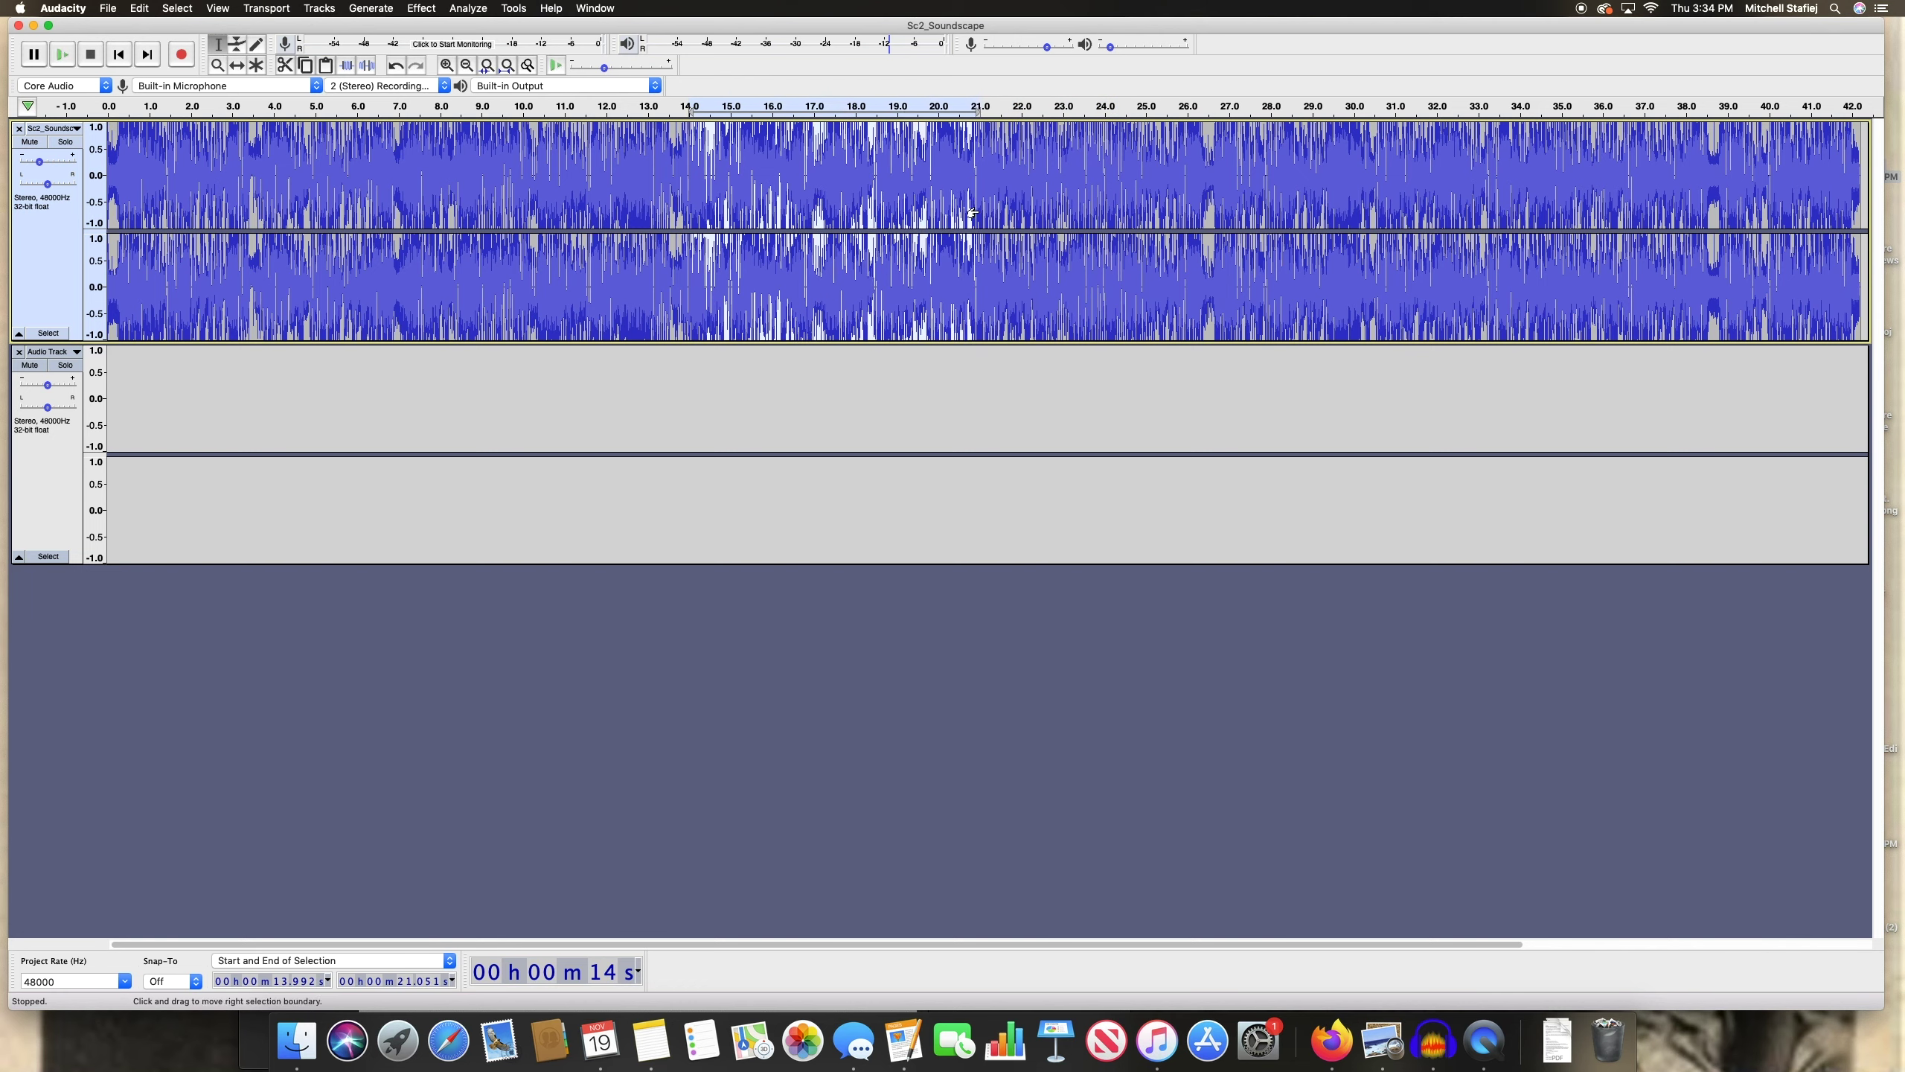
{"action": "left_click", "coordinate": [123, 413]}
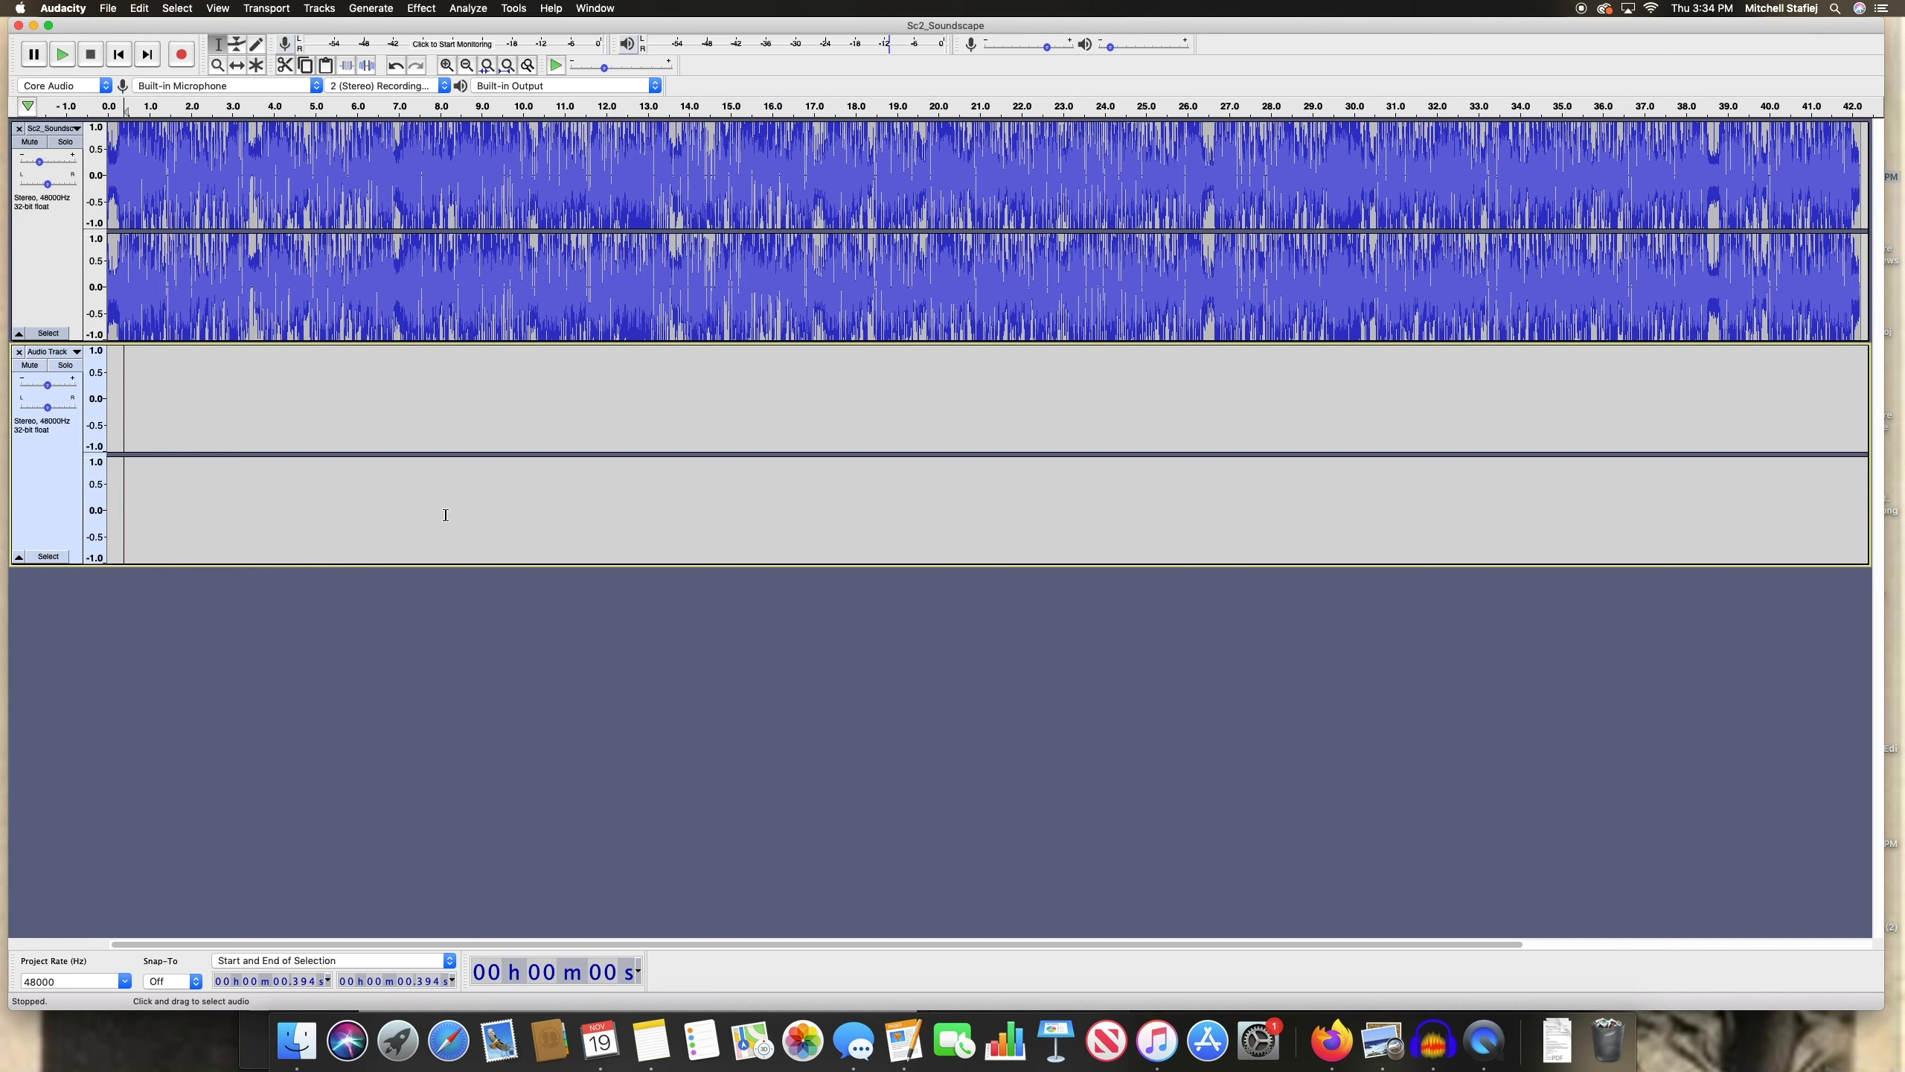
{"action": "key", "text": "super+v"}
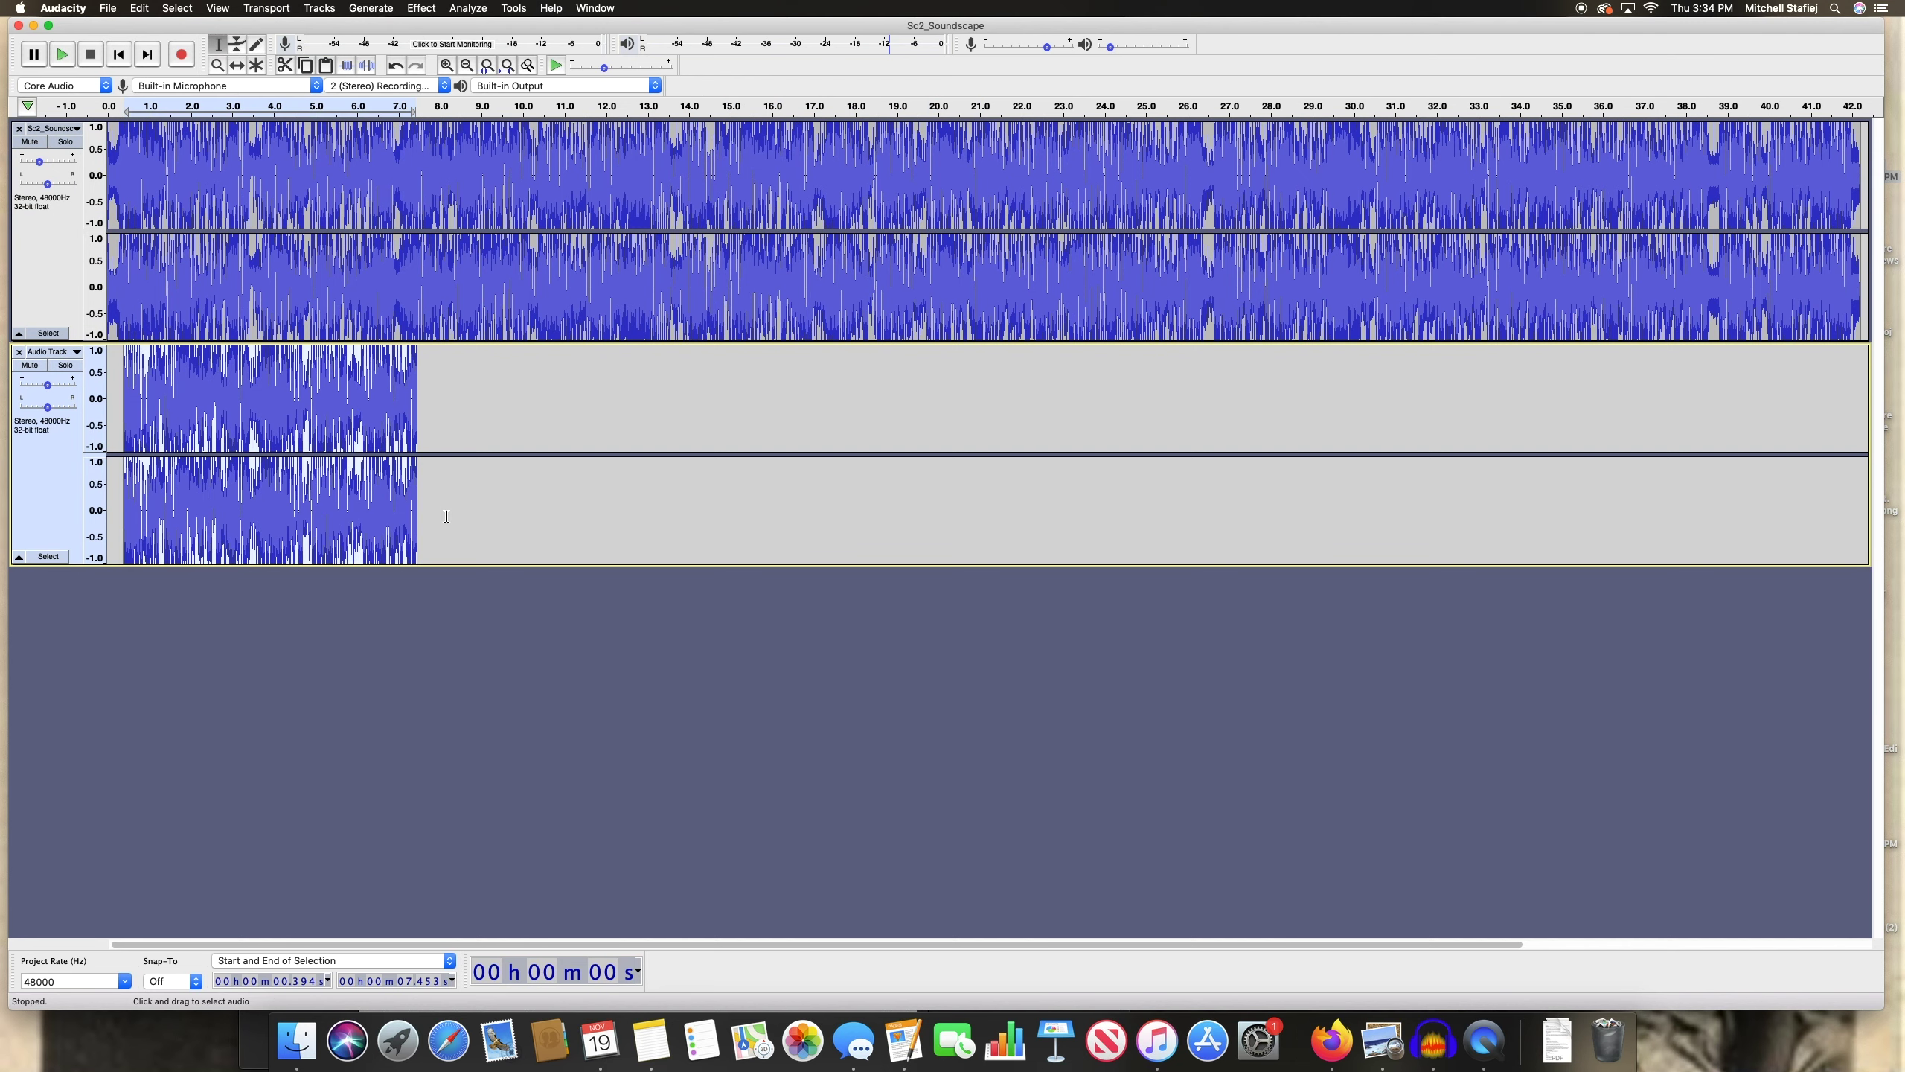
Shift the pasted clip to start at 0 s and solo its track
{"action": "left_click", "coordinate": [237, 66]}
{"action": "left_click_drag", "start_coordinate": [227, 390], "coordinate": [475, 395]}
{"action": "left_click_drag", "start_coordinate": [293, 410], "coordinate": [293, 456]}
{"action": "mouse_move", "coordinate": [197, 407]}
{"action": "left_mouse_down"}
{"action": "mouse_move", "coordinate": [263, 406]}
{"action": "mouse_move", "coordinate": [204, 413]}
{"action": "left_mouse_up"}
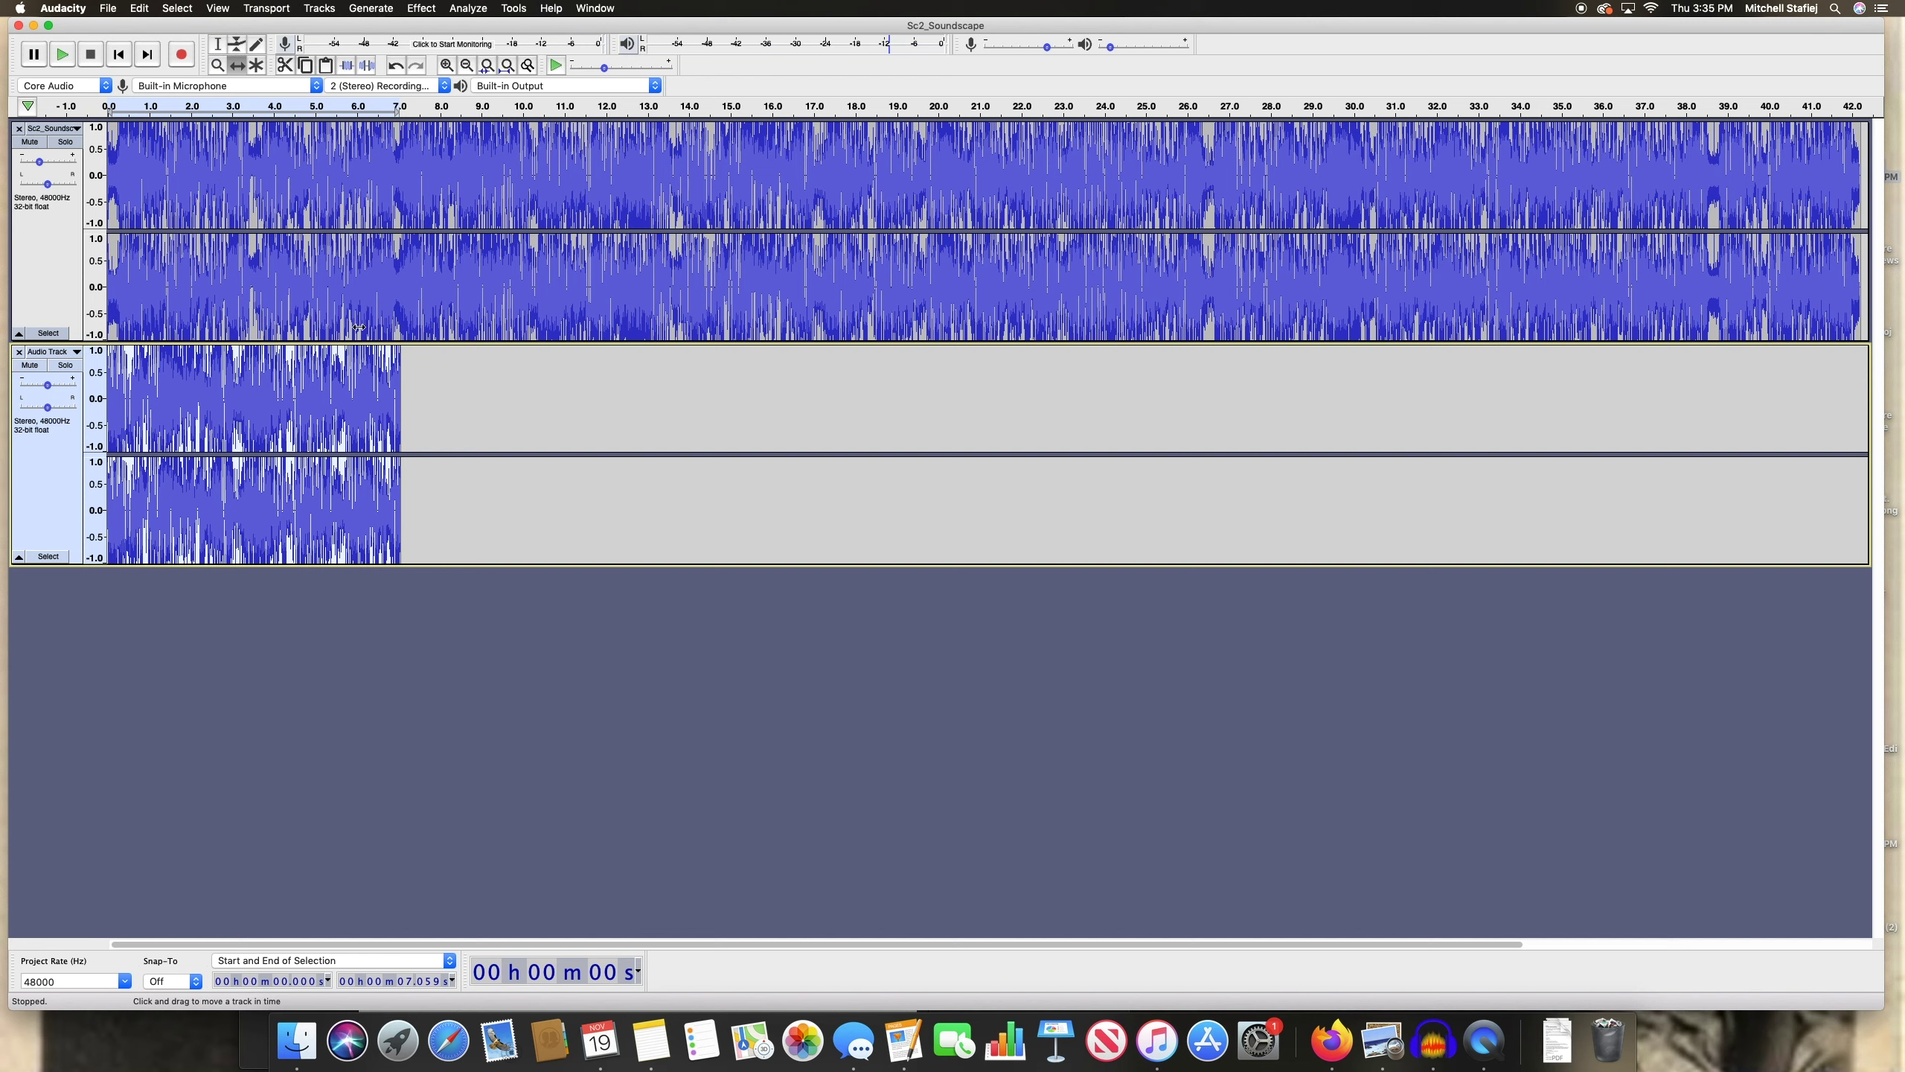
{"action": "left_click", "coordinate": [65, 365]}
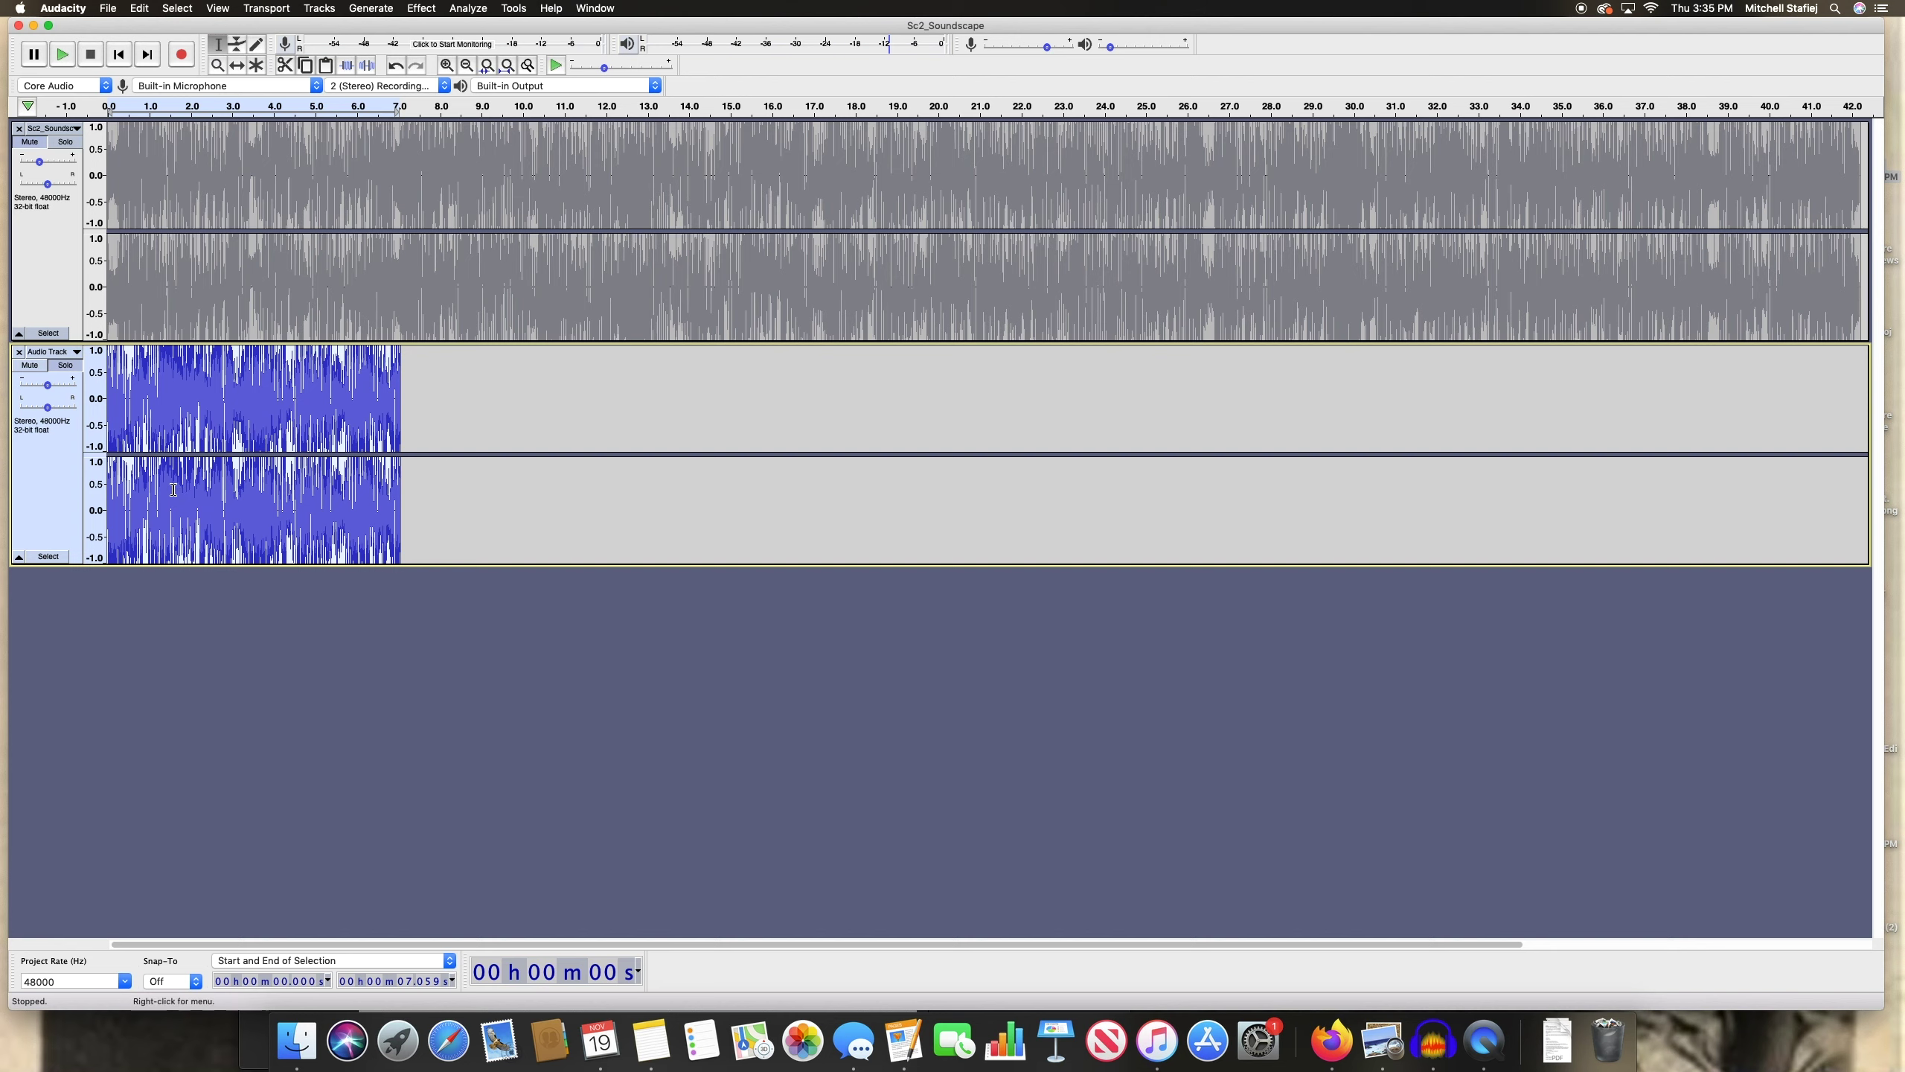
Open the Change Pitch effect for the pasted clip and reset the percent change to 0
{"action": "left_click", "coordinate": [417, 7]}
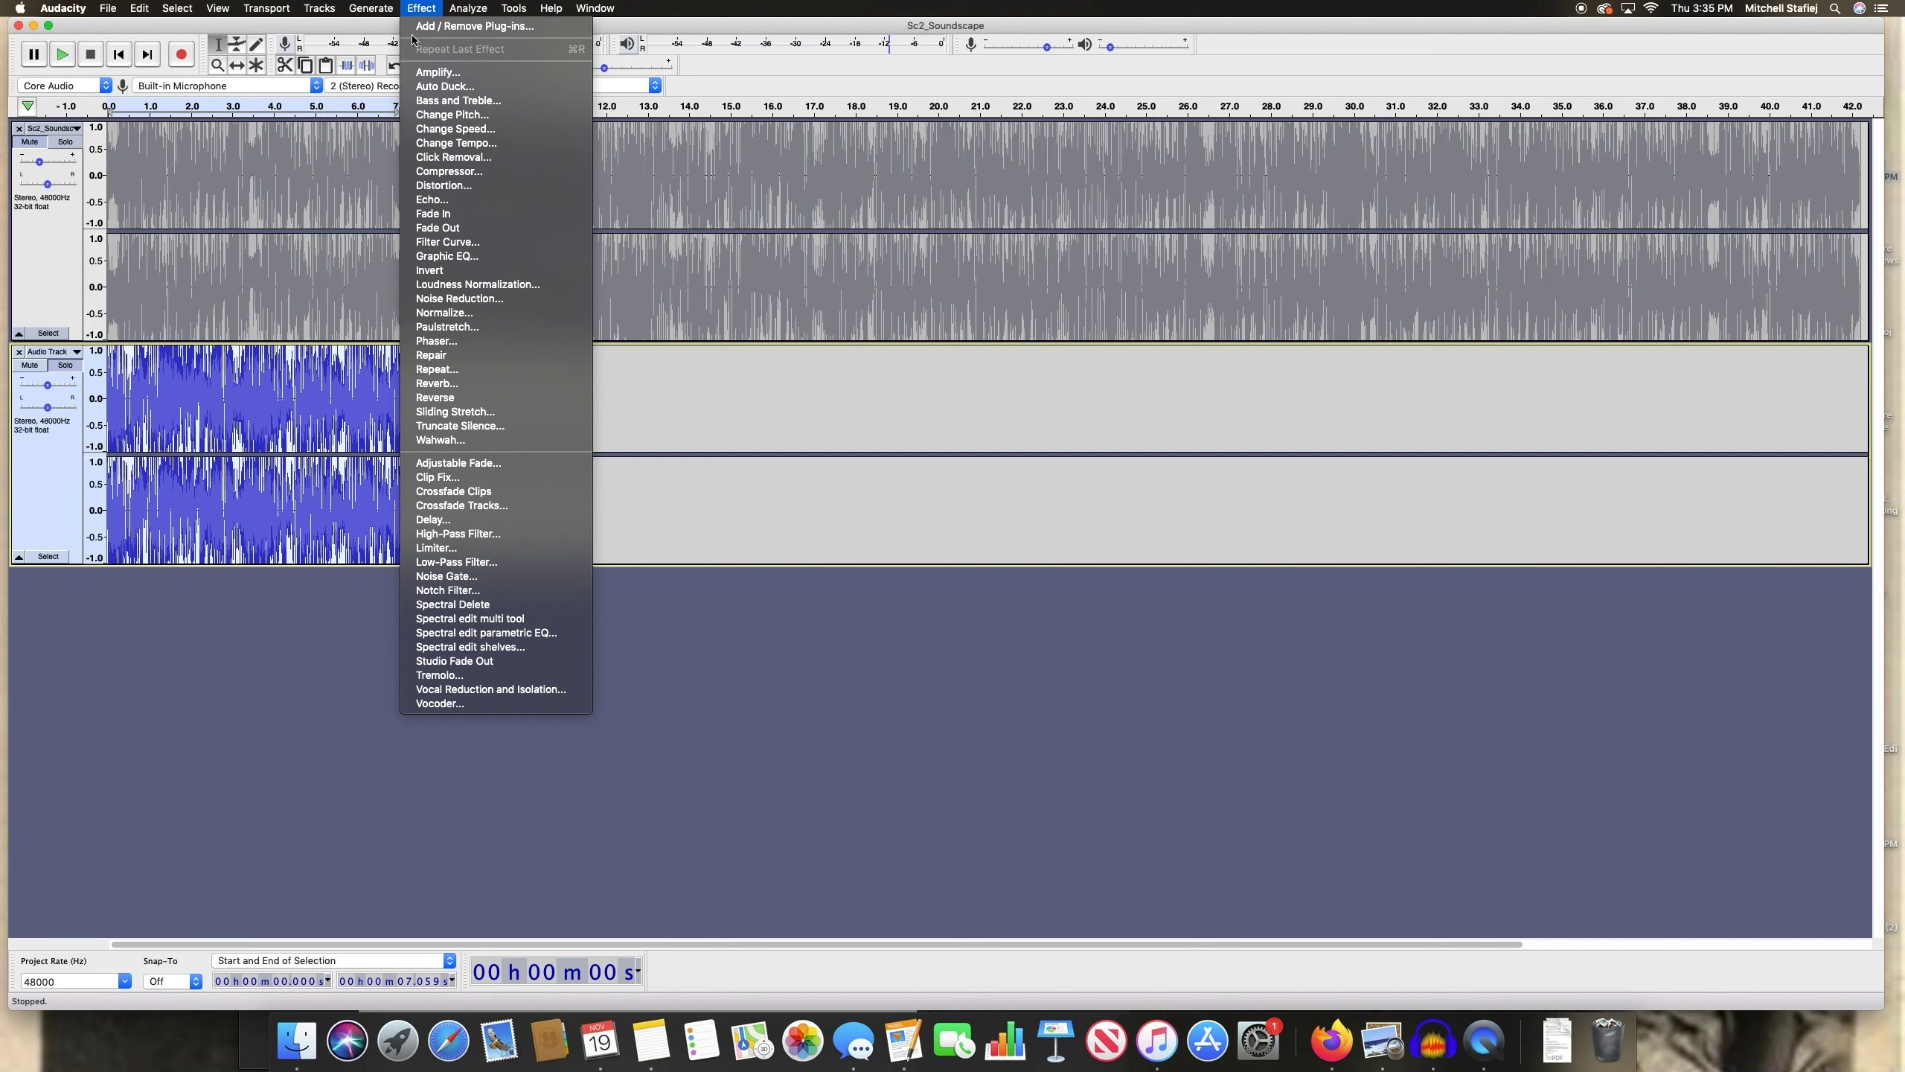
{"action": "left_click", "coordinate": [416, 118]}
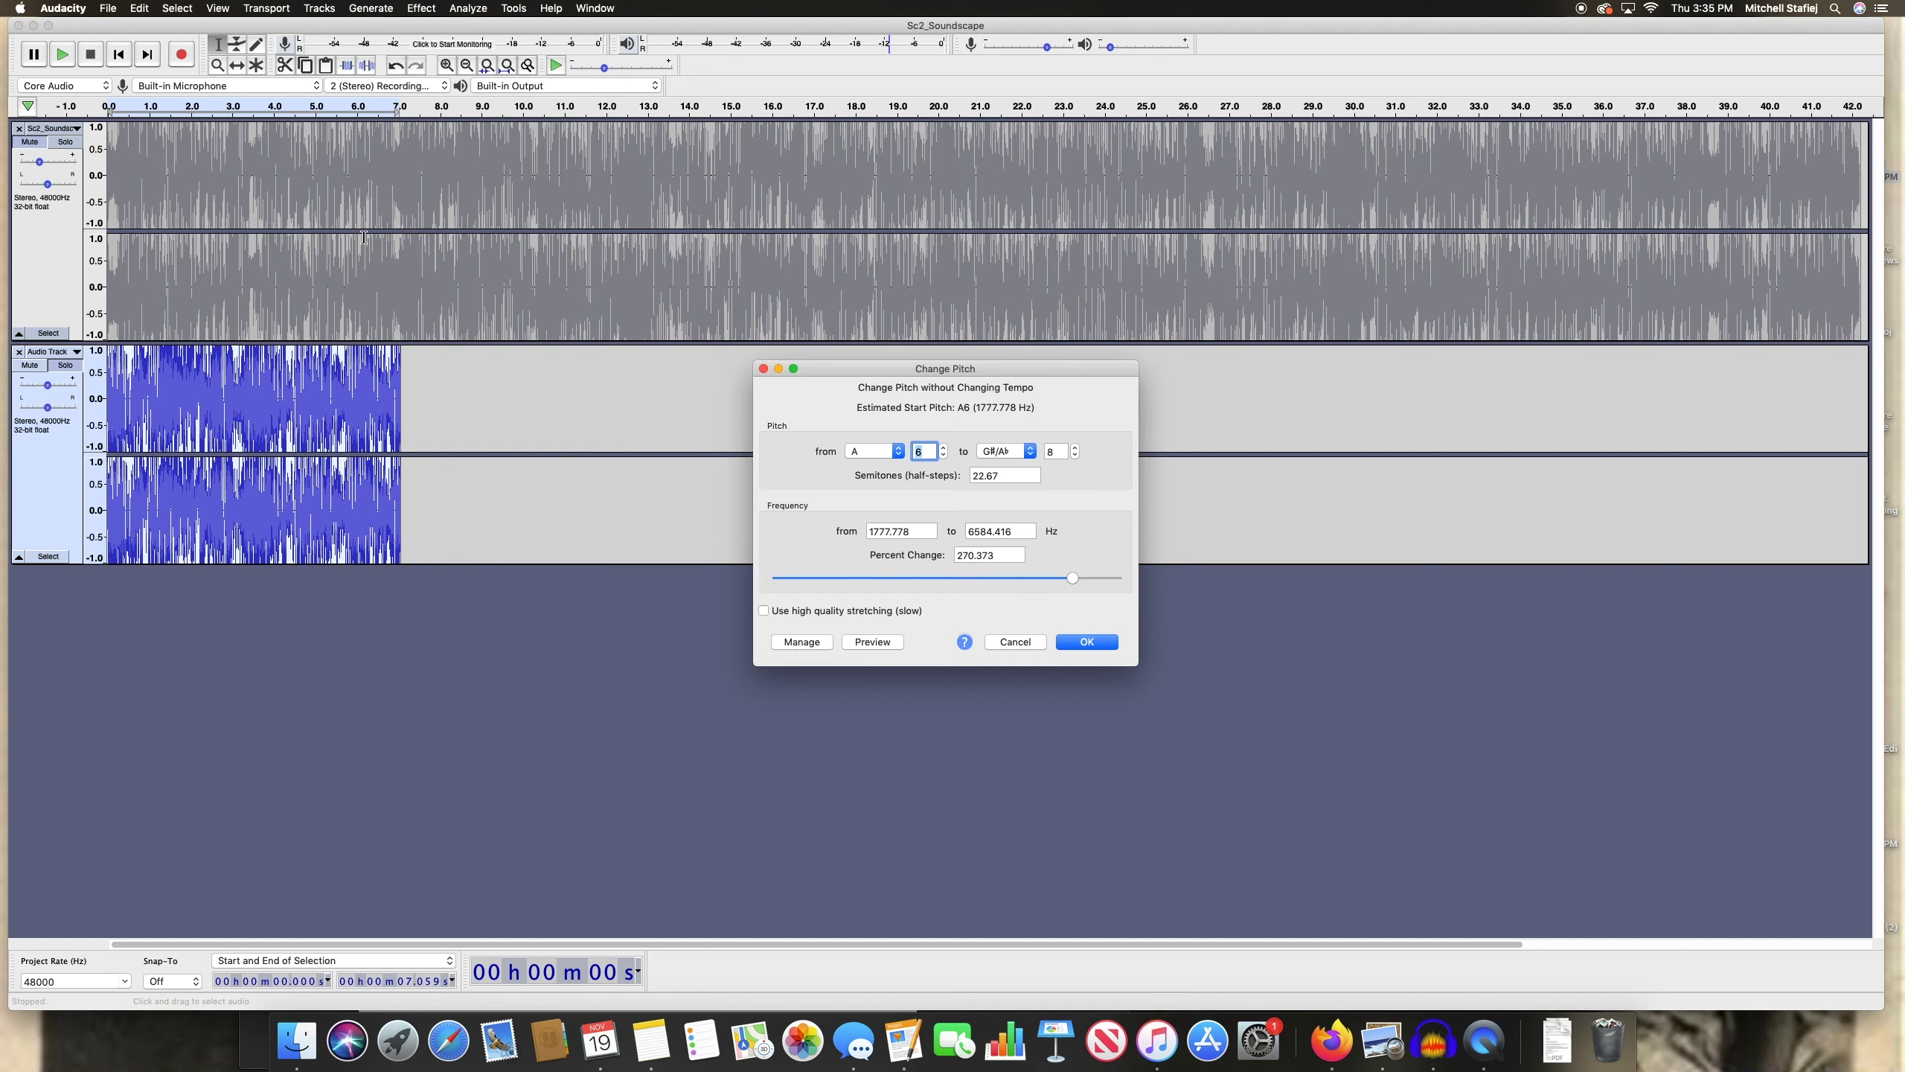
{"action": "left_click_drag", "start_coordinate": [1021, 367], "coordinate": [990, 346]}
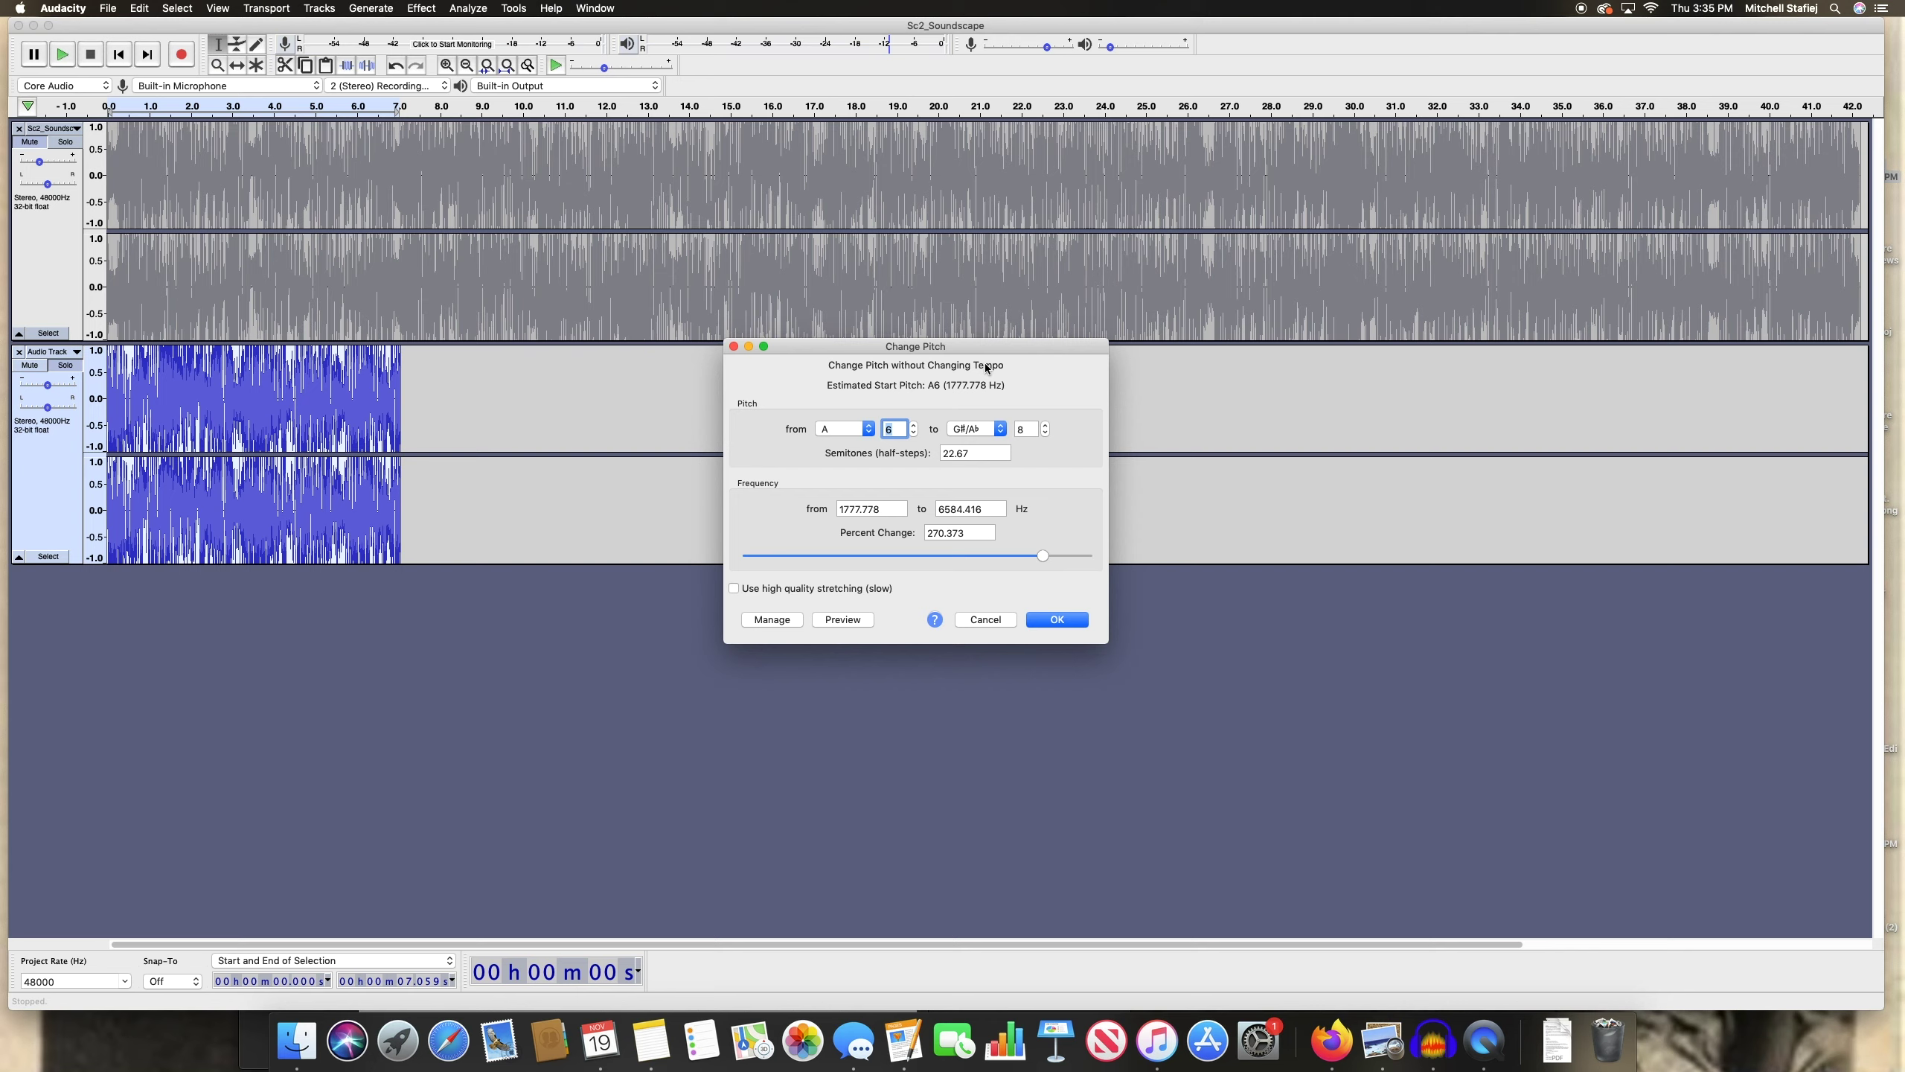
{"action": "double_click", "coordinate": [960, 532]}
{"action": "type", "text": "0"}
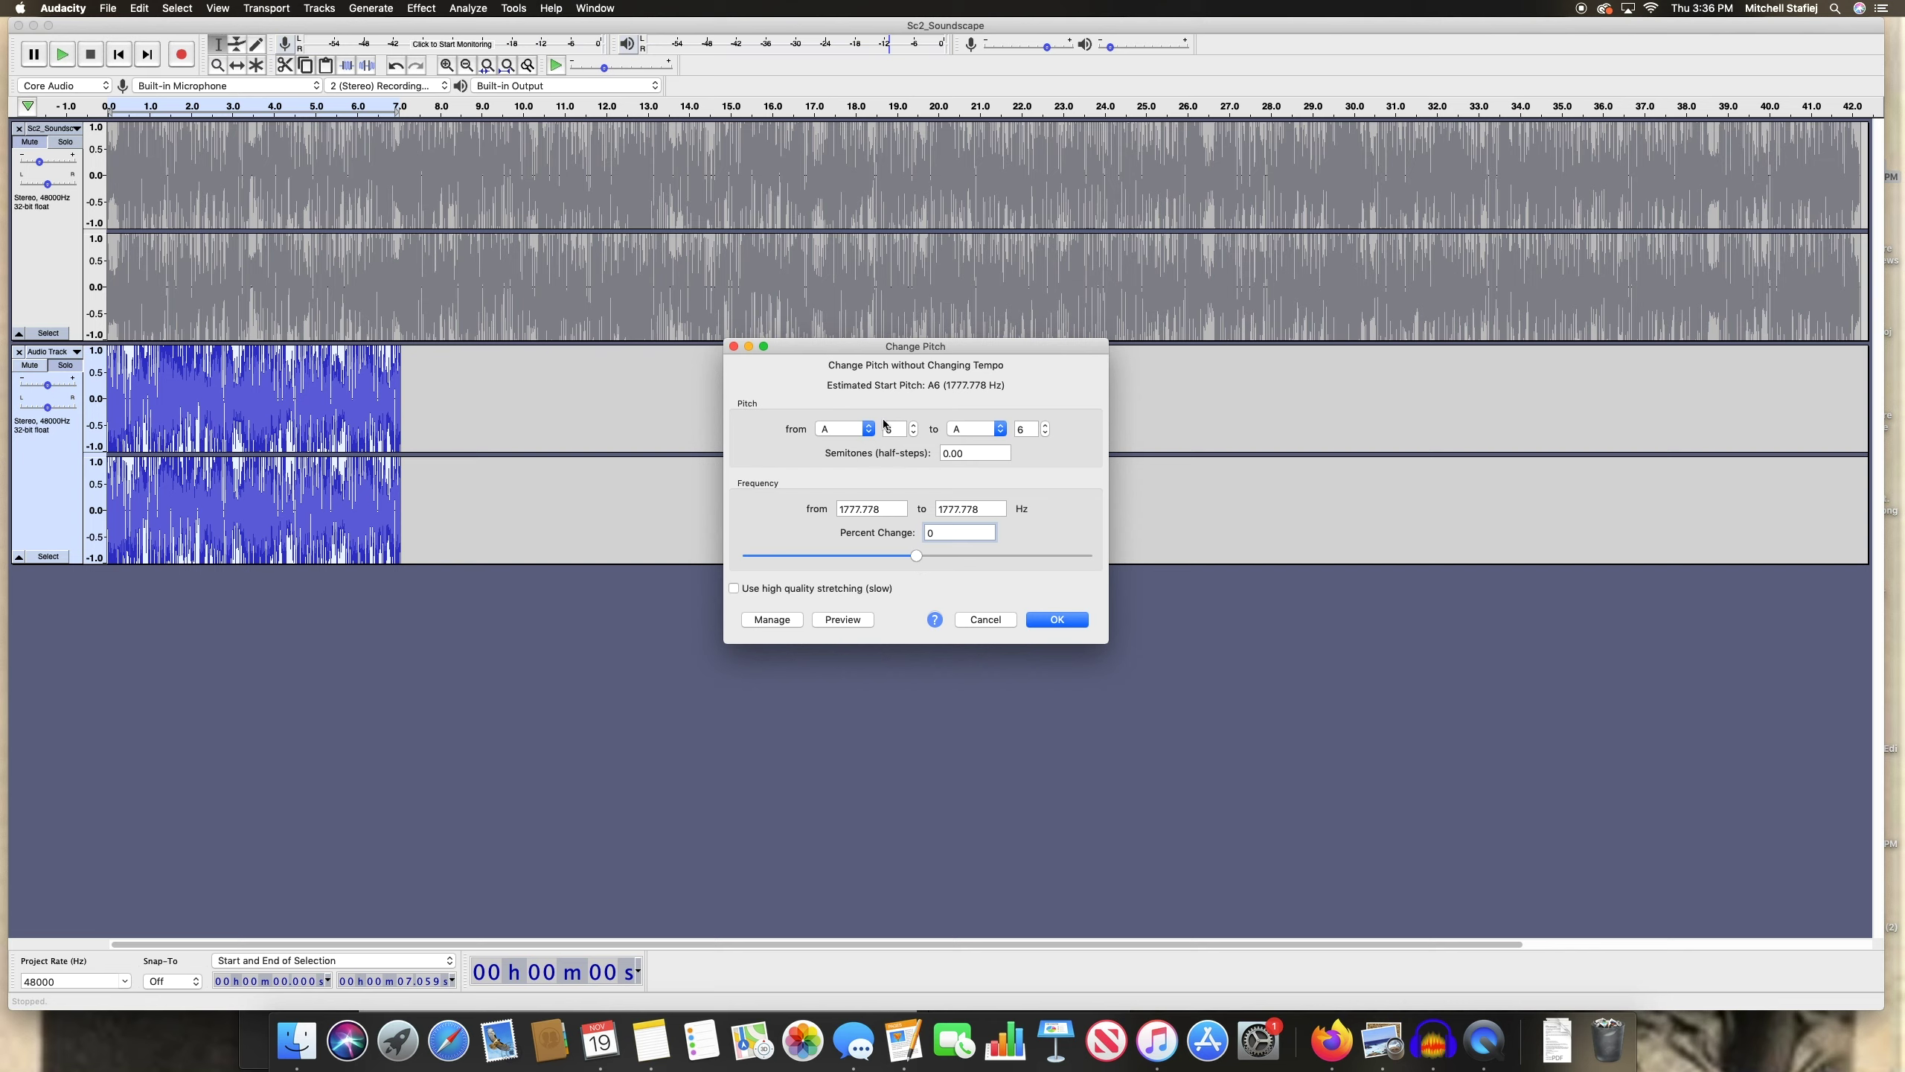
{"action": "left_click", "coordinate": [997, 429]}
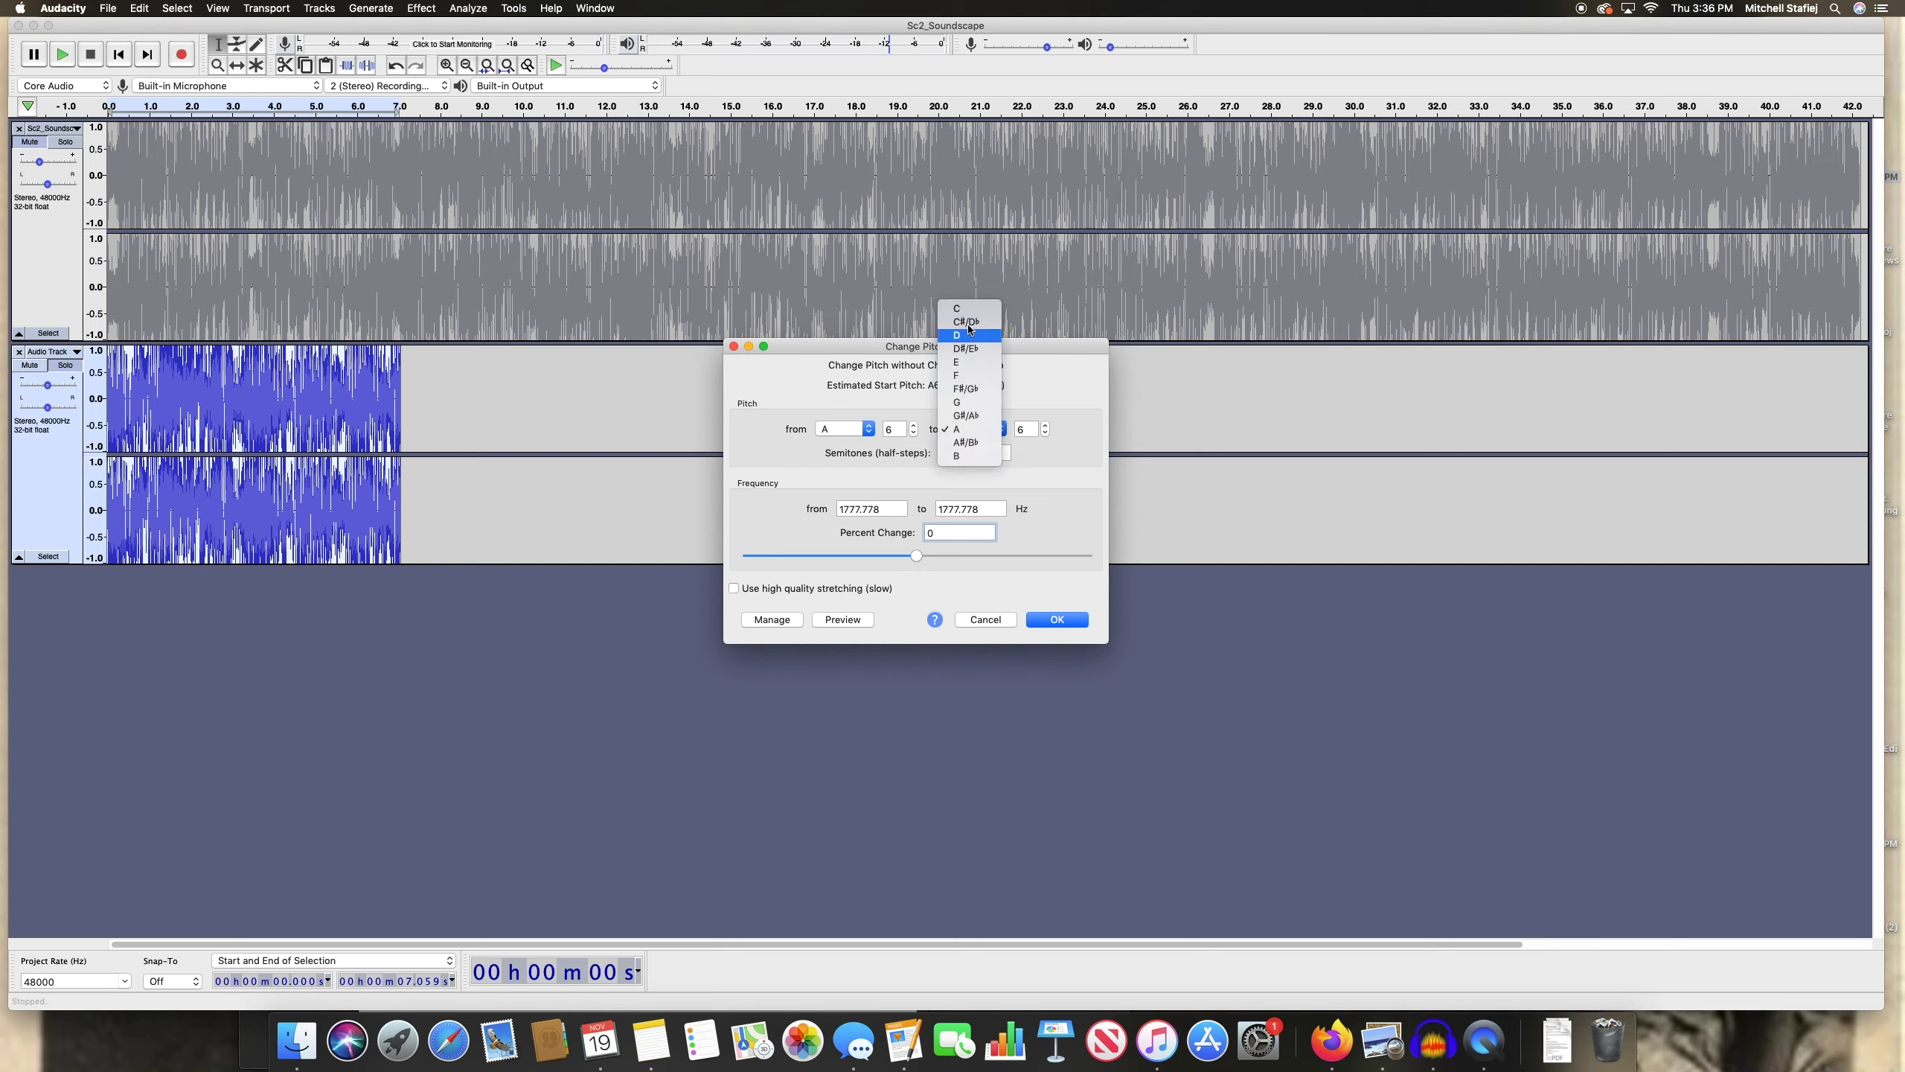
{"action": "left_click", "coordinate": [1011, 414]}
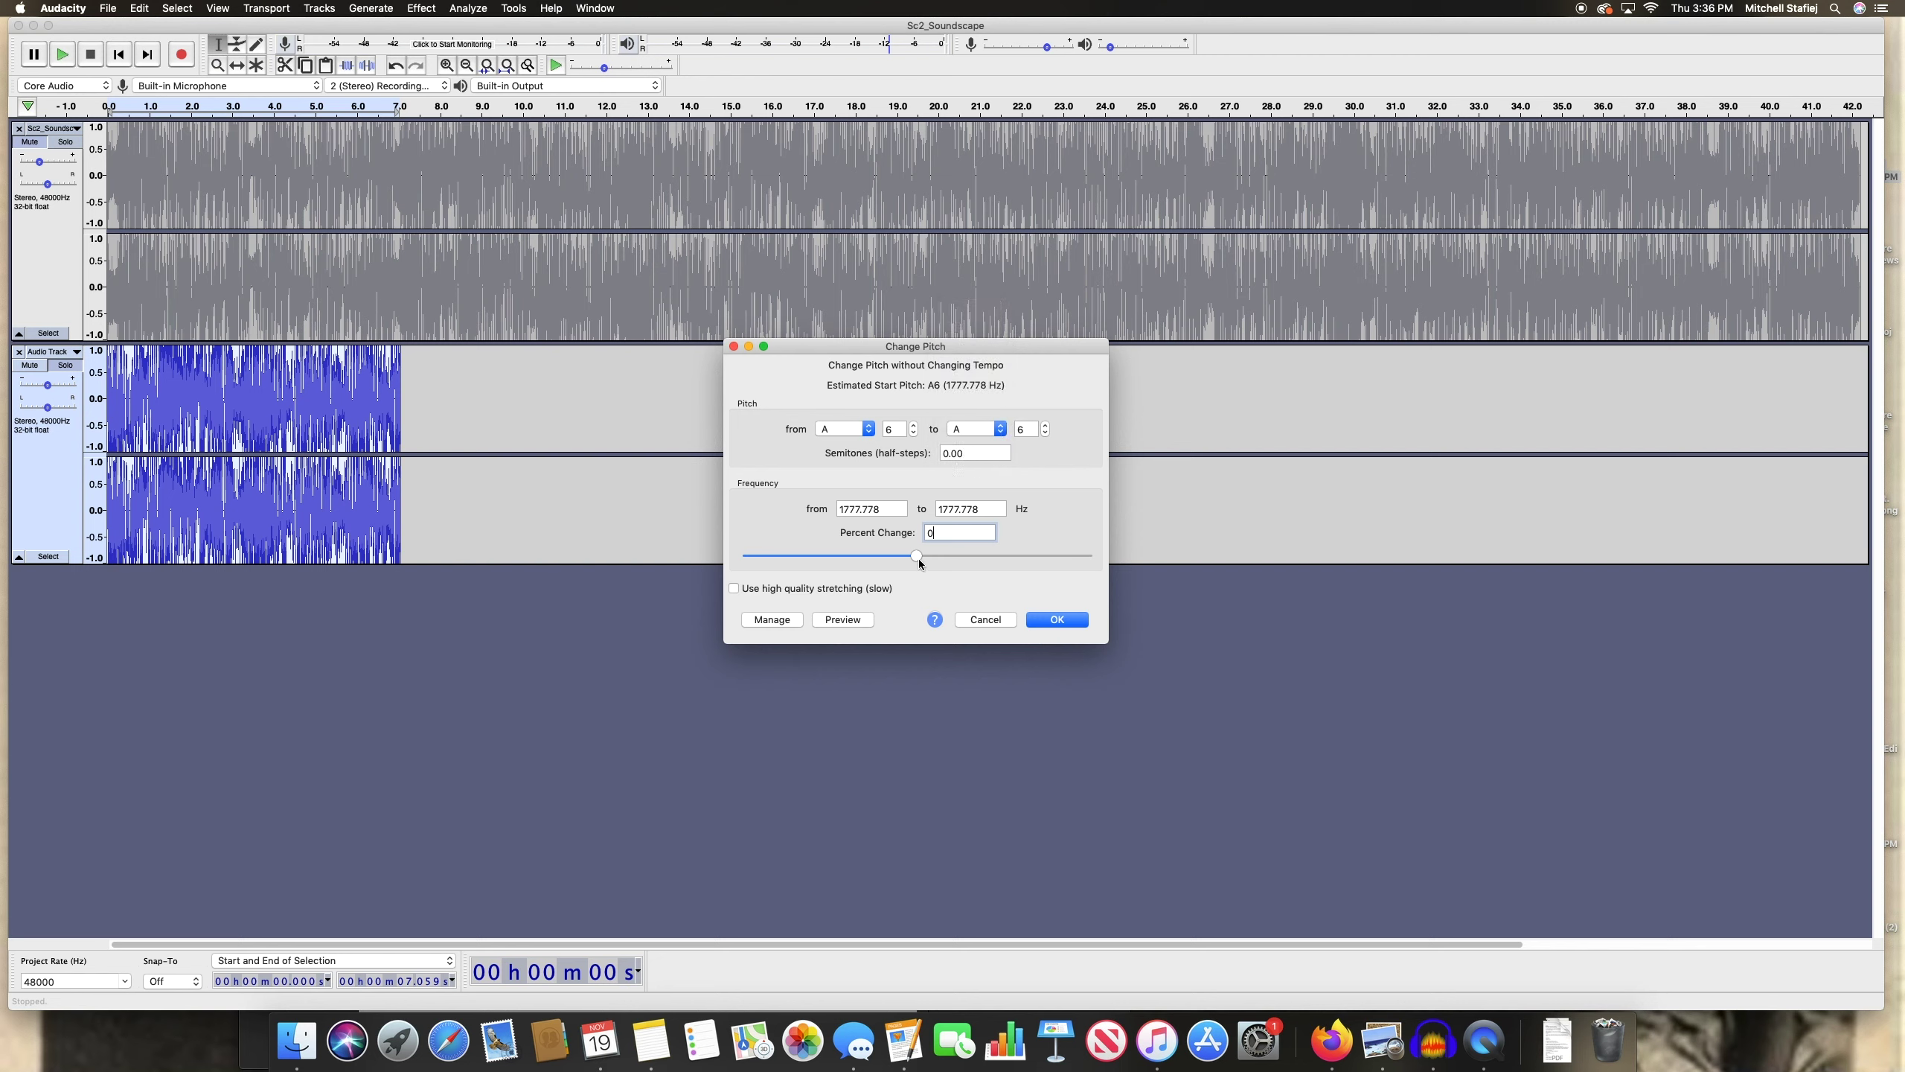
Preview and apply a pitch increase of about 219 percent to the clip, and slightly lower its track's gain
{"action": "left_click_drag", "start_coordinate": [922, 559], "coordinate": [1007, 558]}
{"action": "mouse_move", "coordinate": [1009, 556]}
{"action": "left_mouse_down"}
{"action": "mouse_move", "coordinate": [780, 571]}
{"action": "mouse_move", "coordinate": [787, 555]}
{"action": "mouse_move", "coordinate": [990, 543]}
{"action": "mouse_move", "coordinate": [1030, 561]}
{"action": "left_mouse_up"}
{"action": "key", "text": "XF86AudioRaiseVolume"}
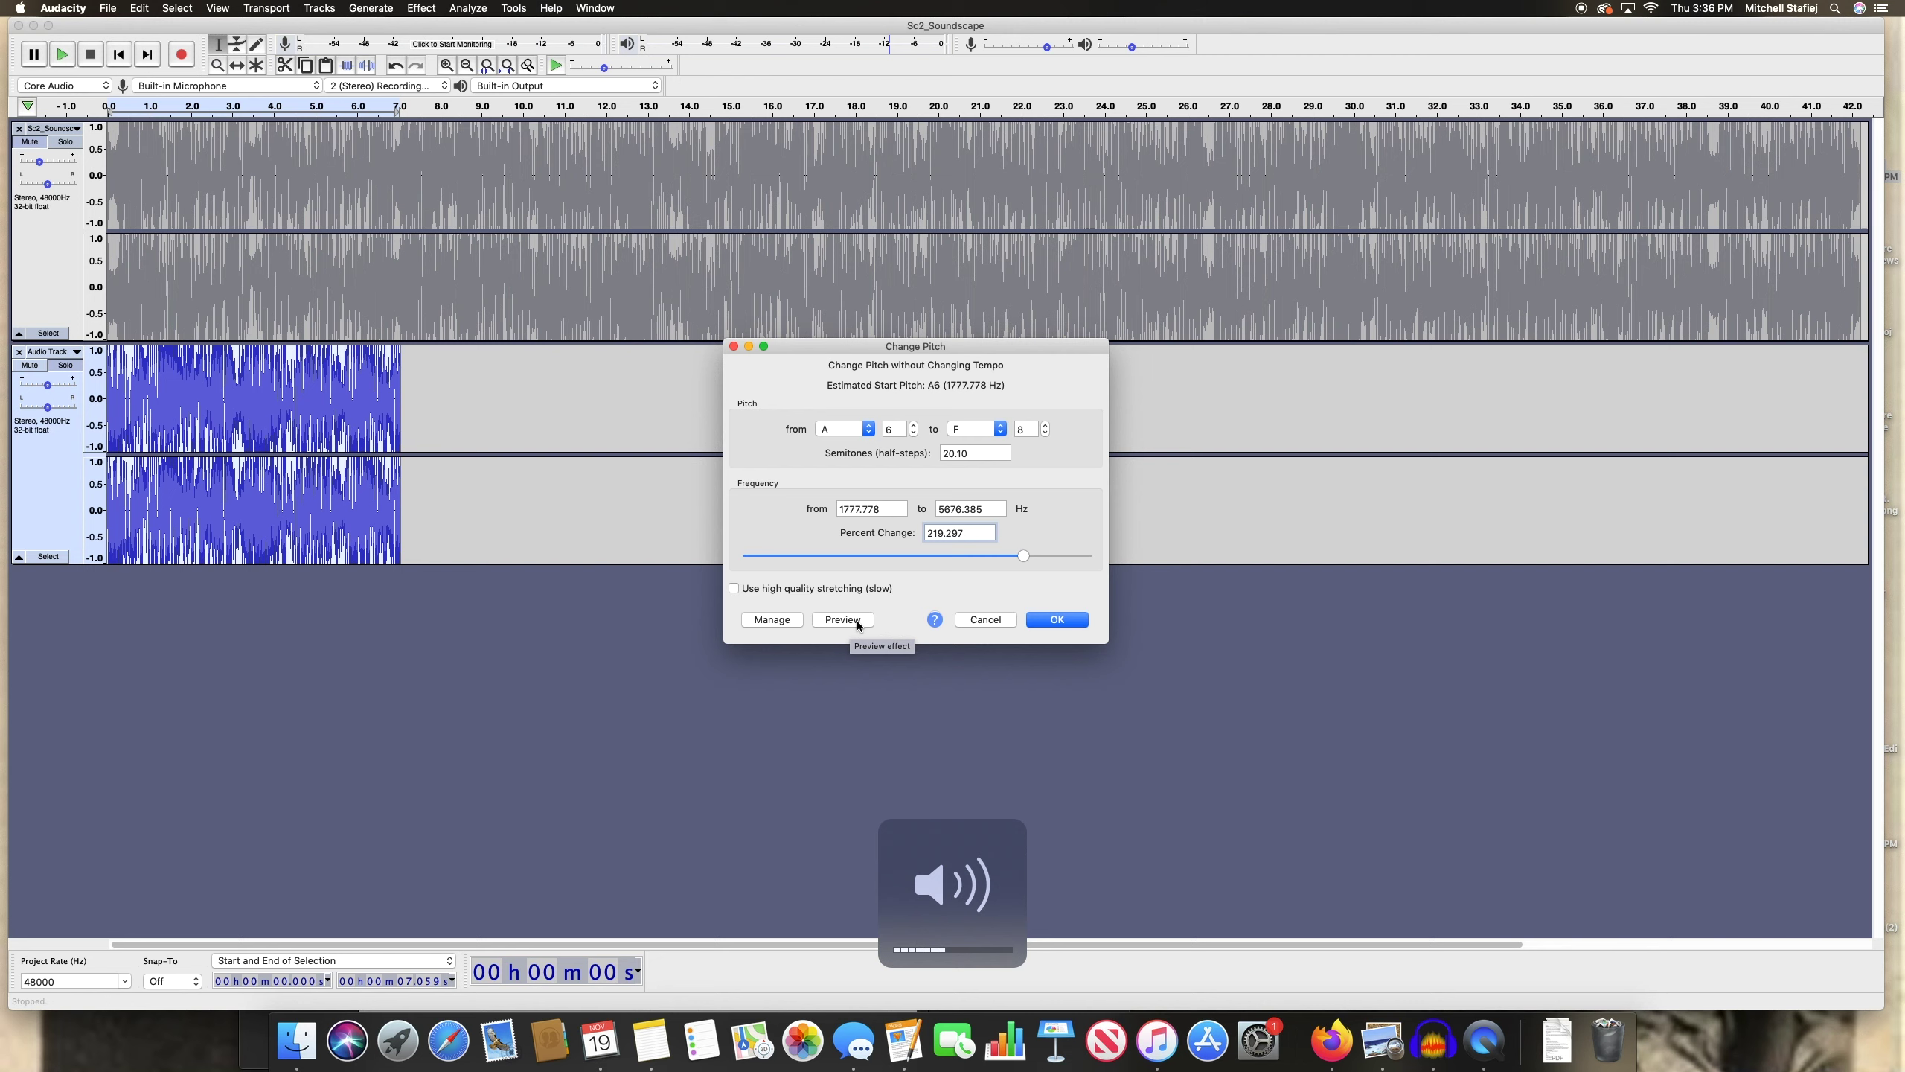
{"action": "left_click", "coordinate": [857, 621]}
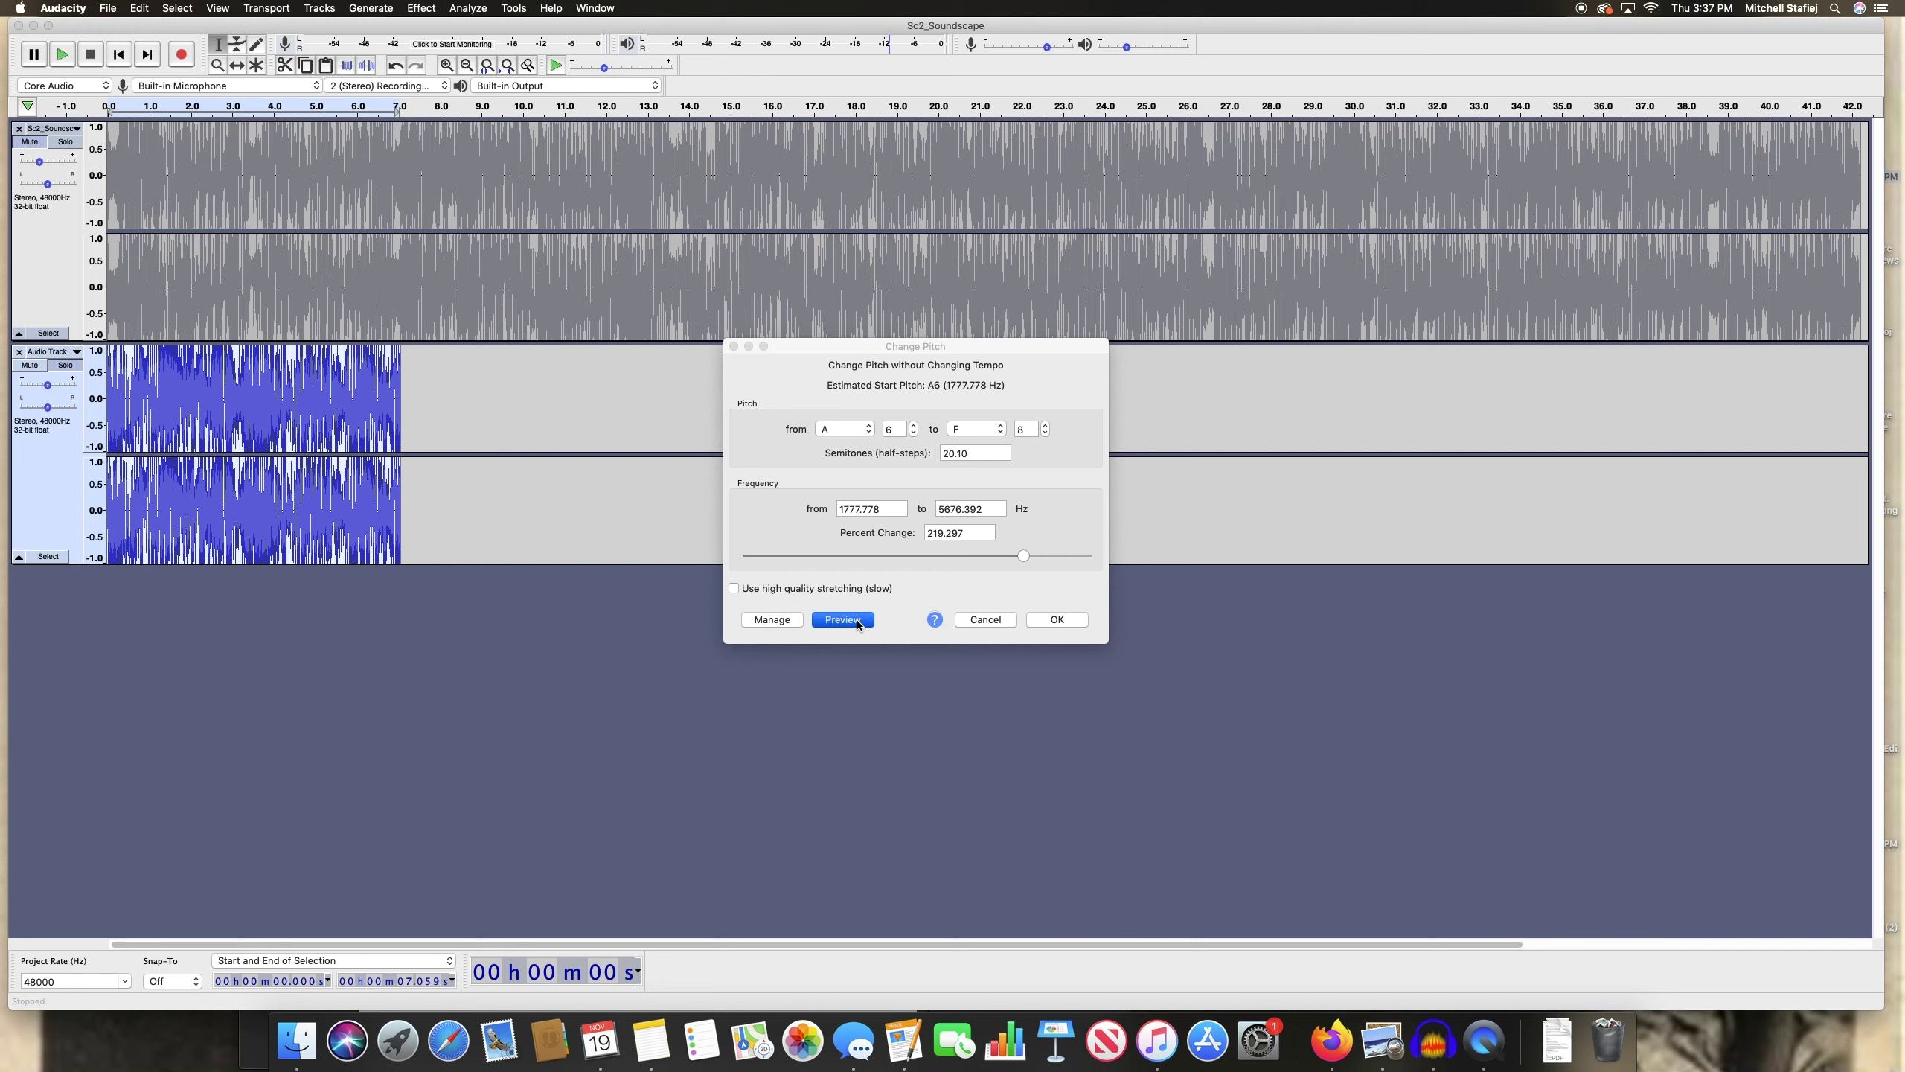
{"action": "key", "text": "XF86AudioRaiseVolume"}
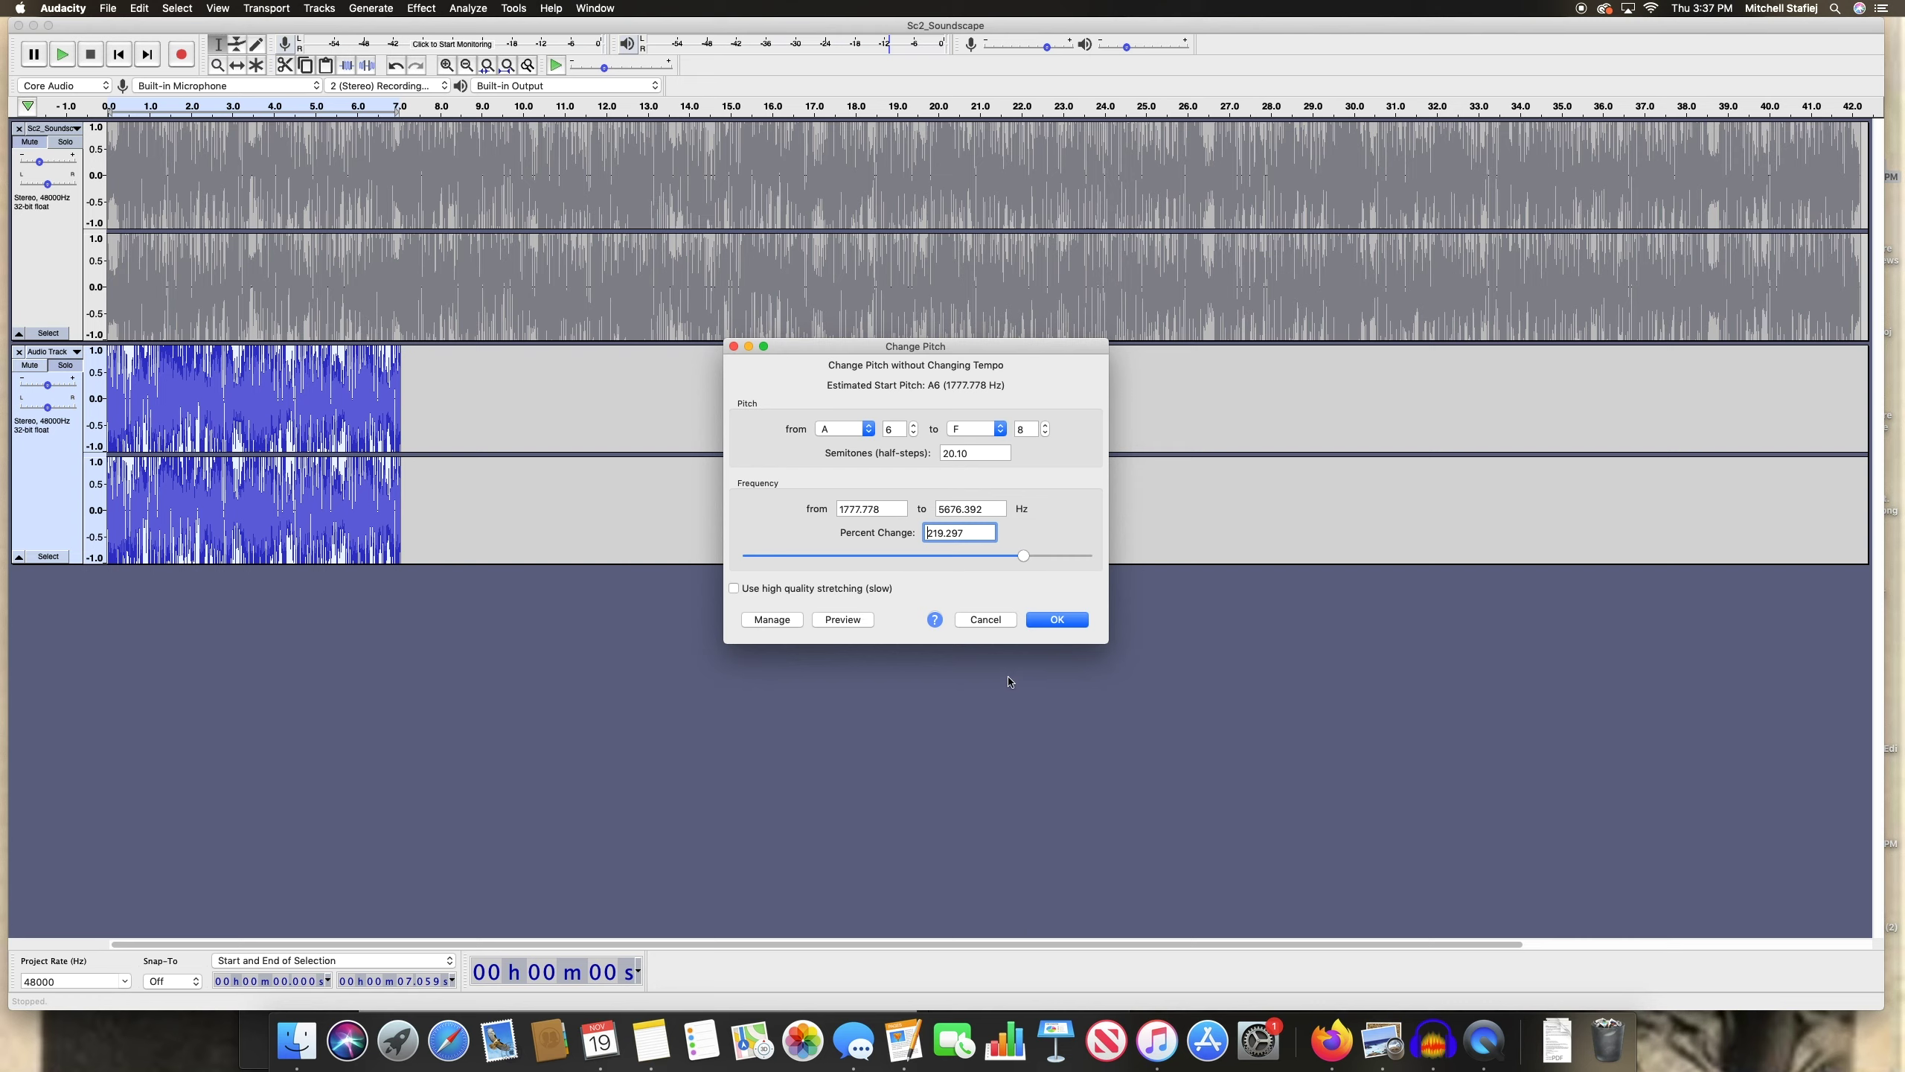
{"action": "left_click", "coordinate": [1064, 620]}
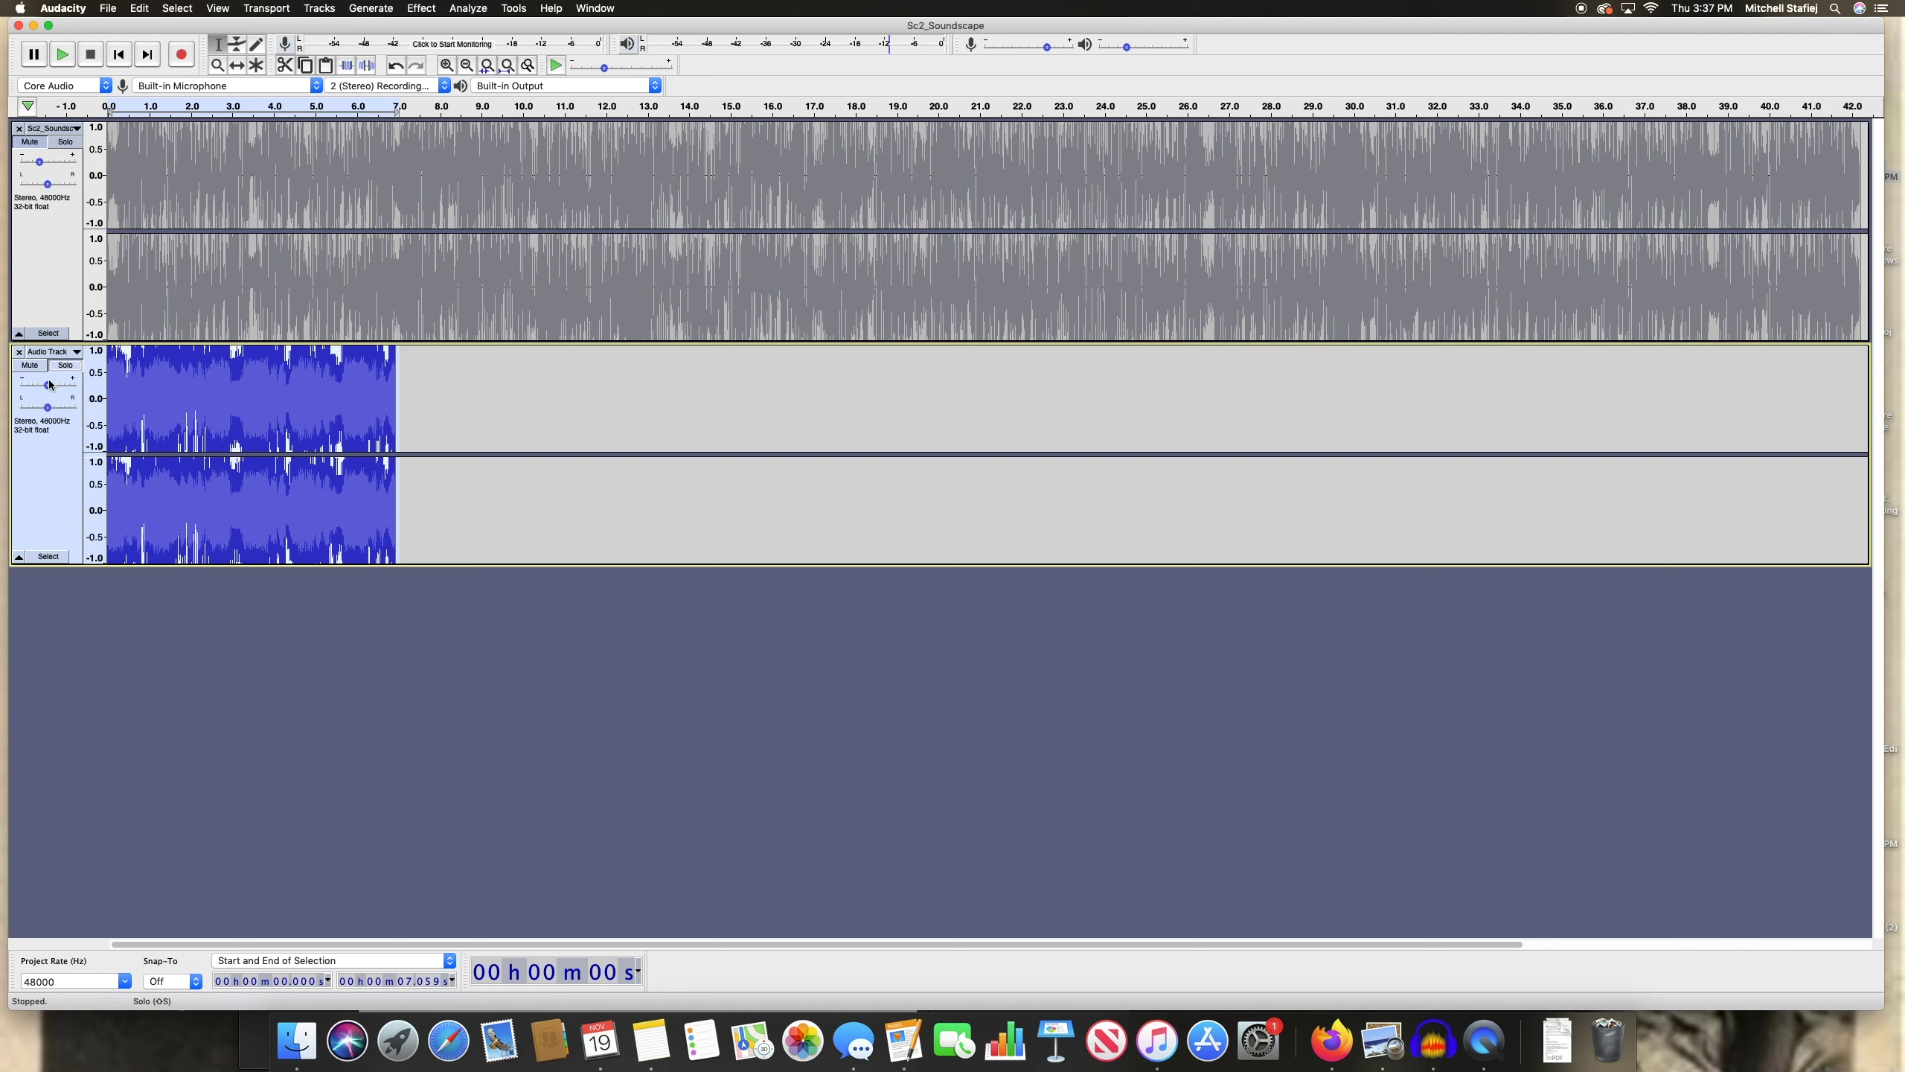
{"action": "left_click_drag", "start_coordinate": [46, 385], "coordinate": [41, 390]}
Slow down the second track's whole clip with Change Speed, using a speed multiplier of 0.250 (-75 percent)
{"action": "left_click", "coordinate": [34, 489]}
{"action": "left_click", "coordinate": [422, 7]}
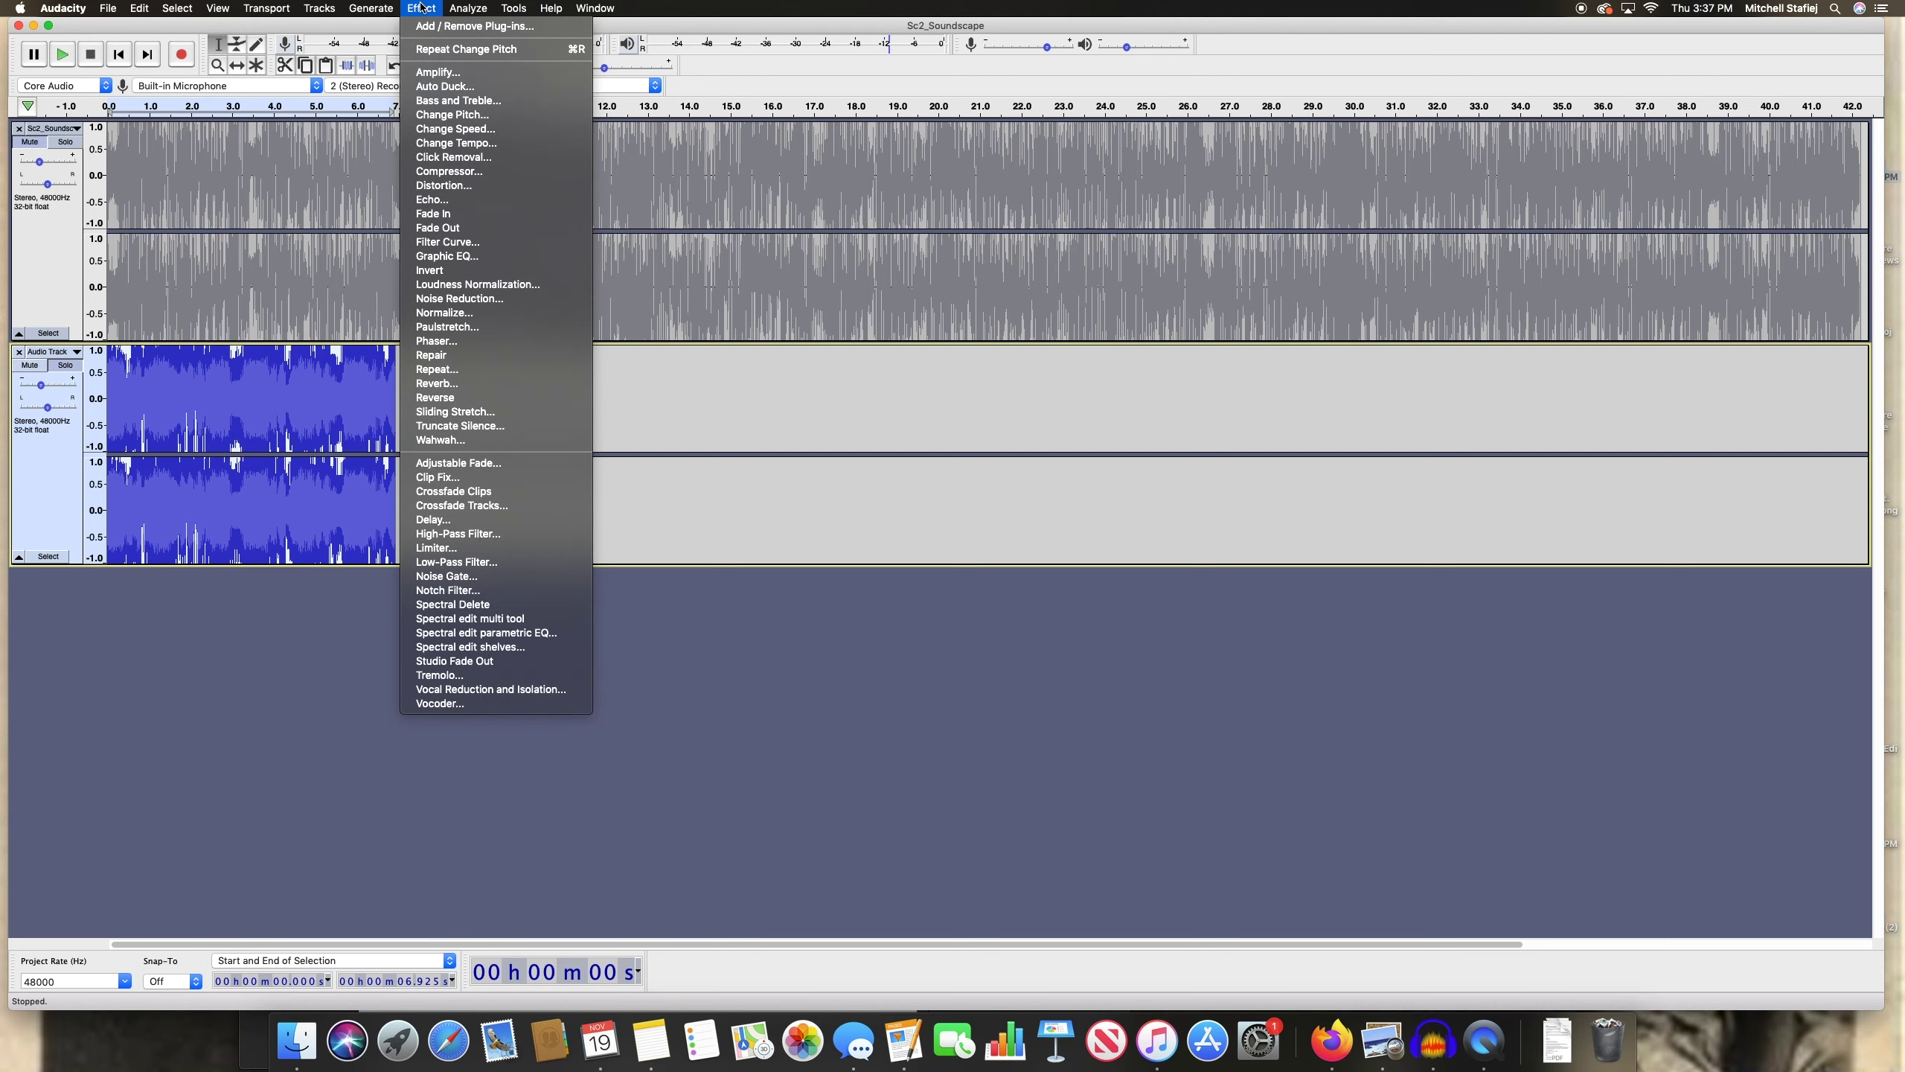
{"action": "left_click", "coordinate": [449, 129]}
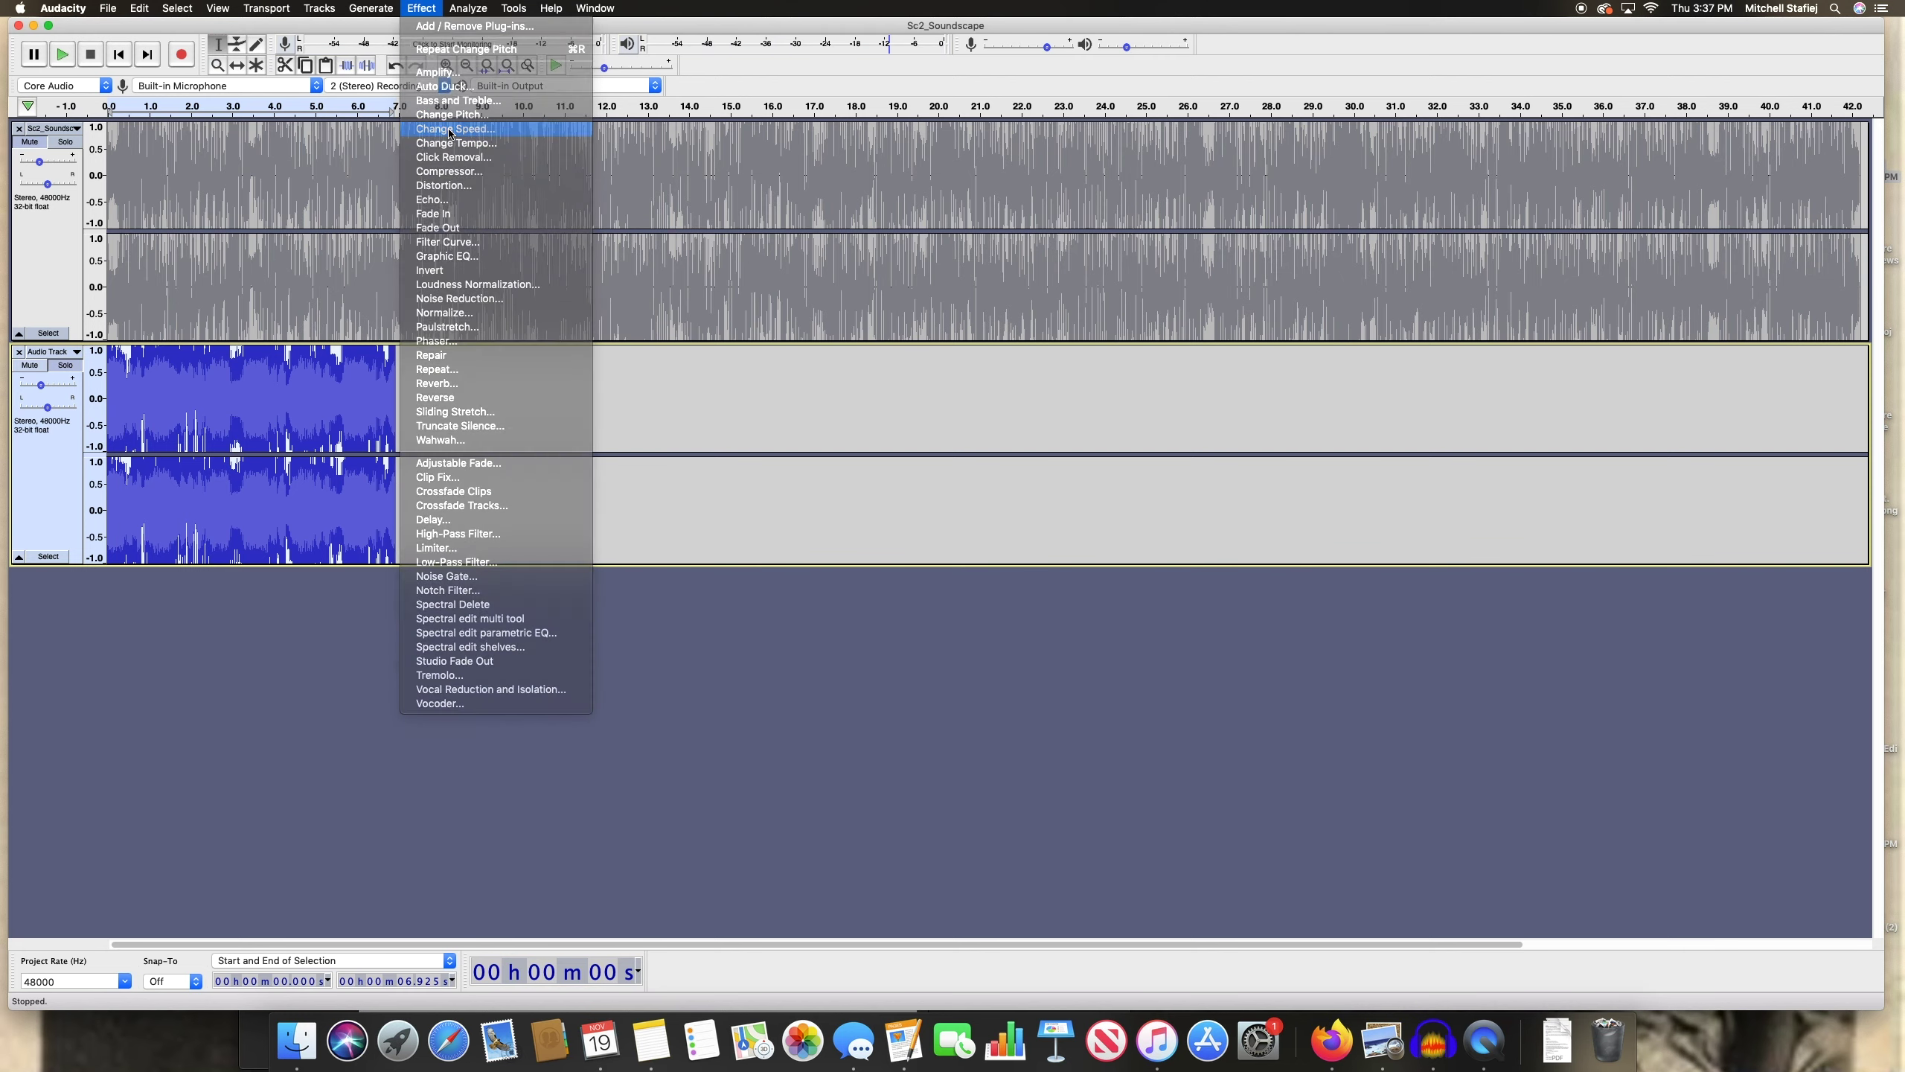
{"action": "left_click_drag", "start_coordinate": [967, 325], "coordinate": [958, 299]}
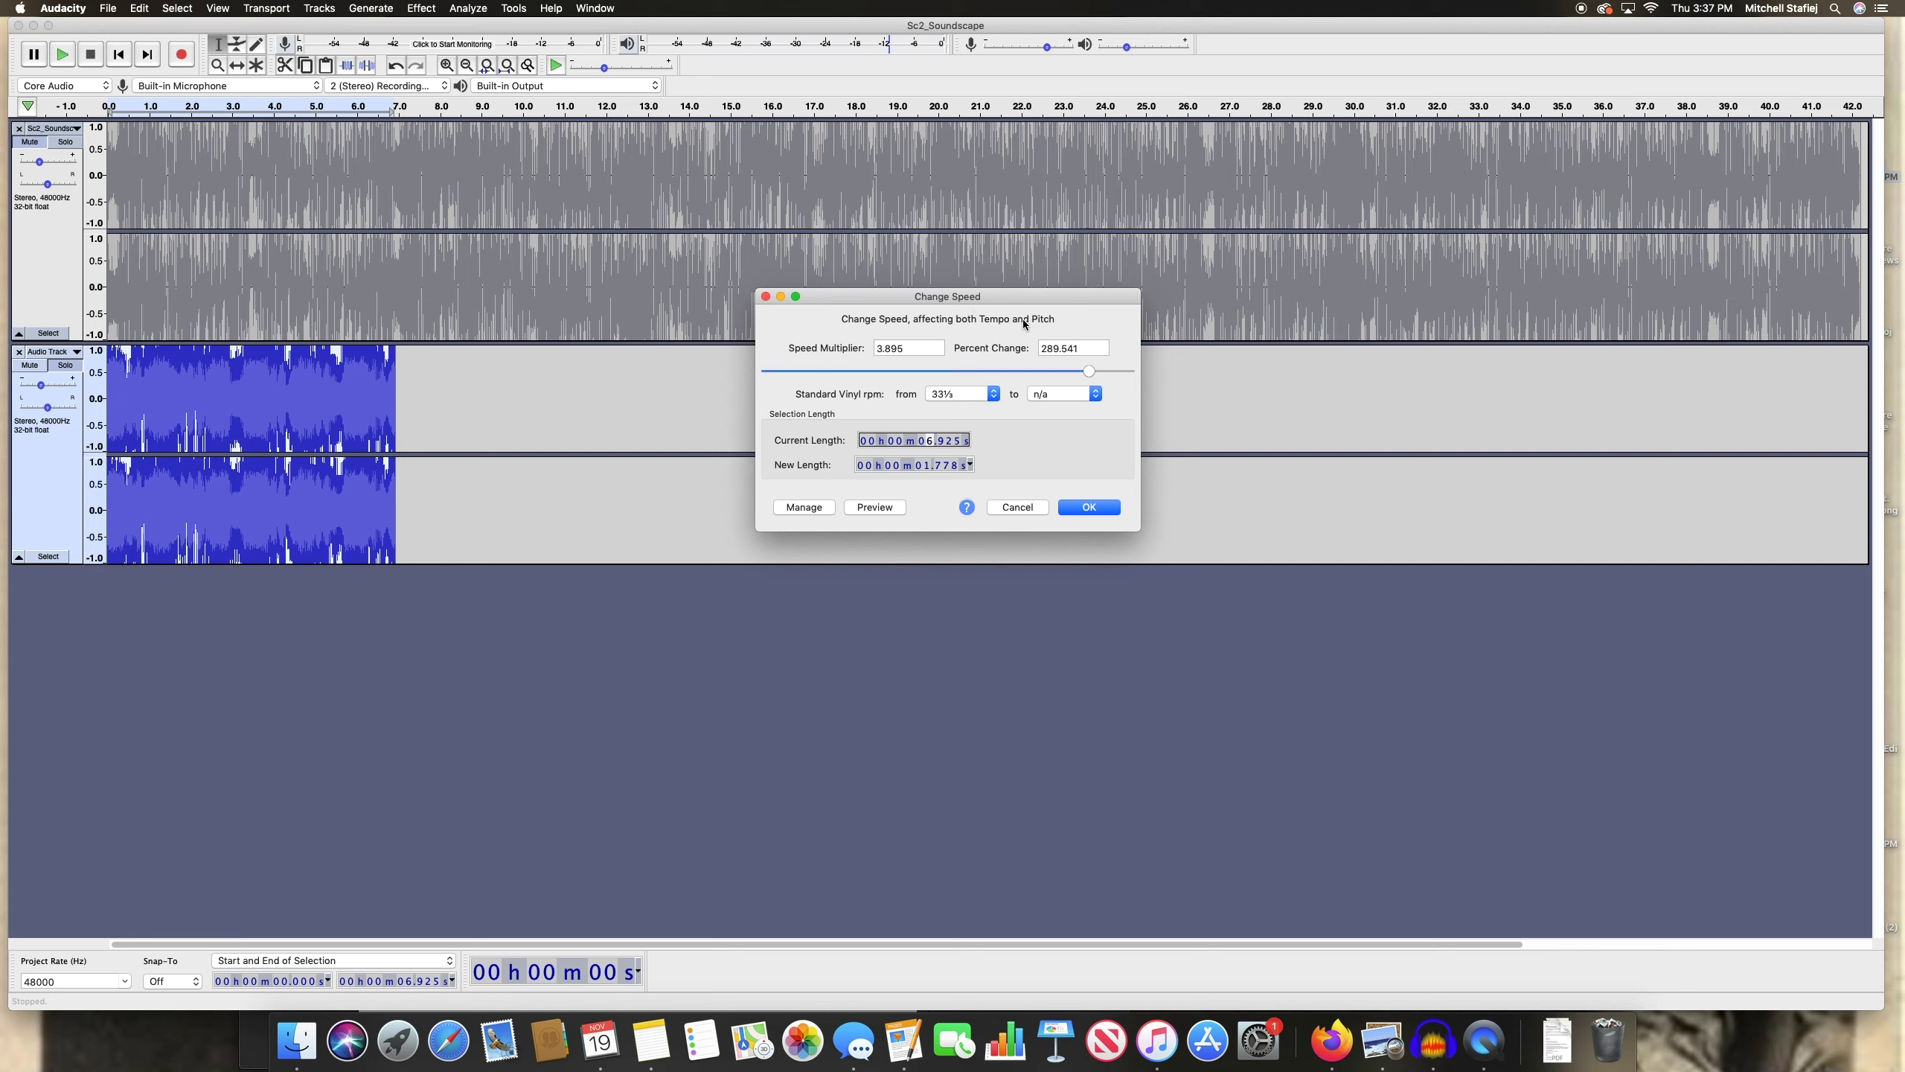
{"action": "left_click_drag", "start_coordinate": [974, 296], "coordinate": [879, 181]}
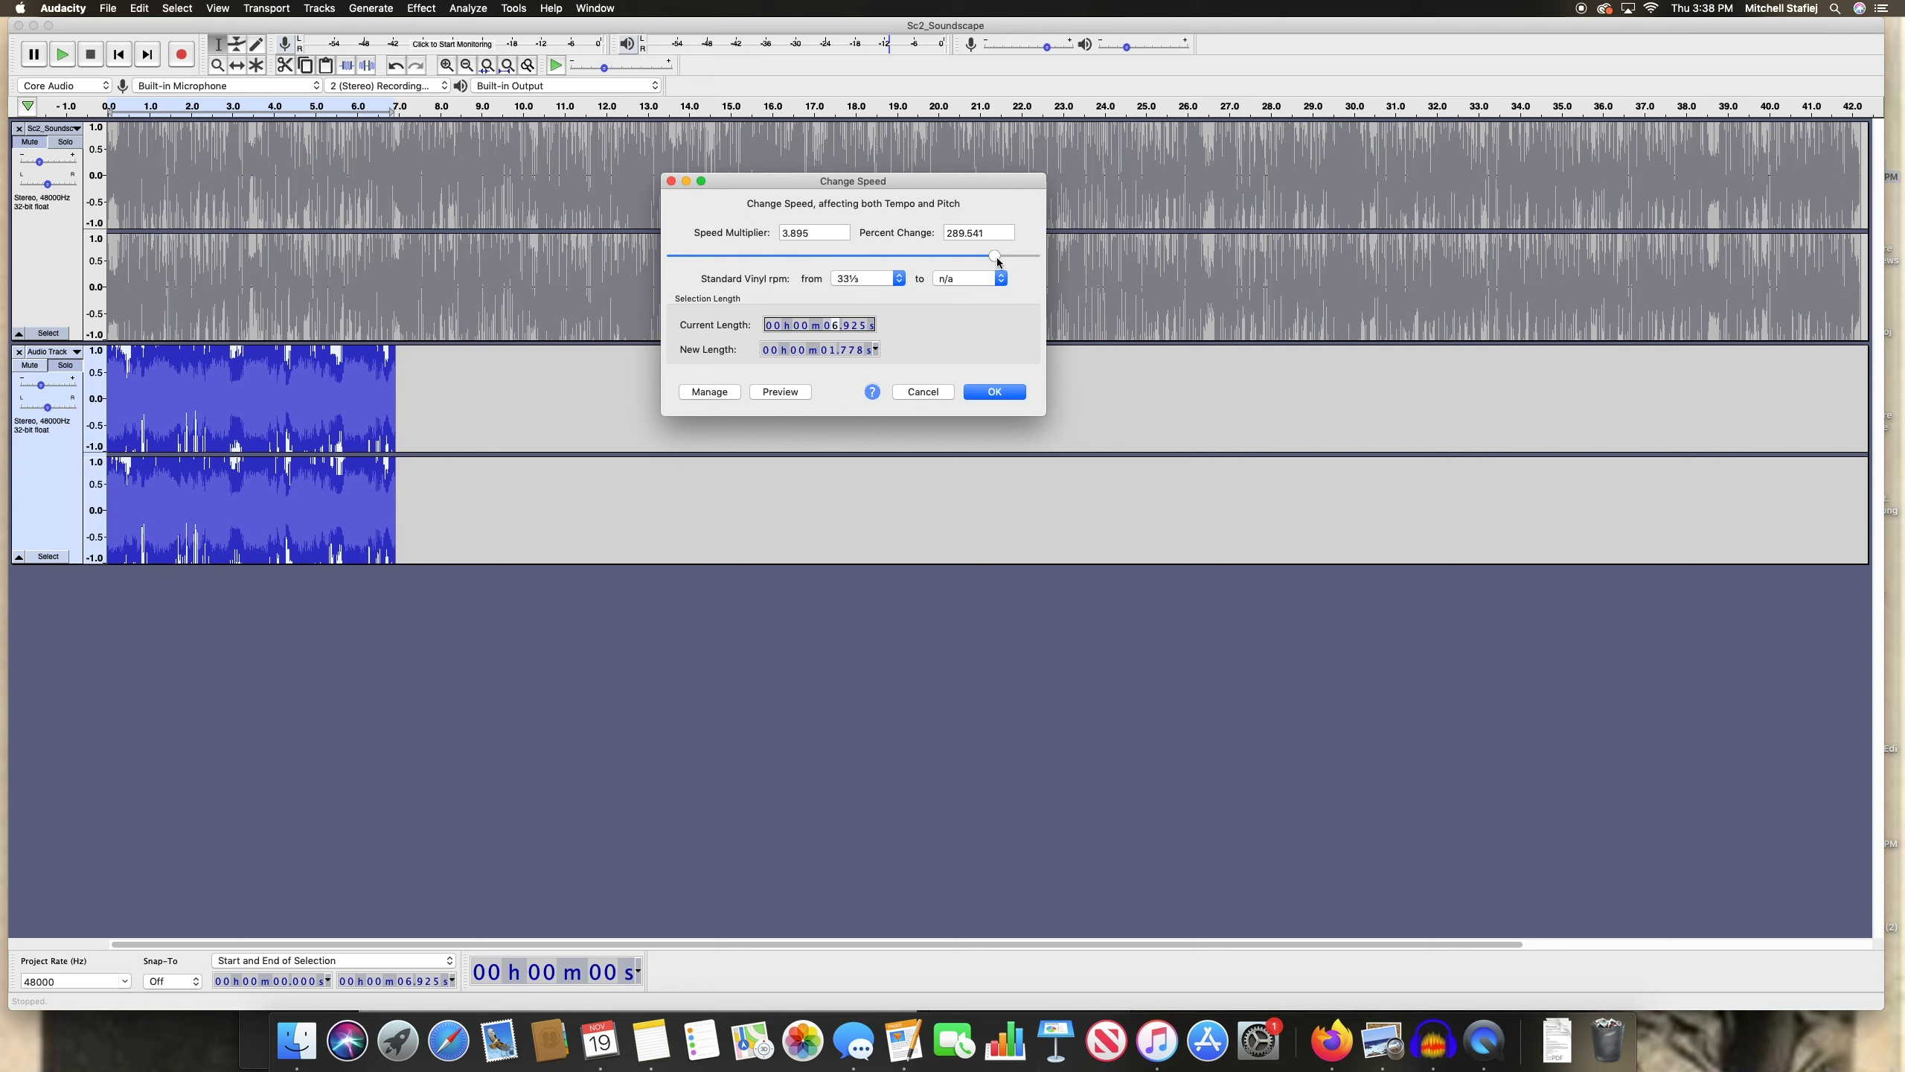
{"action": "mouse_move", "coordinate": [994, 256]}
{"action": "left_mouse_down"}
{"action": "mouse_move", "coordinate": [708, 255]}
{"action": "mouse_move", "coordinate": [1024, 267]}
{"action": "left_mouse_up"}
{"action": "left_click_drag", "start_coordinate": [1015, 255], "coordinate": [718, 262]}
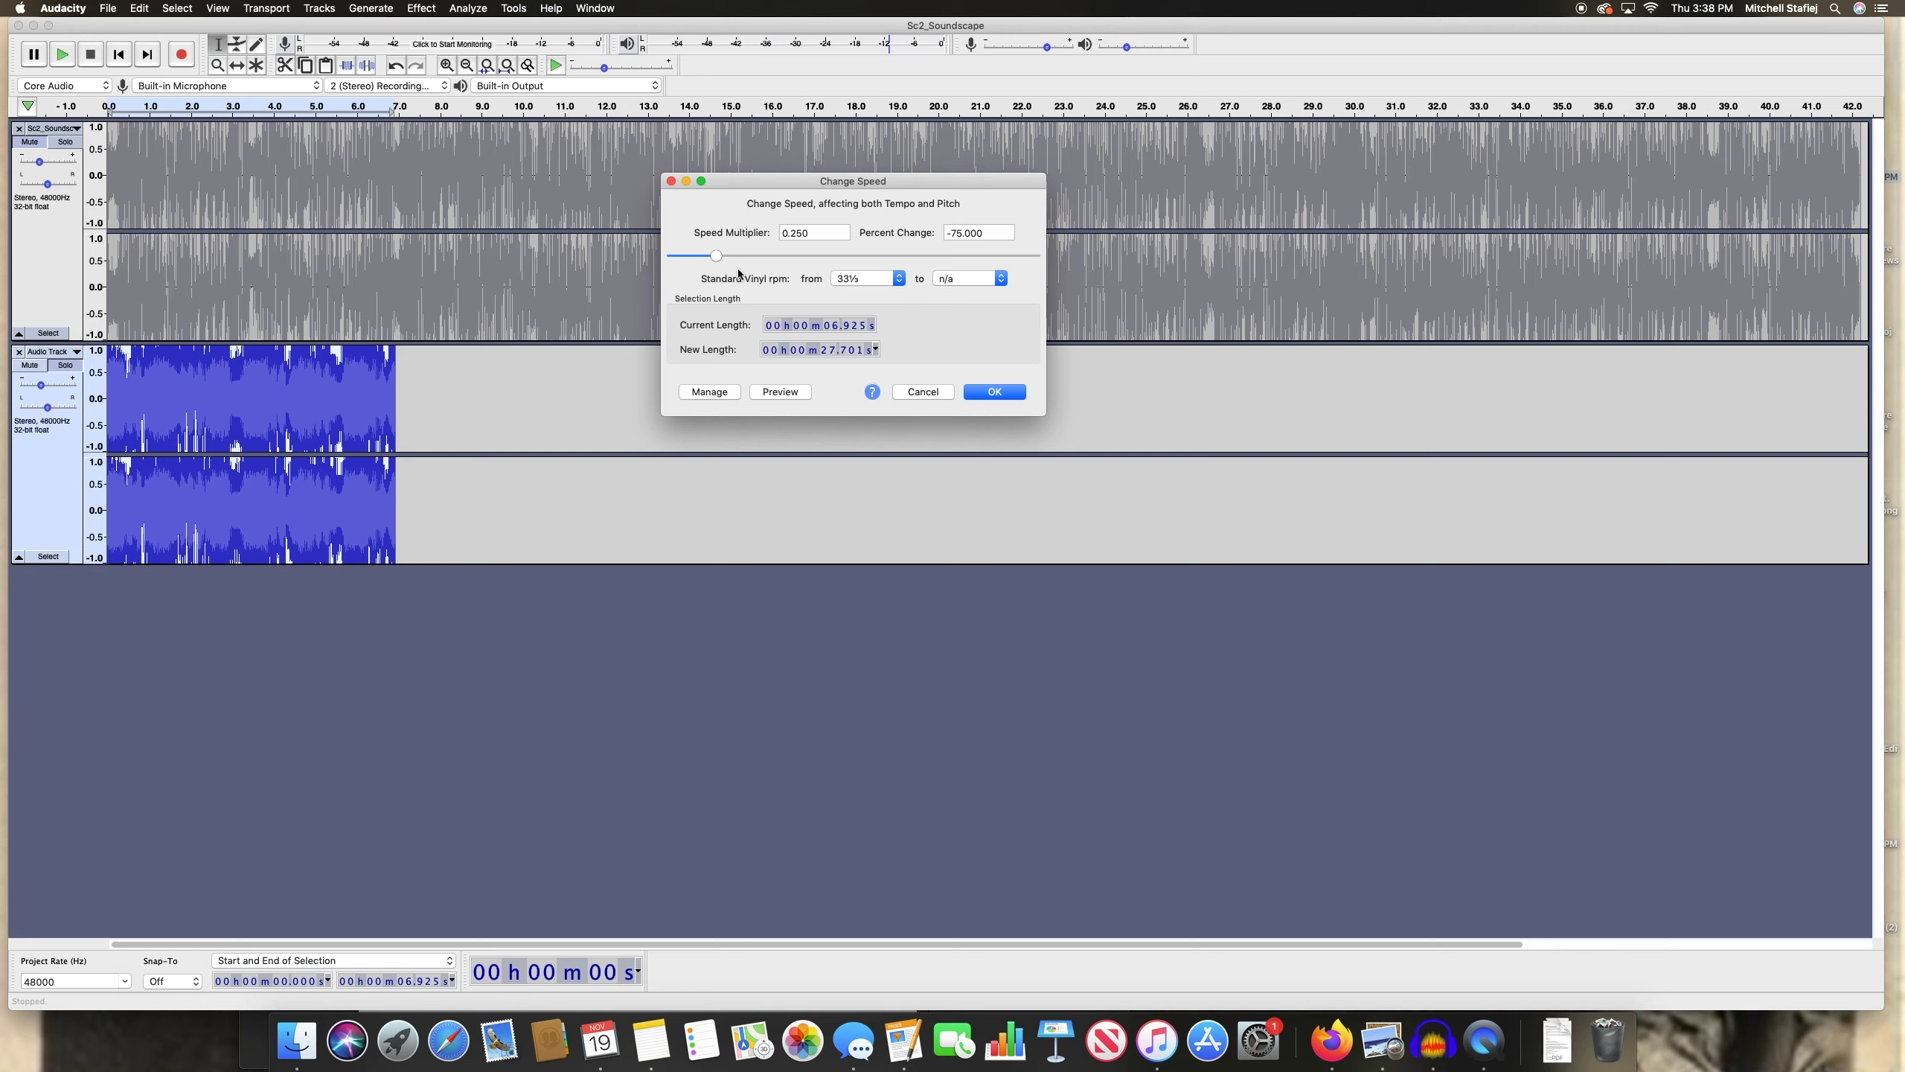
{"action": "left_click", "coordinate": [989, 395]}
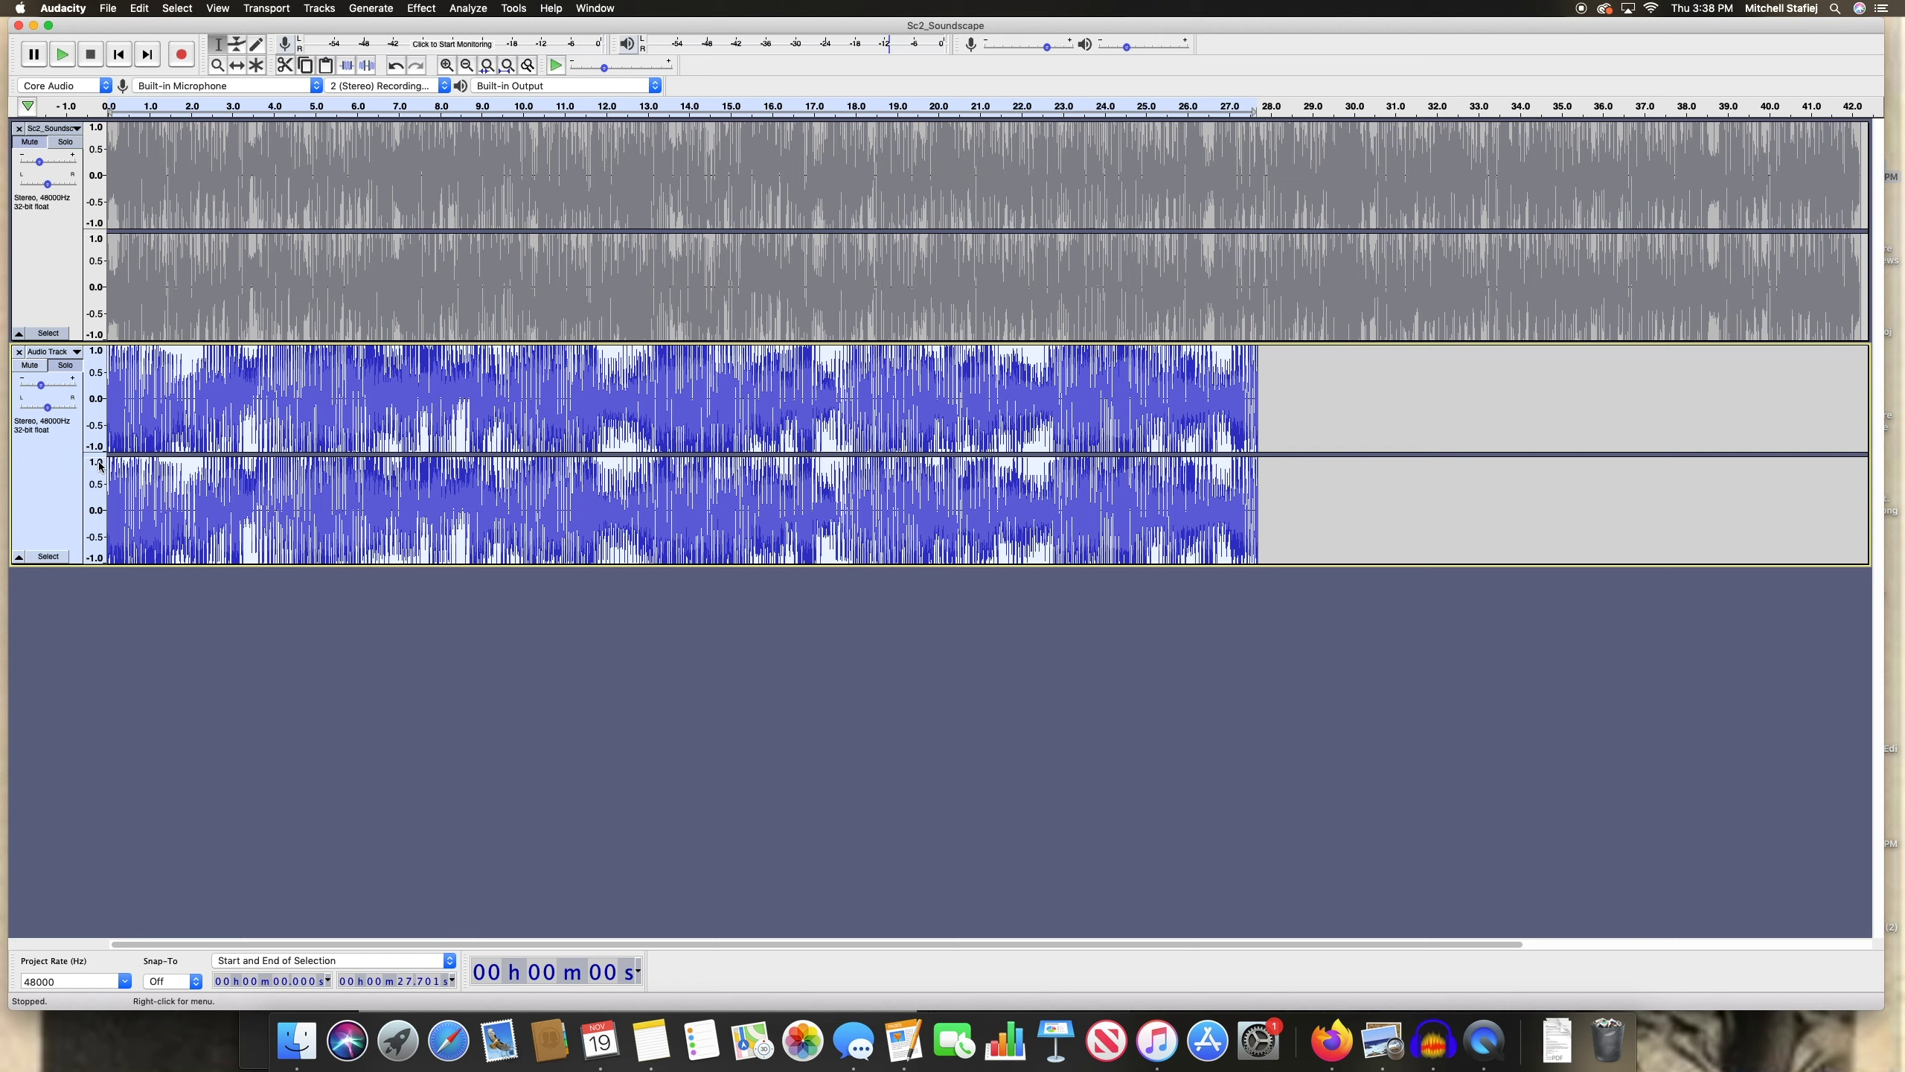
Play the slowed clip from about 0.4 s with the system volume raised, and stop playback
{"action": "left_click", "coordinate": [120, 417]}
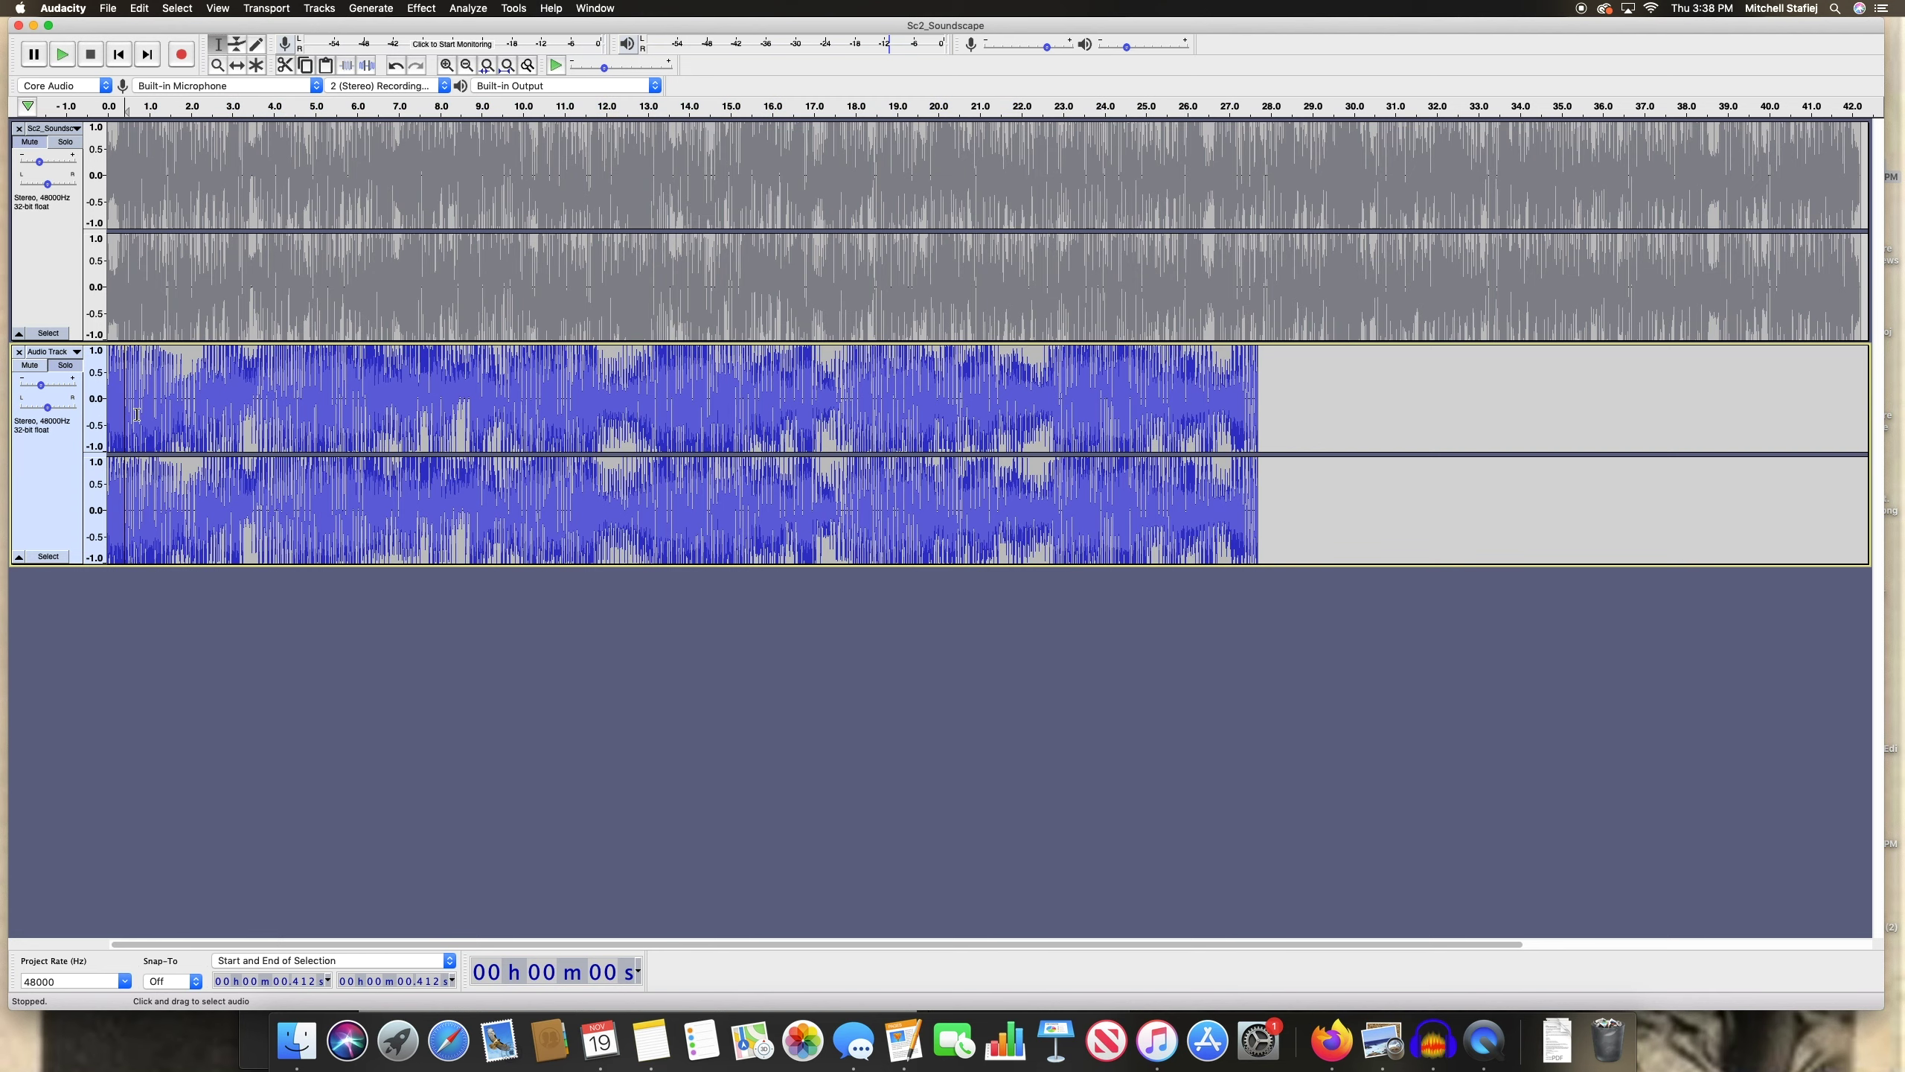
{"action": "key", "text": "XF86AudioRaiseVolume"}
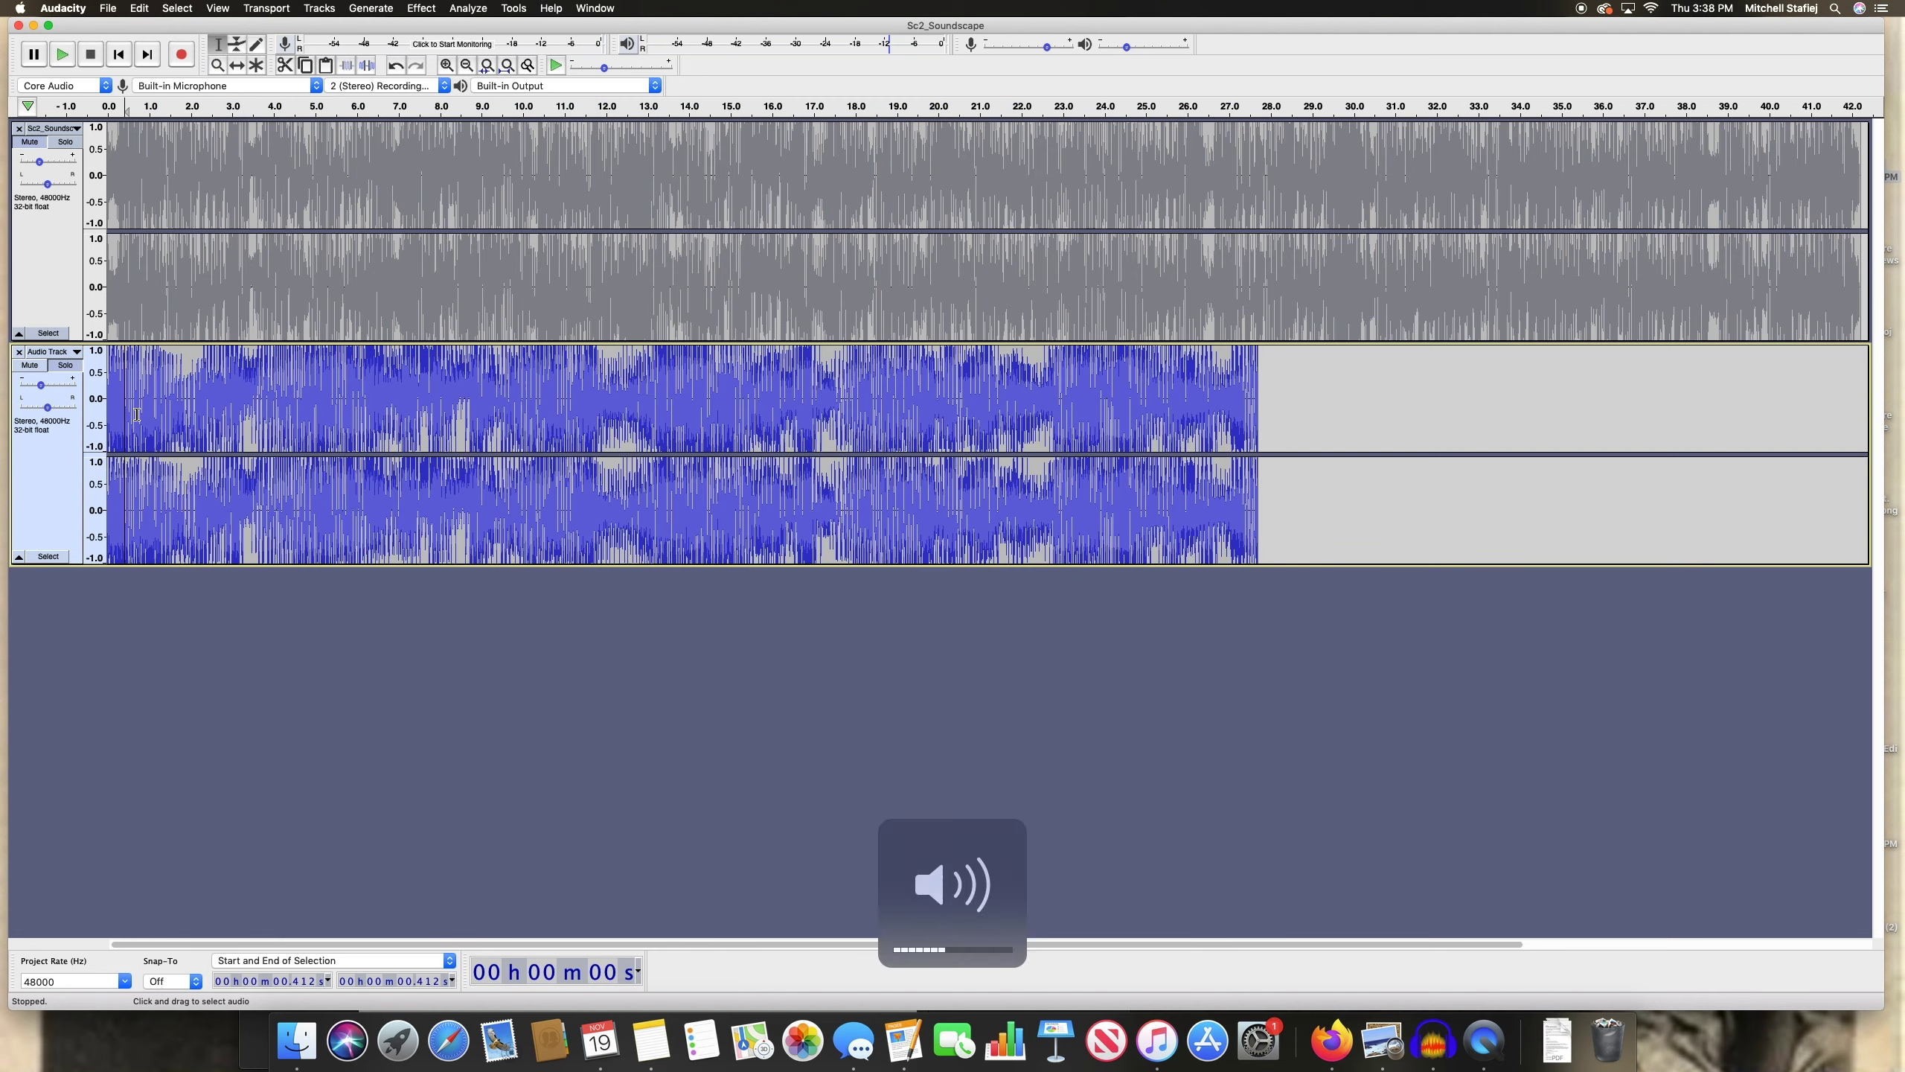
{"action": "key", "text": "XF86AudioRaiseVolume"}
{"action": "key", "text": "XF86AudioRaiseVolume"}
{"action": "key", "text": "space"}
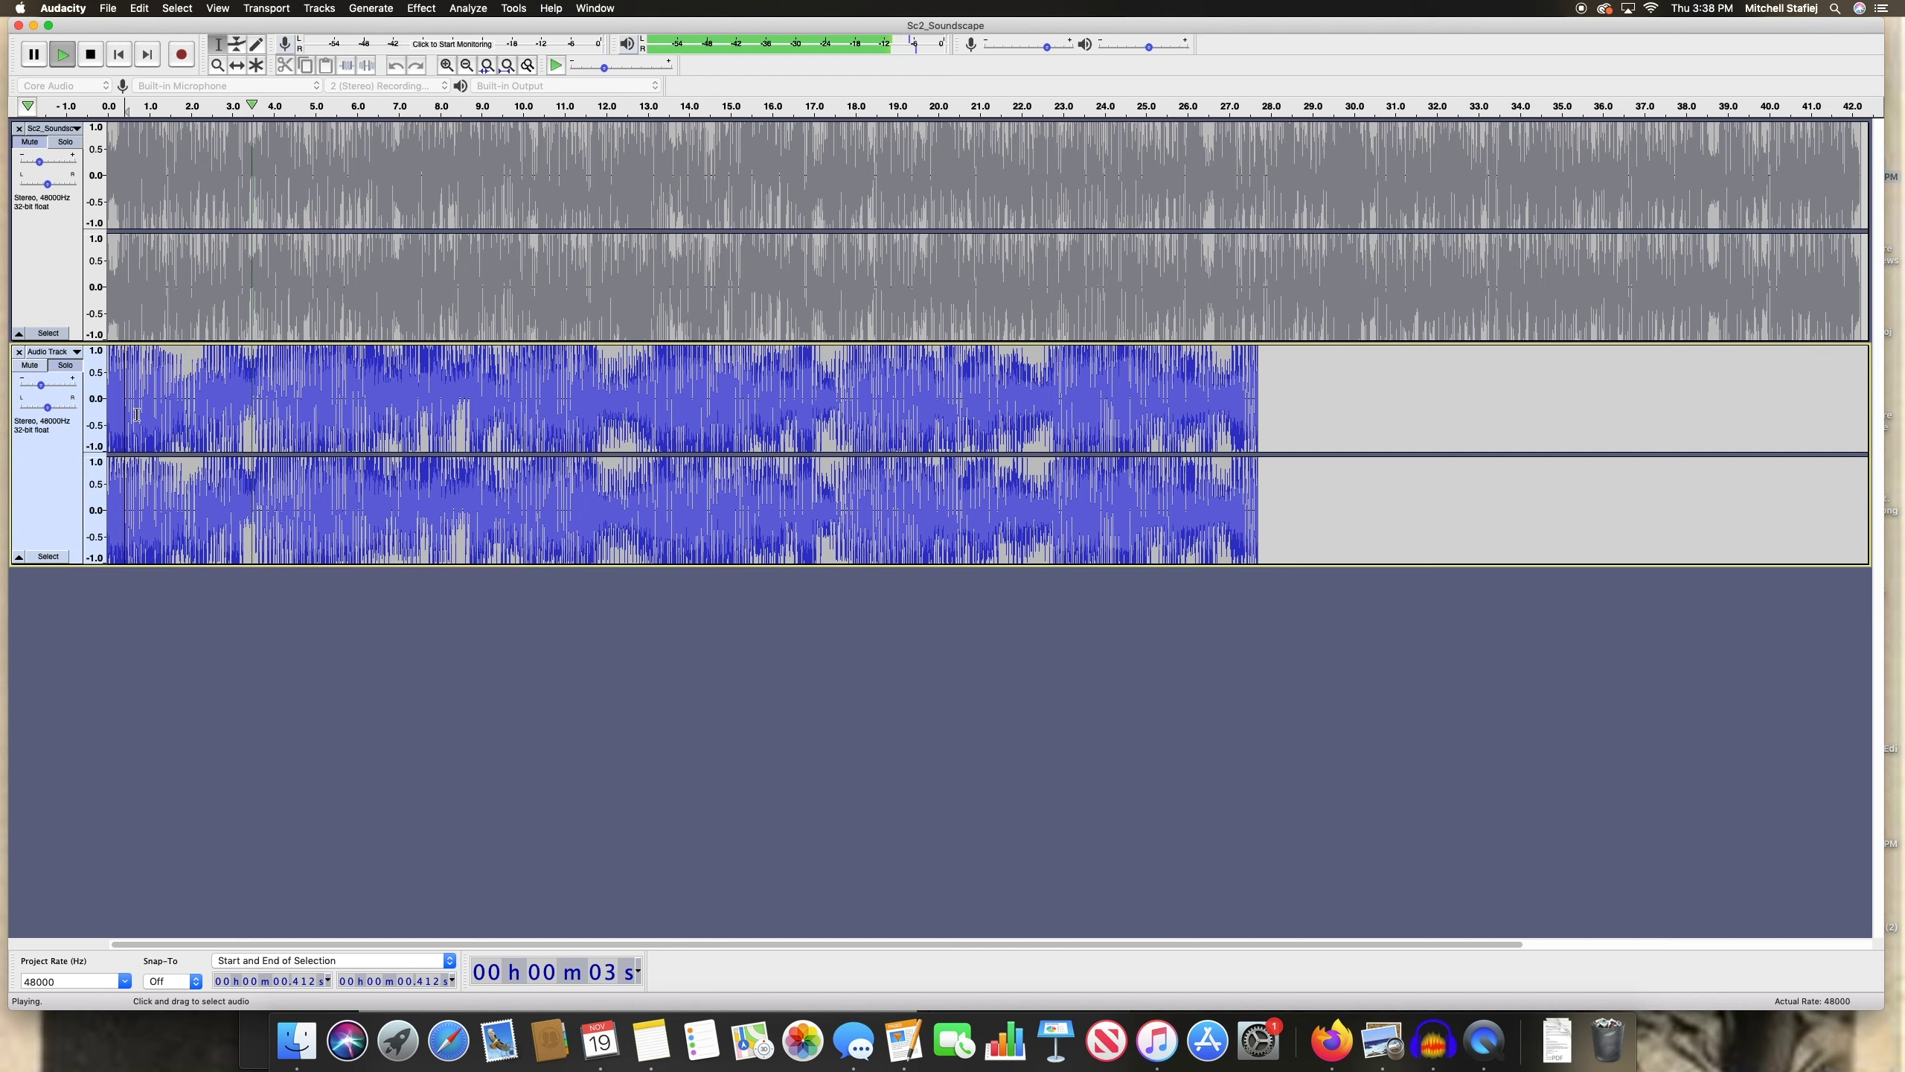
{"action": "key", "text": "XF86AudioRaiseVolume"}
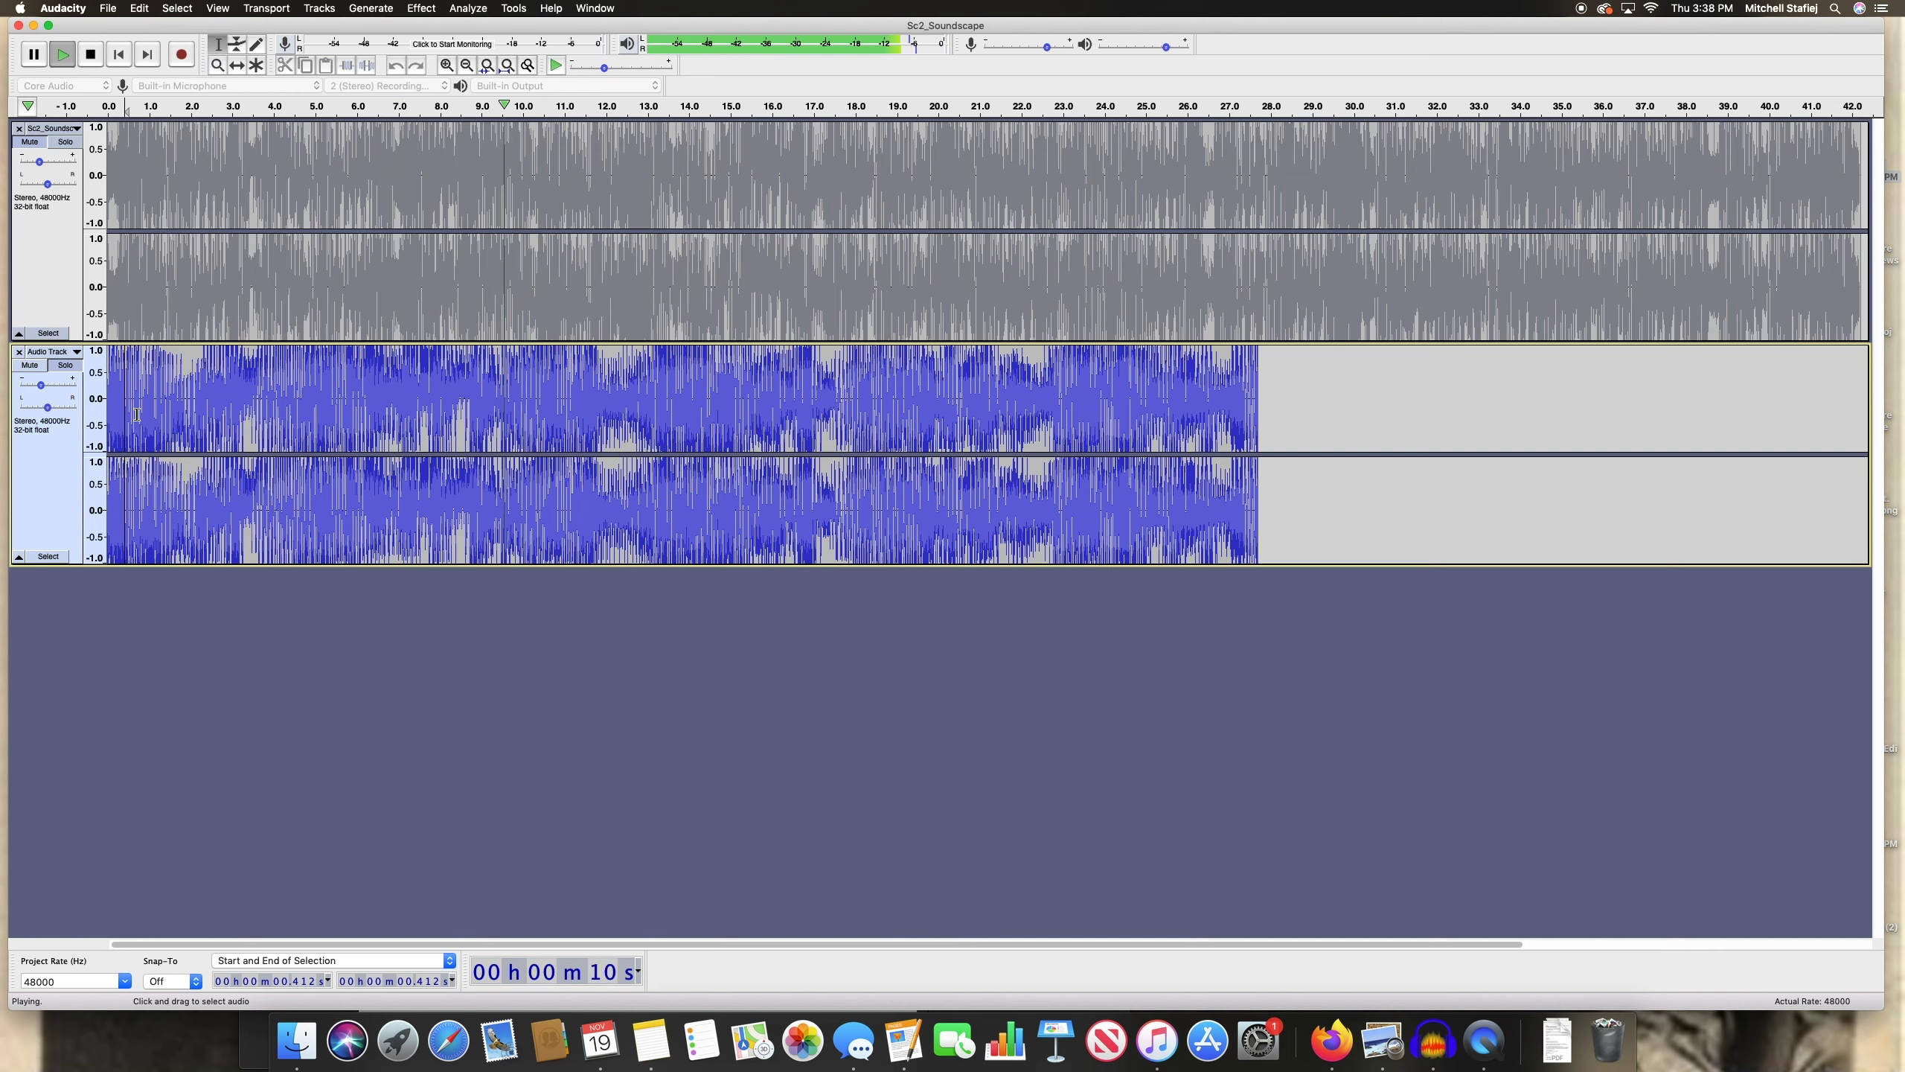
{"action": "key", "text": "space"}
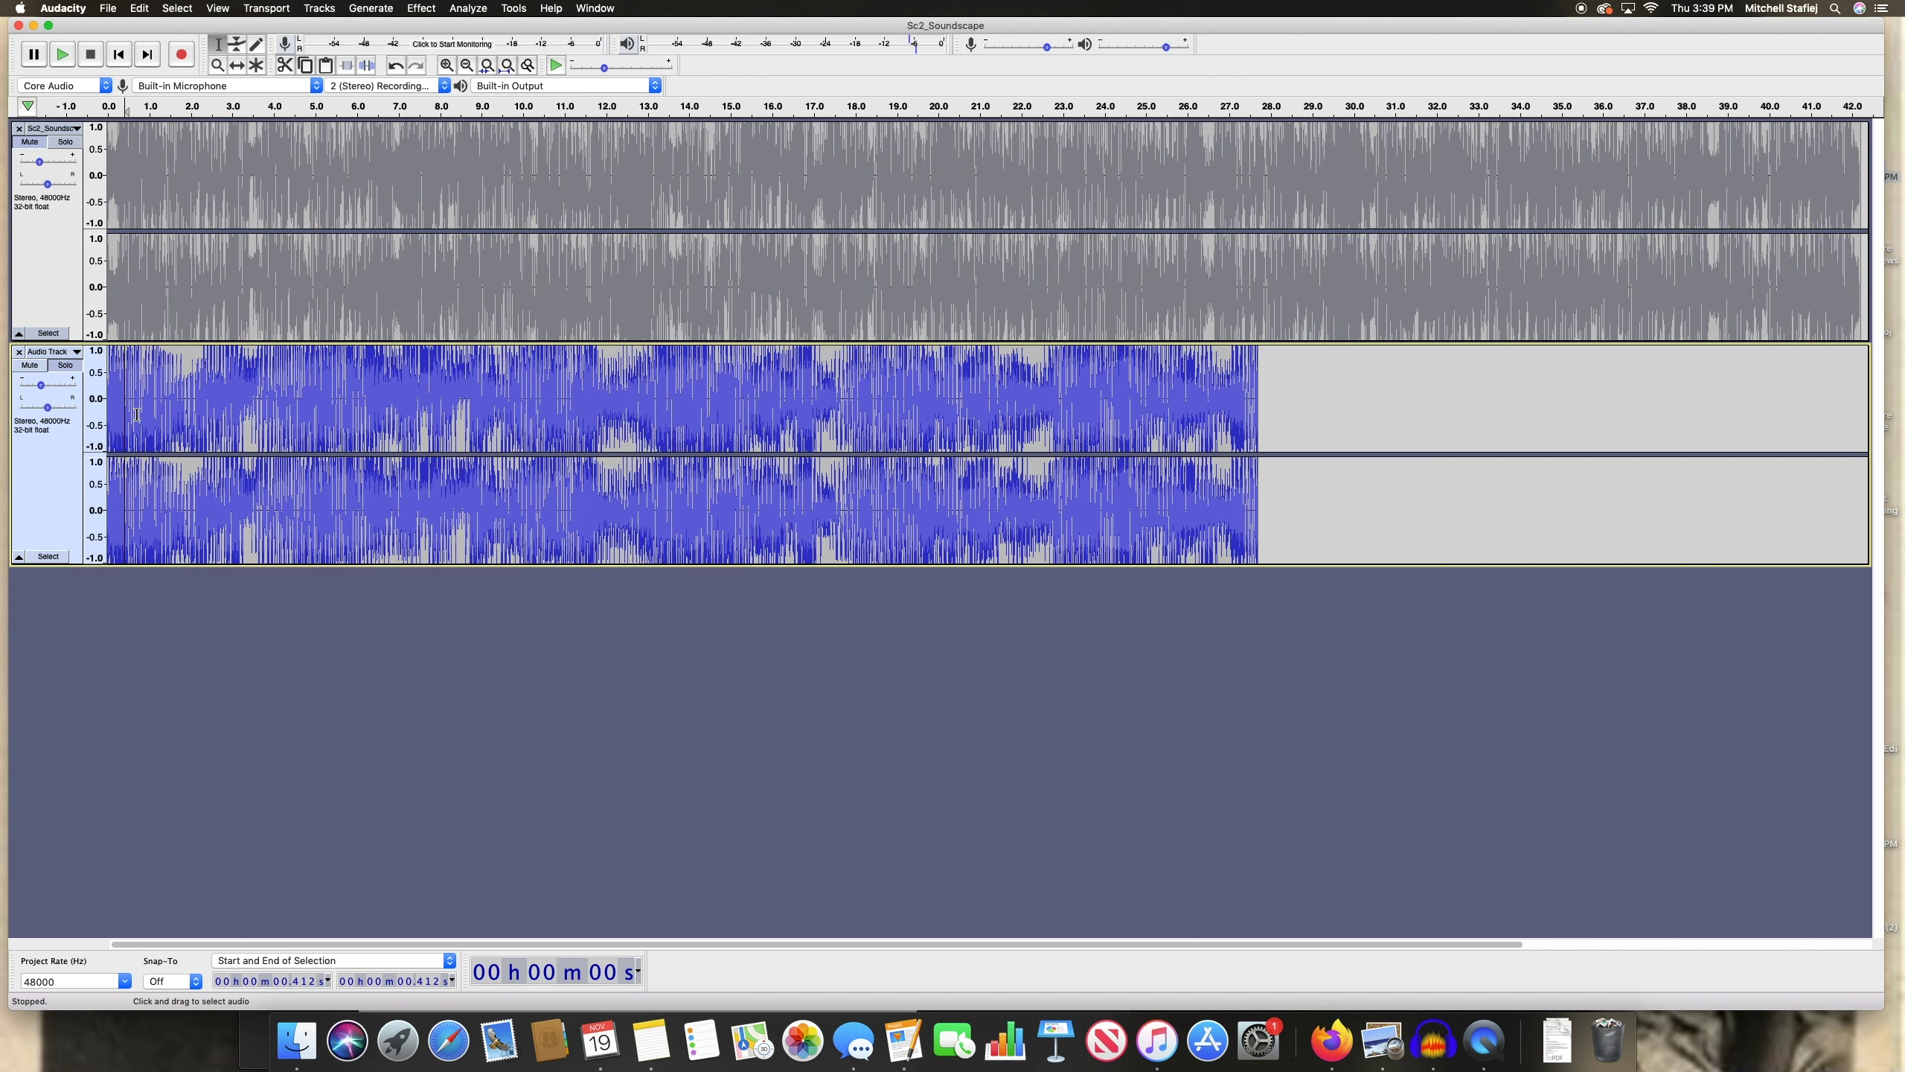
Select all the audio on the second track
{"action": "left_click", "coordinate": [422, 8]}
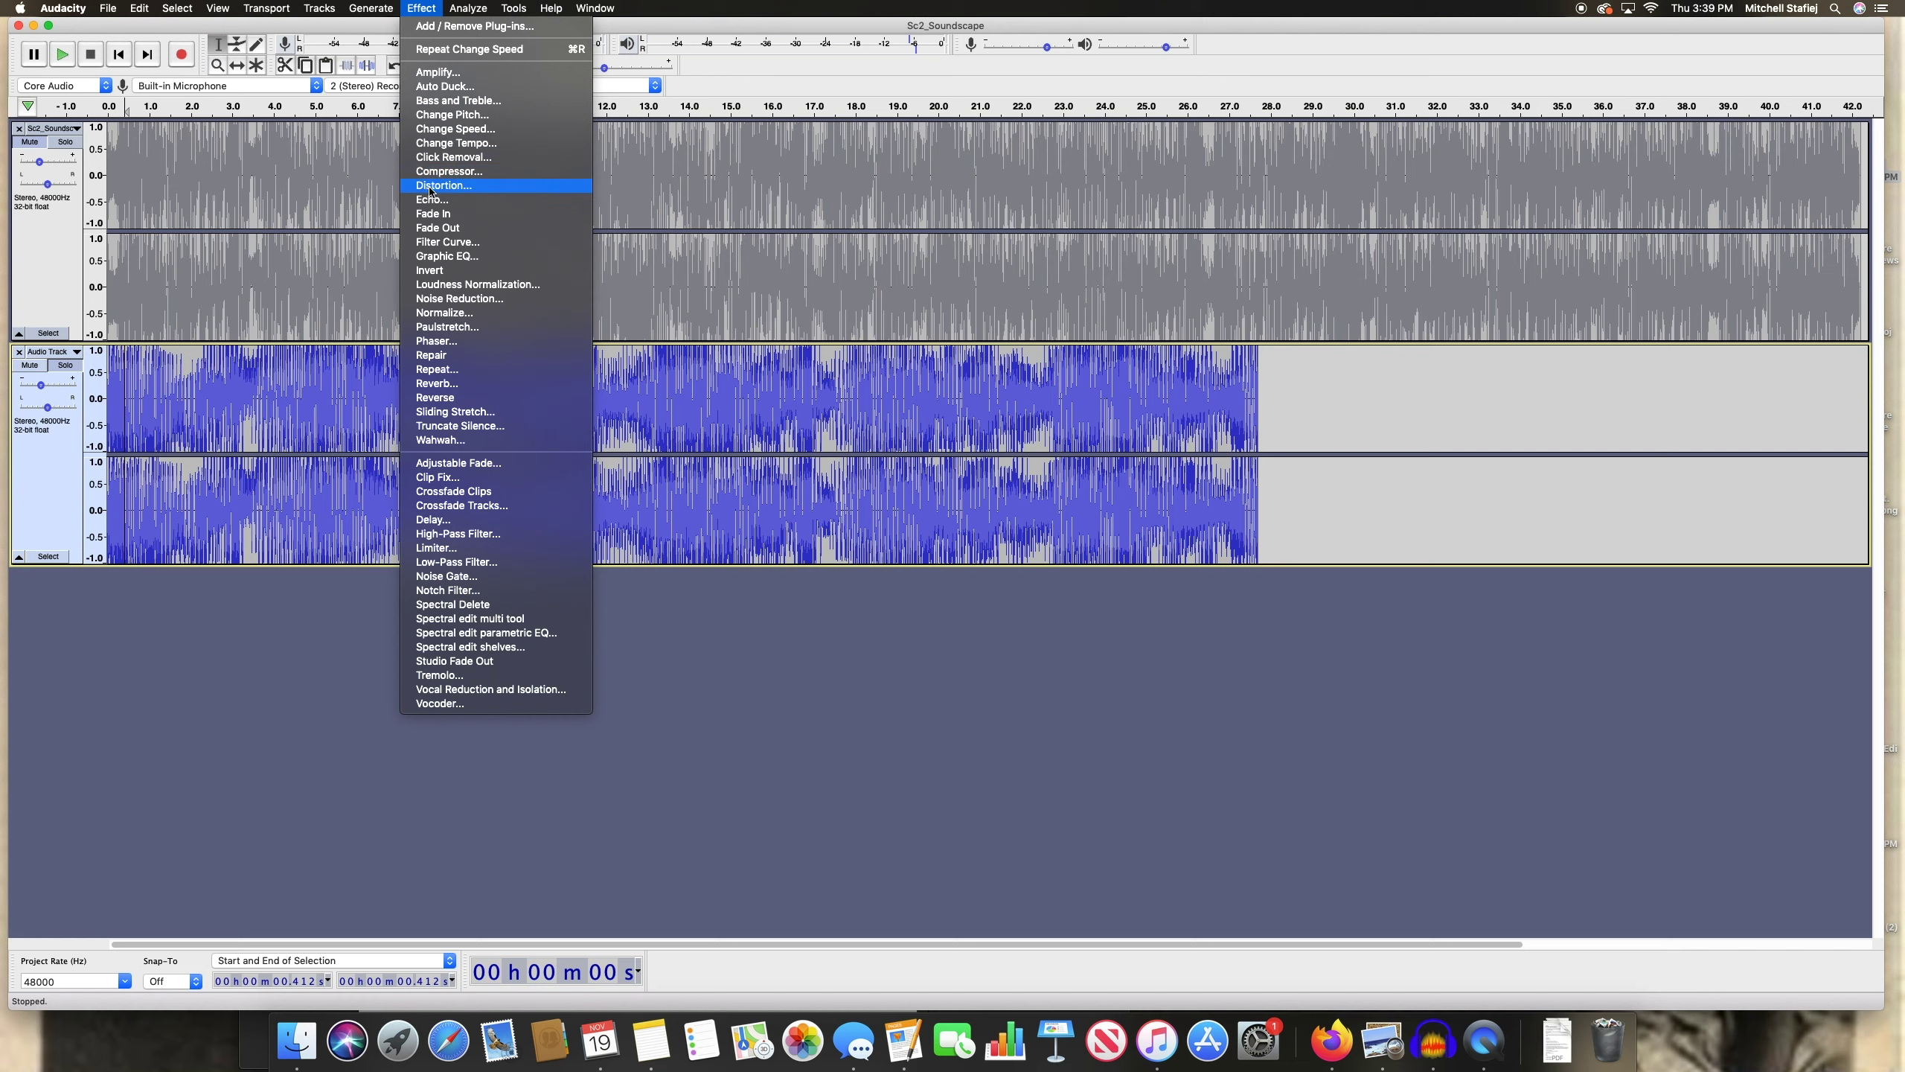
{"action": "left_click", "coordinate": [41, 512]}
{"action": "left_click", "coordinate": [42, 506]}
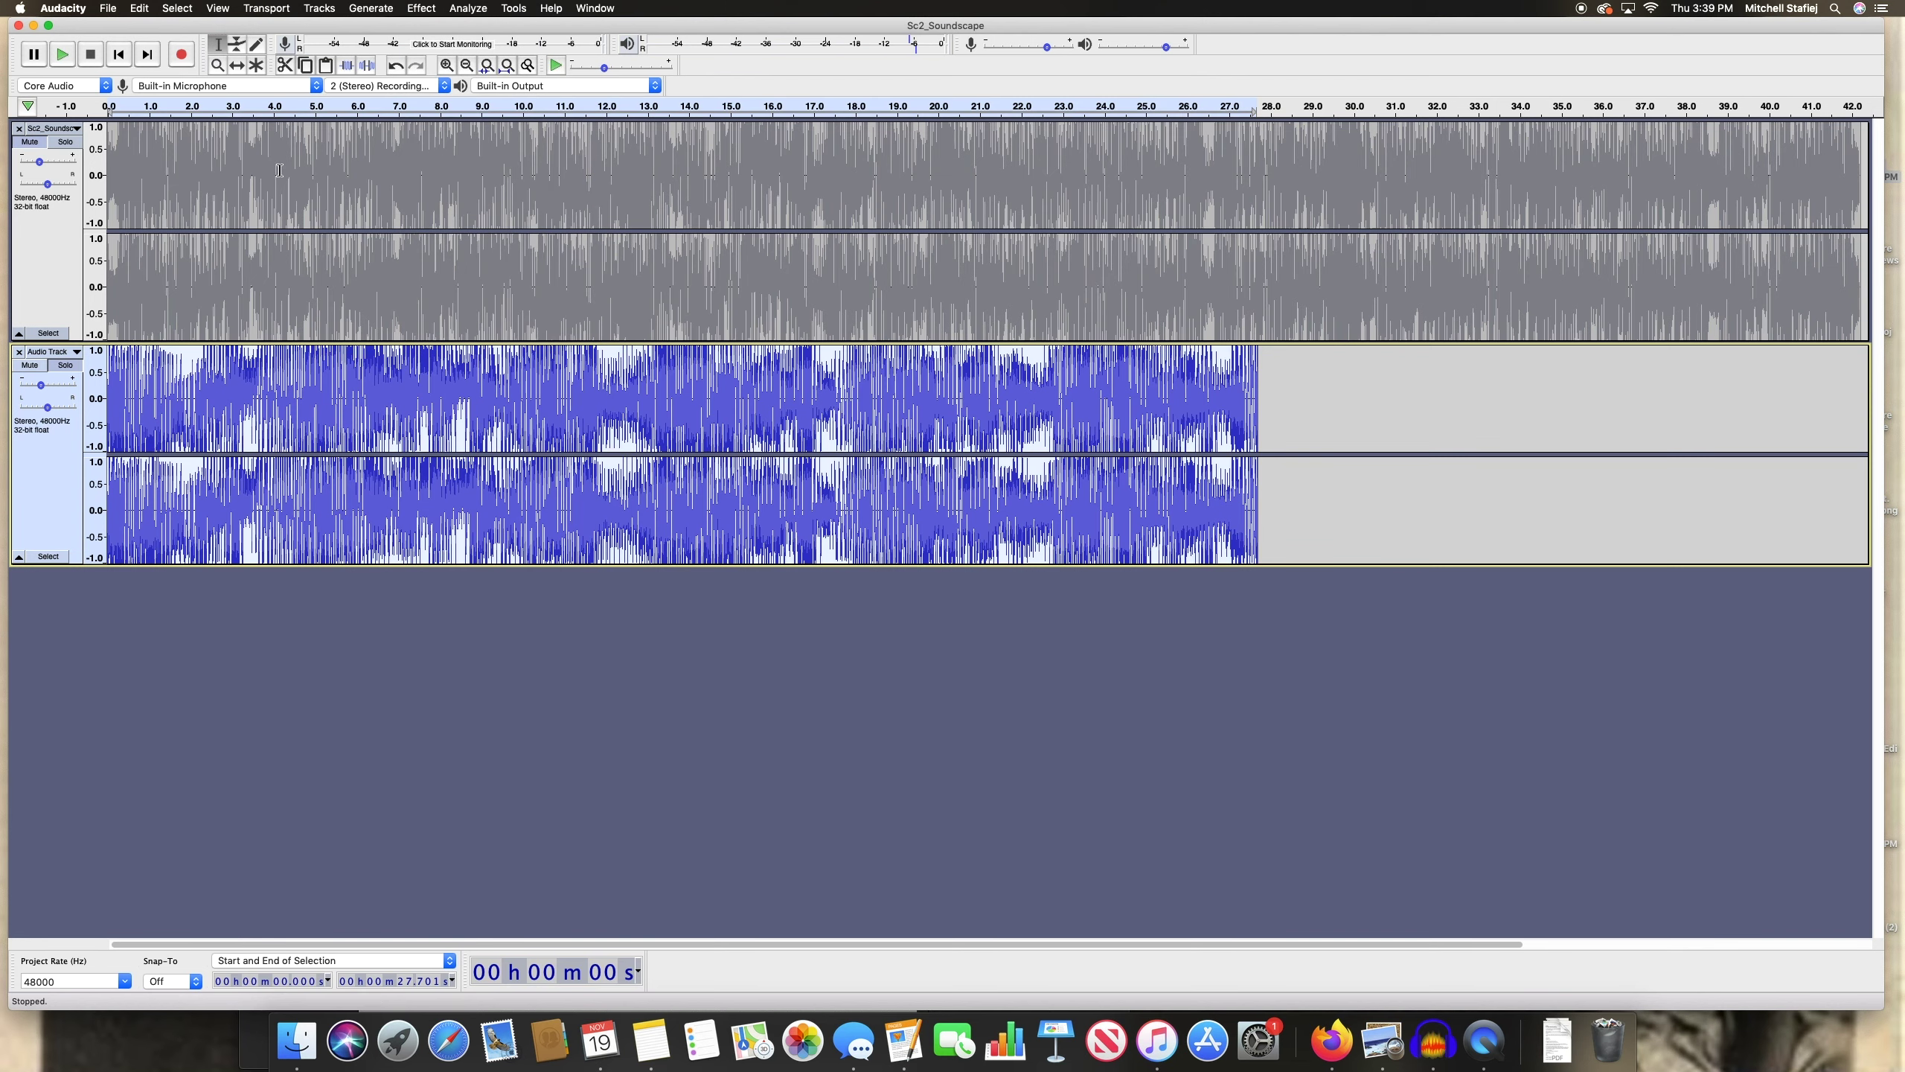
Open the Distortion effect for the selected clip and review the available distortion types, keeping Even Harmonics
{"action": "left_click", "coordinate": [356, 6]}
{"action": "mouse_move", "coordinate": [409, 6]}
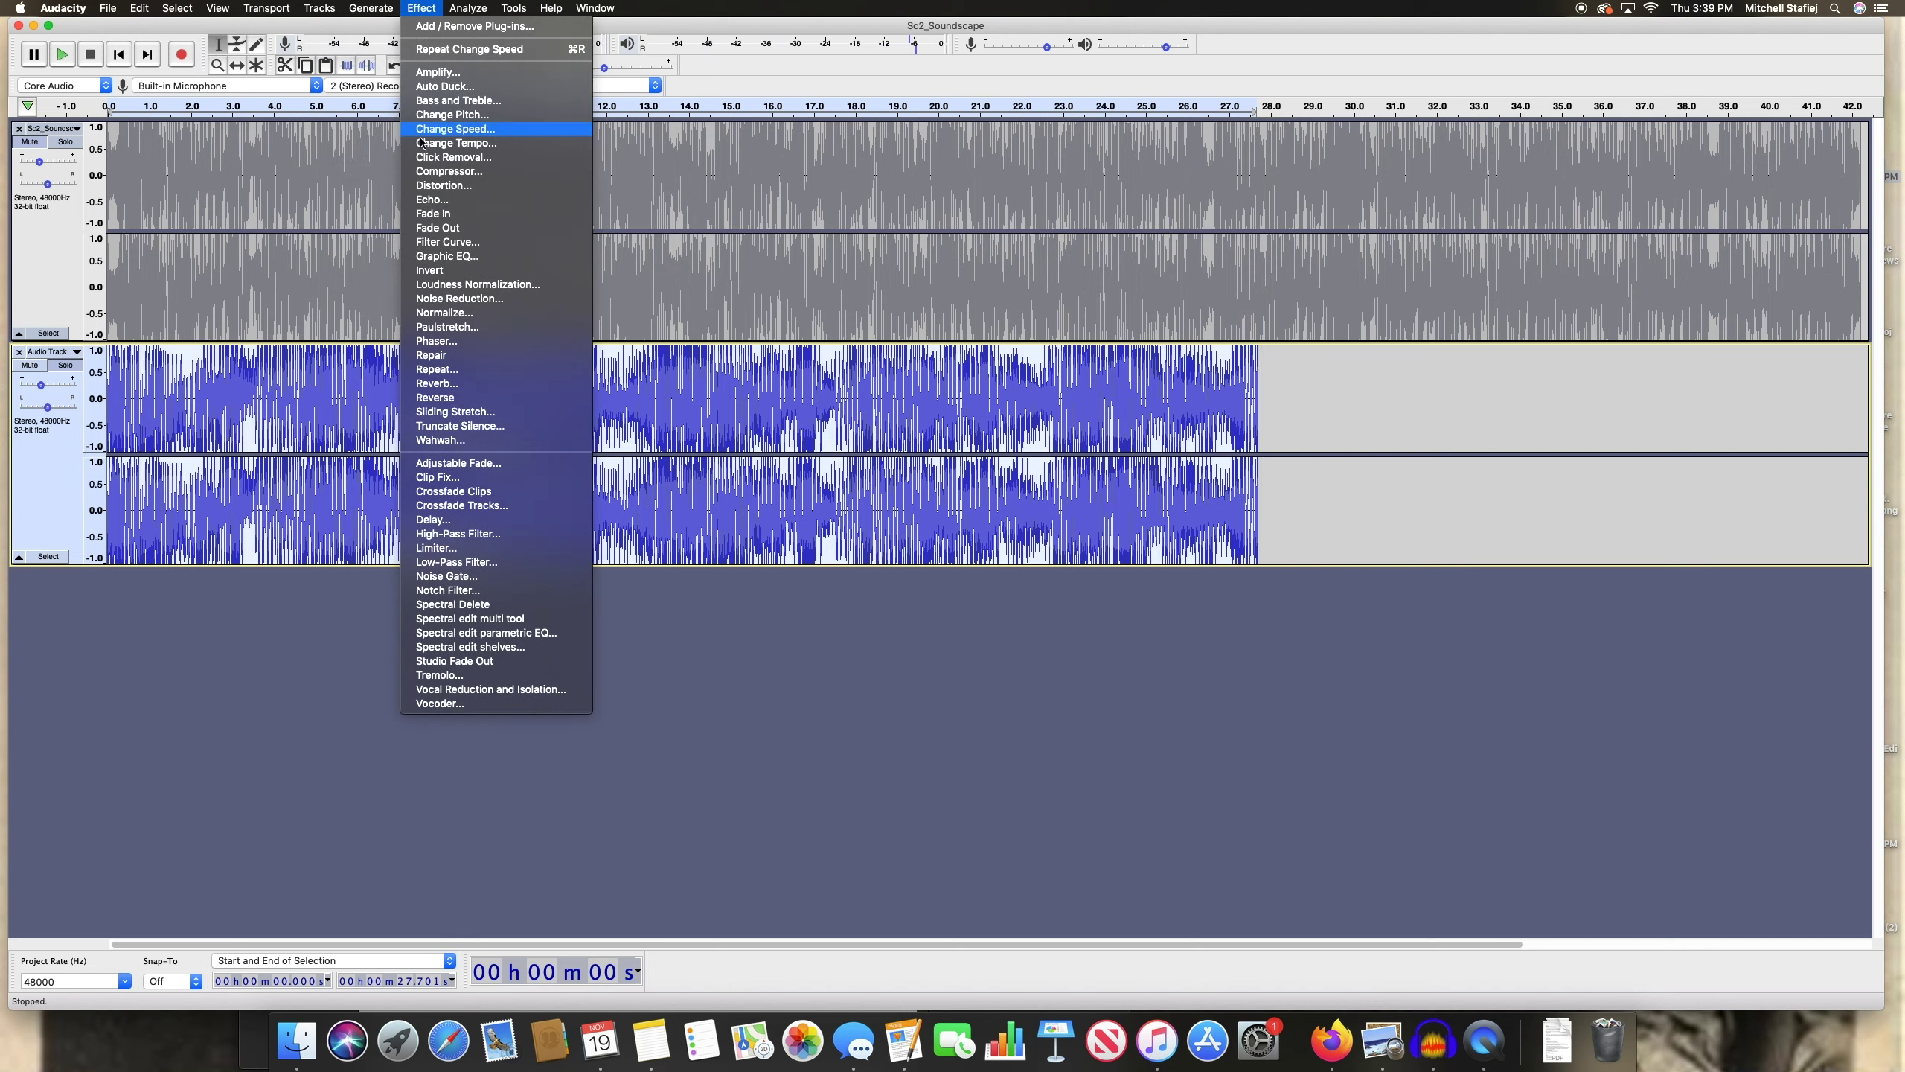
{"action": "left_click", "coordinate": [427, 191]}
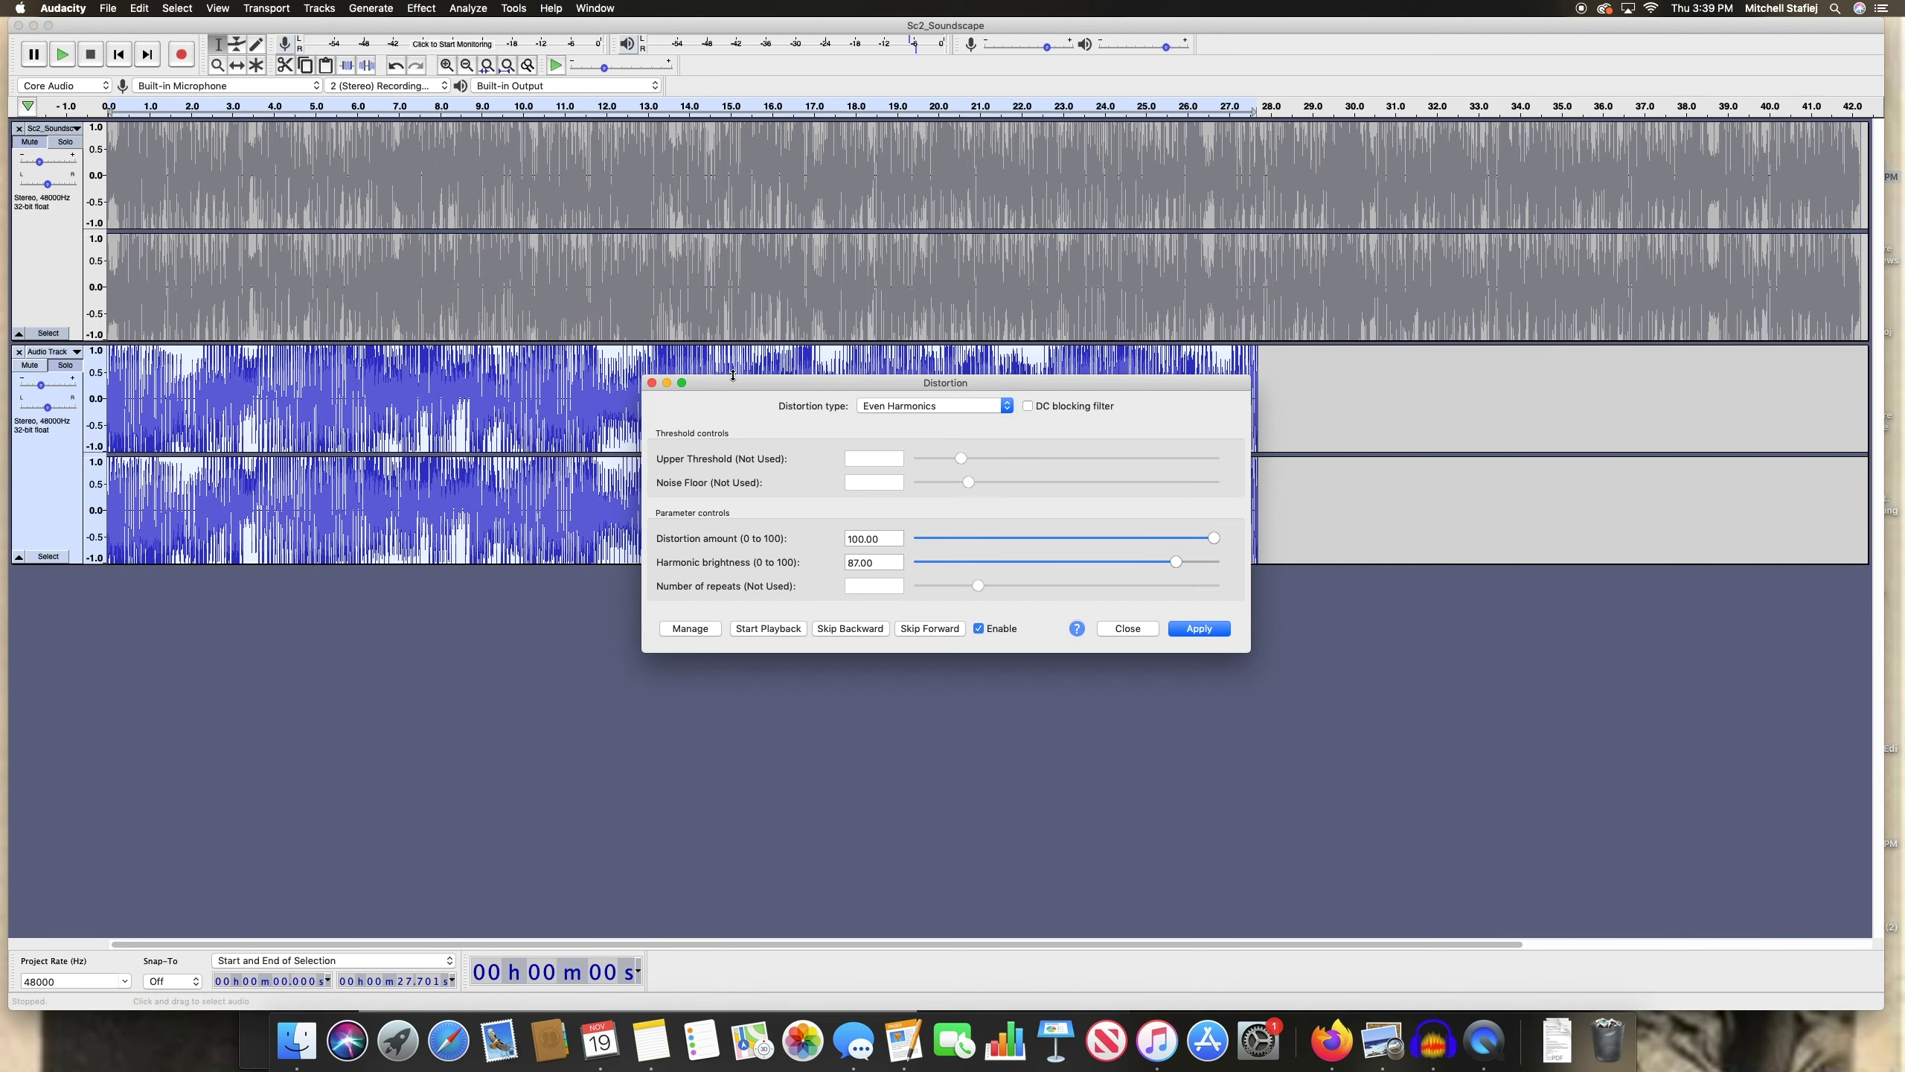
{"action": "left_click_drag", "start_coordinate": [729, 362], "coordinate": [657, 271]}
{"action": "left_click", "coordinate": [840, 297]}
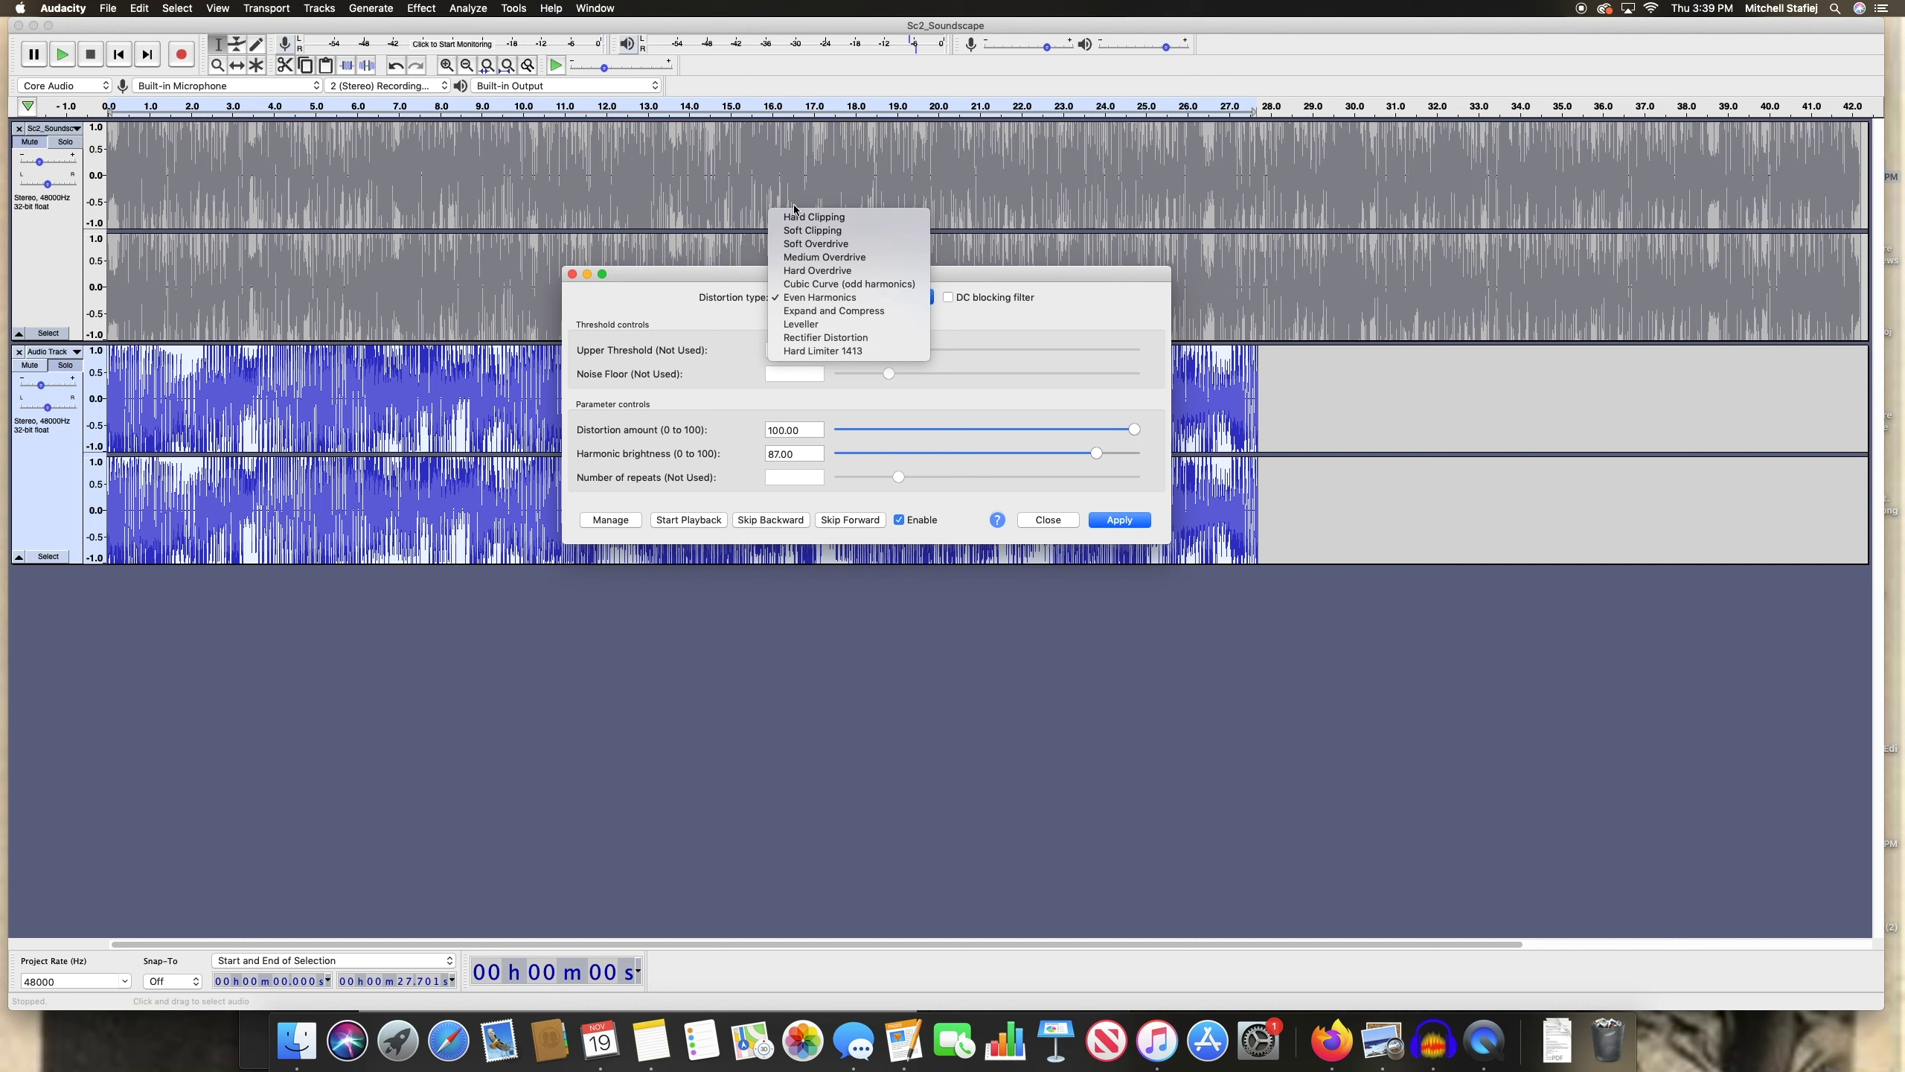
{"action": "left_click", "coordinate": [661, 294]}
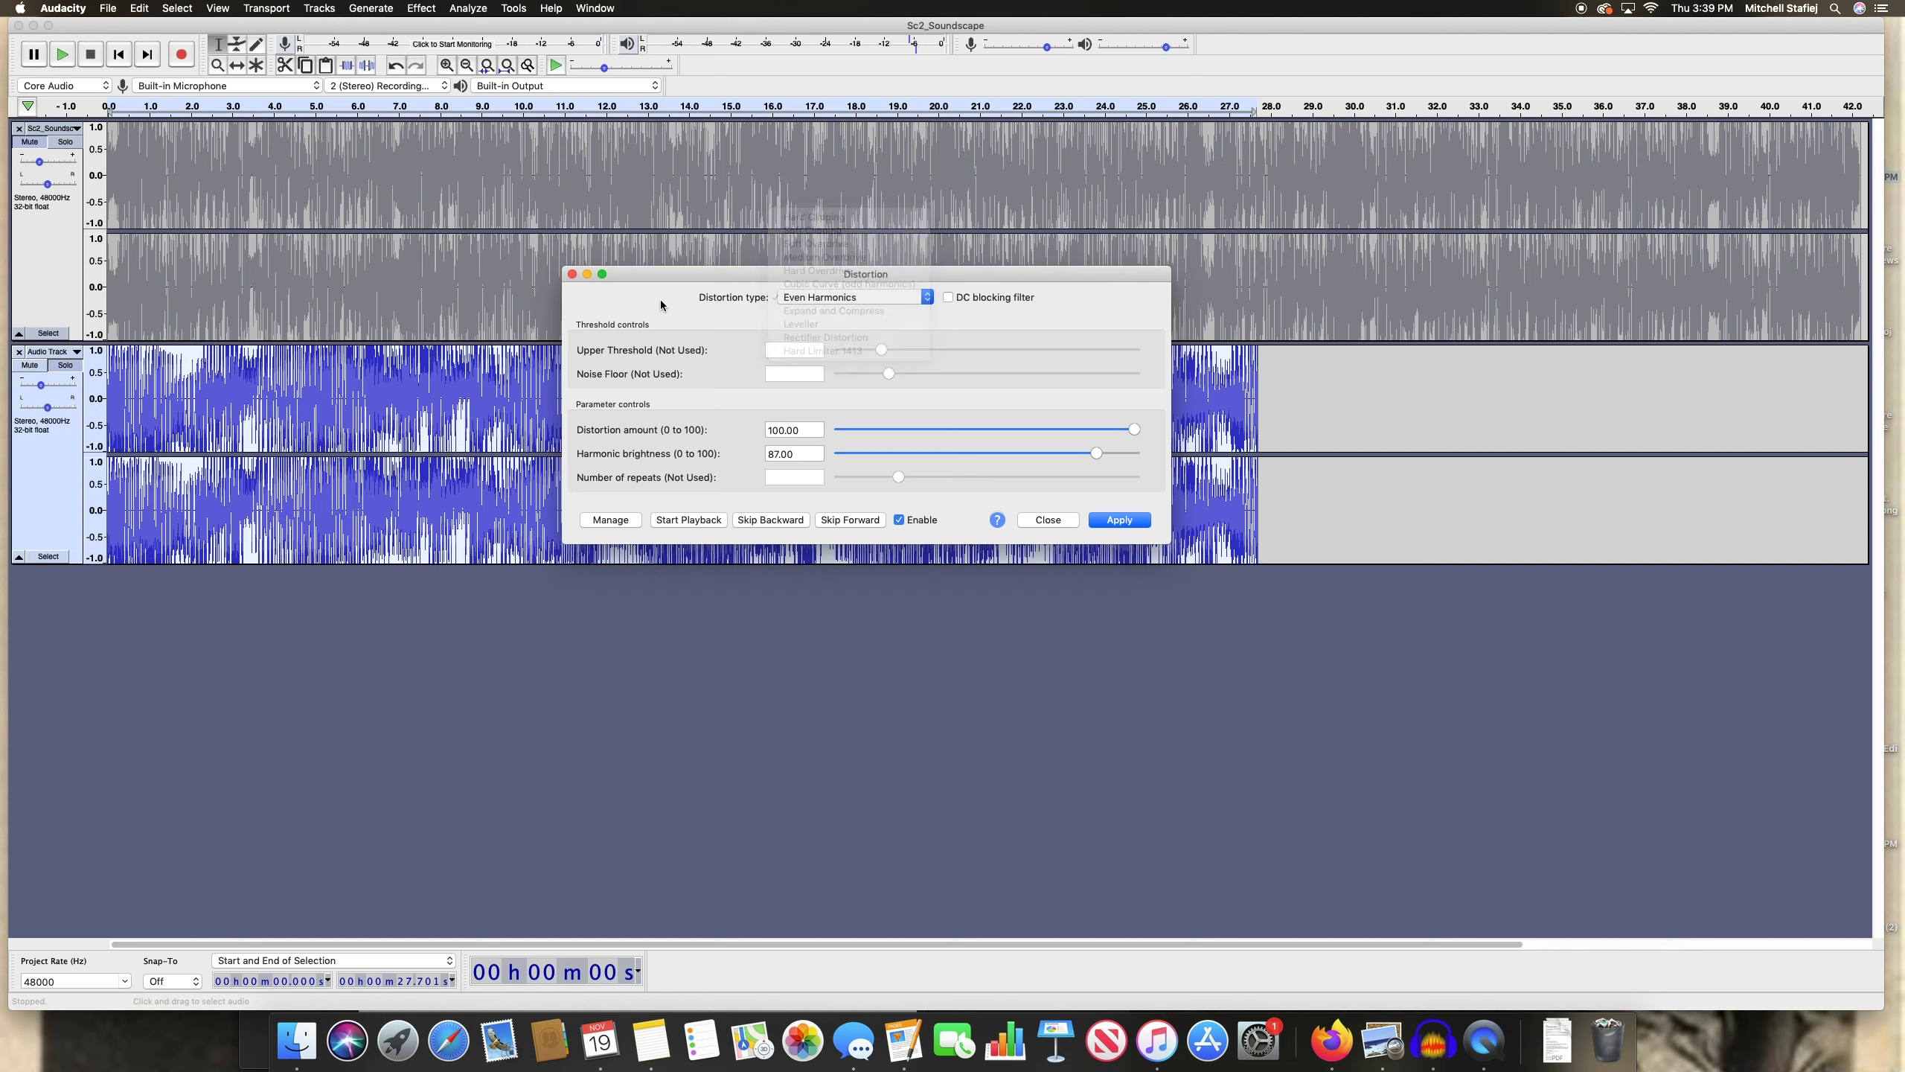
Try different Even Harmonics amounts and brightness levels, including 62 and 67, and close the Distortion effect without applying it
{"action": "left_click_drag", "start_coordinate": [1140, 435], "coordinate": [1030, 436]}
{"action": "left_click", "coordinate": [1042, 431]}
{"action": "left_click", "coordinate": [1038, 457]}
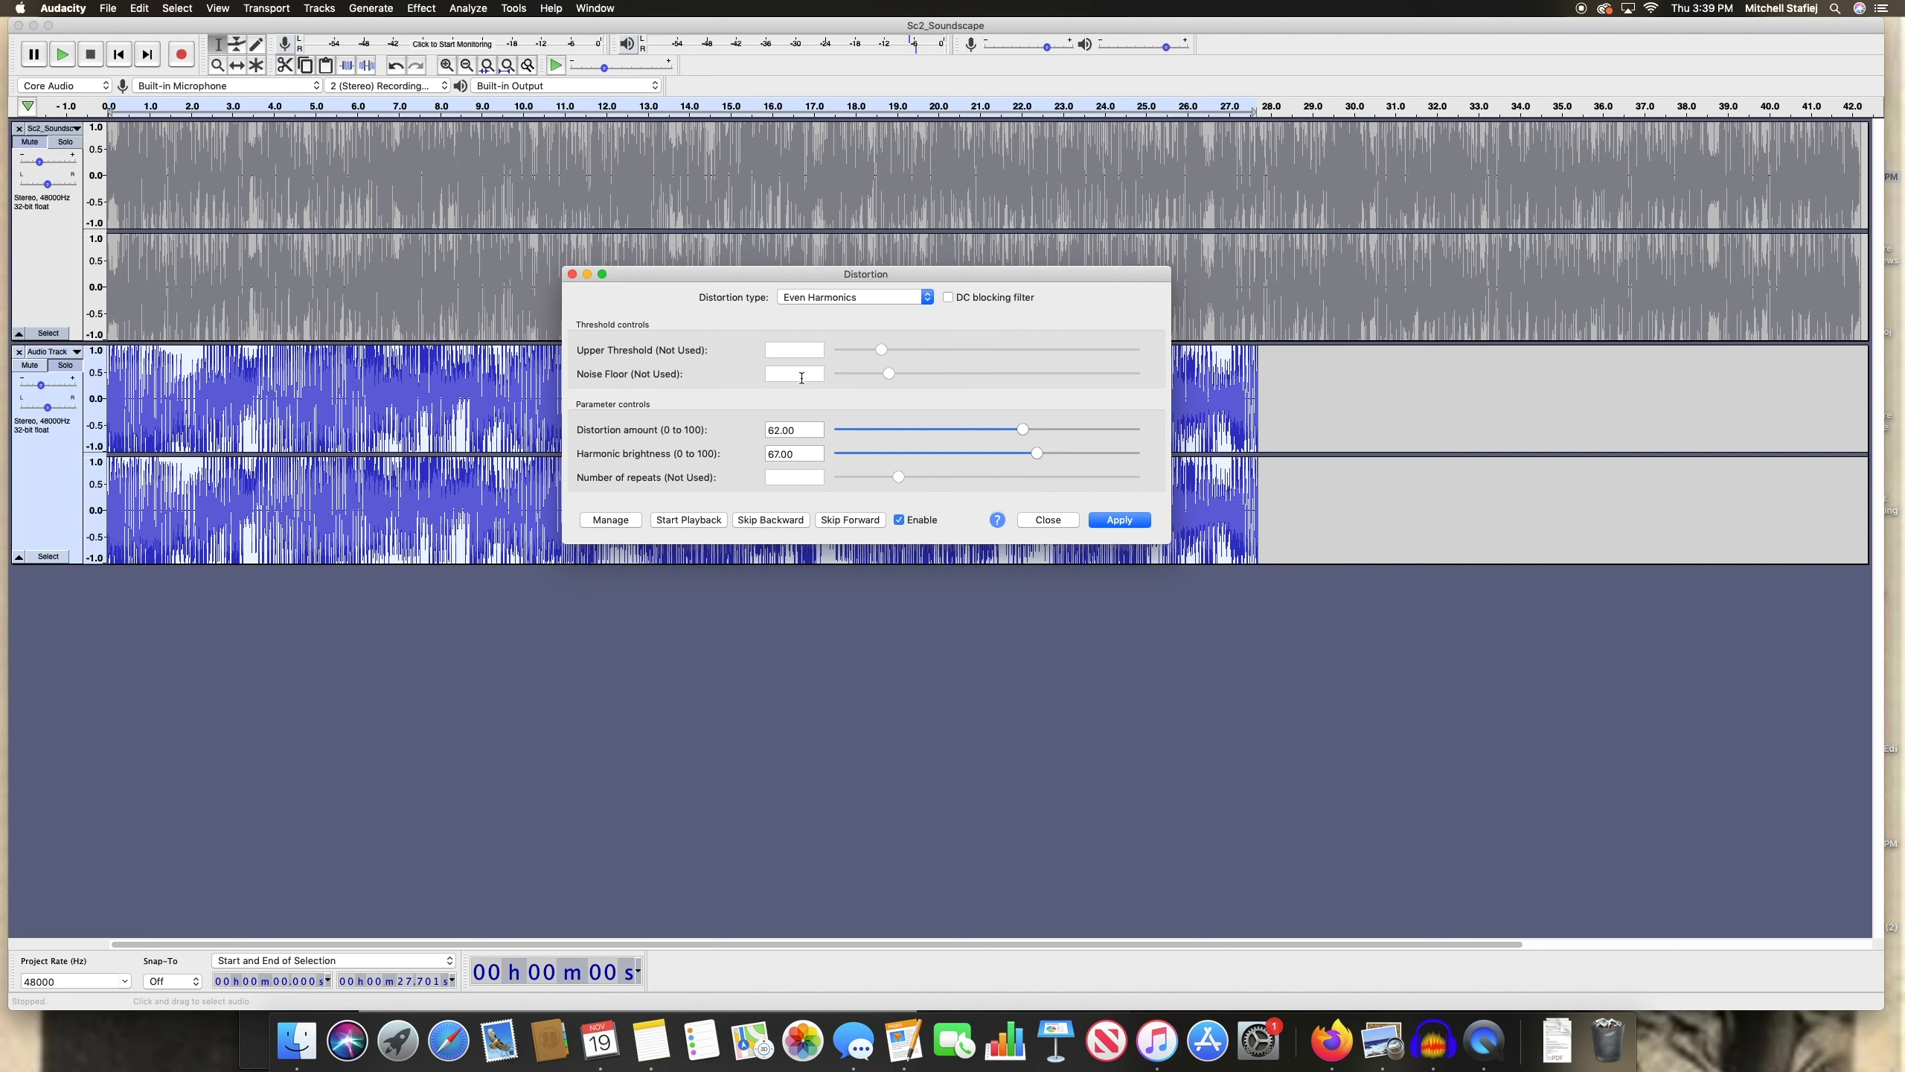
{"action": "left_click", "coordinate": [892, 453]}
{"action": "left_click", "coordinate": [909, 426]}
{"action": "left_click_drag", "start_coordinate": [909, 427], "coordinate": [949, 430]}
{"action": "left_click", "coordinate": [1040, 523]}
Open the Echo effect for the selected clip, review its delay time and decay factor settings, and cancel it
{"action": "left_click", "coordinate": [413, 11]}
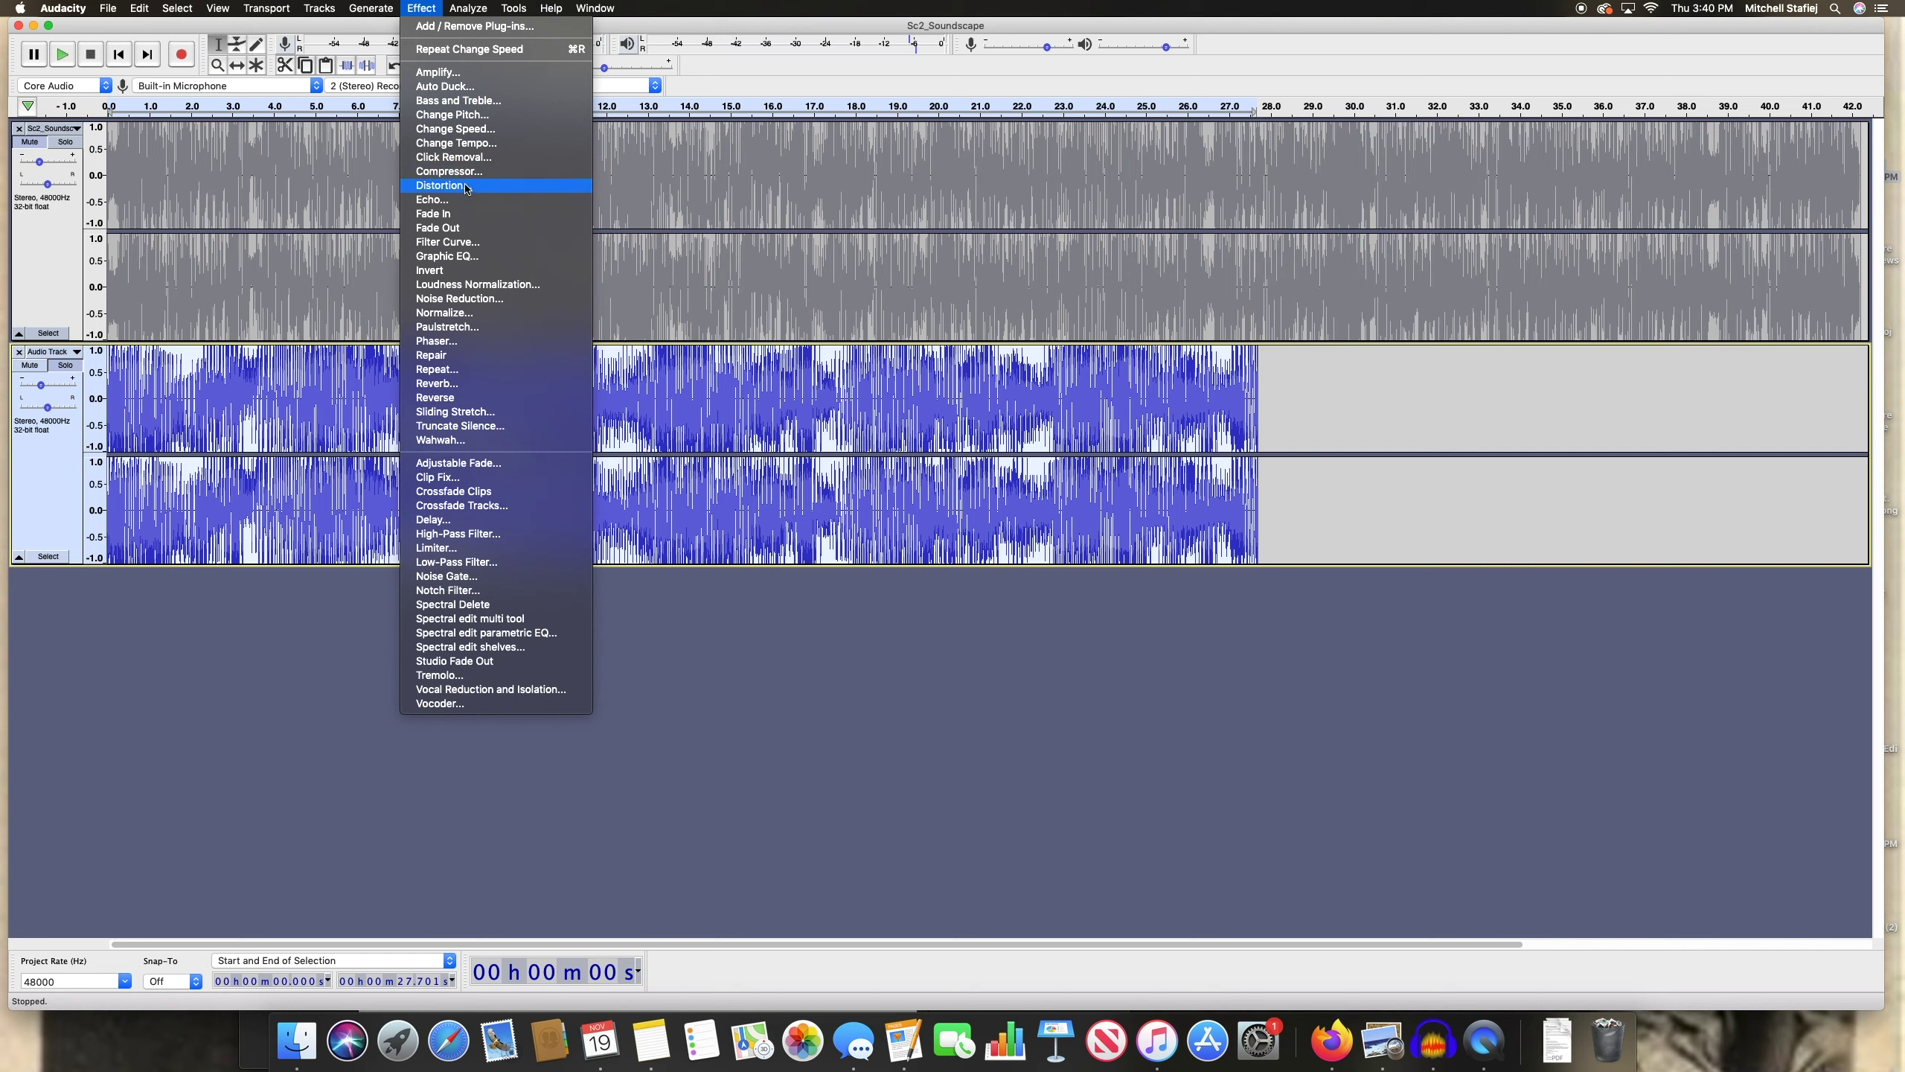
{"action": "left_click", "coordinate": [432, 199]}
{"action": "left_click_drag", "start_coordinate": [870, 451], "coordinate": [853, 352]}
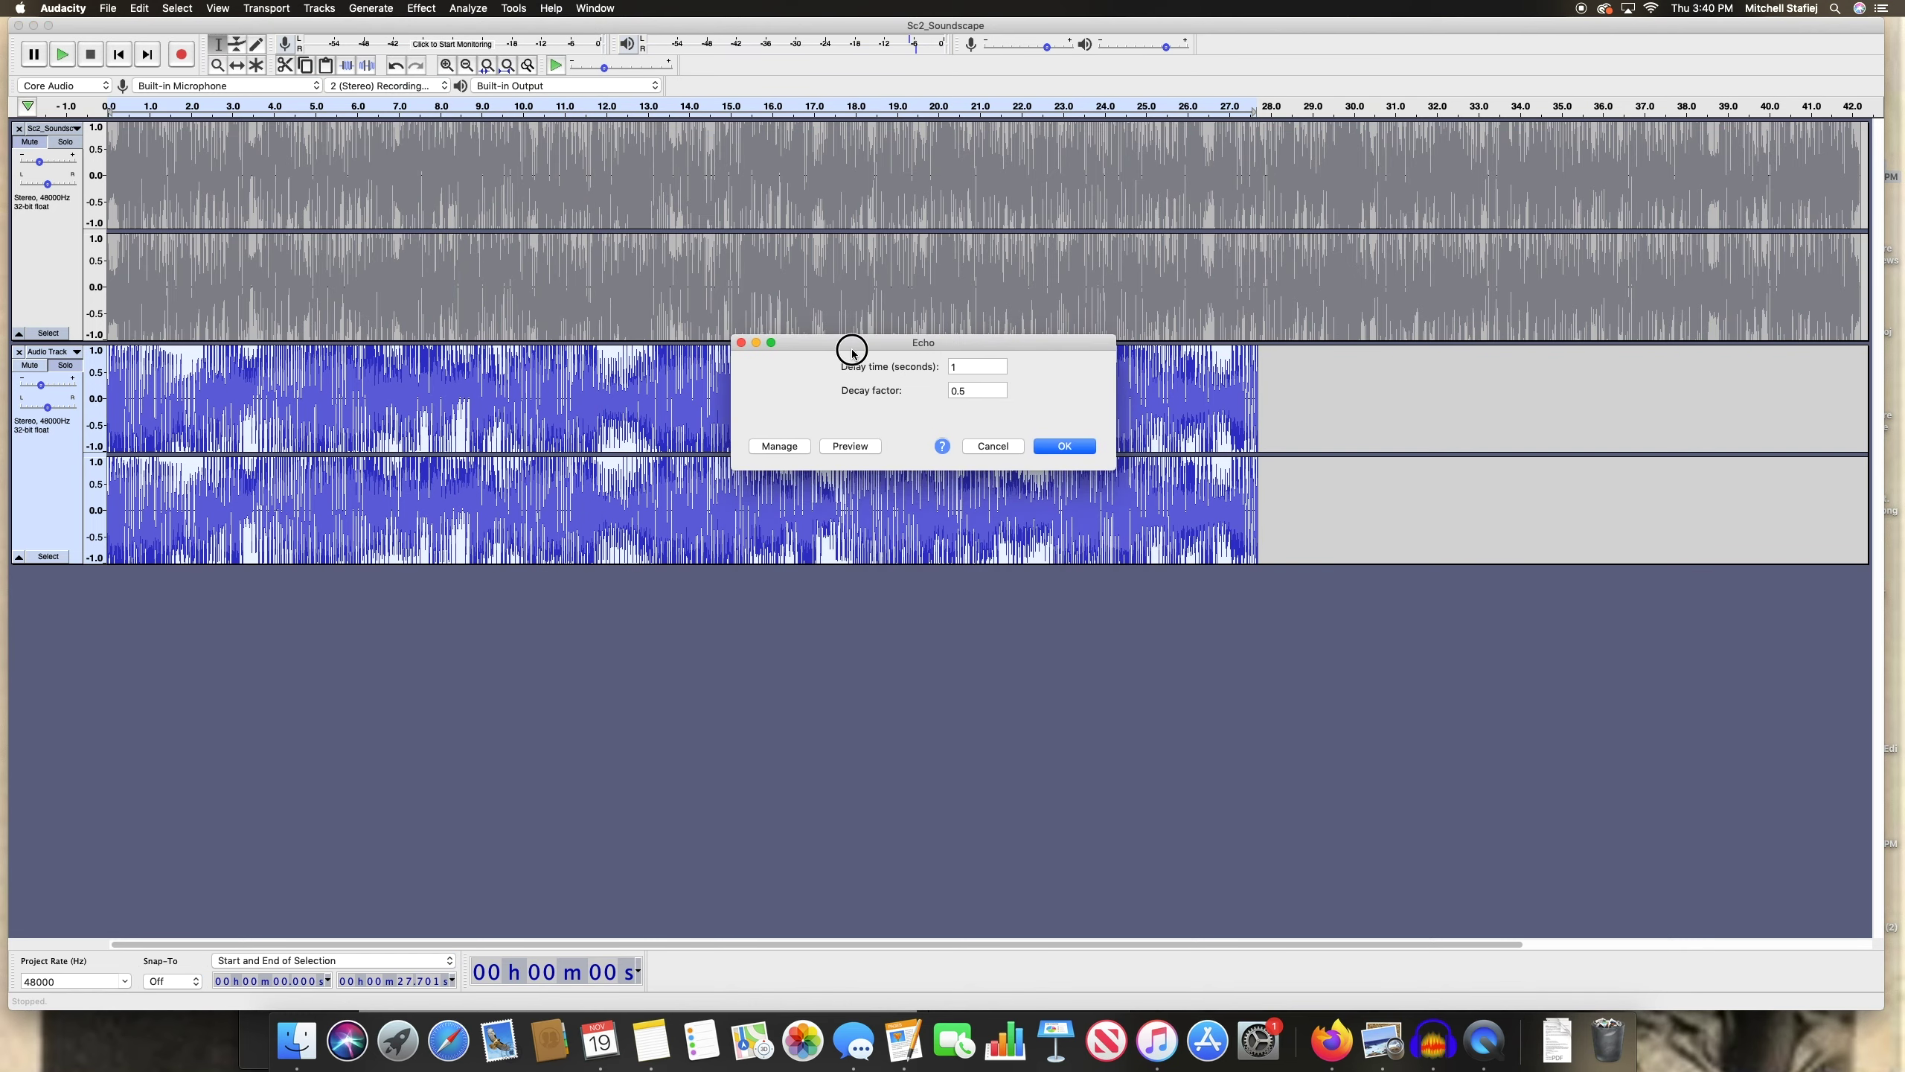
{"action": "double_click", "coordinate": [971, 367]}
{"action": "key", "text": "Tab"}
{"action": "left_click", "coordinate": [904, 404]}
{"action": "left_click", "coordinate": [990, 363]}
{"action": "left_click_drag", "start_coordinate": [950, 338], "coordinate": [933, 285]}
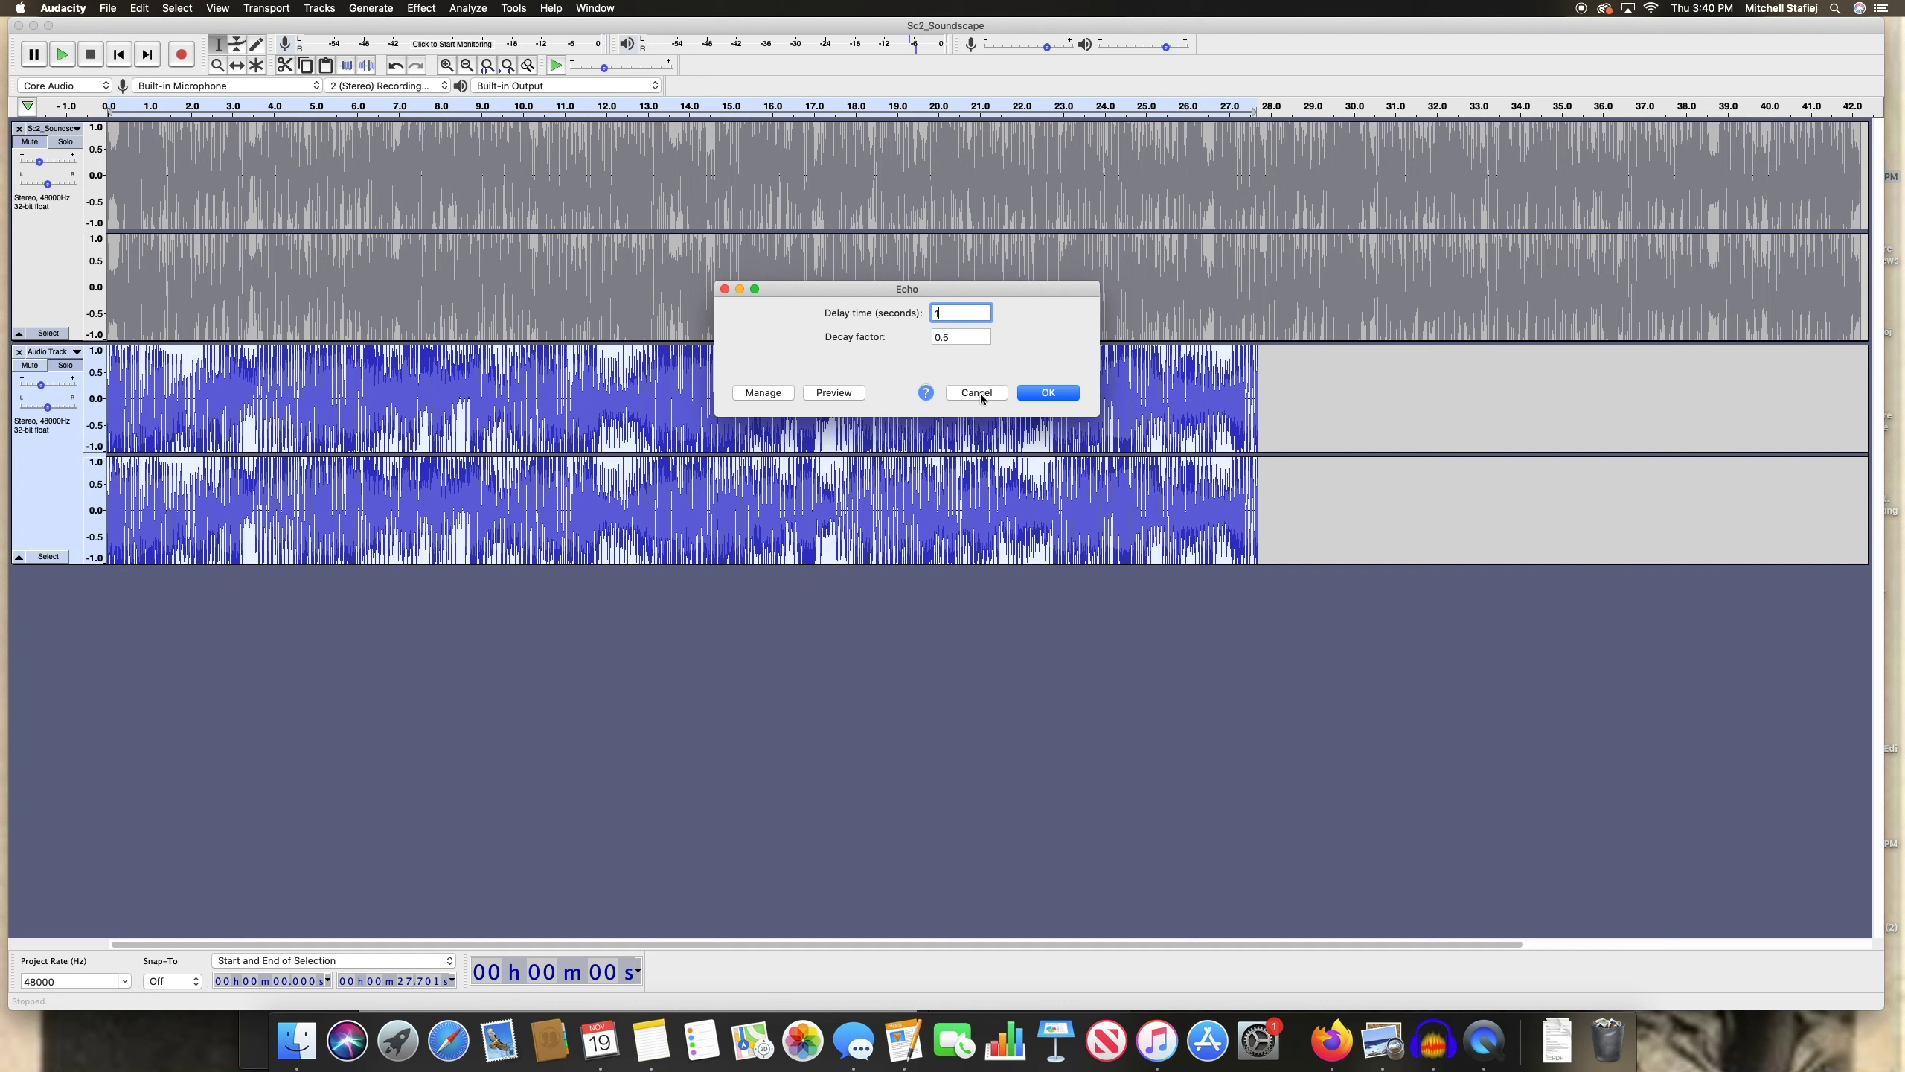
{"action": "left_click", "coordinate": [977, 392]}
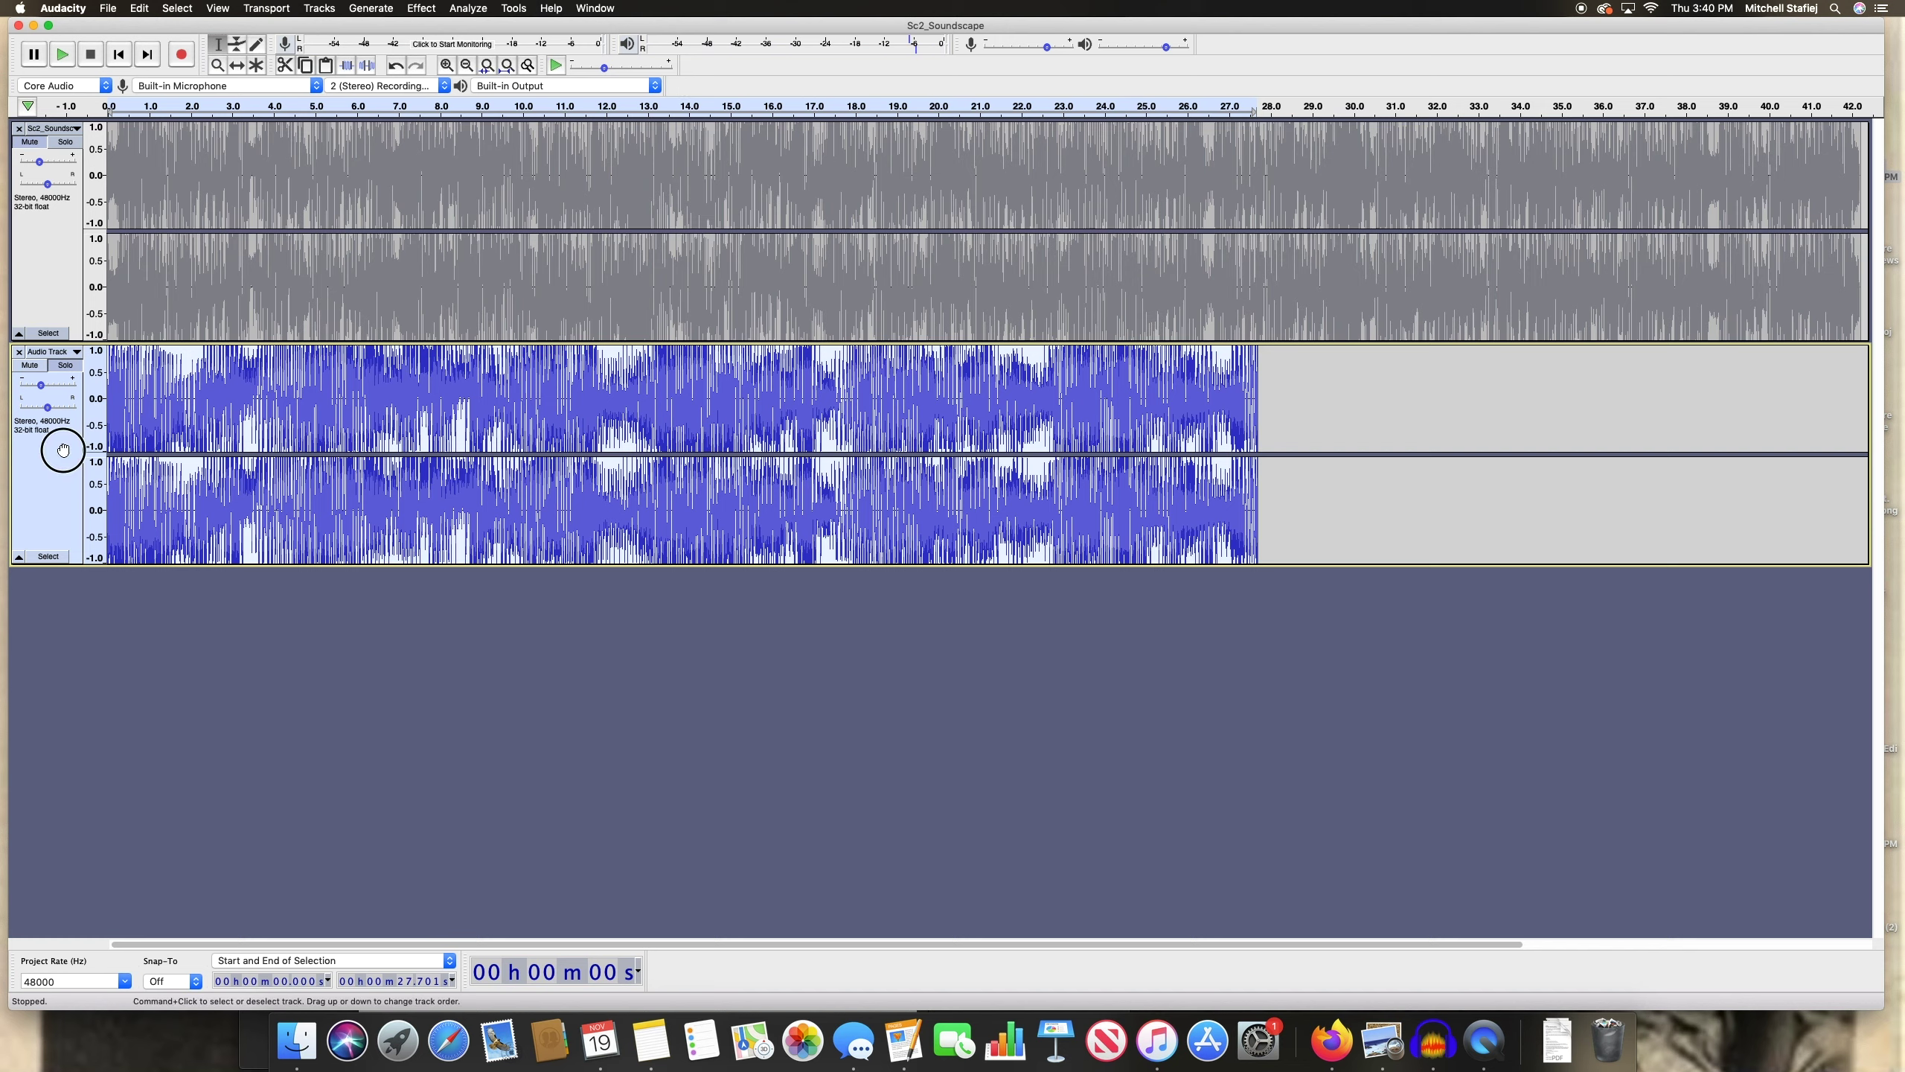
{"action": "left_click", "coordinate": [440, 7]}
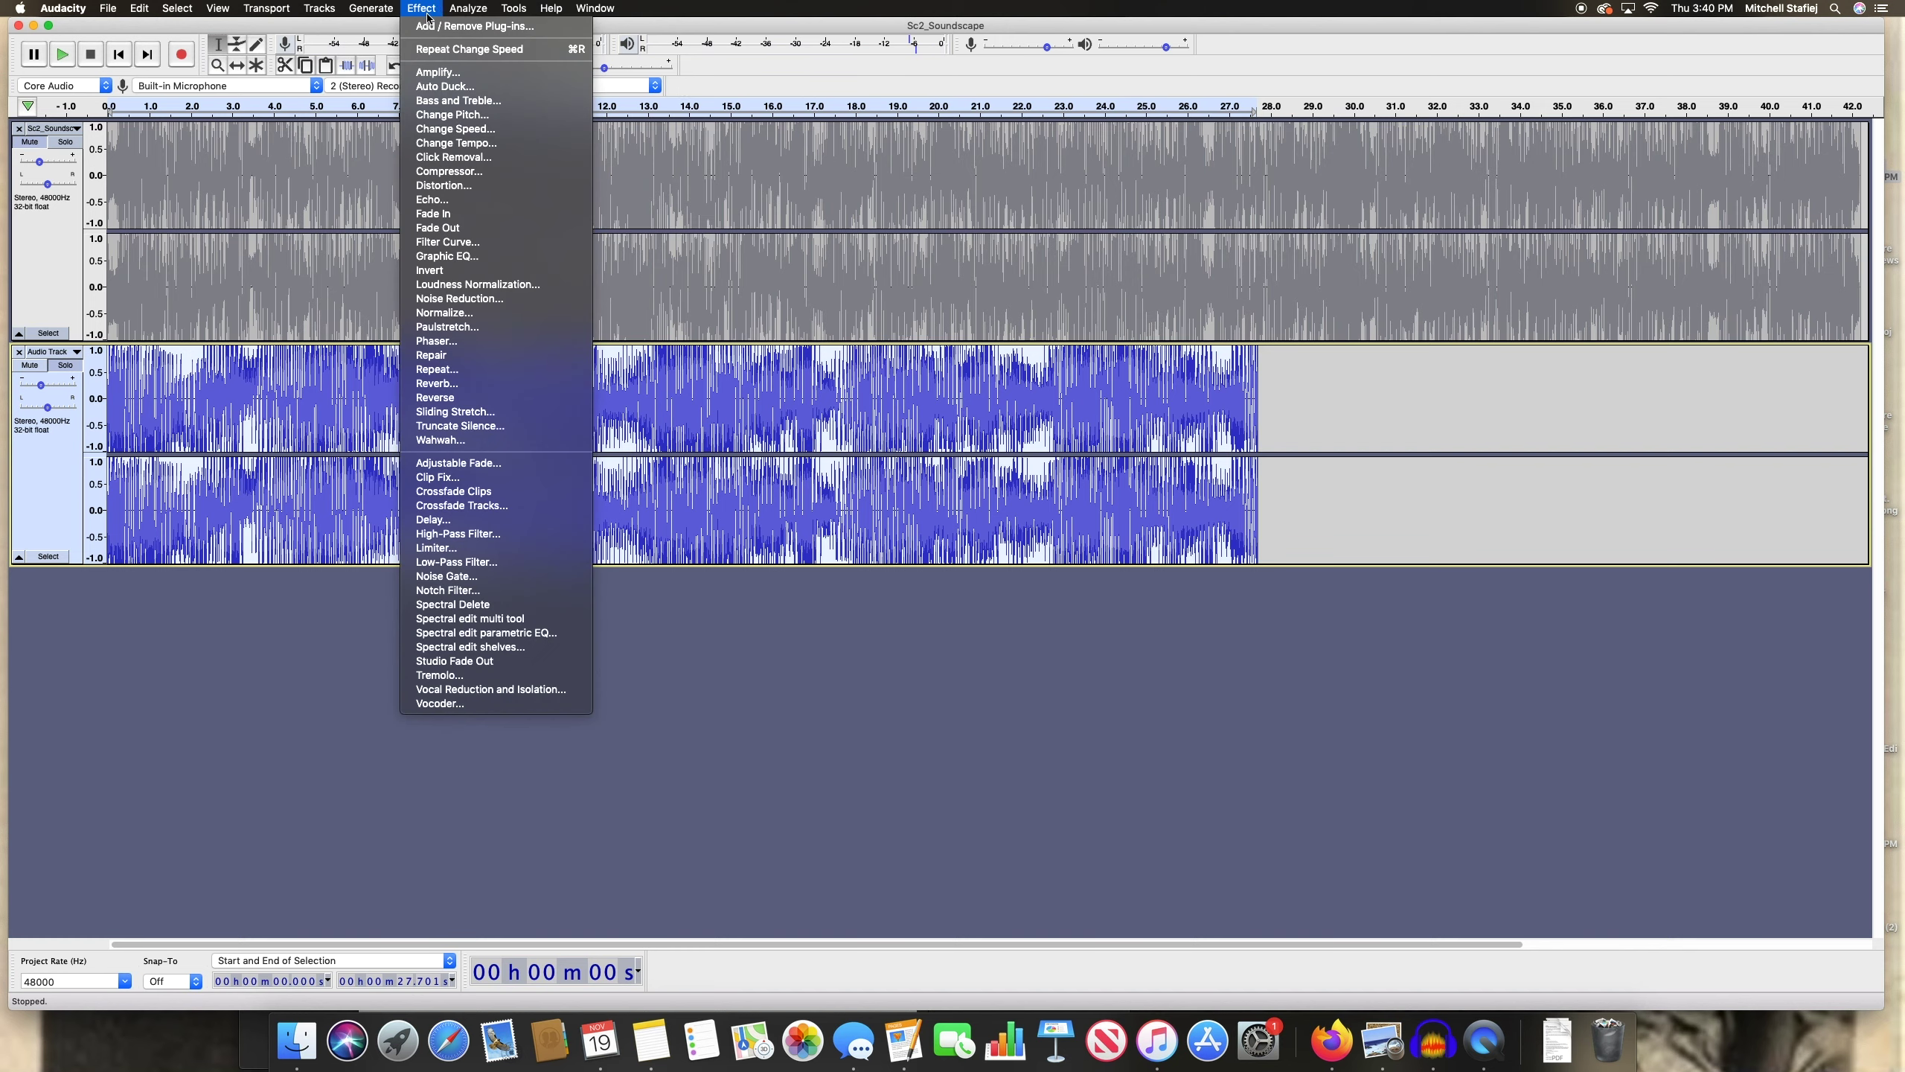
{"action": "left_click", "coordinate": [681, 647]}
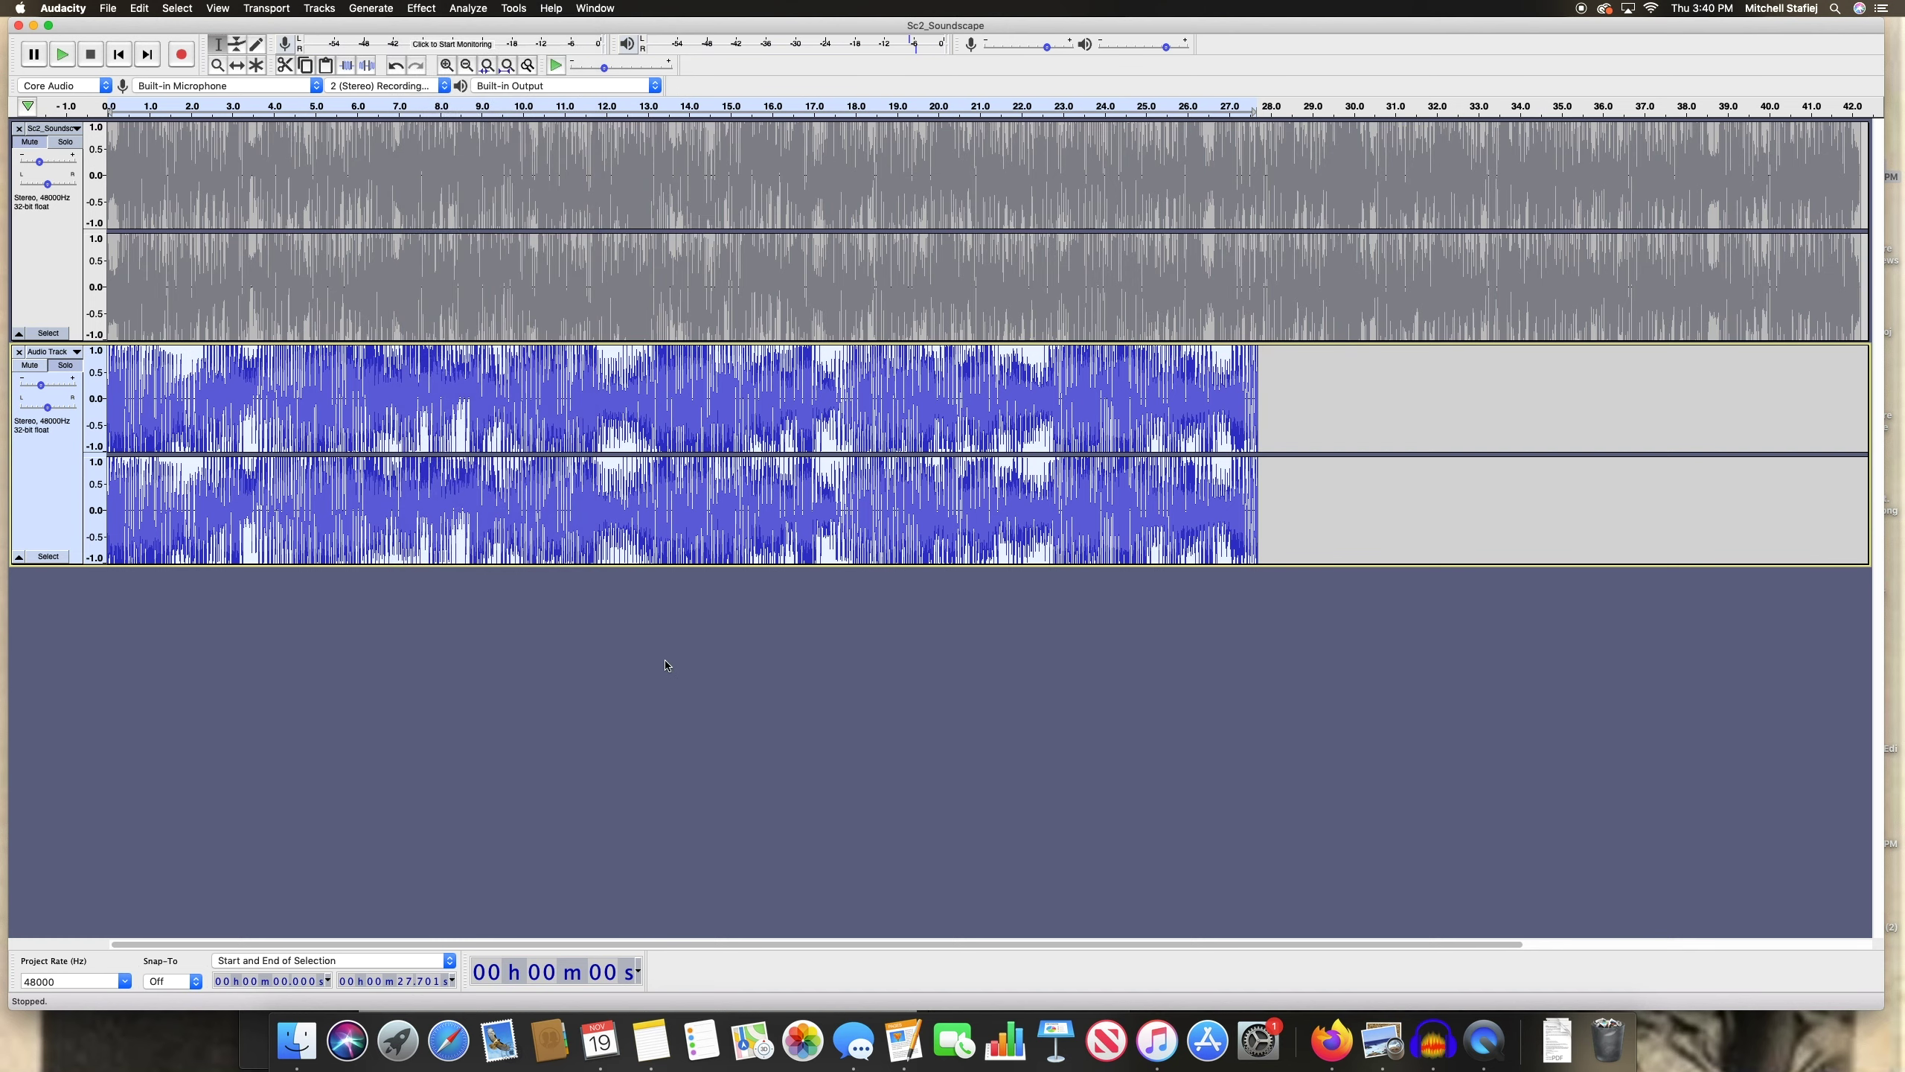
{"action": "left_click", "coordinate": [417, 7]}
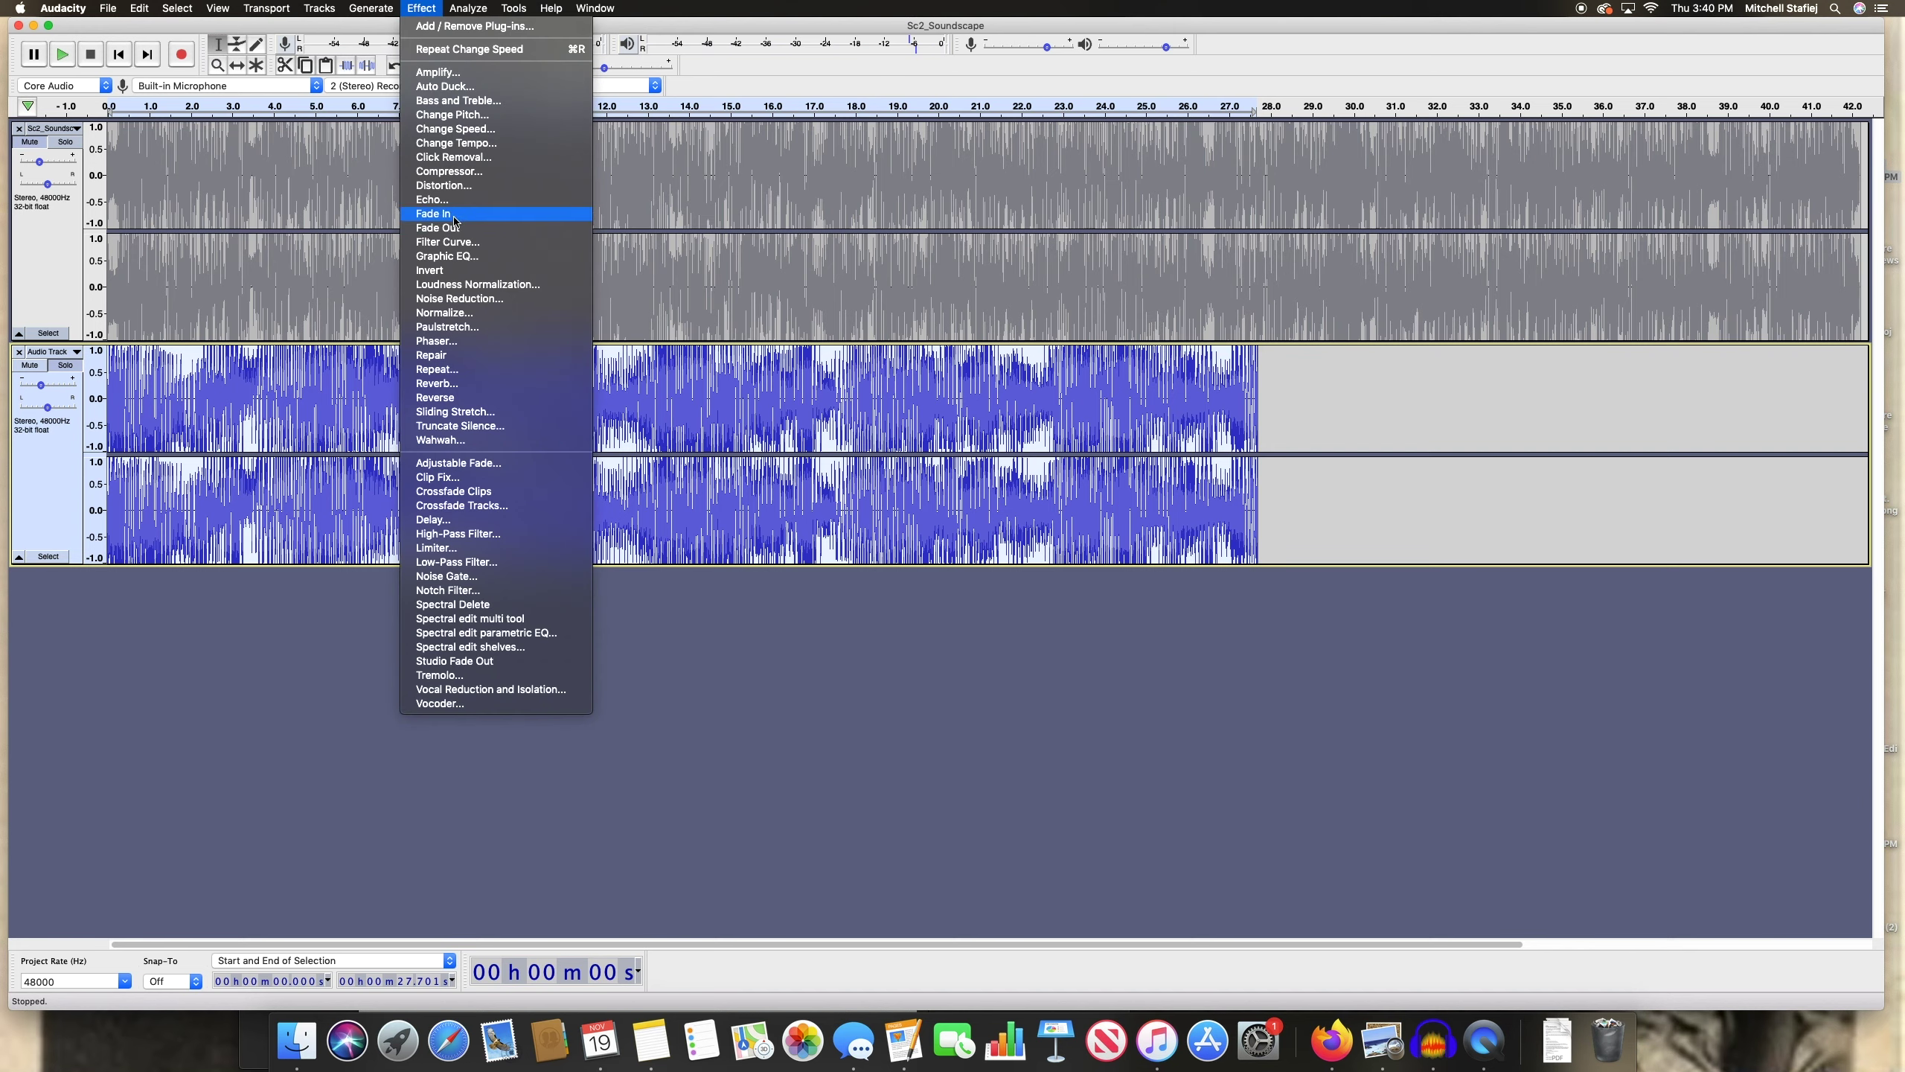
{"action": "left_click", "coordinate": [224, 250]}
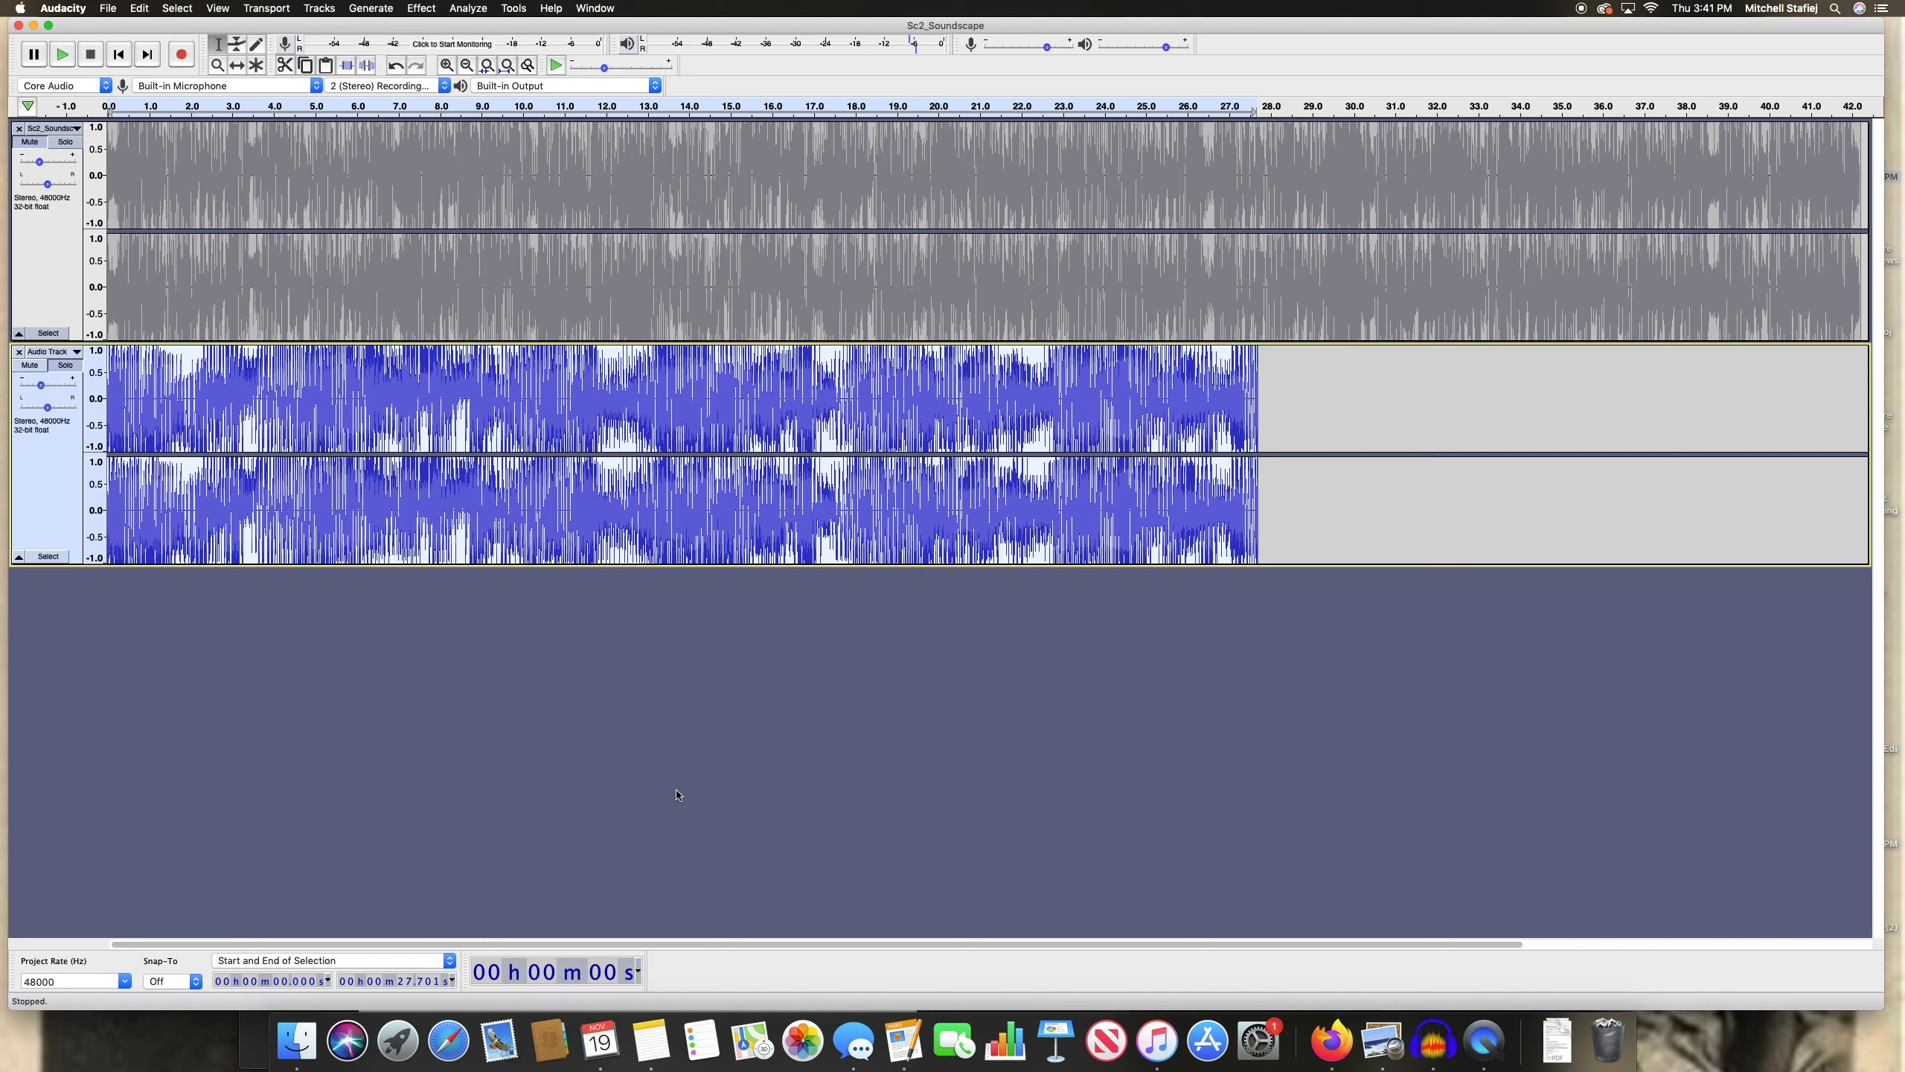
Select the end of the second track's clip from about 21.9 s and apply a Fade Out to it
{"action": "left_click", "coordinate": [673, 734]}
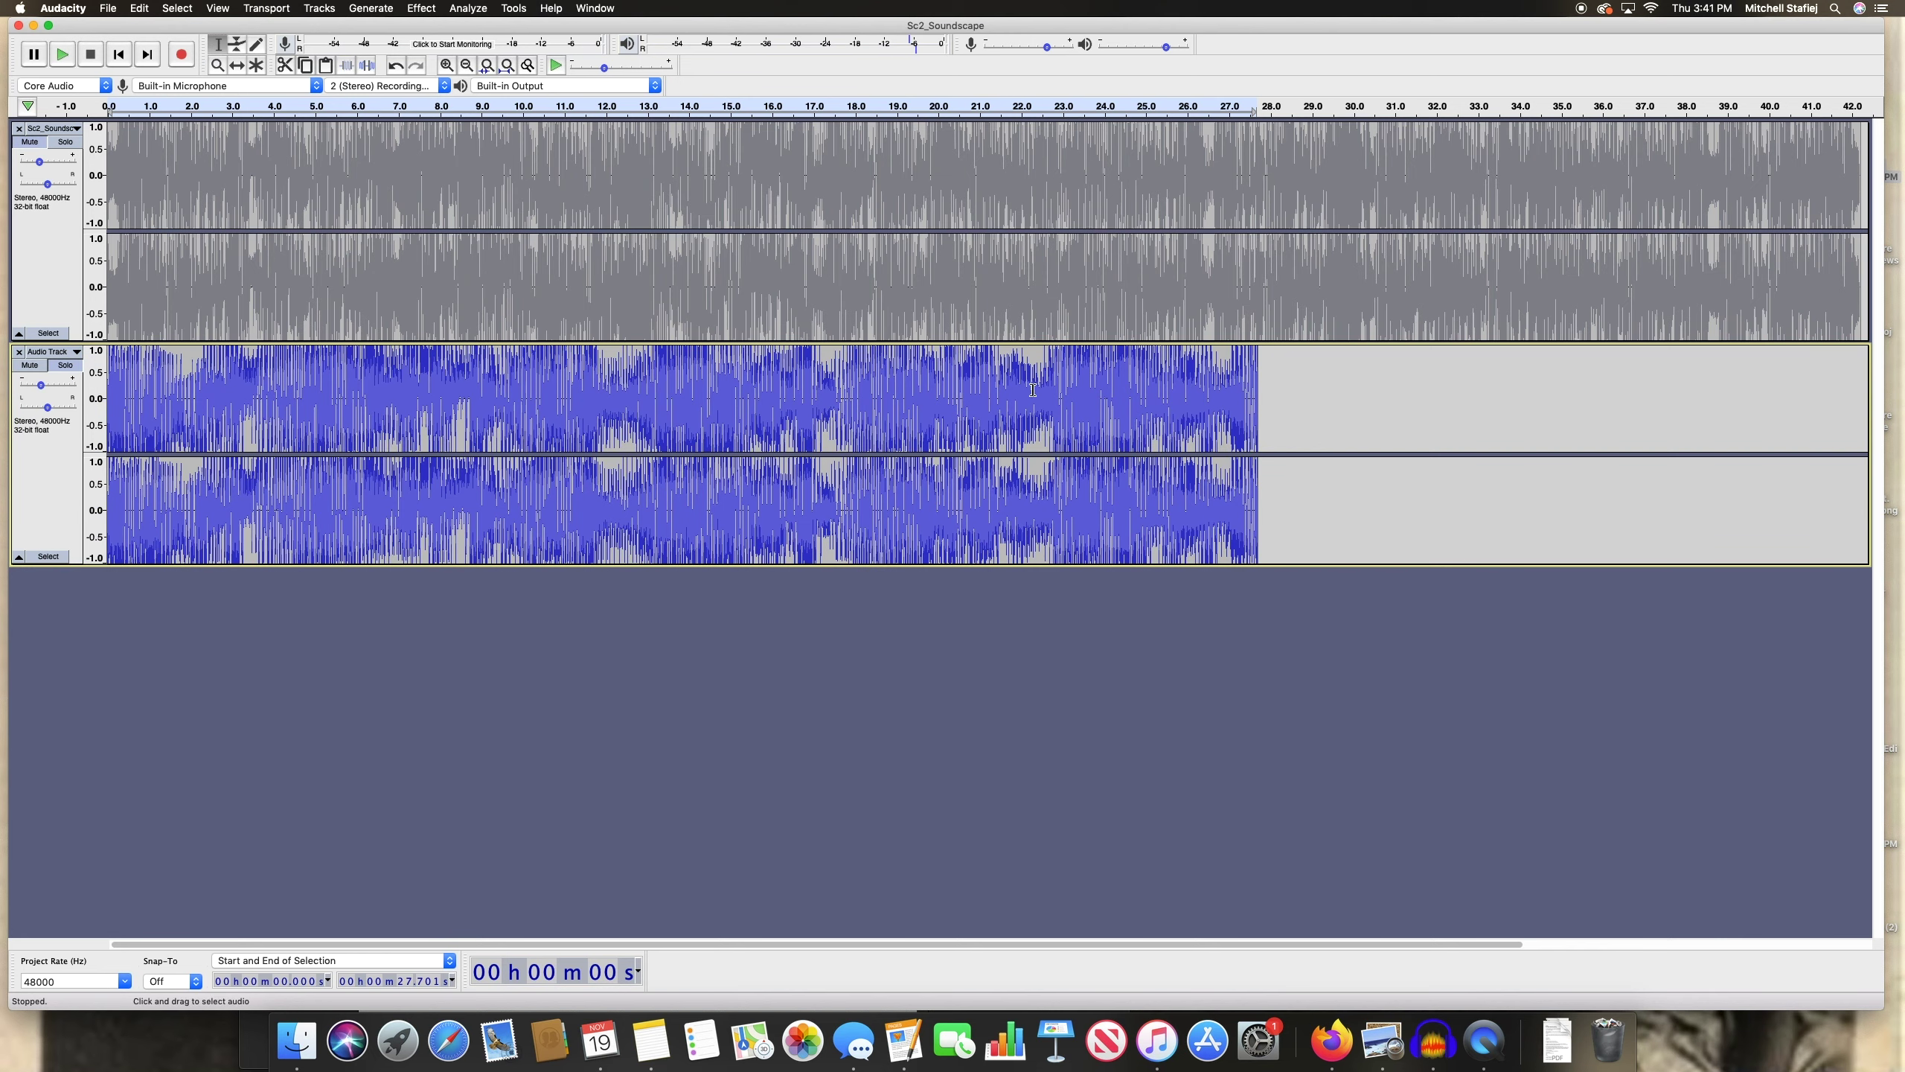
{"action": "left_click_drag", "start_coordinate": [1033, 390], "coordinate": [1292, 390]}
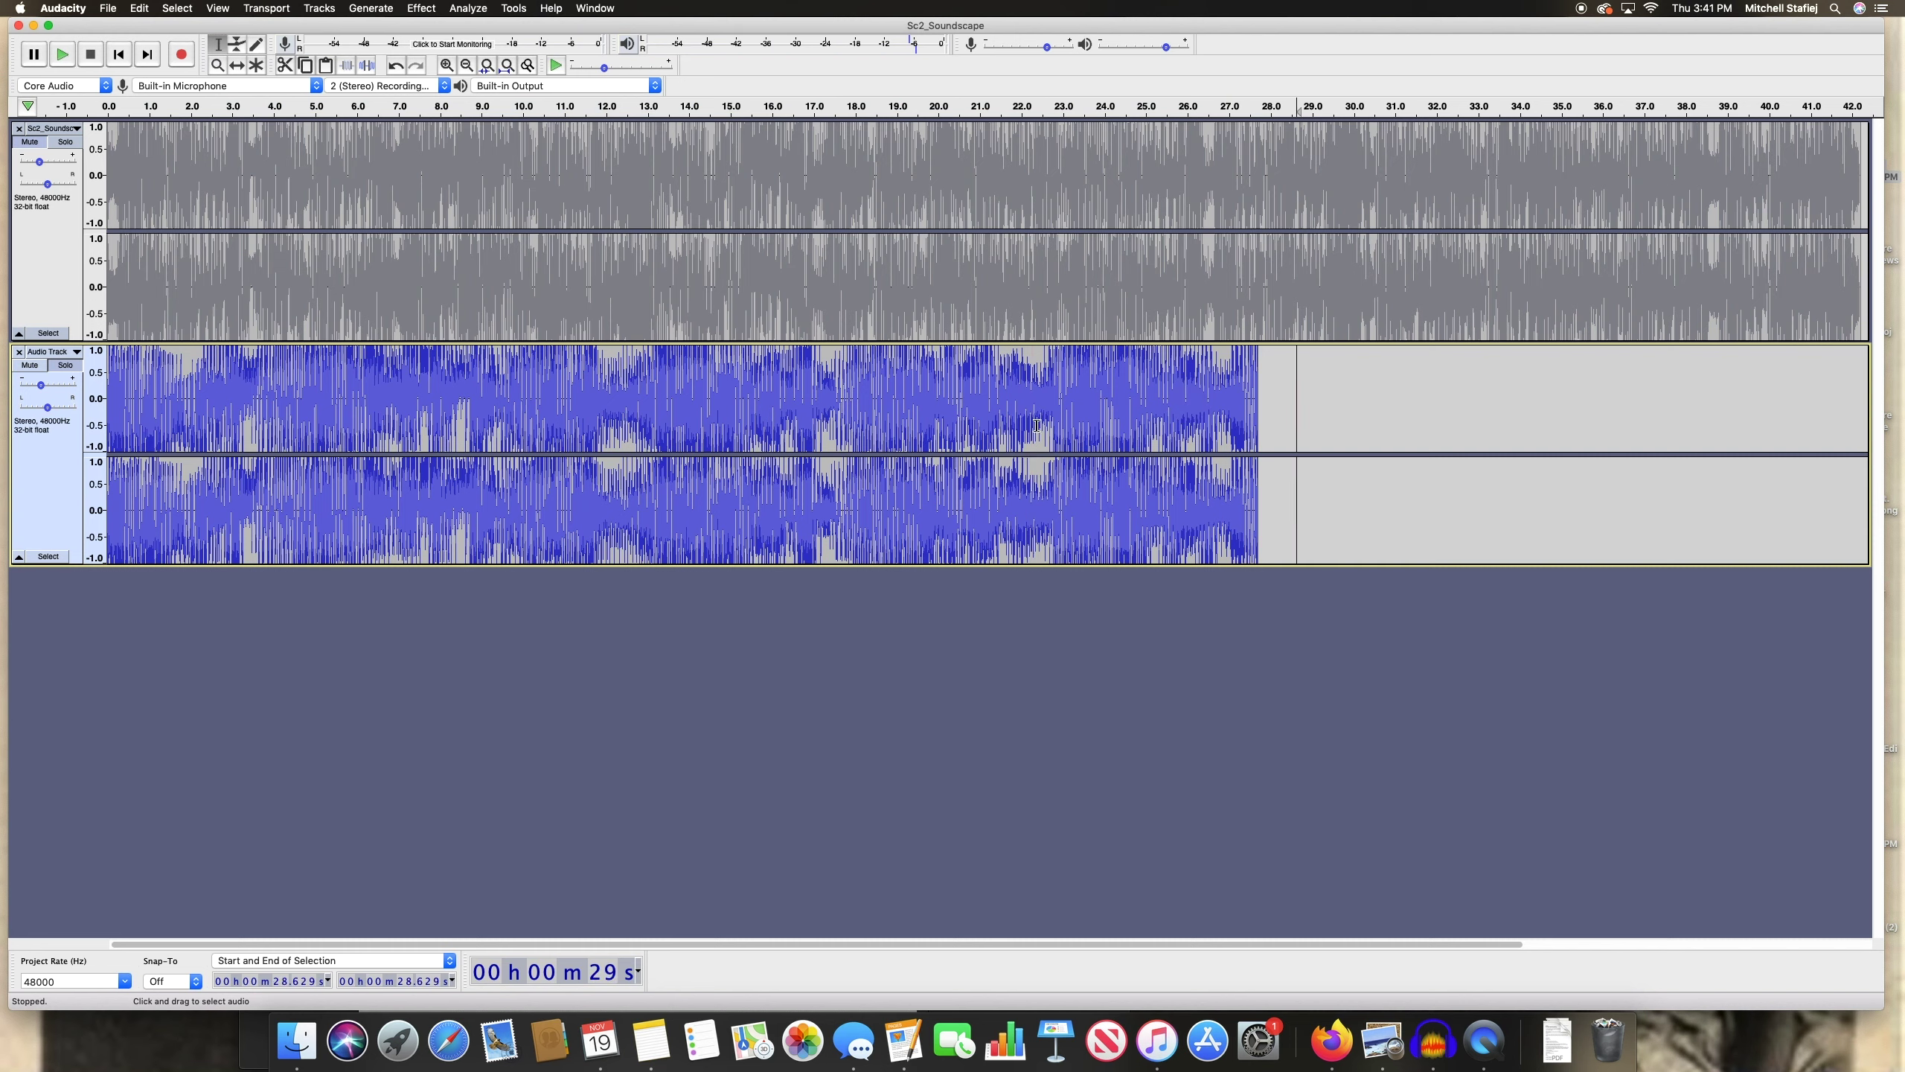
{"action": "left_click_drag", "start_coordinate": [1042, 425], "coordinate": [1258, 434]}
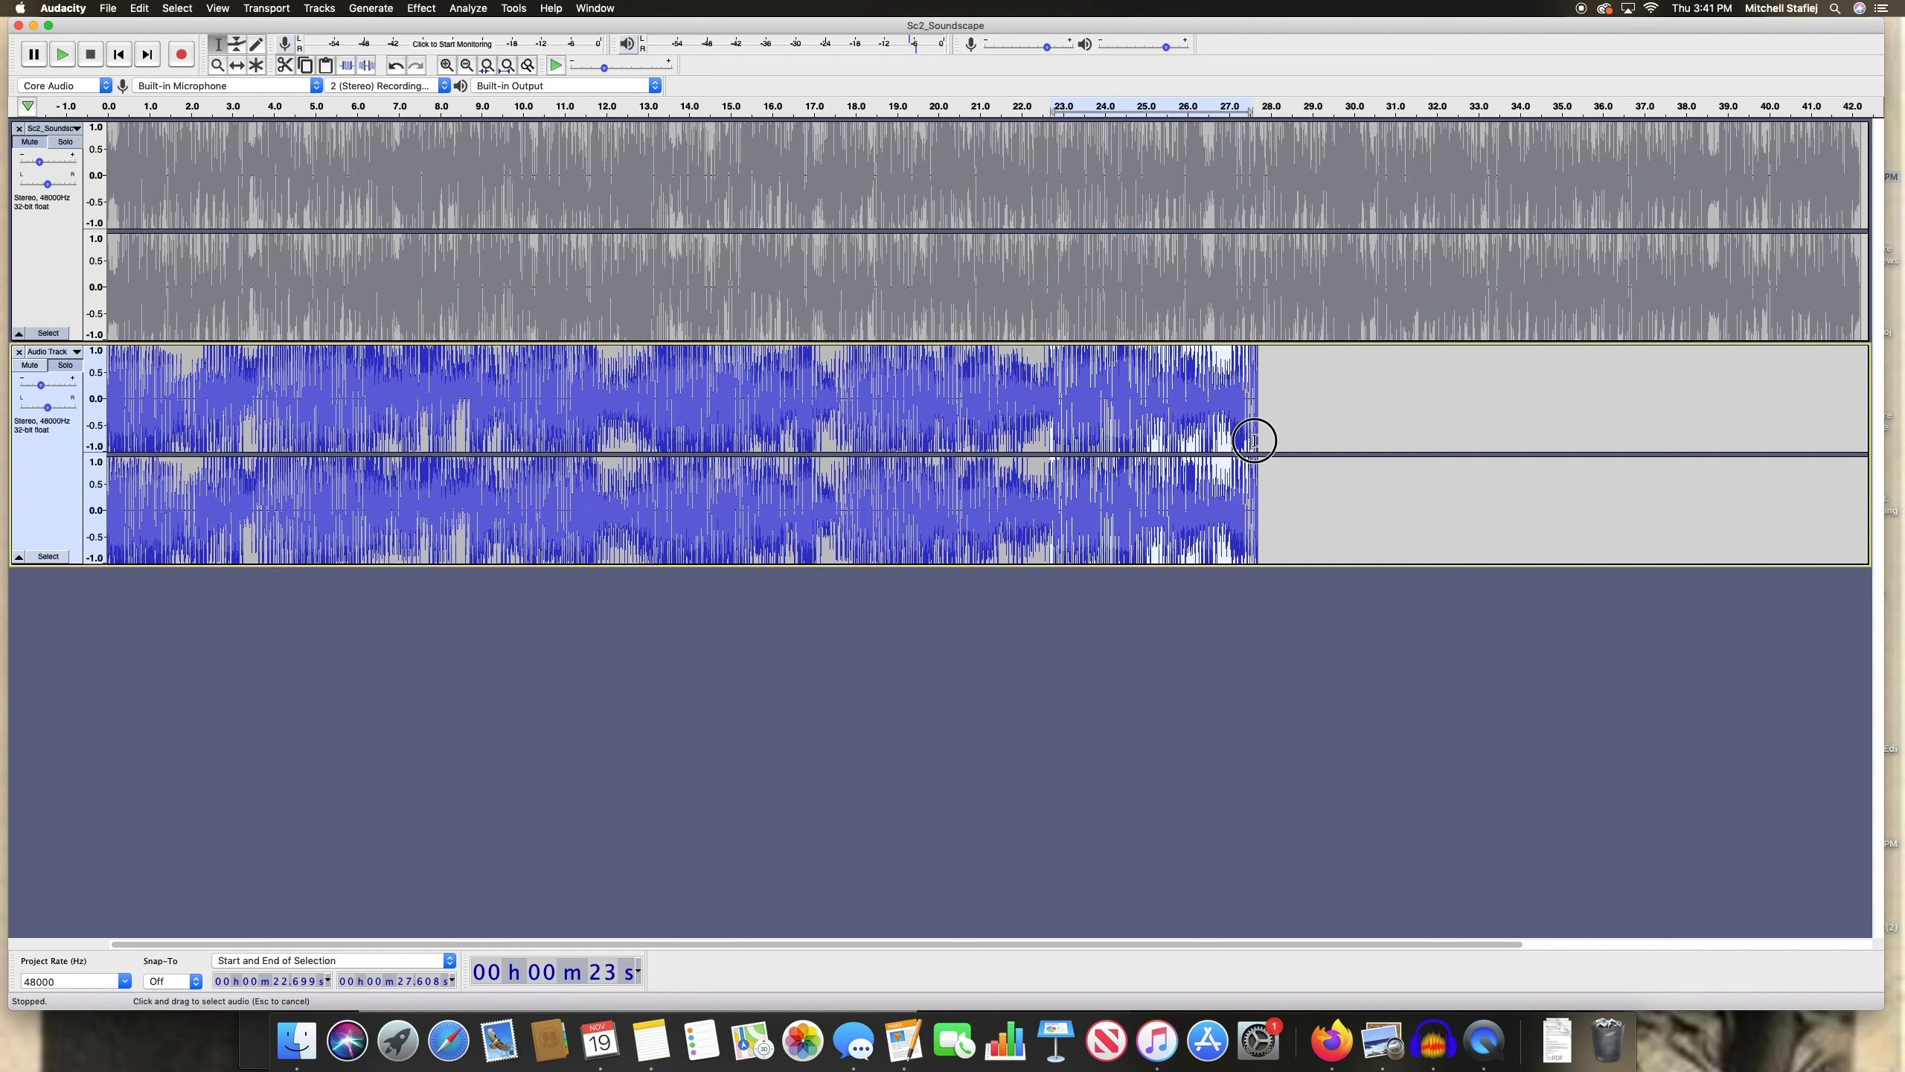
{"action": "left_click", "coordinate": [40, 463]}
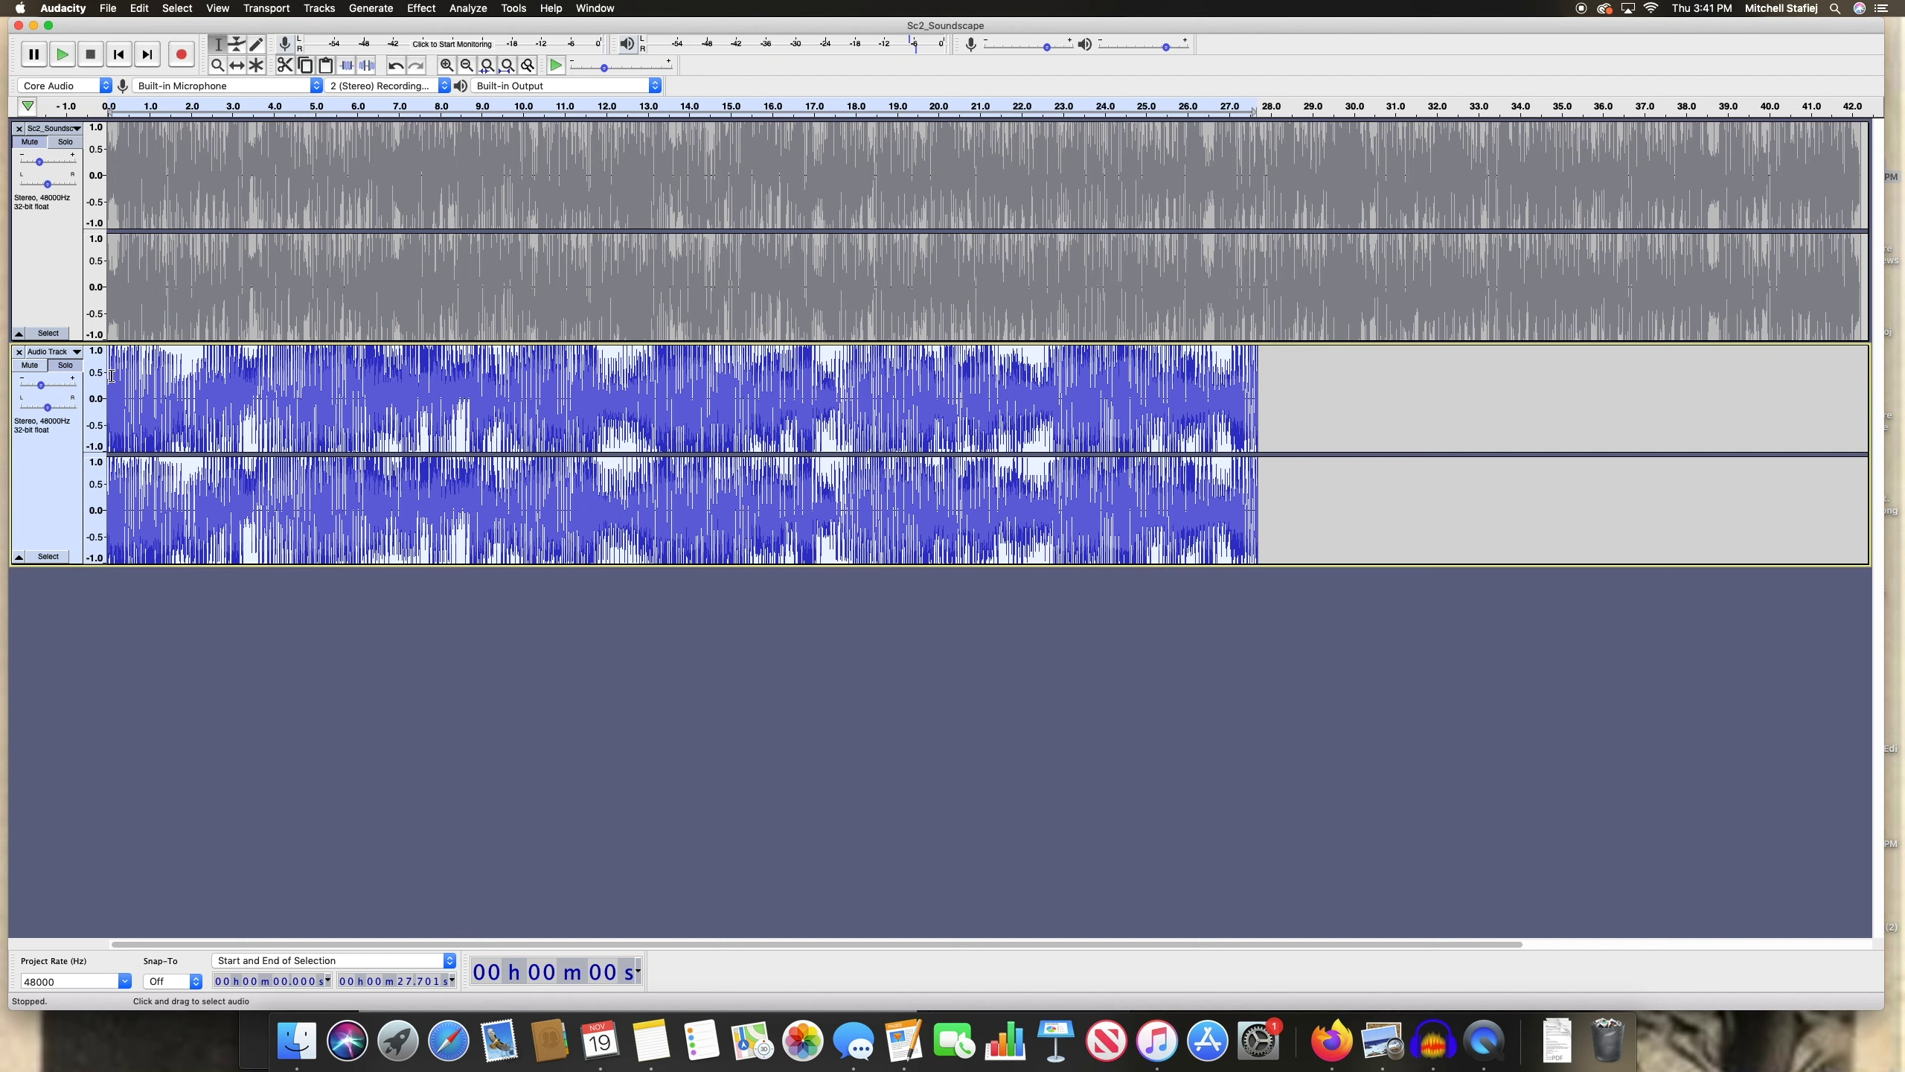
{"action": "left_click", "coordinate": [38, 445], "text": "super"}
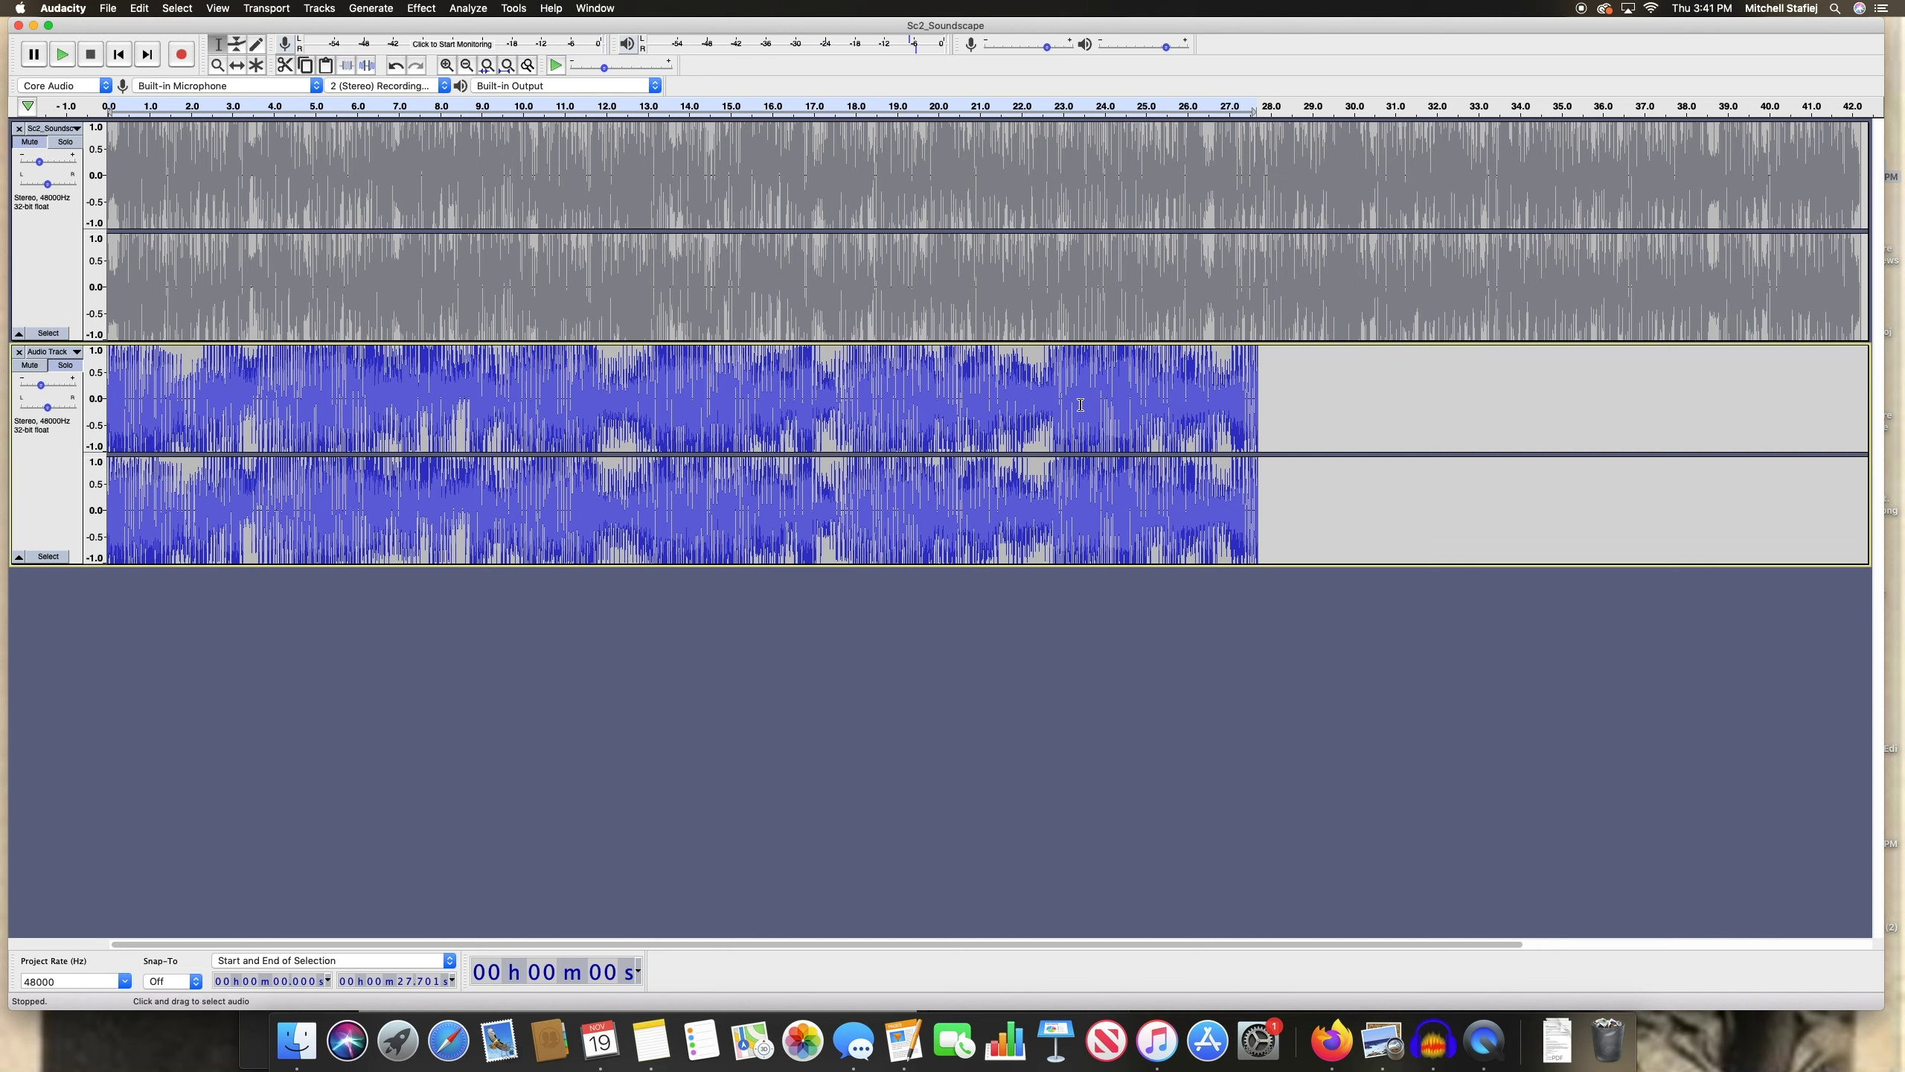
{"action": "left_click", "coordinate": [1008, 417]}
{"action": "left_click_drag", "start_coordinate": [1018, 419], "coordinate": [1260, 427]}
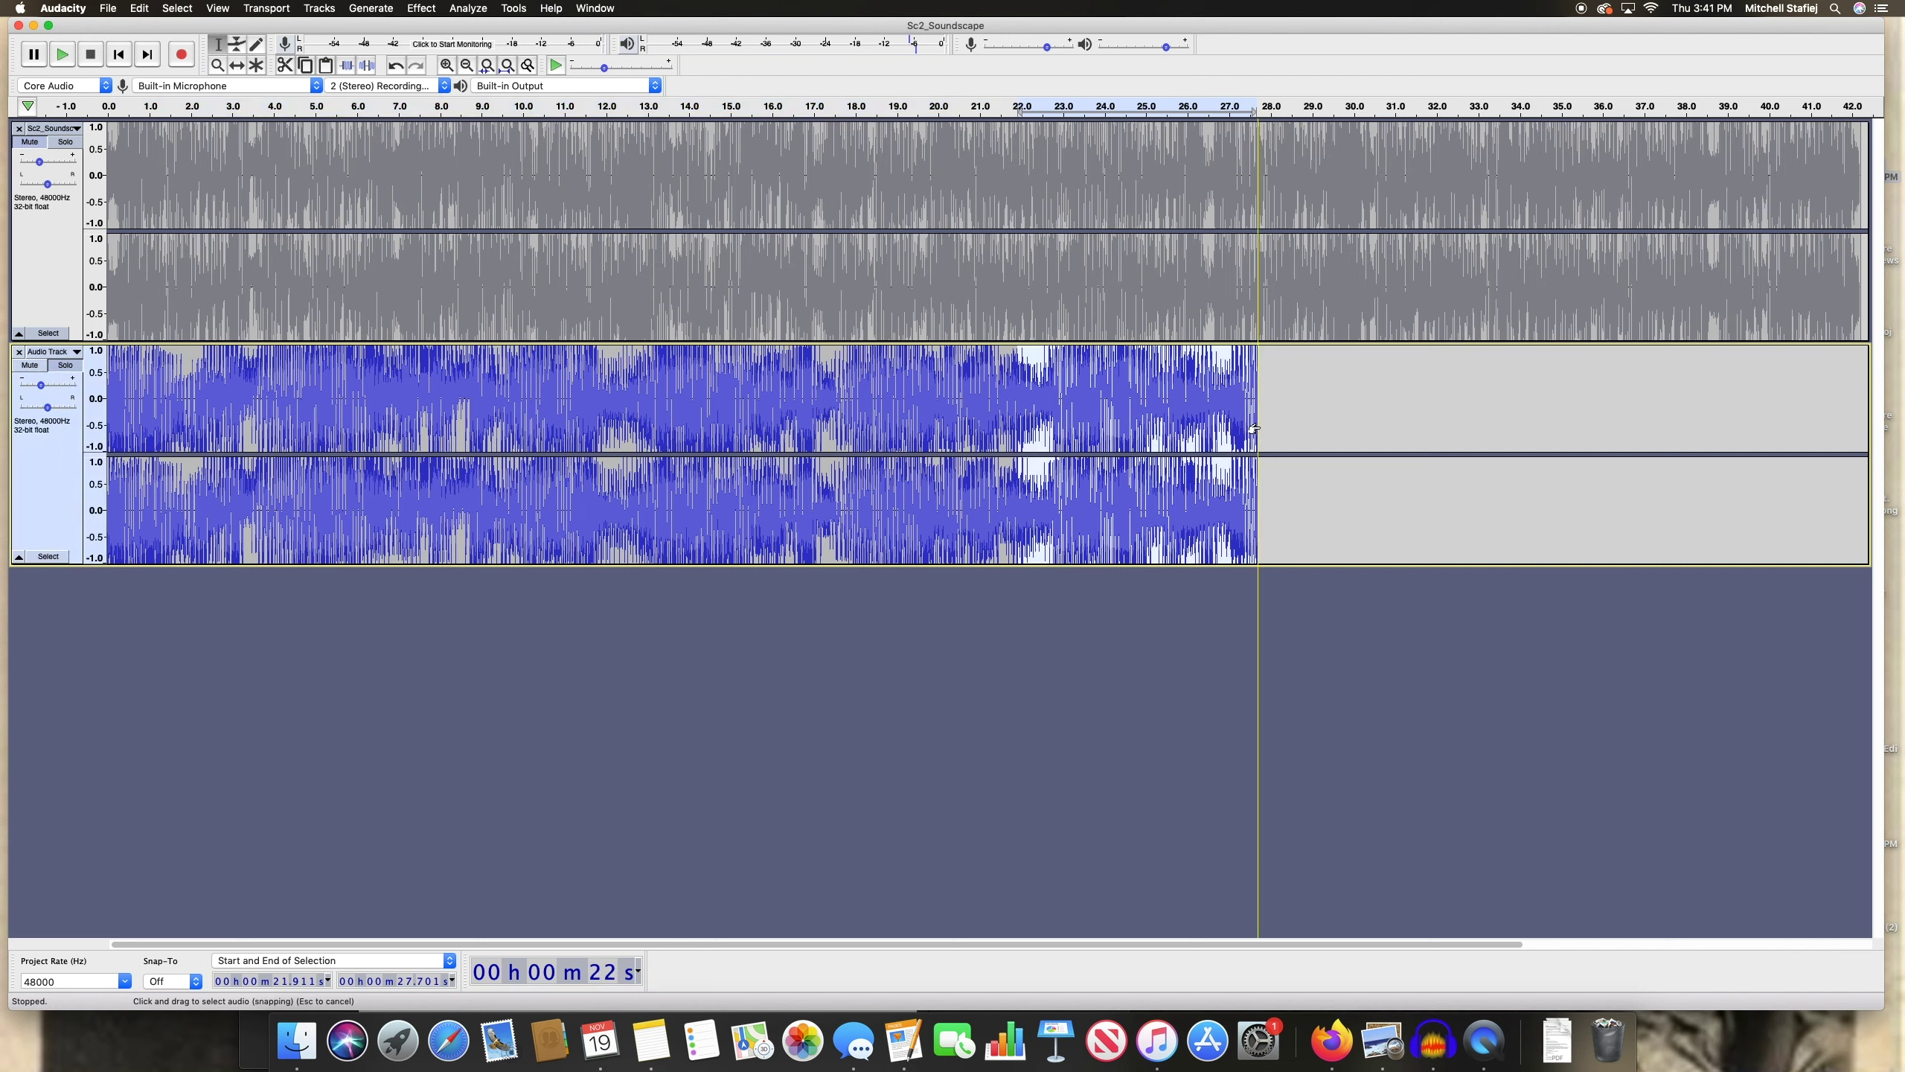
{"action": "left_click", "coordinate": [420, 9]}
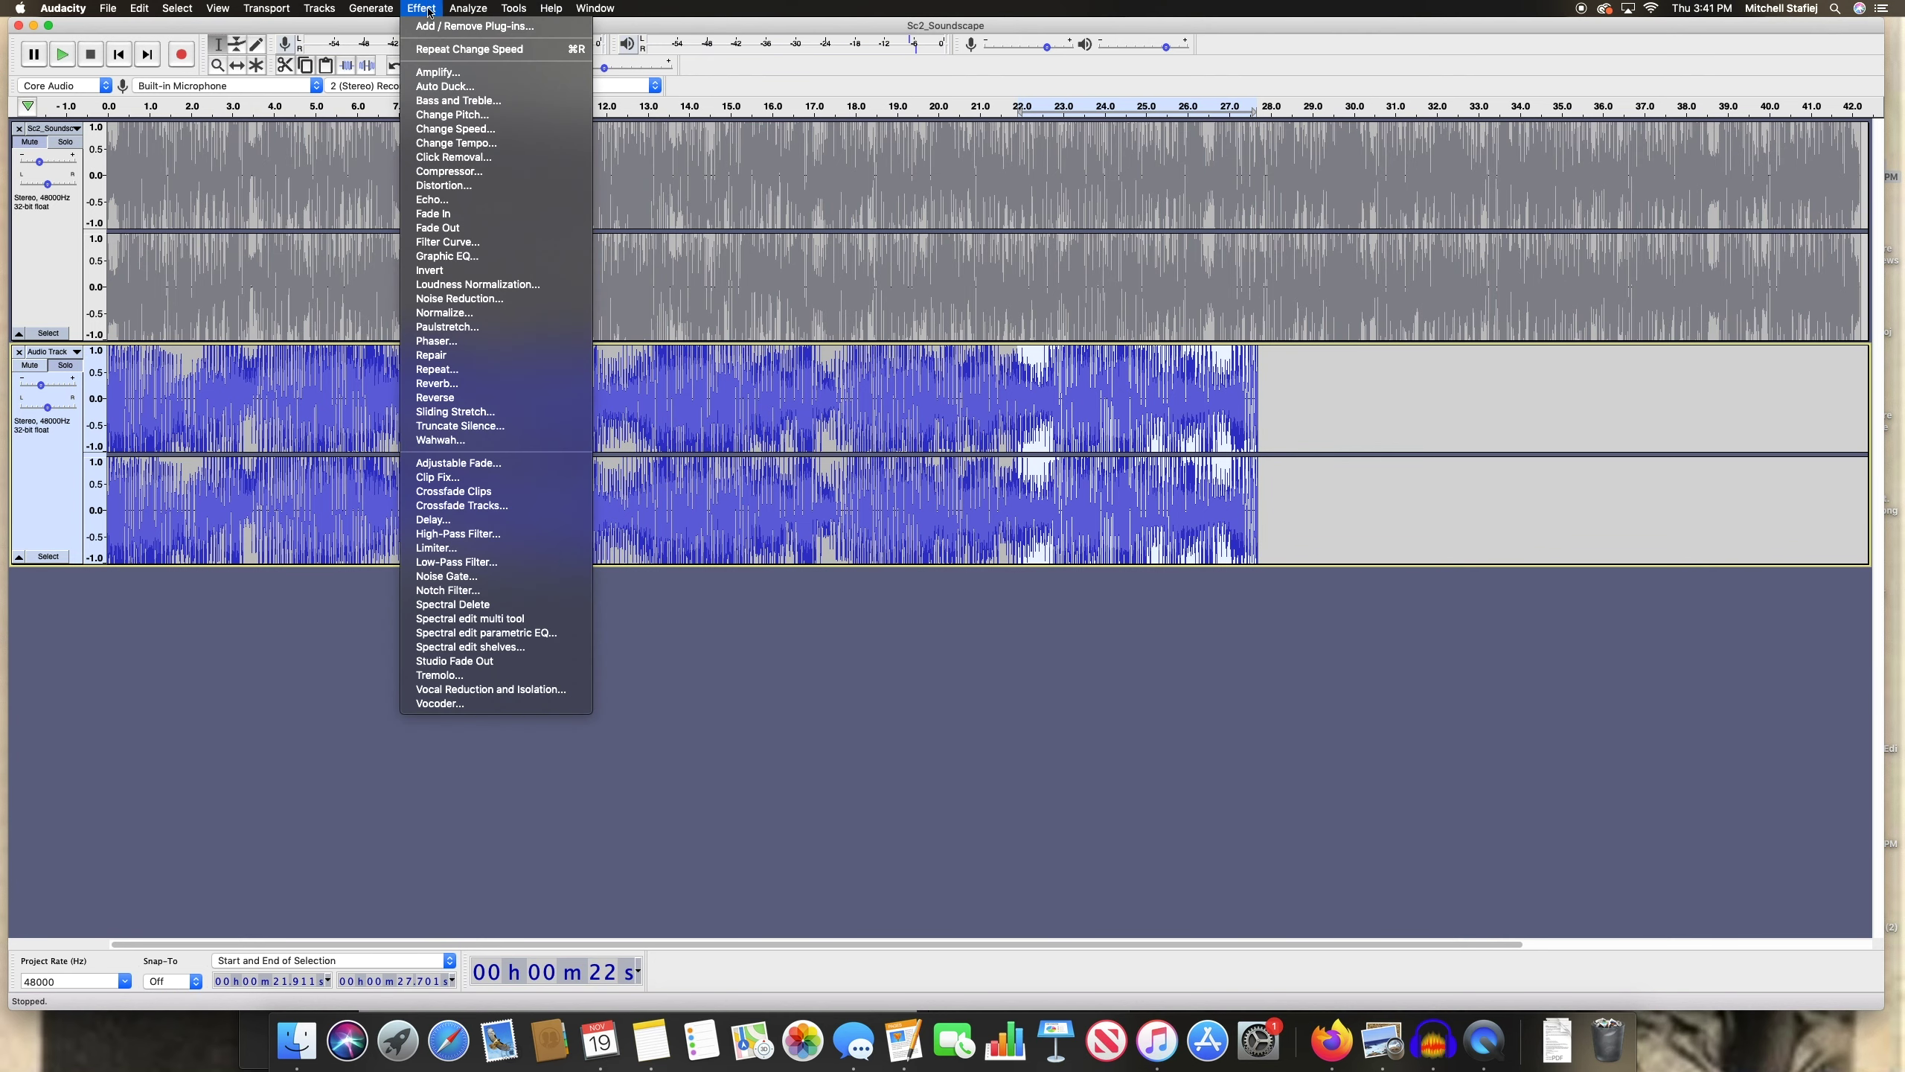
{"action": "left_click", "coordinate": [446, 230]}
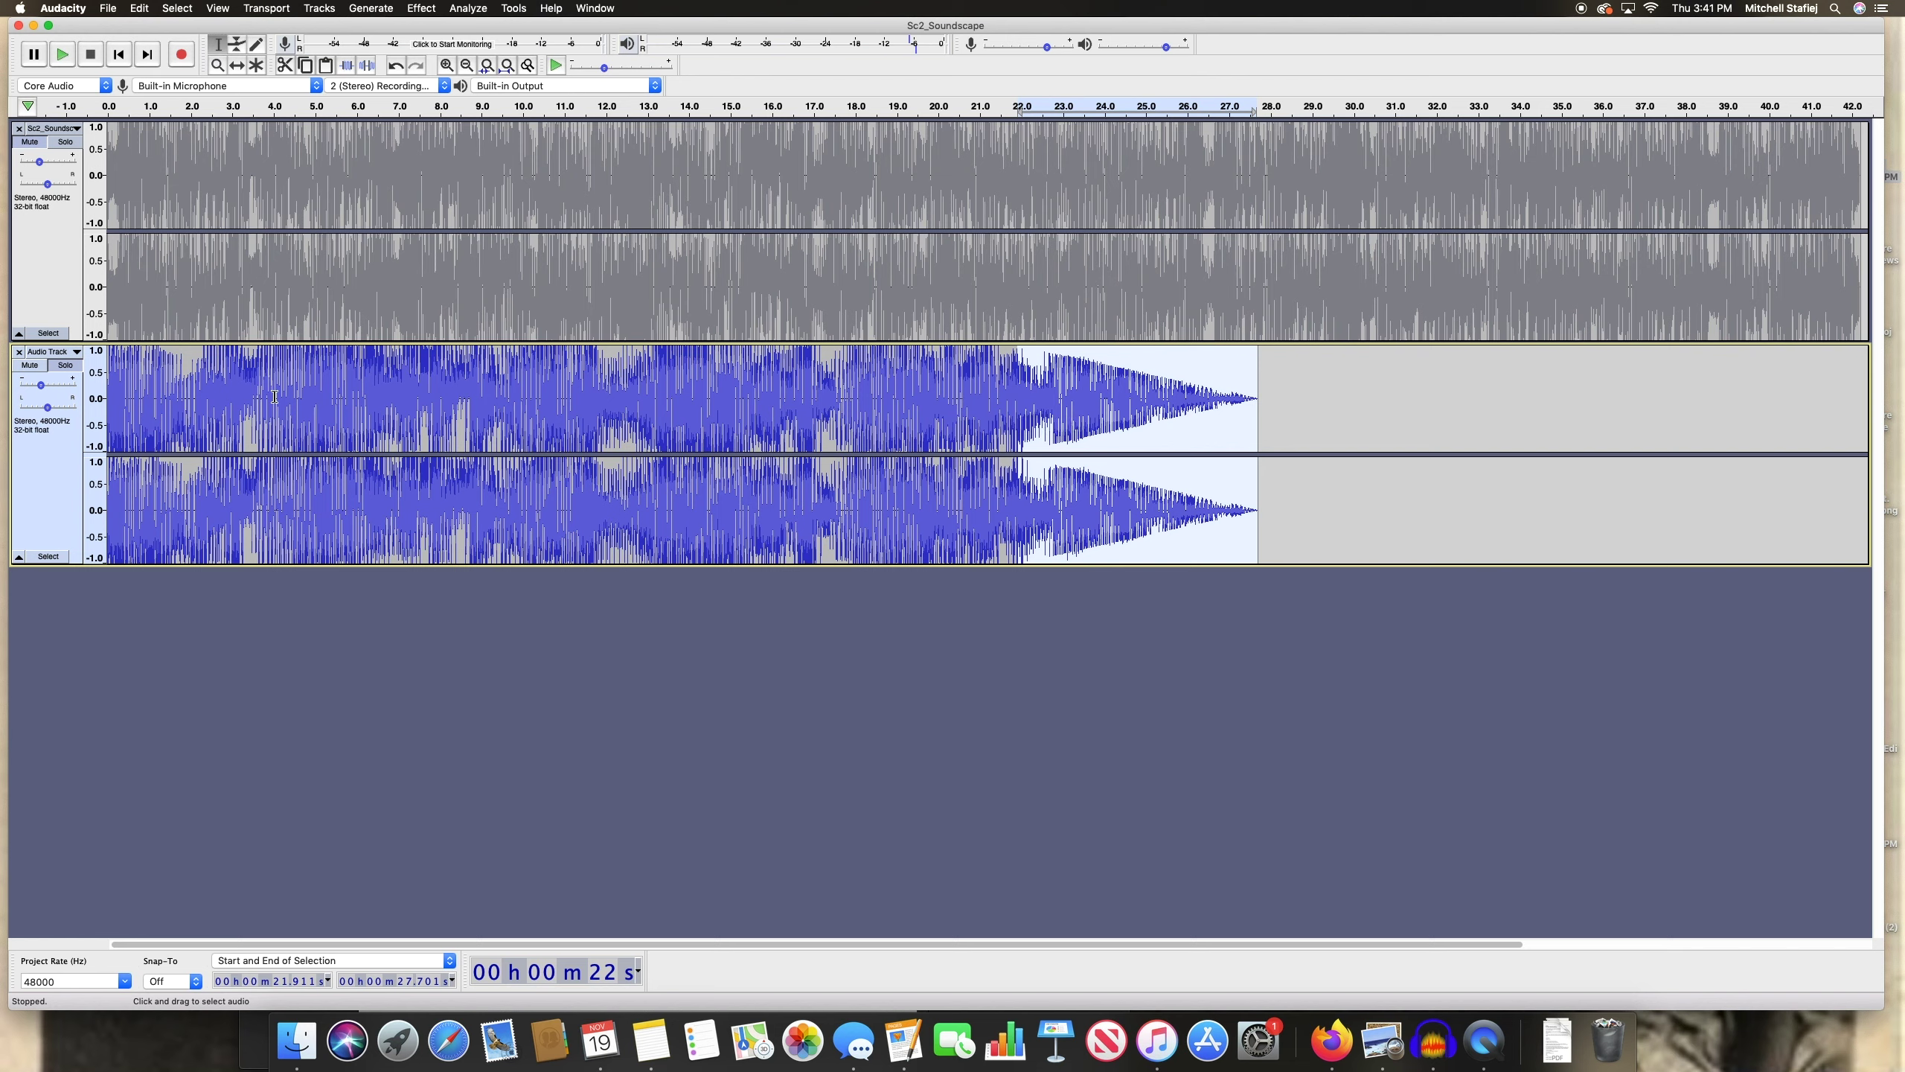
Apply a Fade In to about the first 3.7 s of the second track's clip
{"action": "left_click_drag", "start_coordinate": [264, 396], "coordinate": [94, 397]}
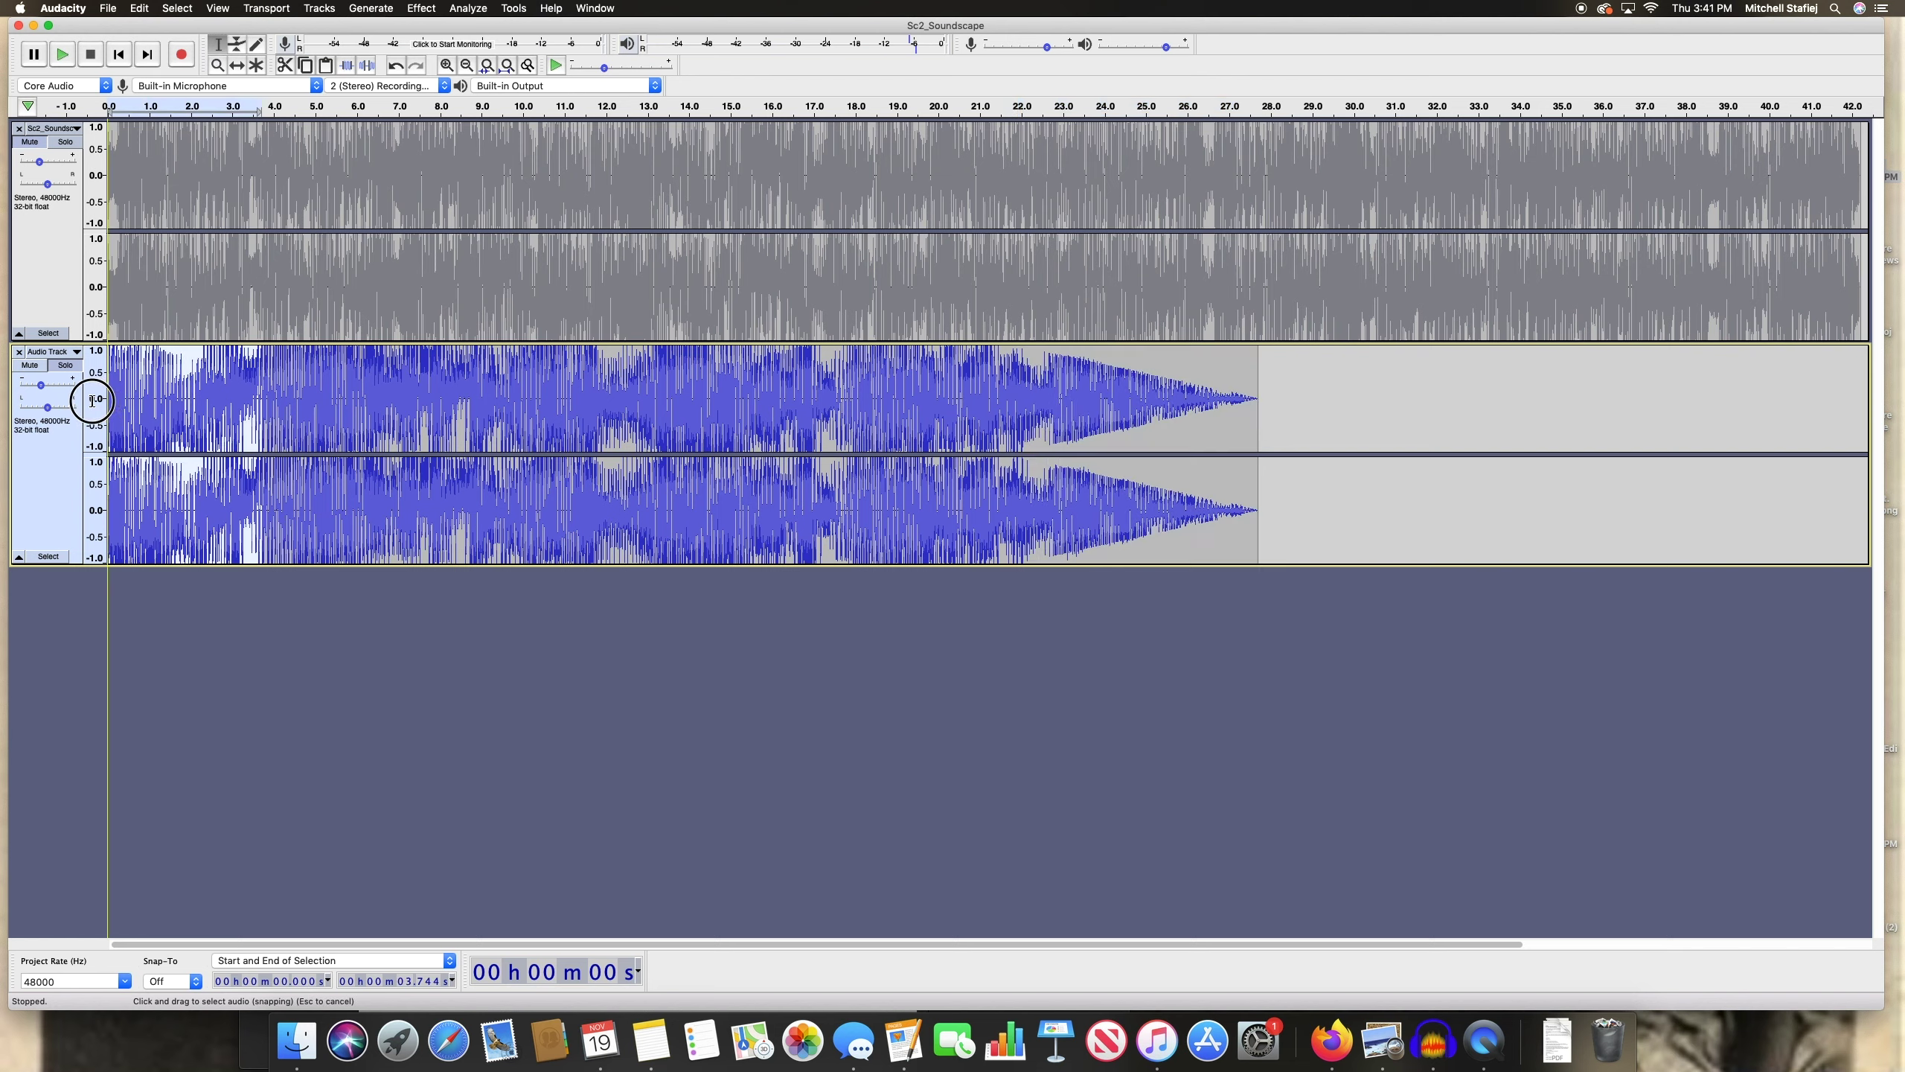
{"action": "left_click", "coordinate": [421, 7]}
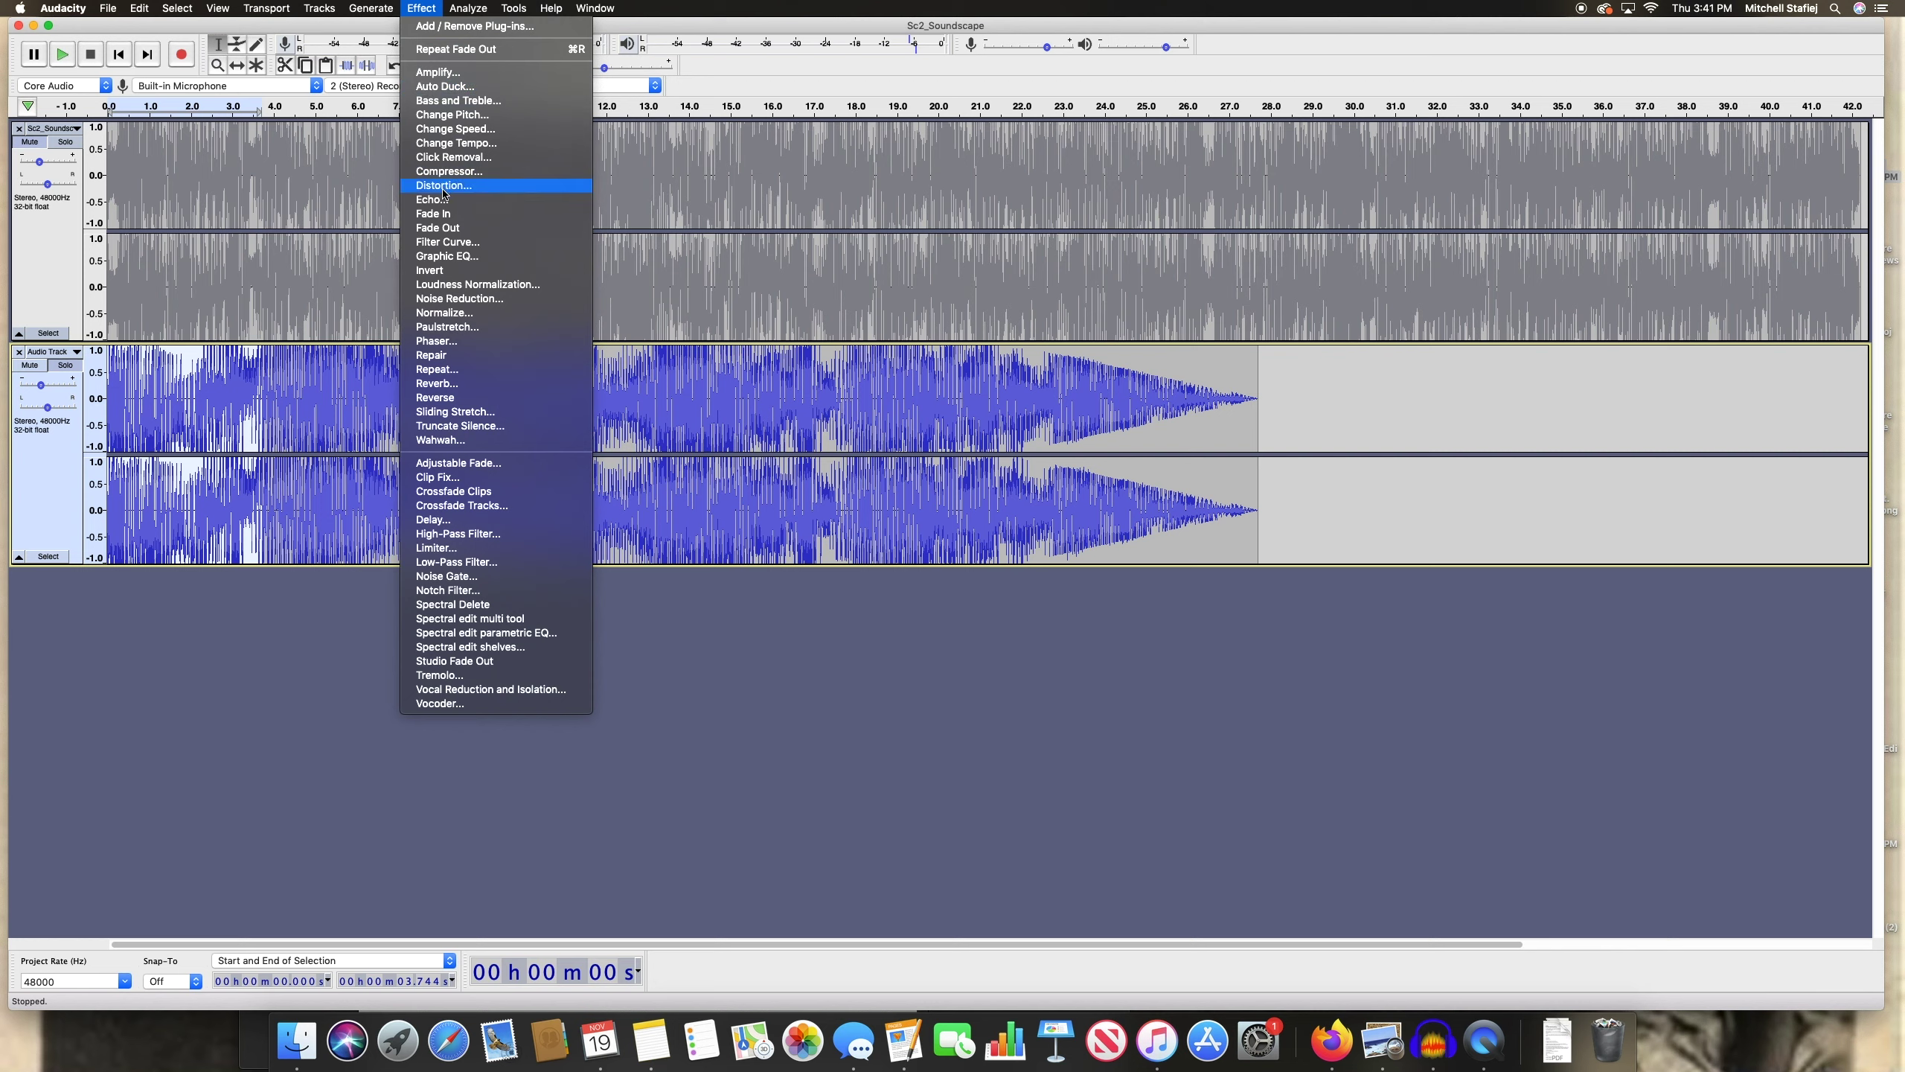
{"action": "left_click", "coordinate": [441, 213]}
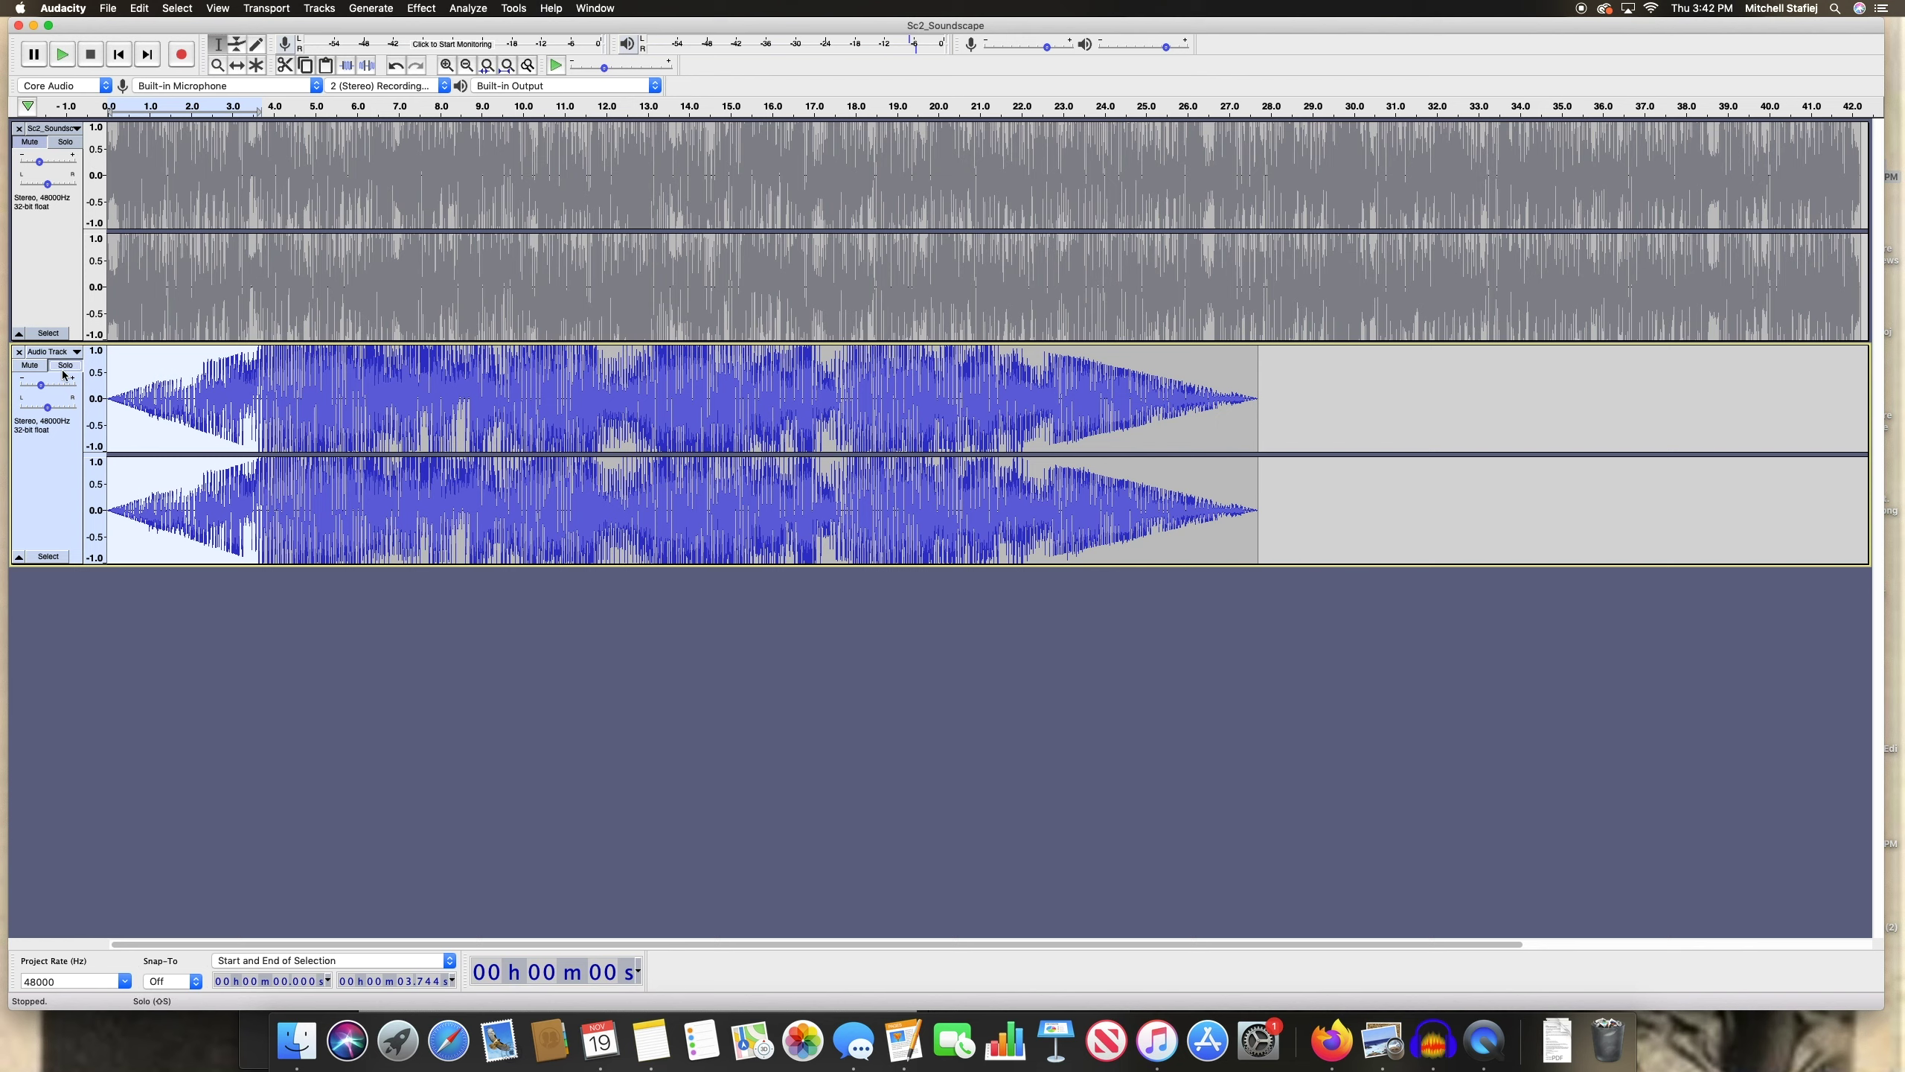
{"action": "left_click", "coordinate": [438, 6]}
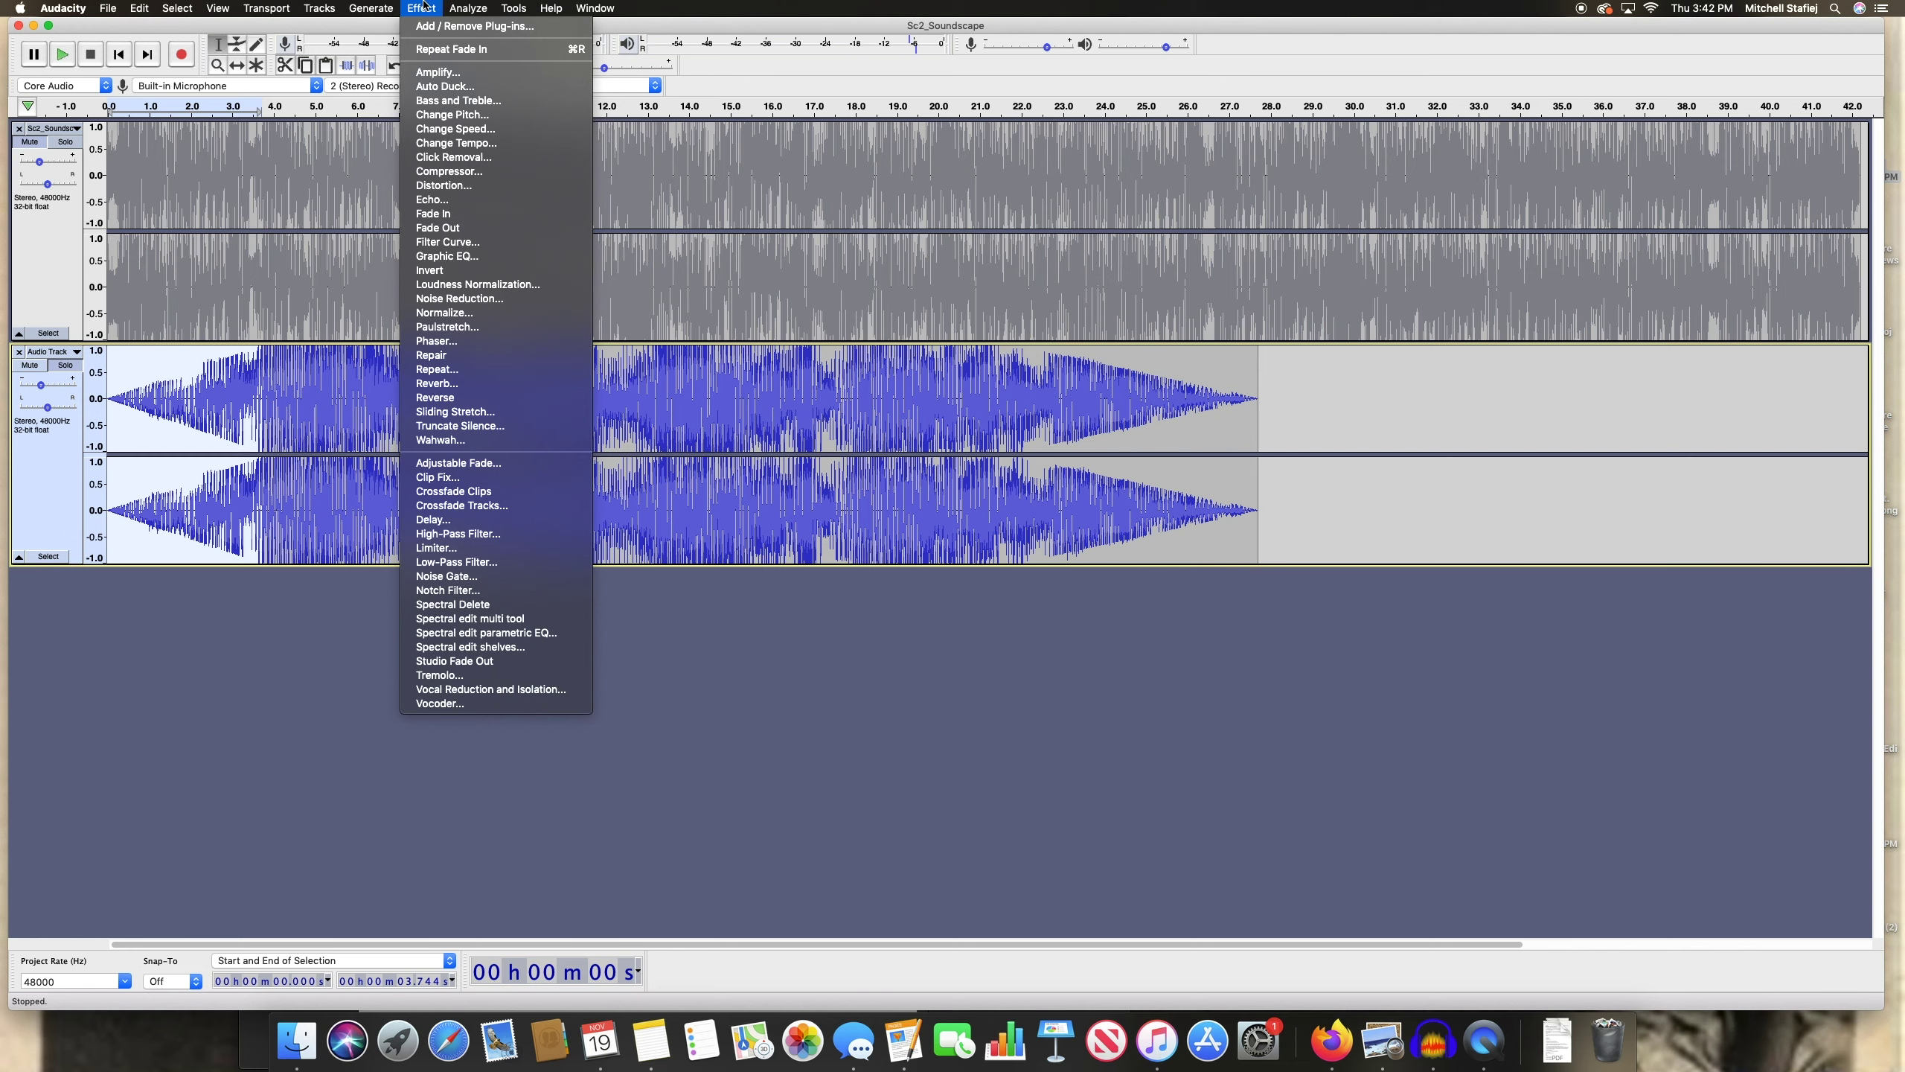
{"action": "left_click", "coordinate": [427, 7]}
{"action": "left_click", "coordinate": [1052, 386]}
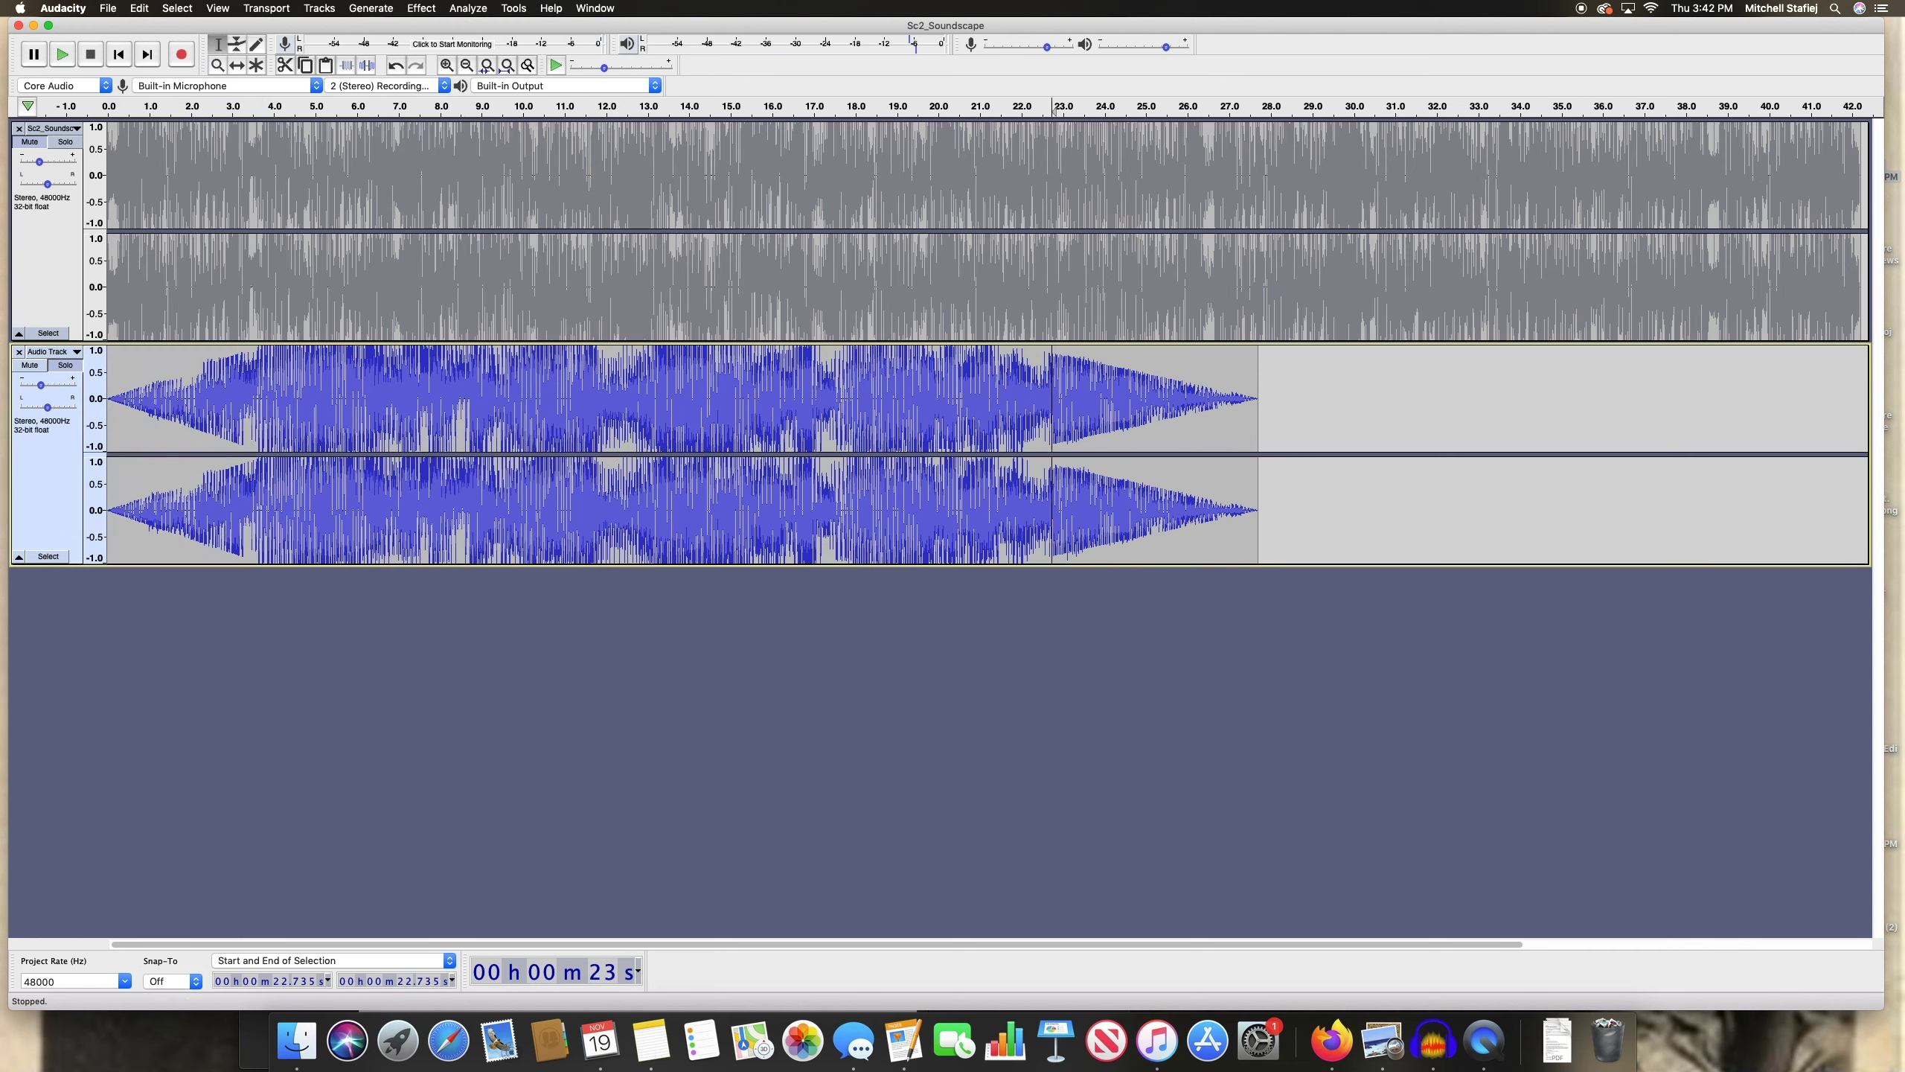
{"action": "left_click", "coordinate": [421, 8]}
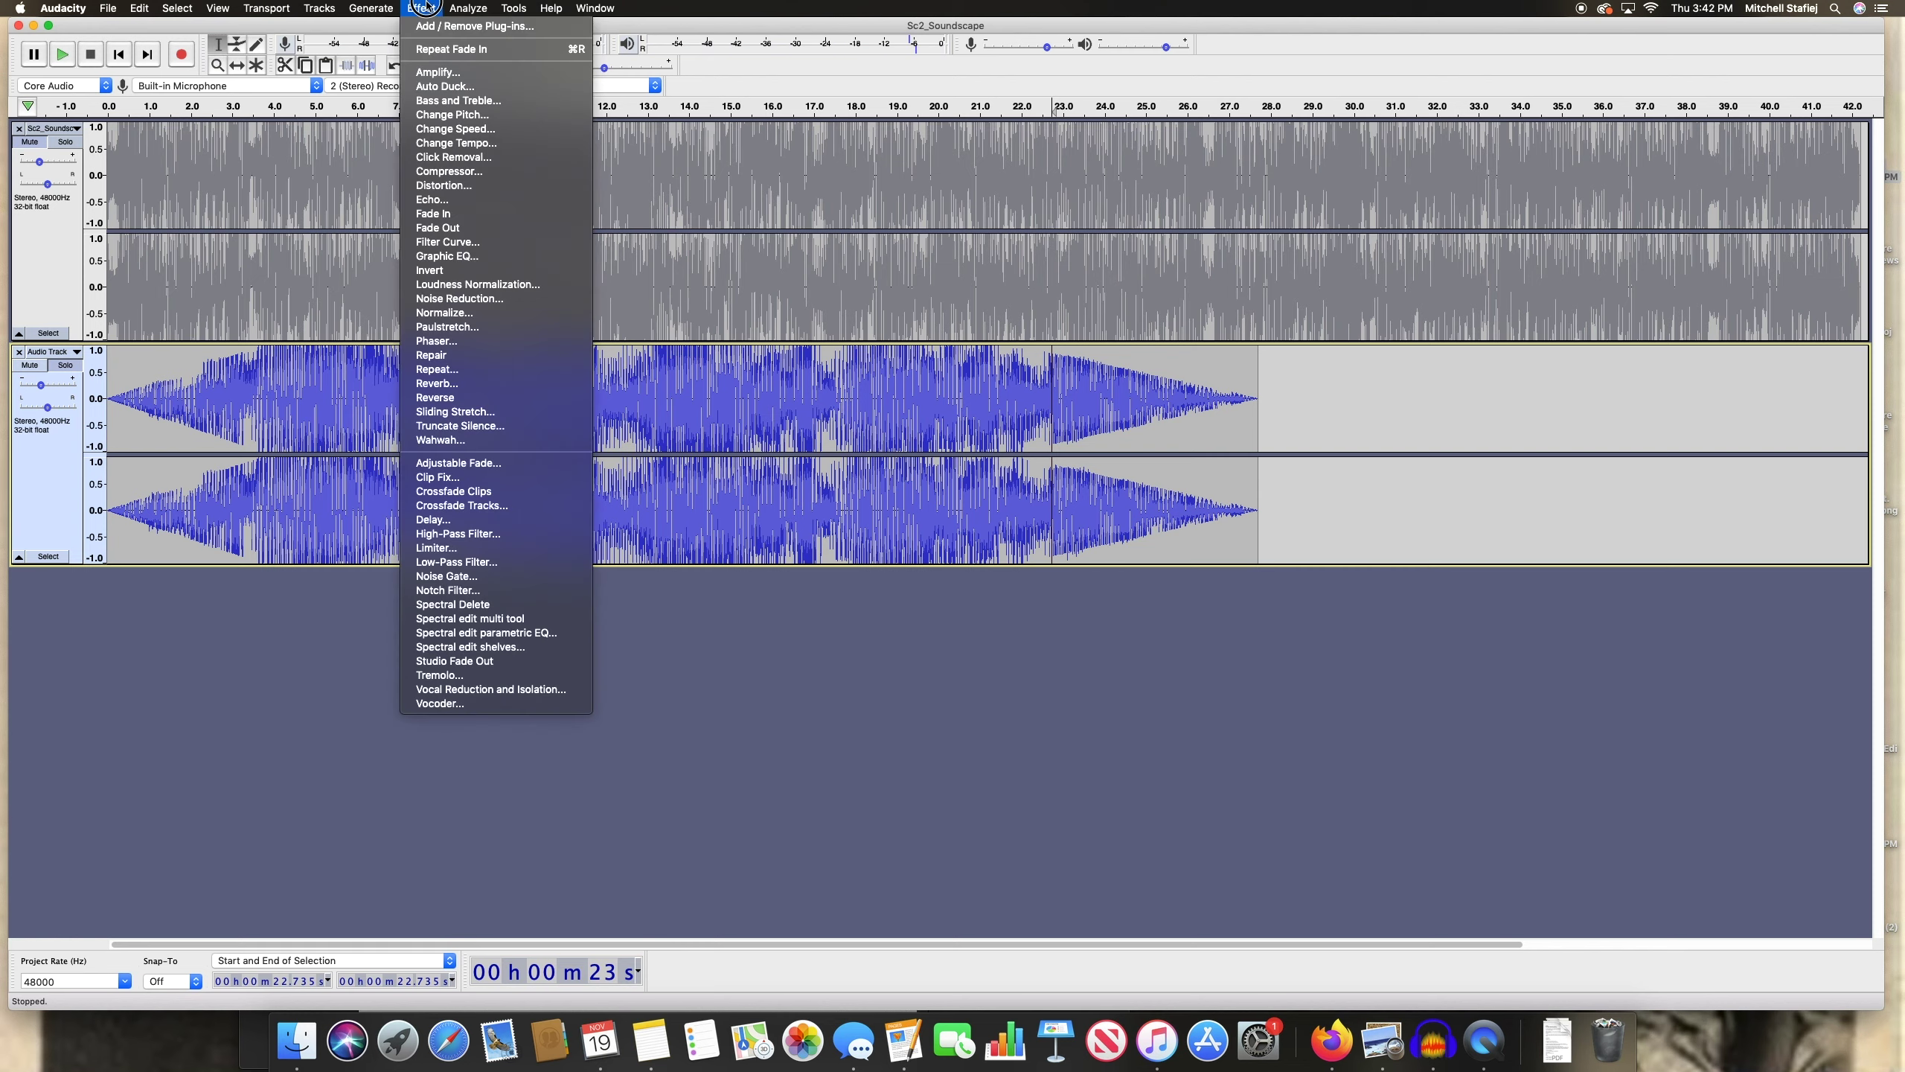
{"action": "left_click", "coordinate": [778, 271]}
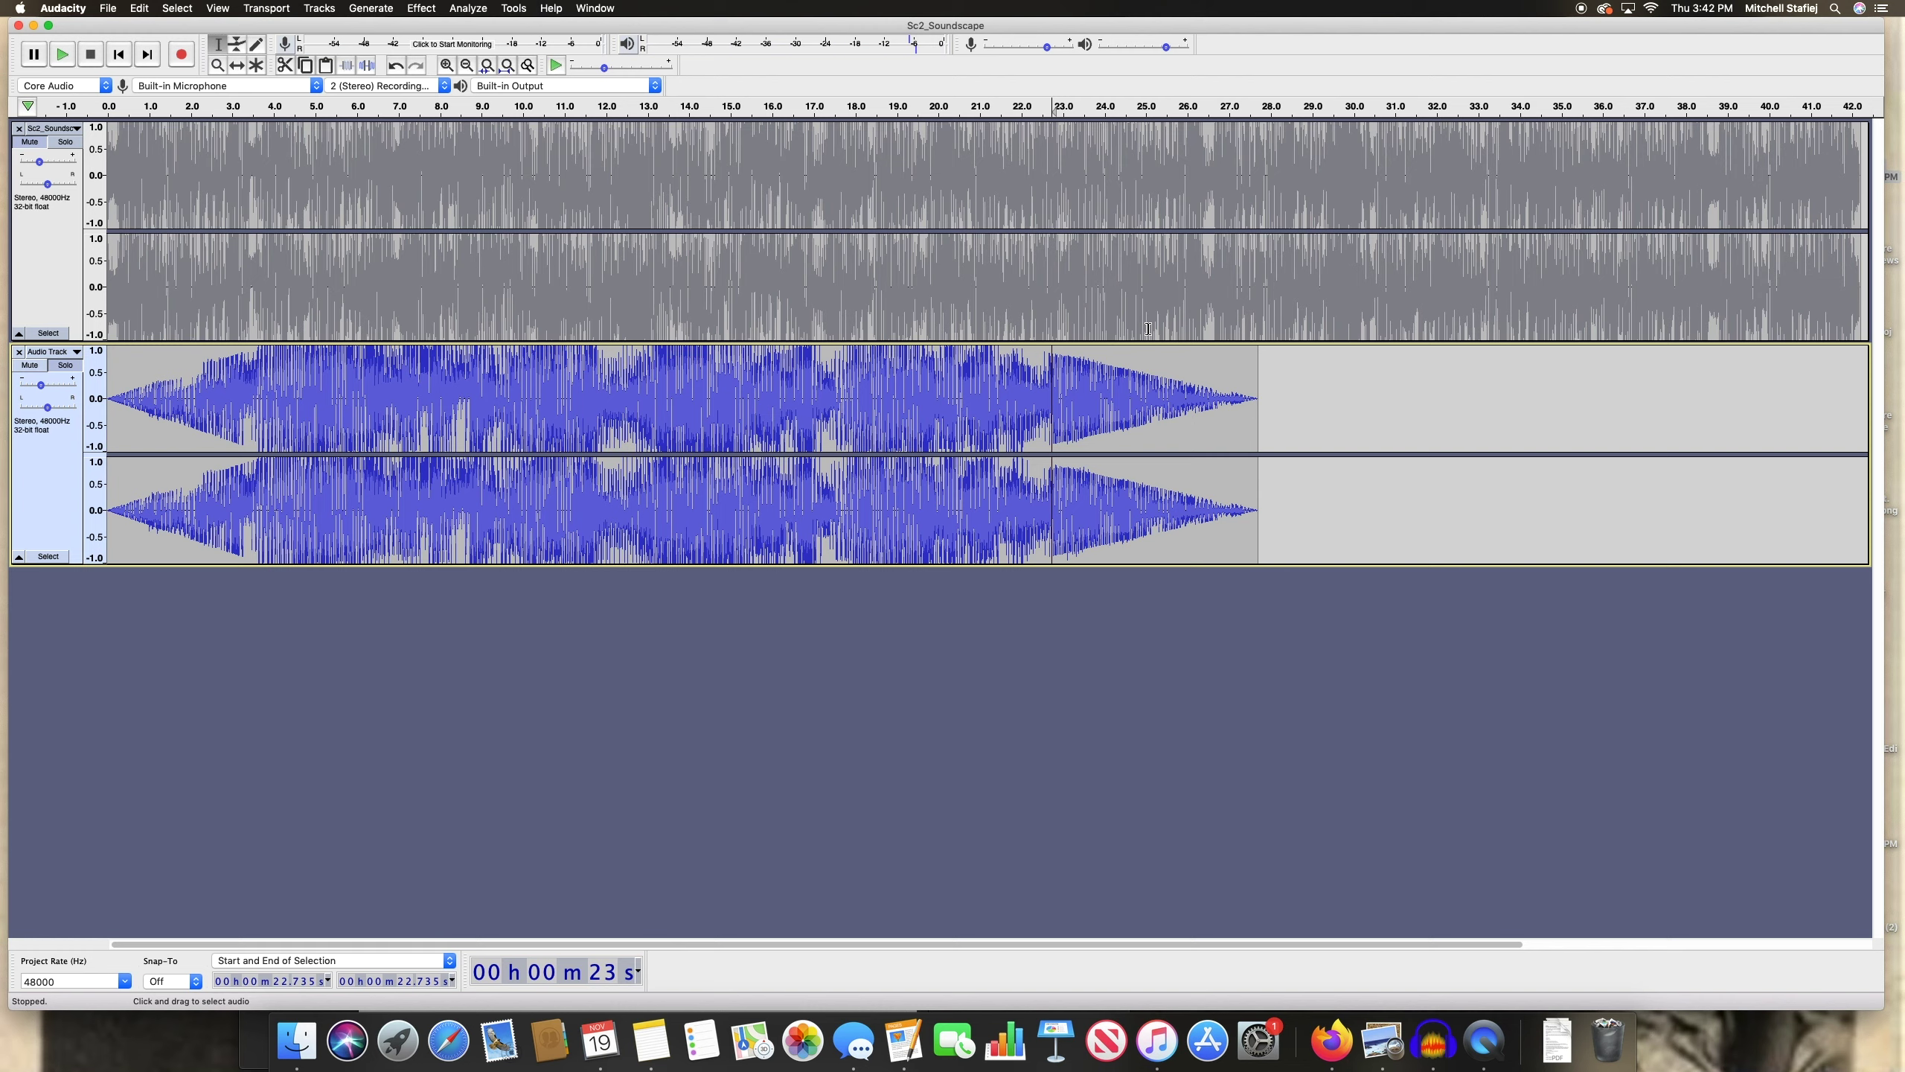
{"action": "left_click", "coordinate": [418, 9]}
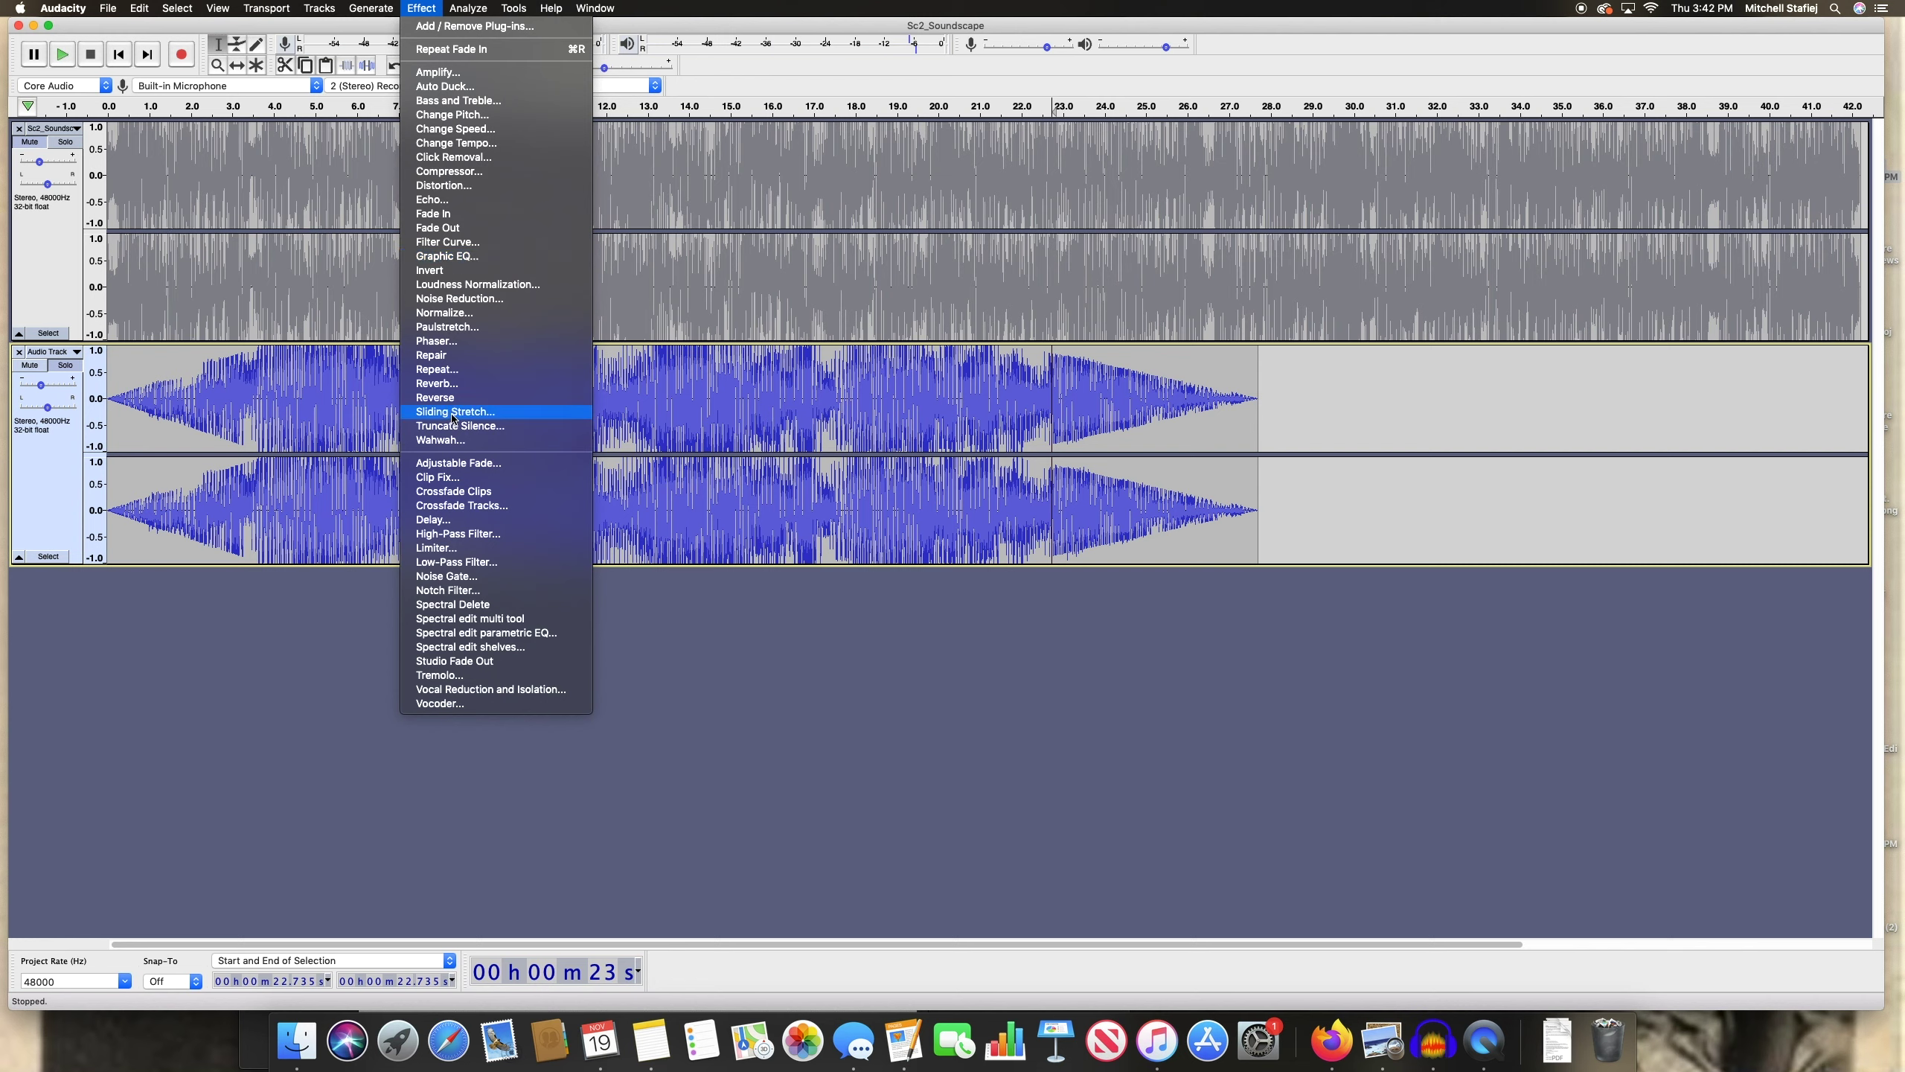
Select the whole second track and undo both the fade in and the fade out
{"action": "left_click", "coordinate": [12, 495]}
{"action": "left_click", "coordinate": [12, 495]}
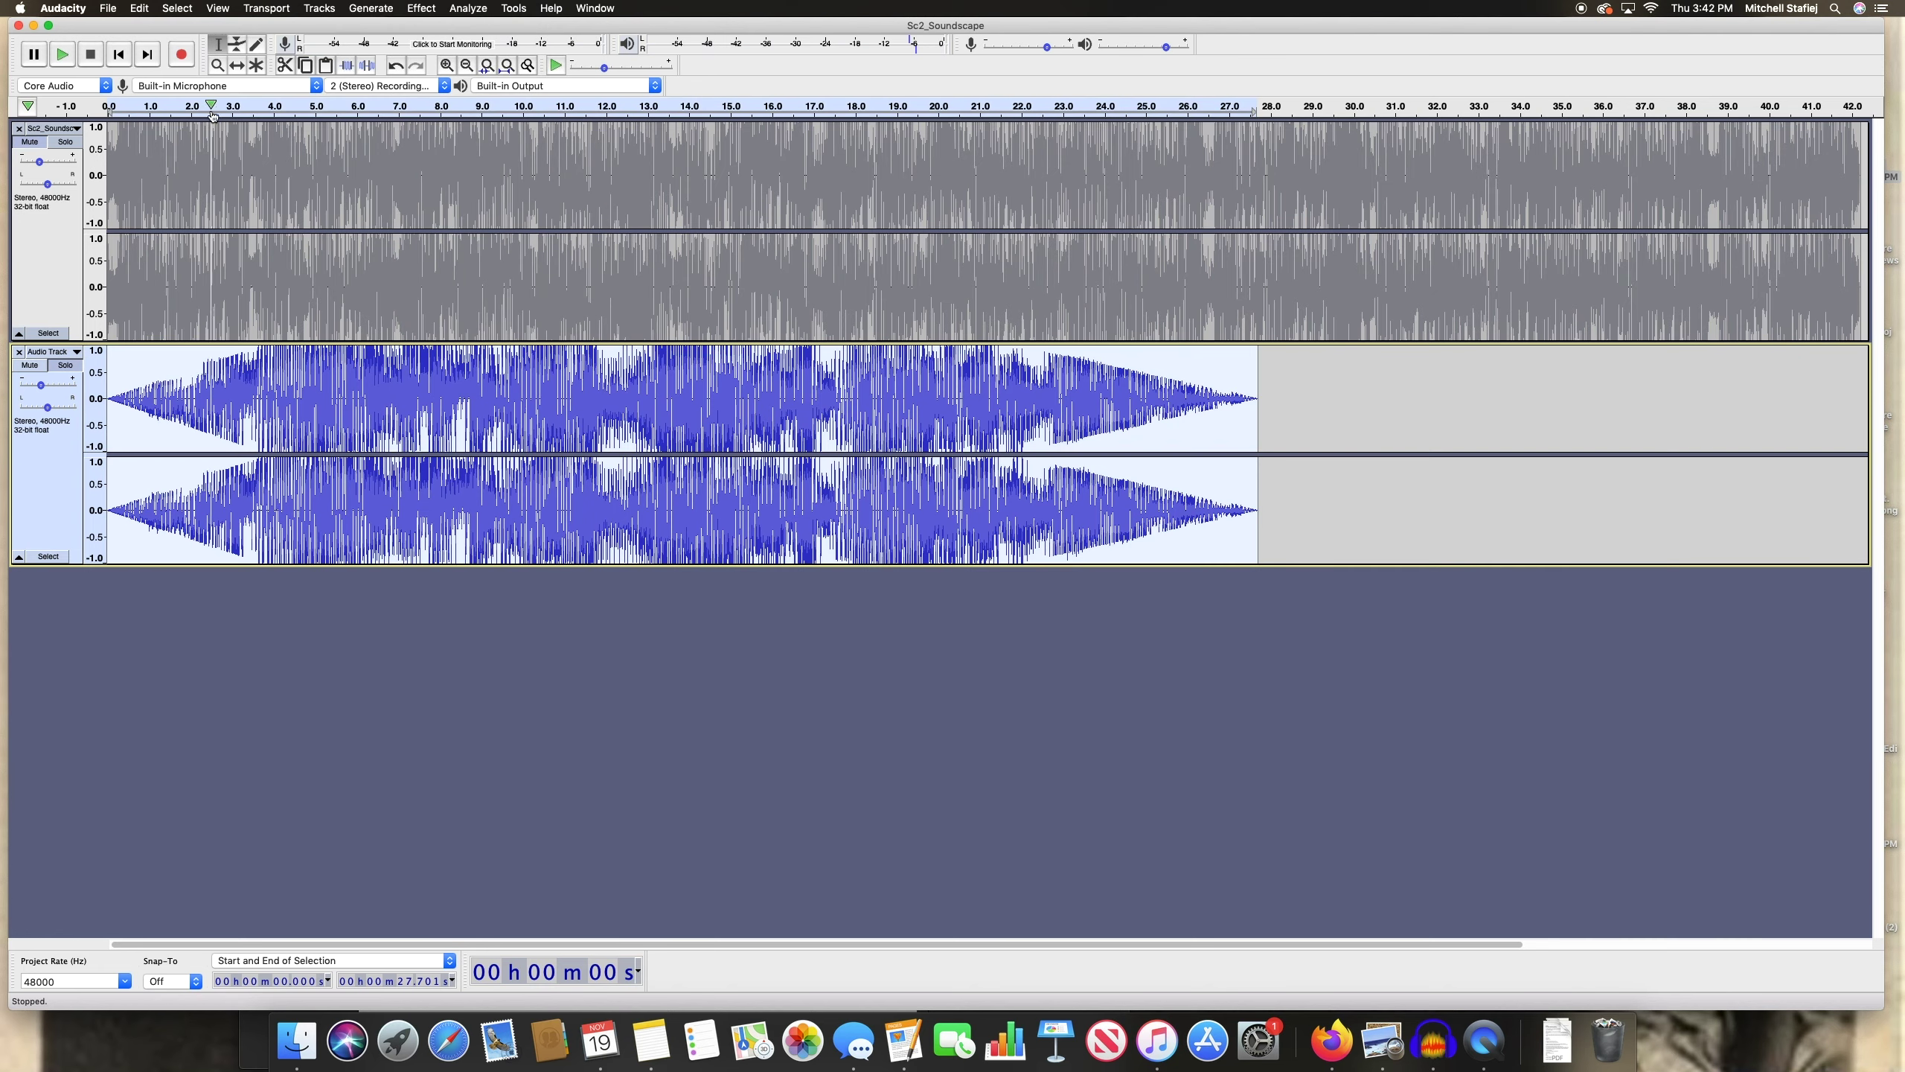
{"action": "key", "text": "super+z"}
{"action": "key", "text": "super+z"}
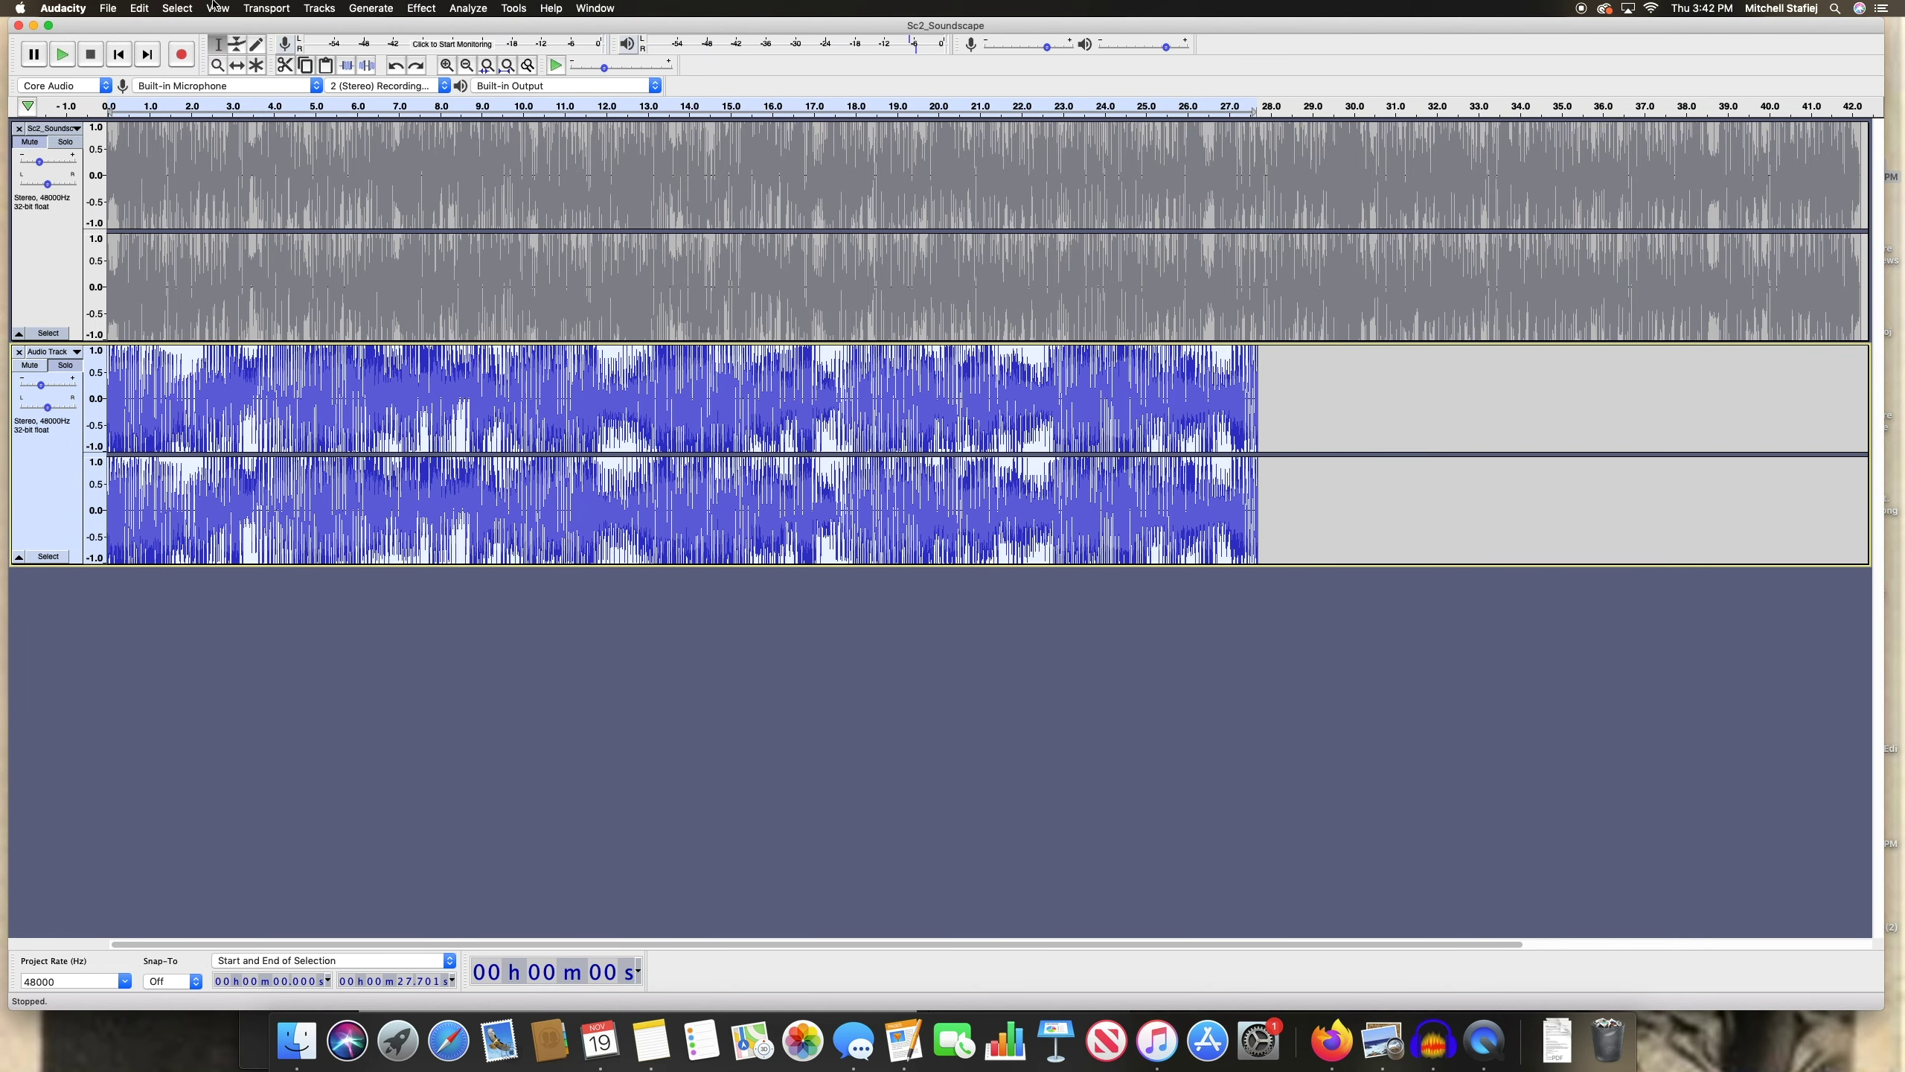
Reverse the second track's clip and play it from about 0.6 s with the system volume raised, and stop playback
{"action": "left_click", "coordinate": [404, 6]}
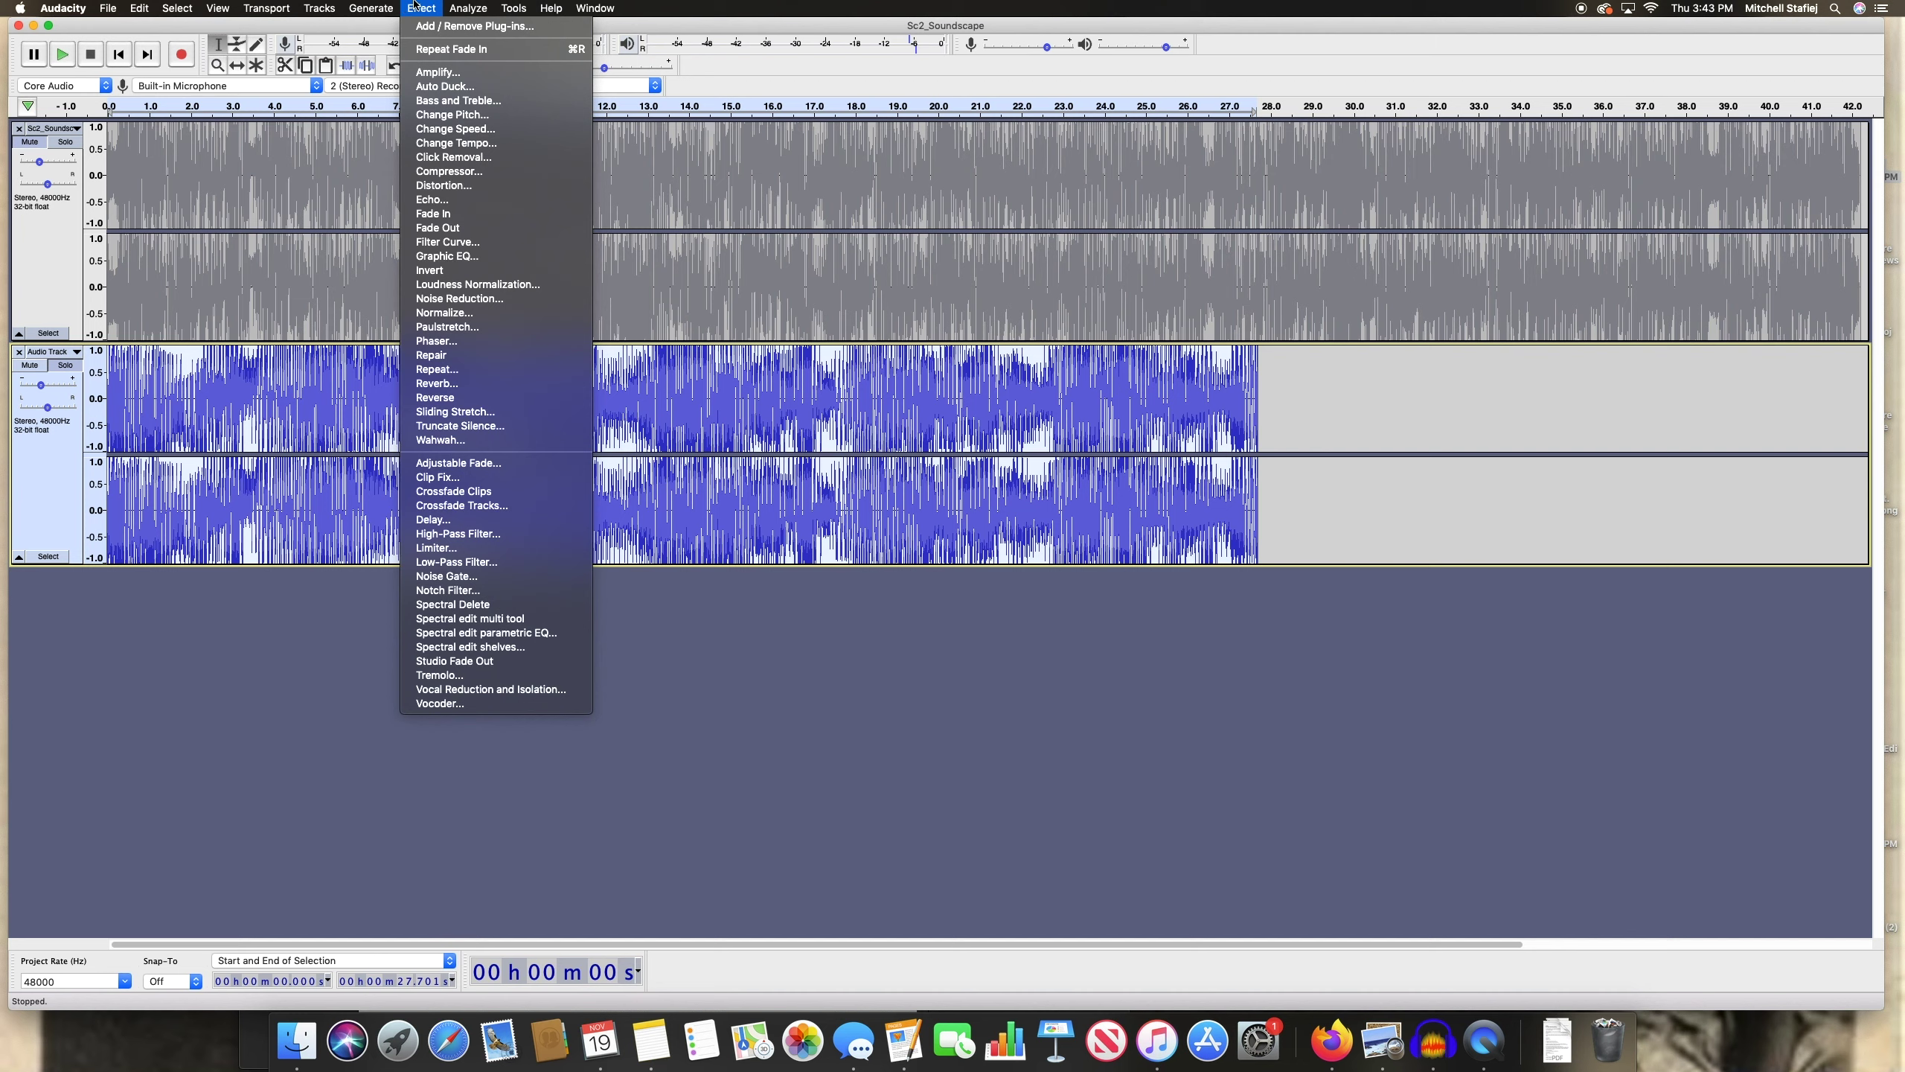
{"action": "left_click", "coordinate": [435, 397]}
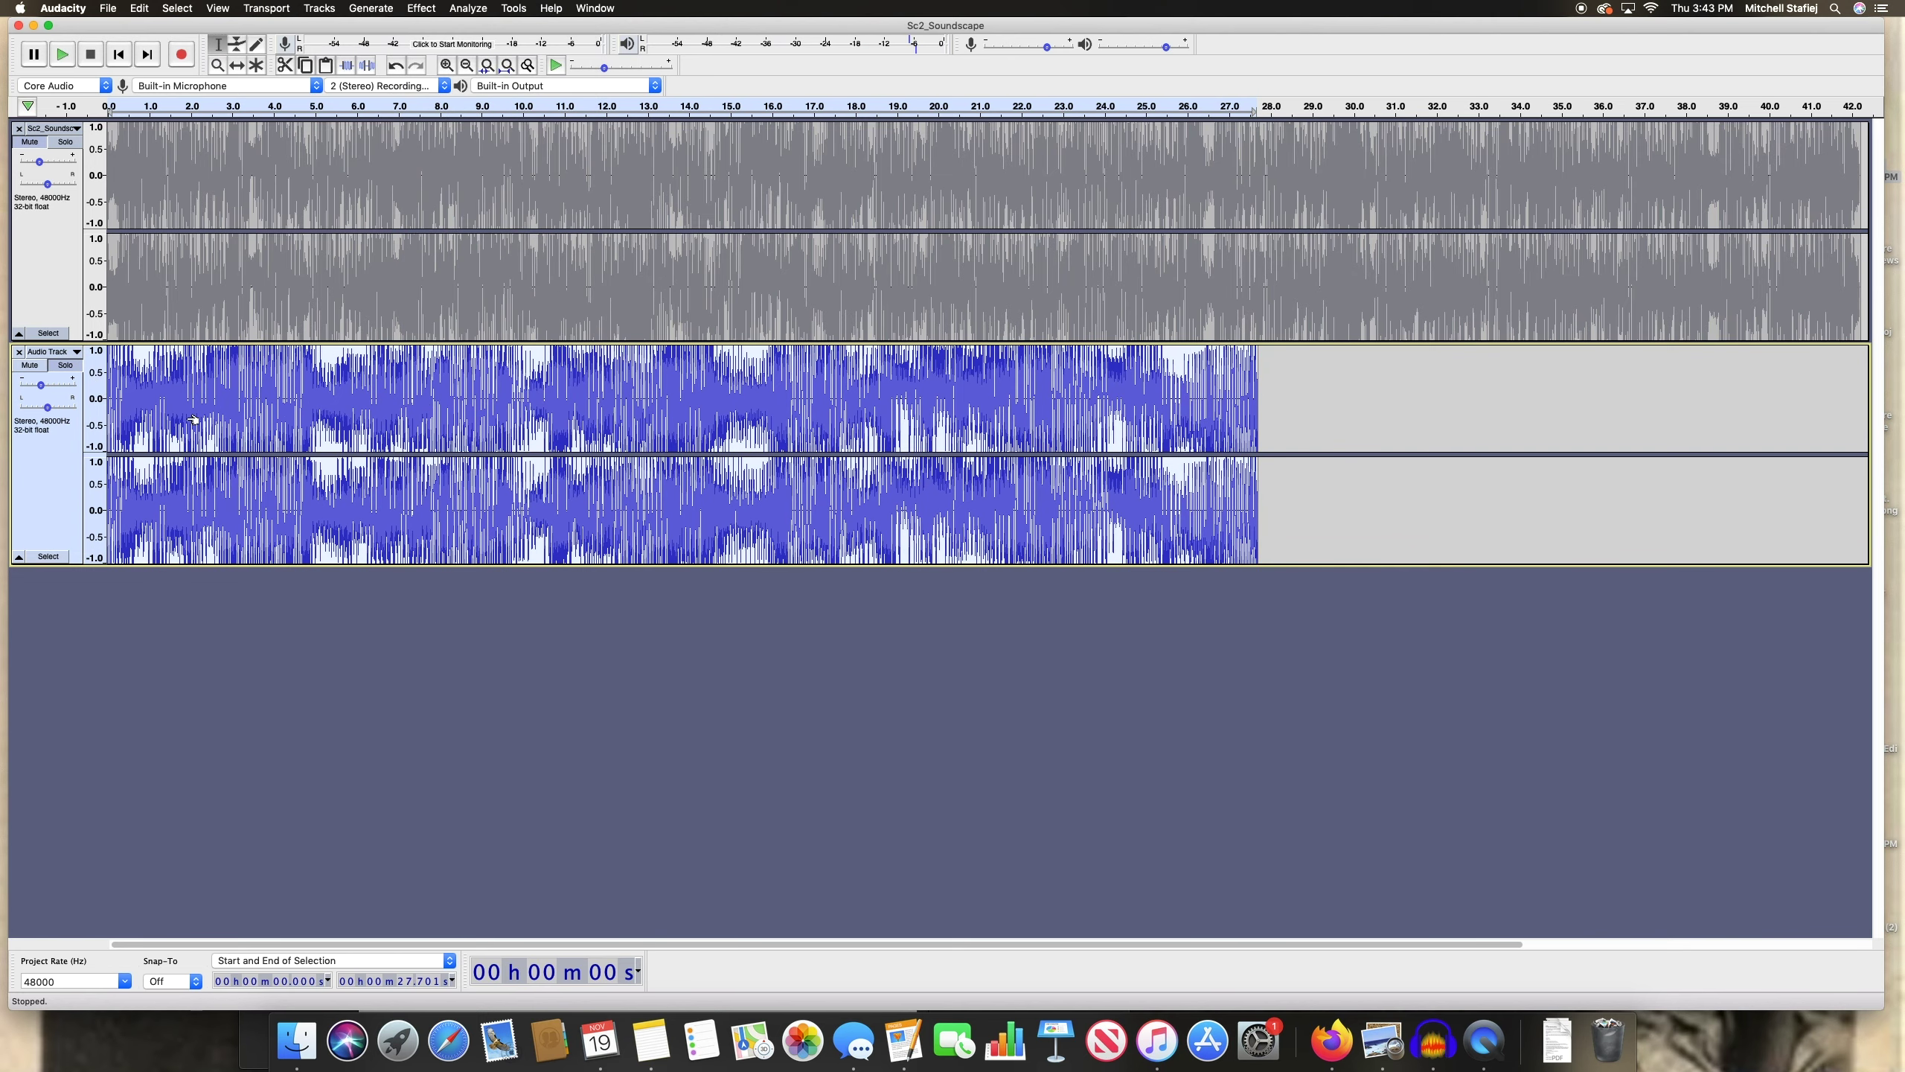
{"action": "left_click", "coordinate": [124, 411]}
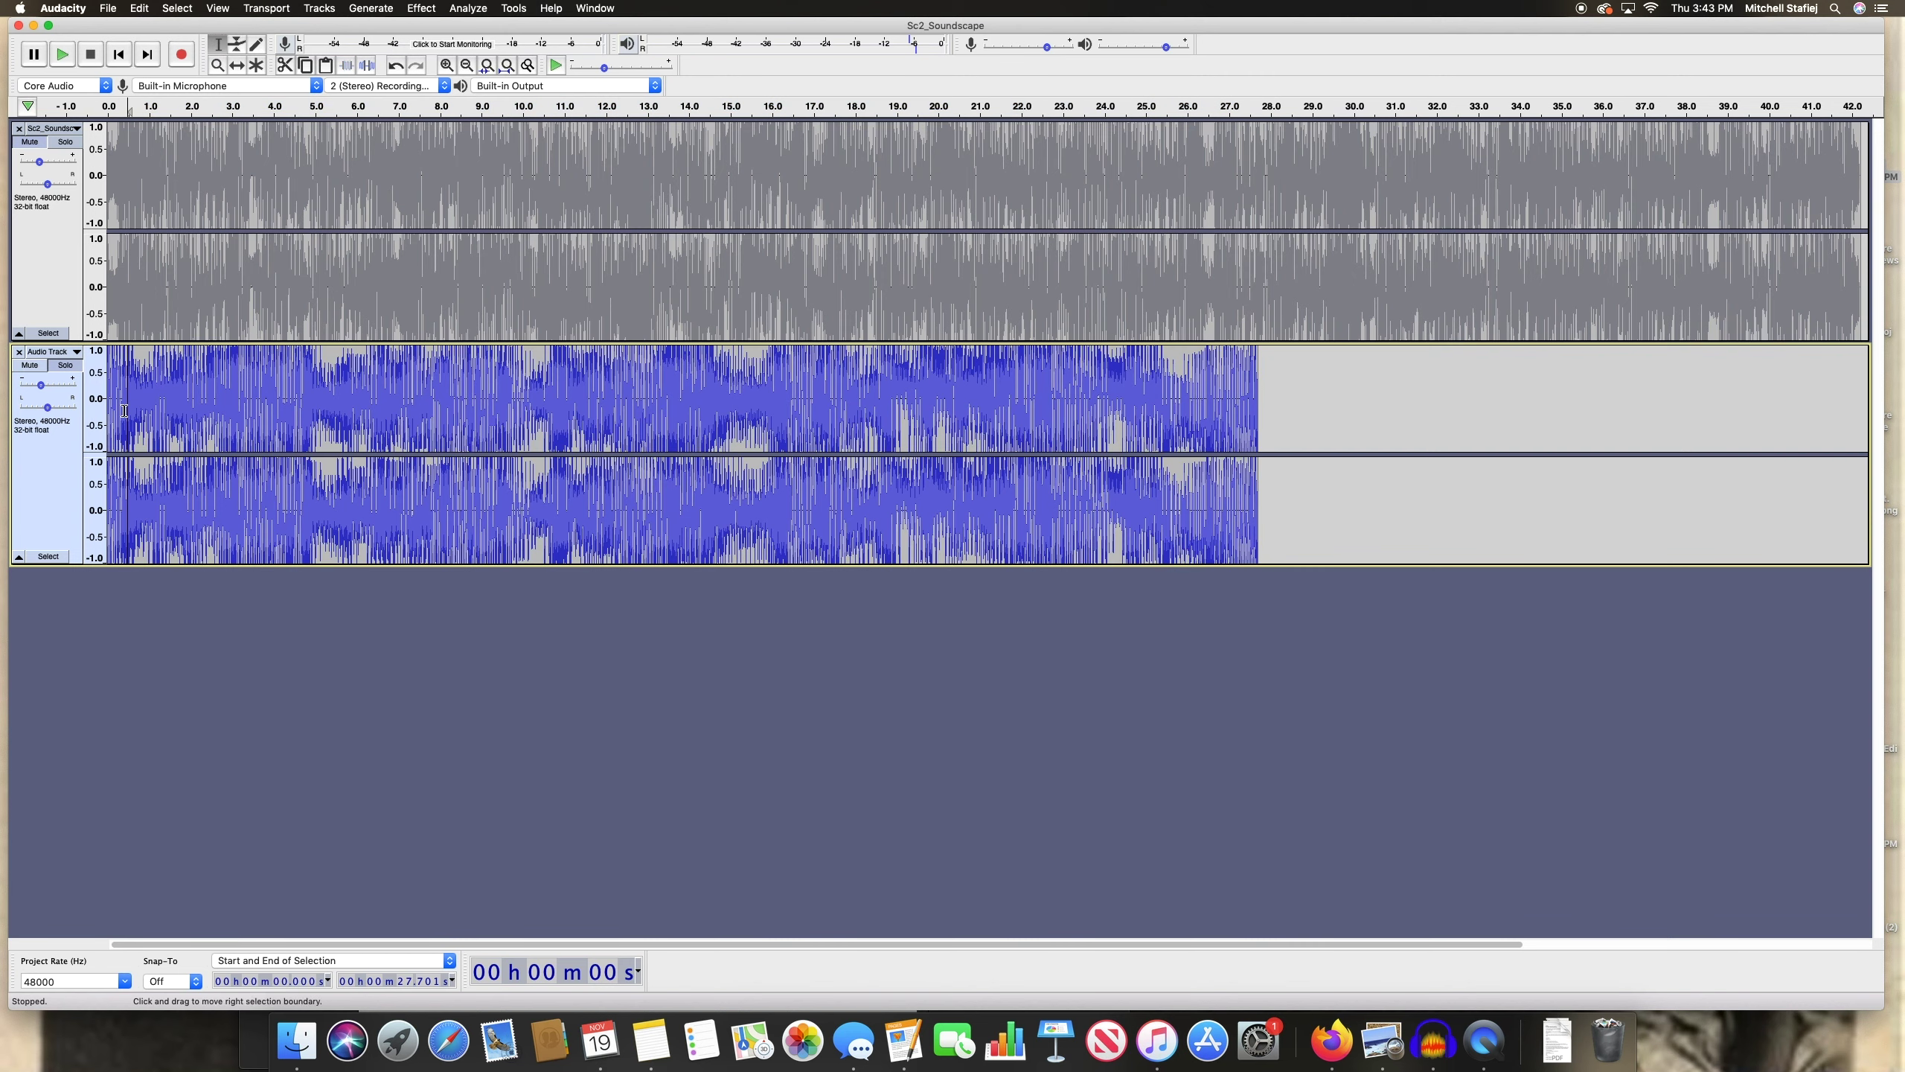
{"action": "key", "text": "XF86AudioRaiseVolume"}
{"action": "left_click", "coordinate": [173, 421]}
{"action": "left_click", "coordinate": [133, 421]}
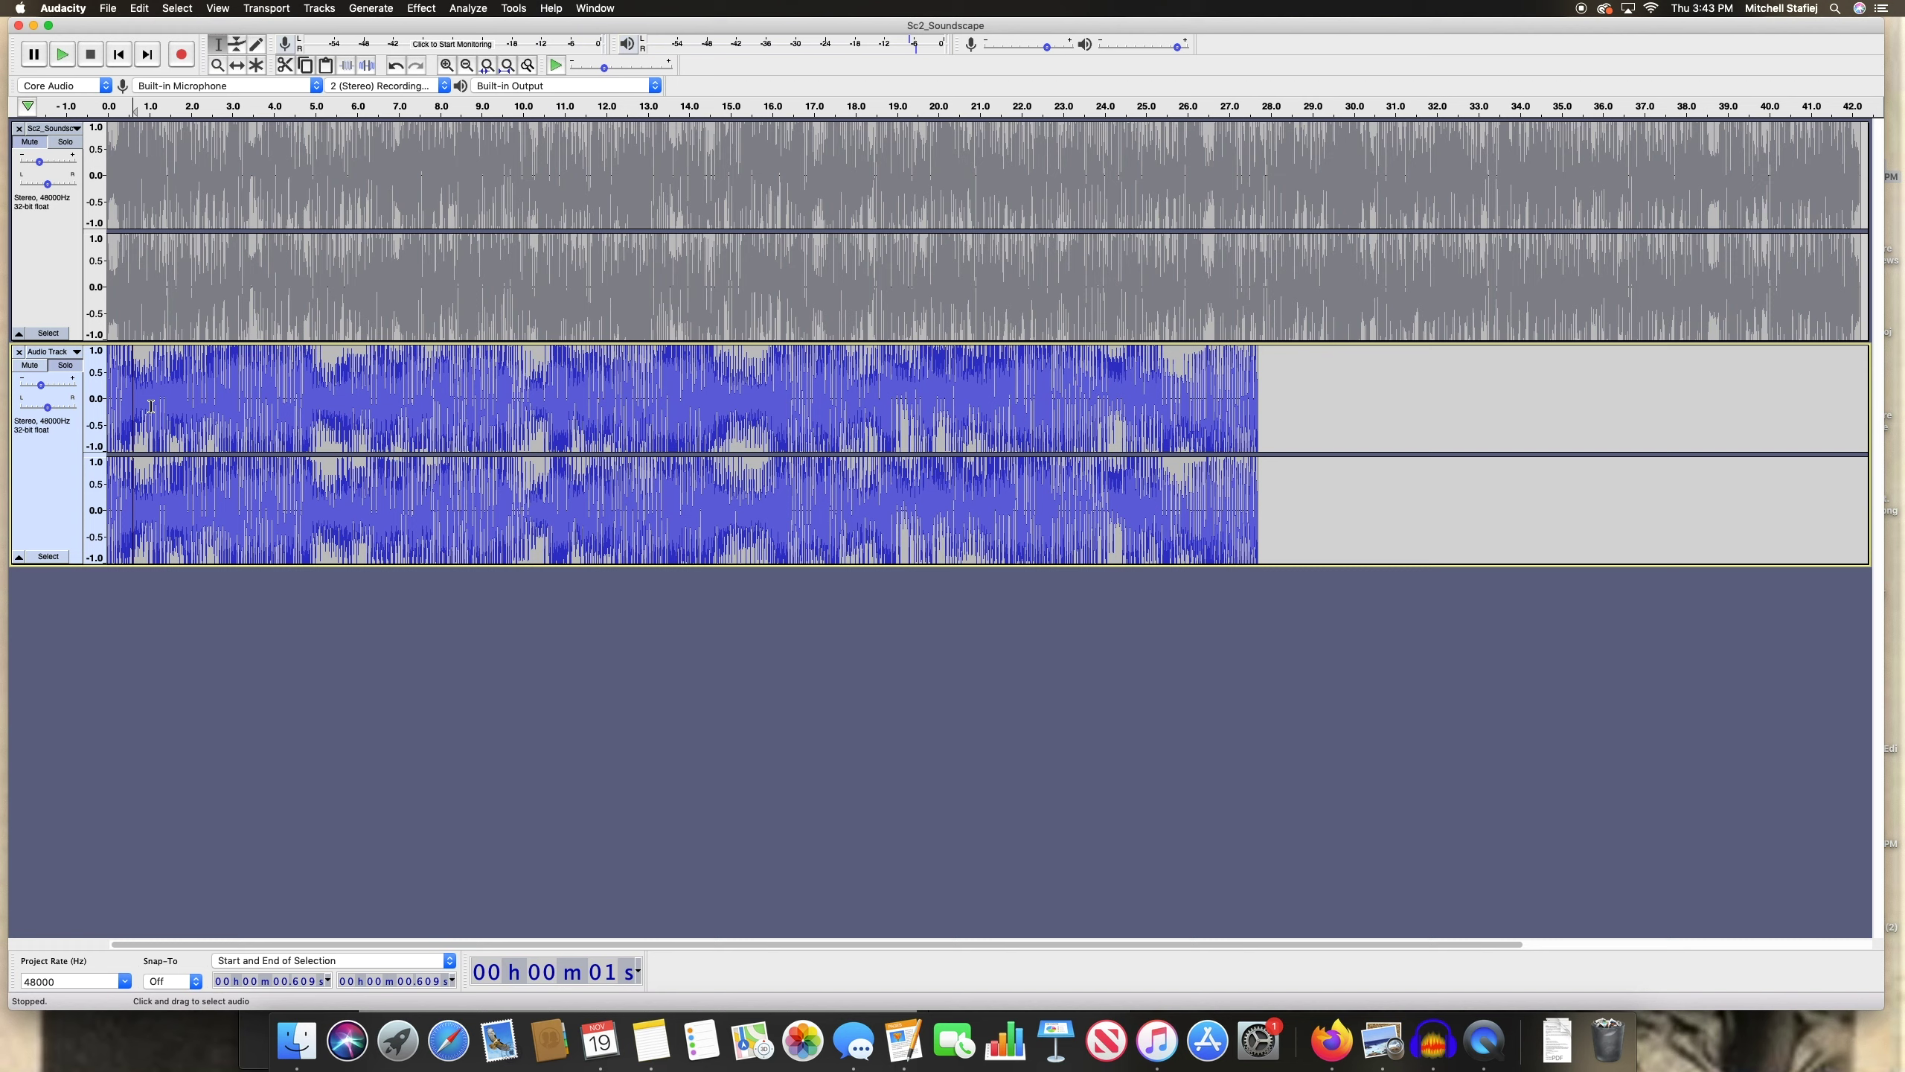
{"action": "key", "text": "space"}
{"action": "key", "text": "XF86AudioRaiseVolume"}
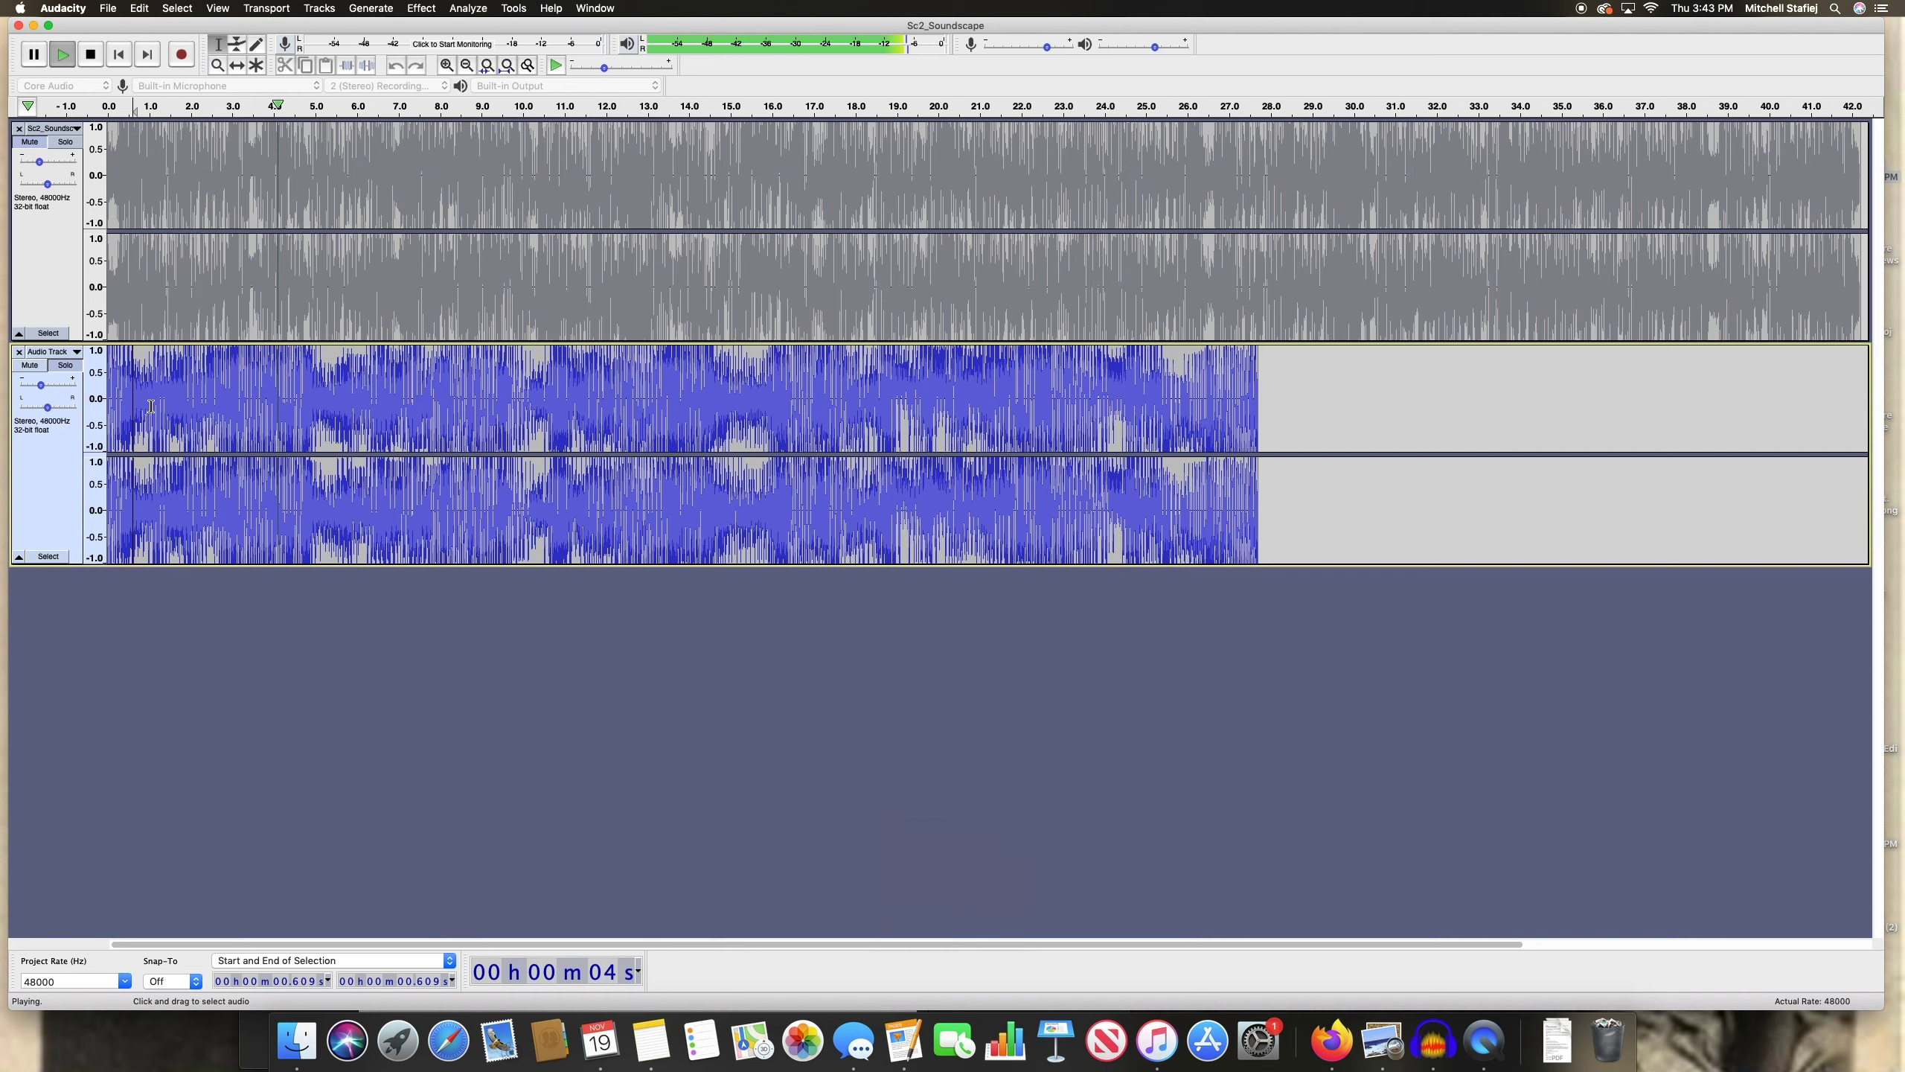
{"action": "key", "text": "space"}
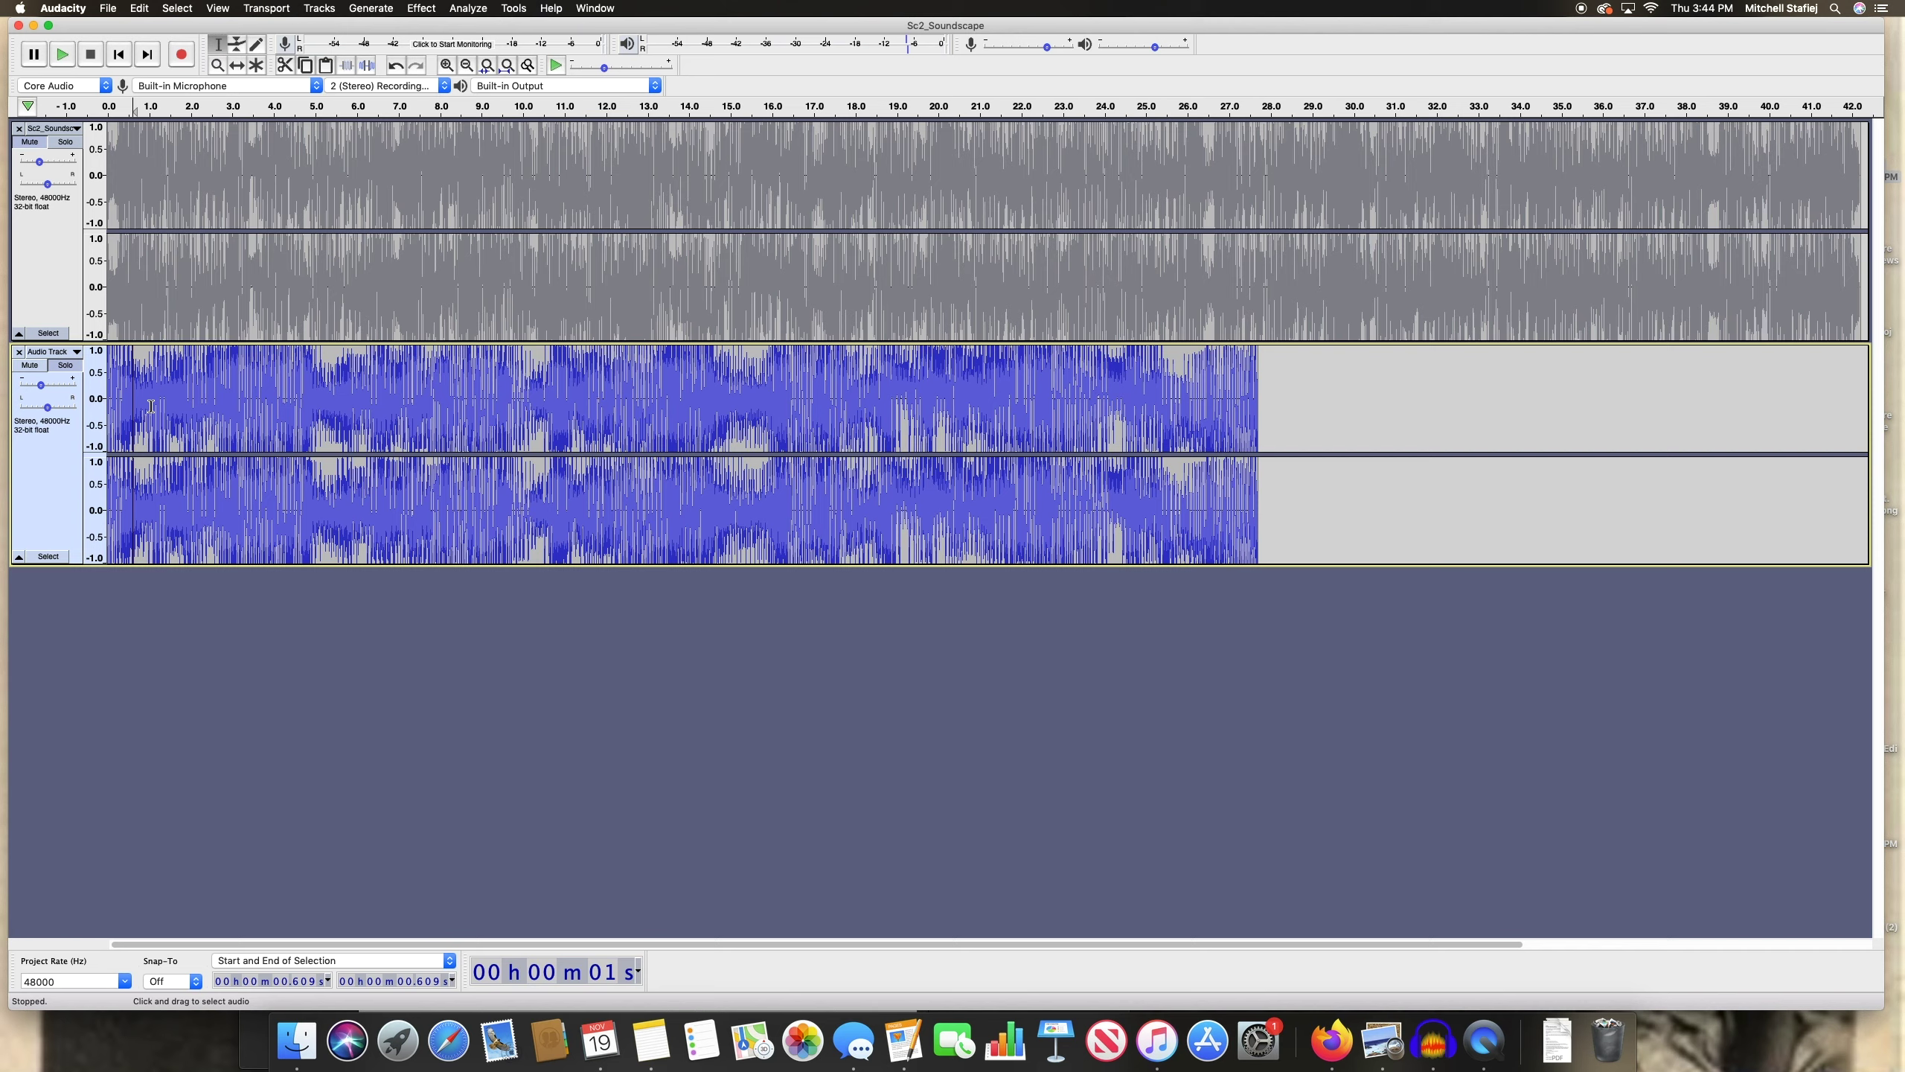
Select all of the second track's clip and open the Paulstretch effect for it
{"action": "double_click", "coordinate": [151, 406]}
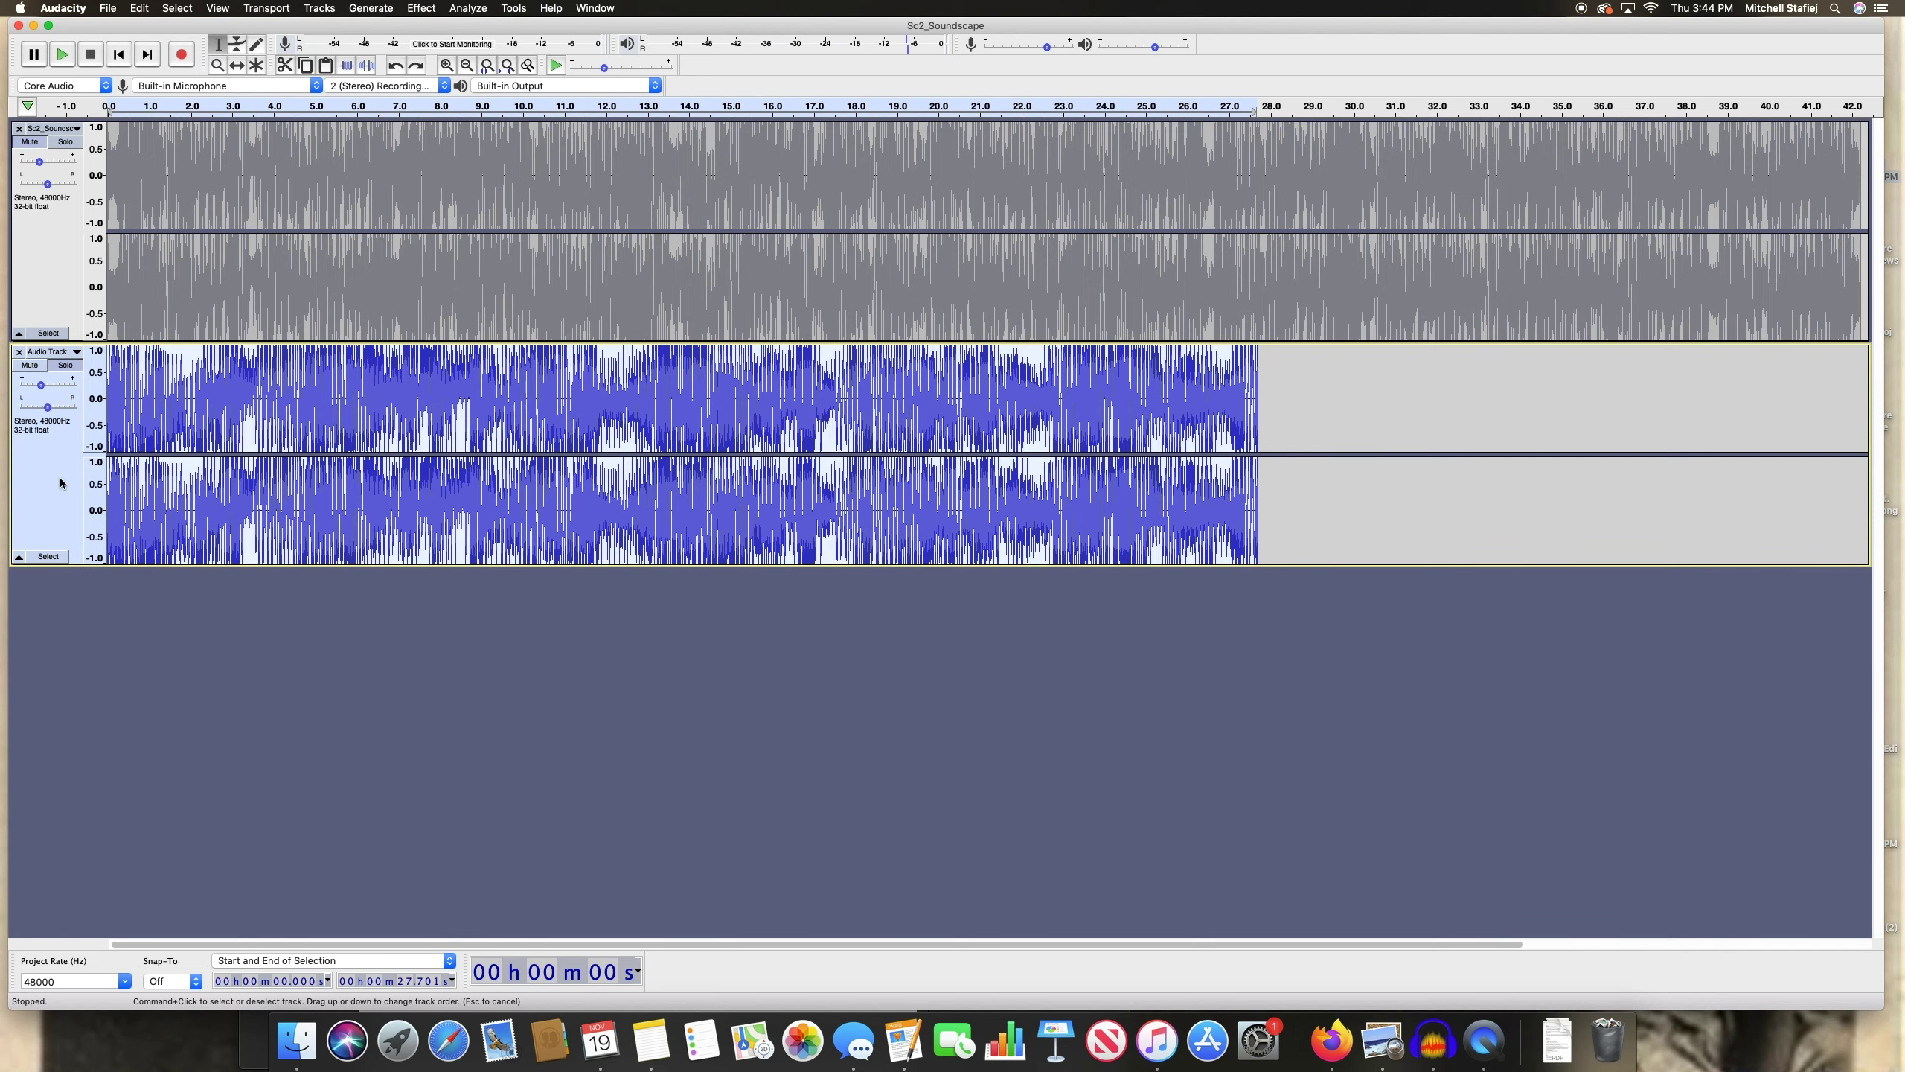
{"action": "left_click", "coordinate": [419, 8]}
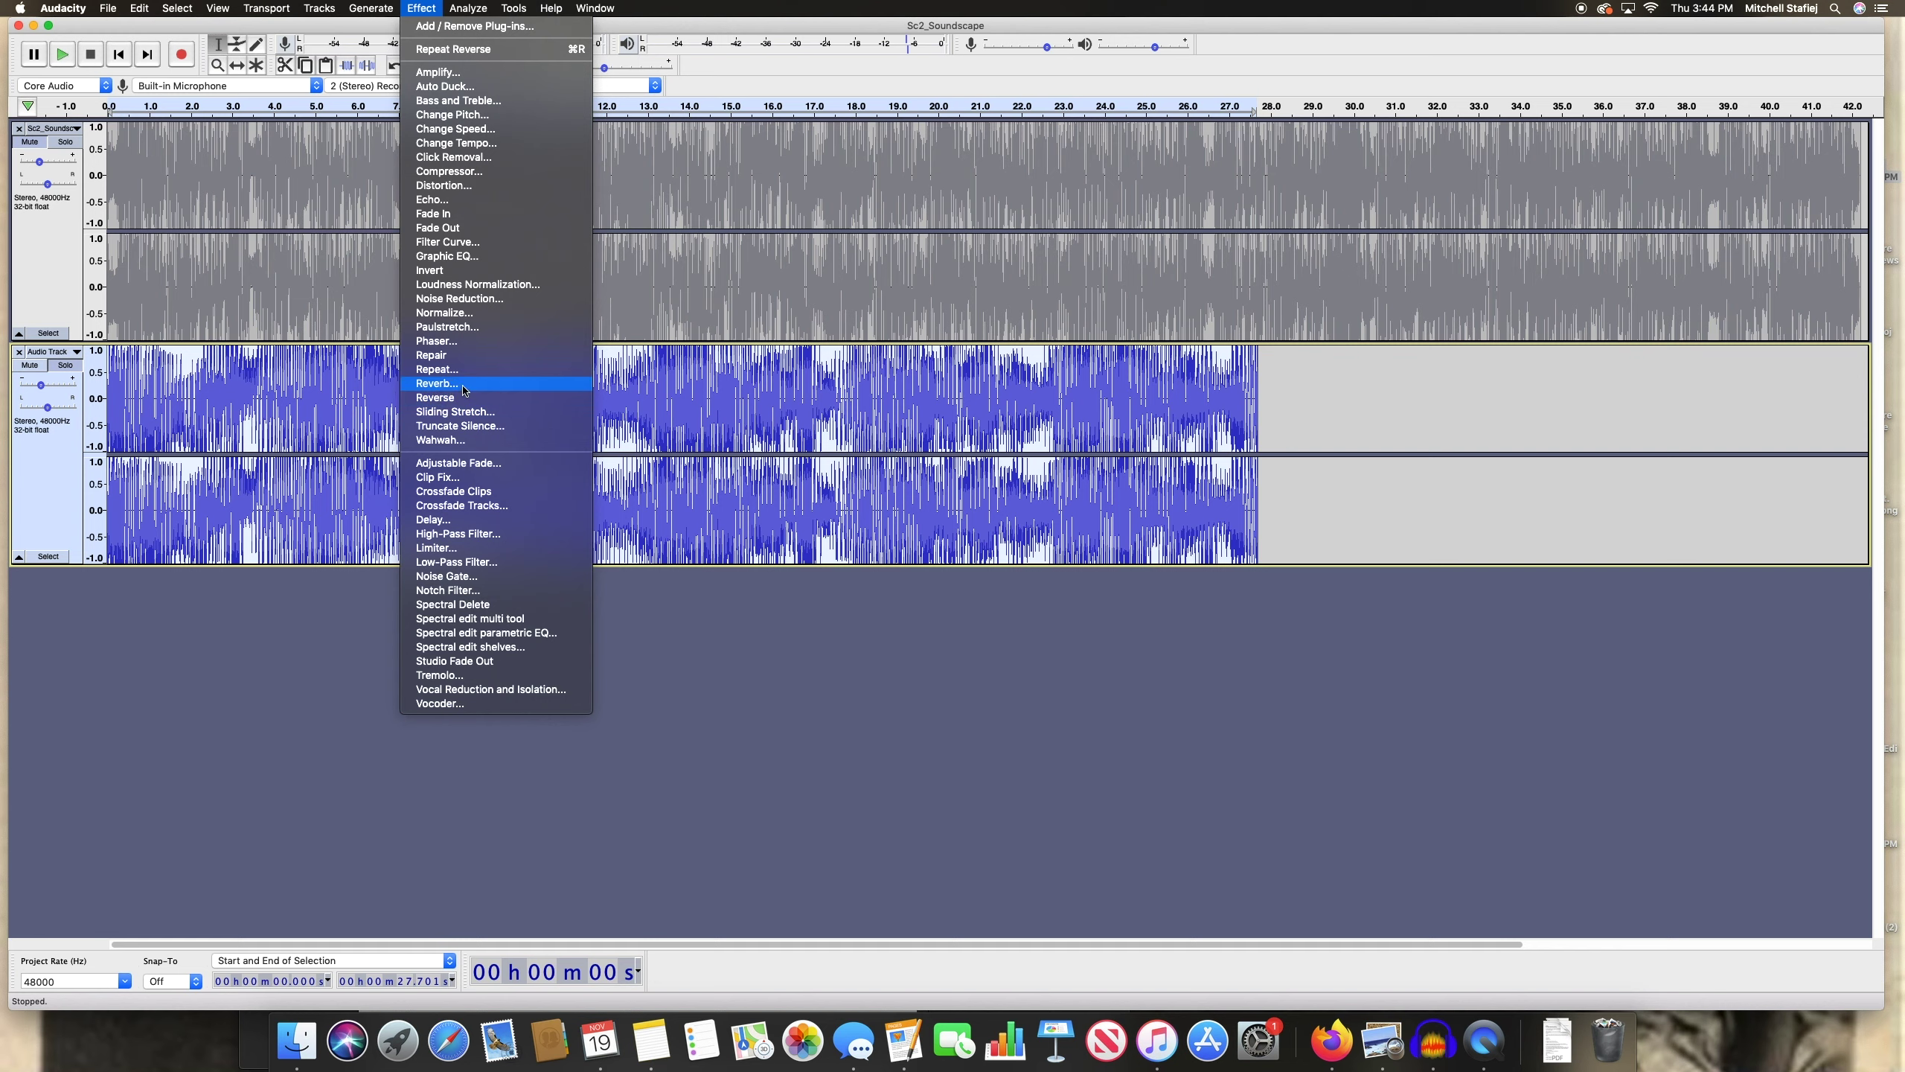
{"action": "left_click", "coordinate": [475, 335]}
{"action": "left_click_drag", "start_coordinate": [1063, 453], "coordinate": [997, 107]}
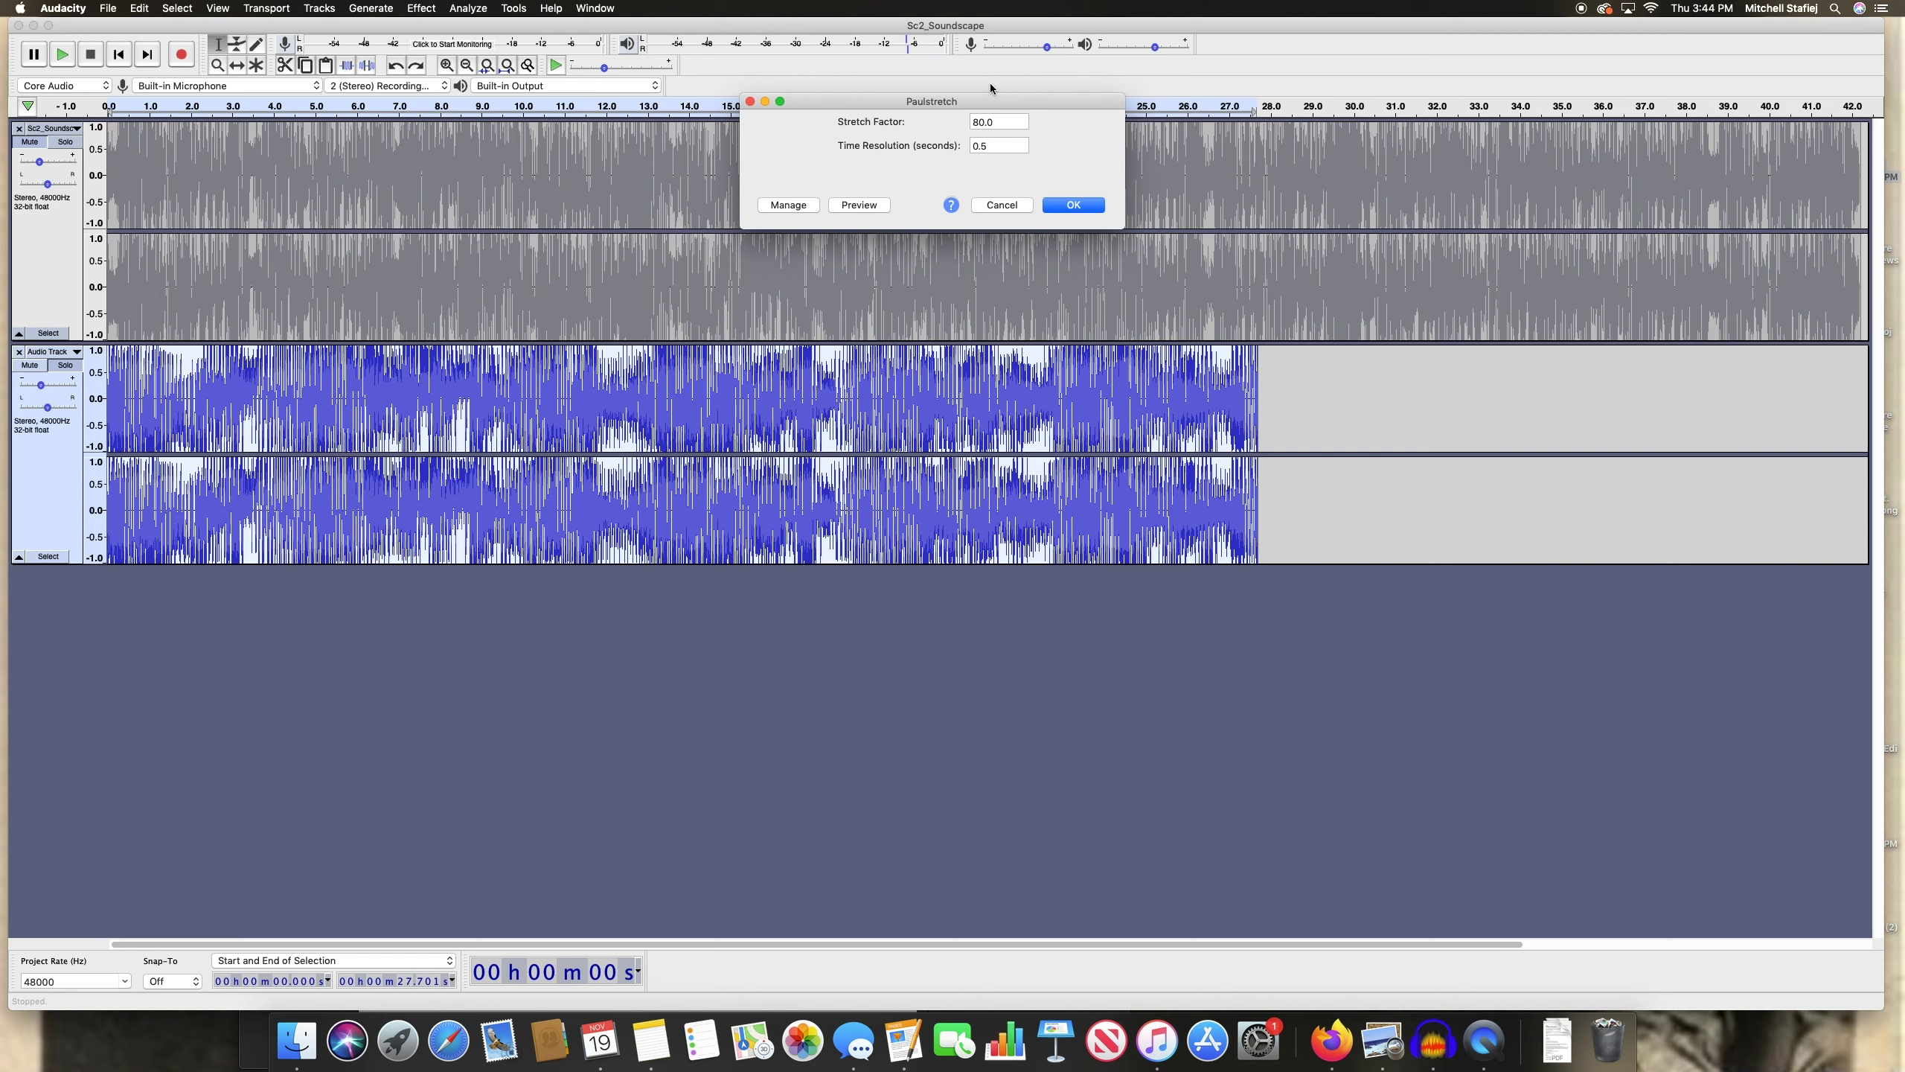
{"action": "left_click_drag", "start_coordinate": [929, 100], "coordinate": [896, 89]}
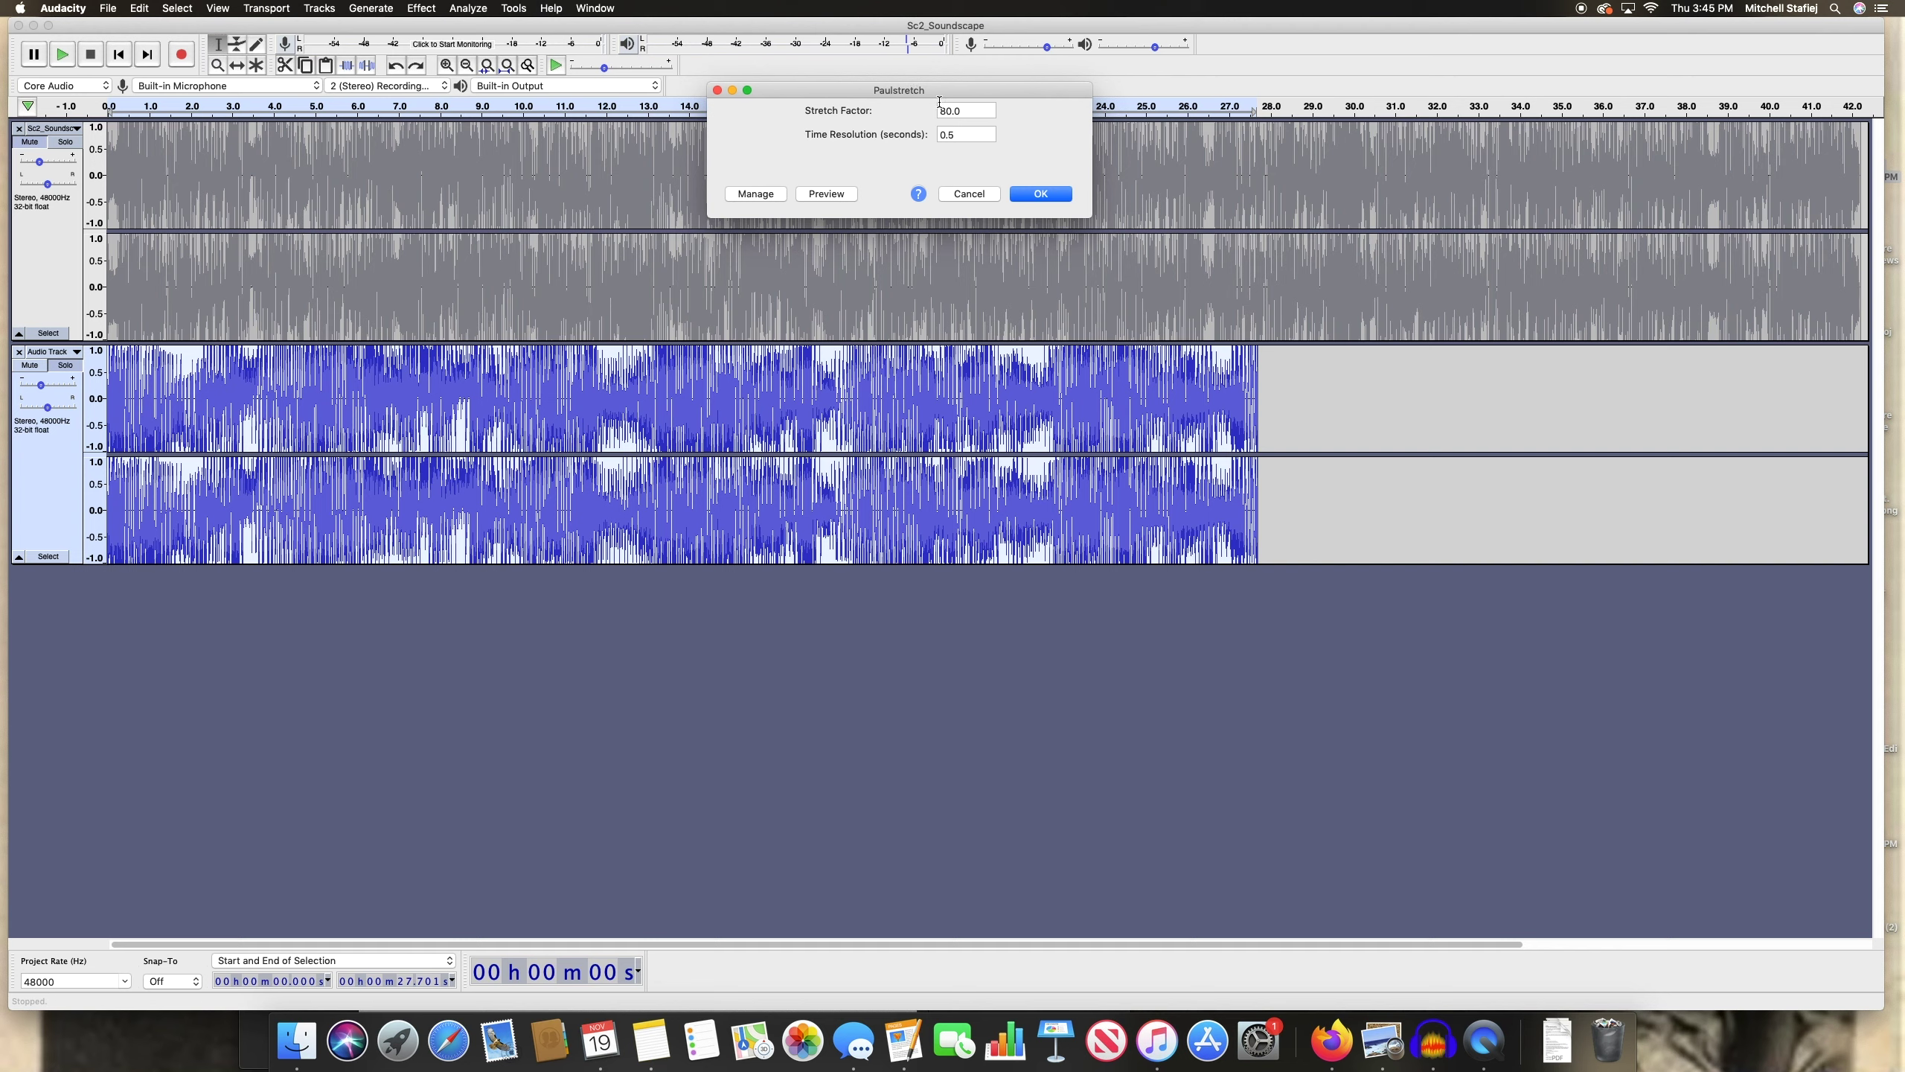
{"action": "double_click", "coordinate": [963, 112]}
{"action": "left_click", "coordinate": [929, 113]}
{"action": "double_click", "coordinate": [957, 134]}
{"action": "left_click", "coordinate": [932, 116]}
{"action": "double_click", "coordinate": [951, 135]}
{"action": "left_click", "coordinate": [911, 112]}
{"action": "left_click_drag", "start_coordinate": [884, 91], "coordinate": [928, 90]}
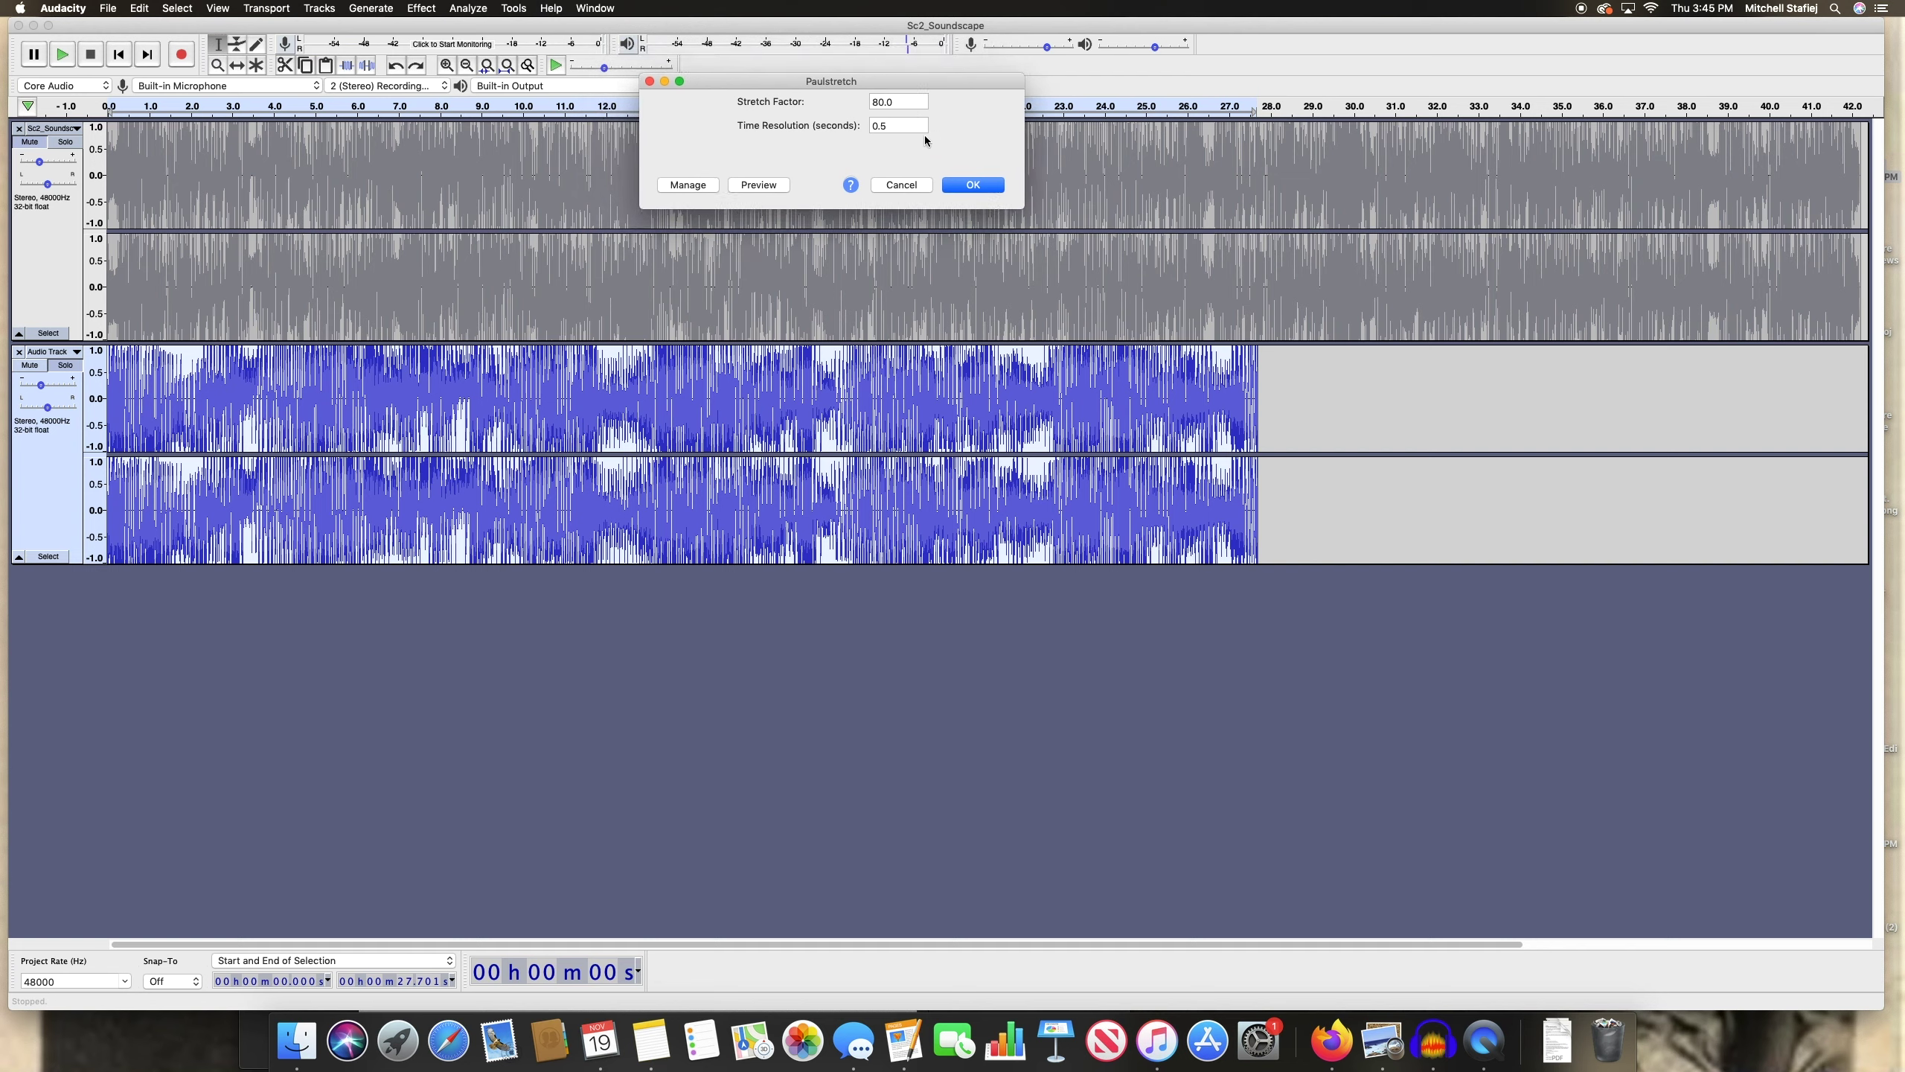
Apply Paulstretch to the second track's clip with a stretch factor of 40 and a time resolution of 1 second
{"action": "double_click", "coordinate": [895, 124]}
{"action": "type", "text": "1"}
{"action": "left_click_drag", "start_coordinate": [790, 90], "coordinate": [772, 82]}
{"action": "double_click", "coordinate": [878, 94]}
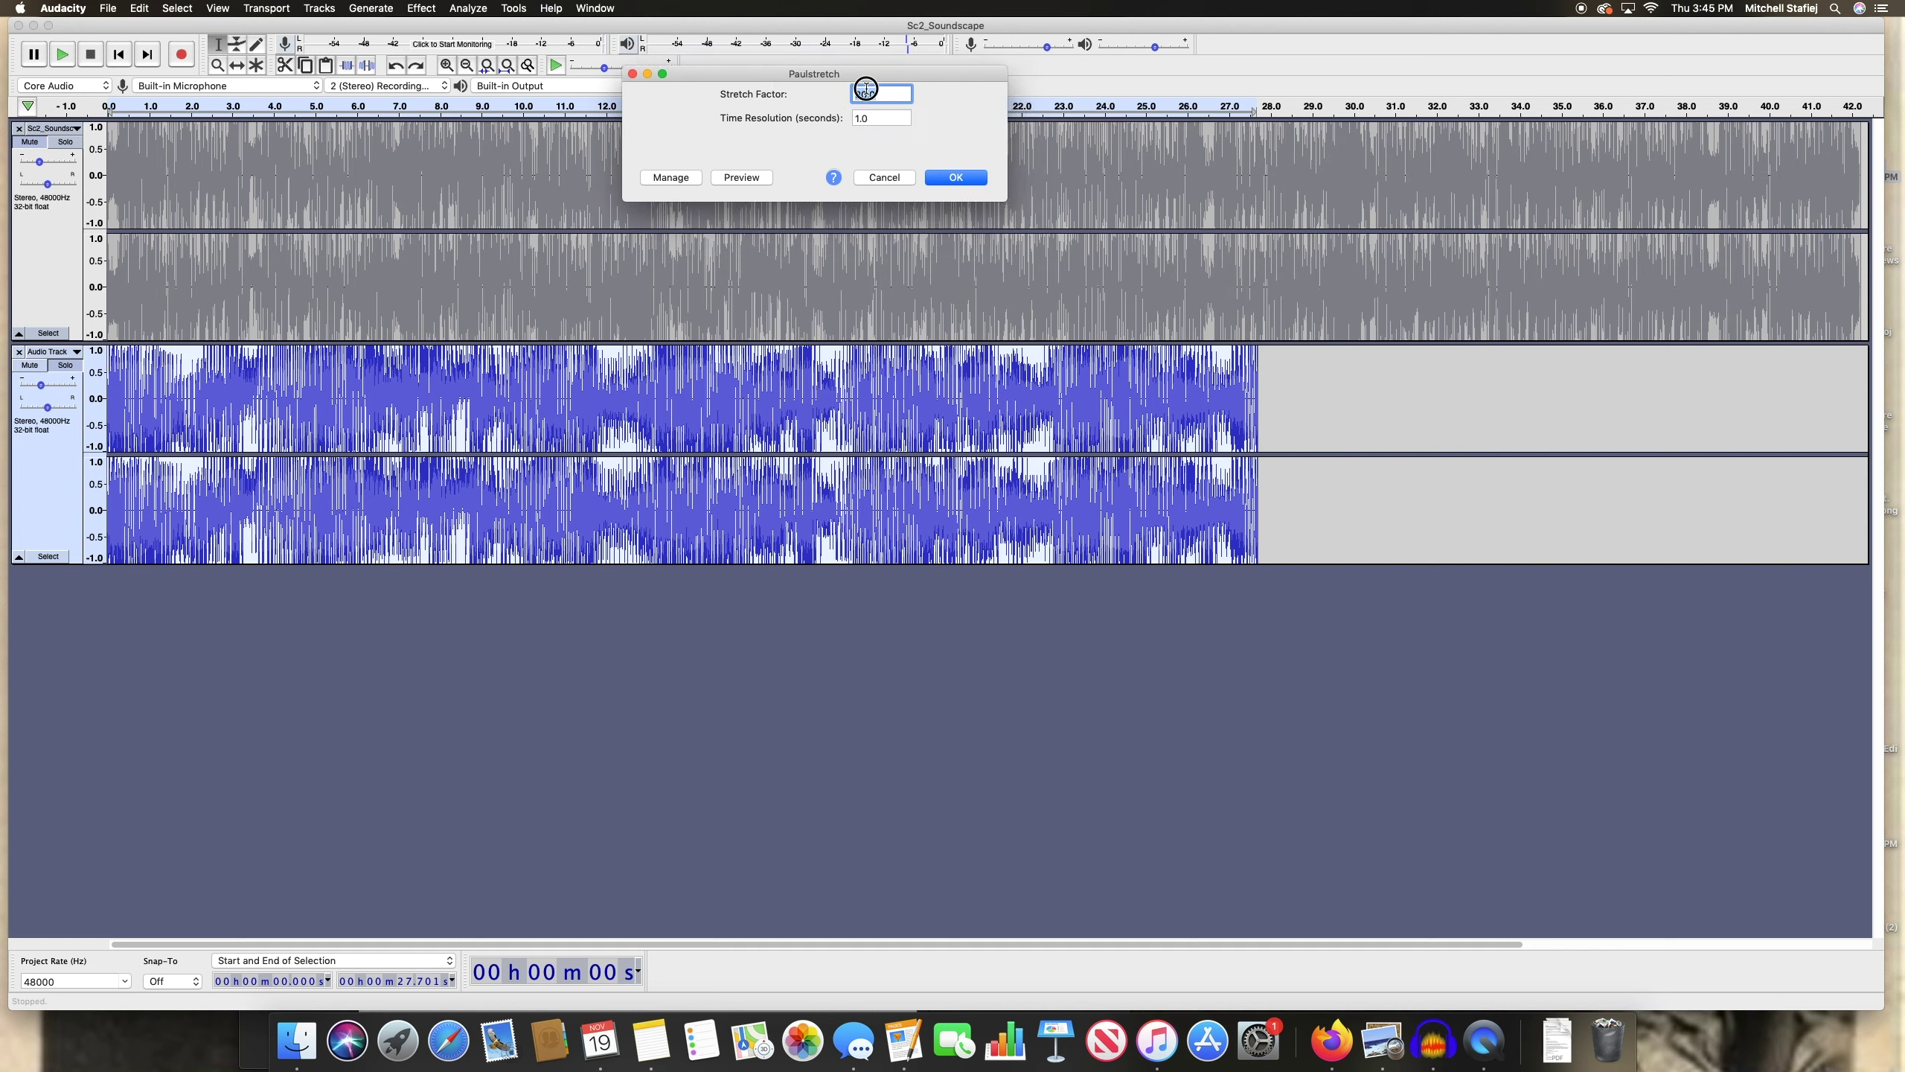
{"action": "type", "text": "40"}
{"action": "left_click", "coordinate": [810, 152]}
{"action": "left_click", "coordinate": [959, 178]}
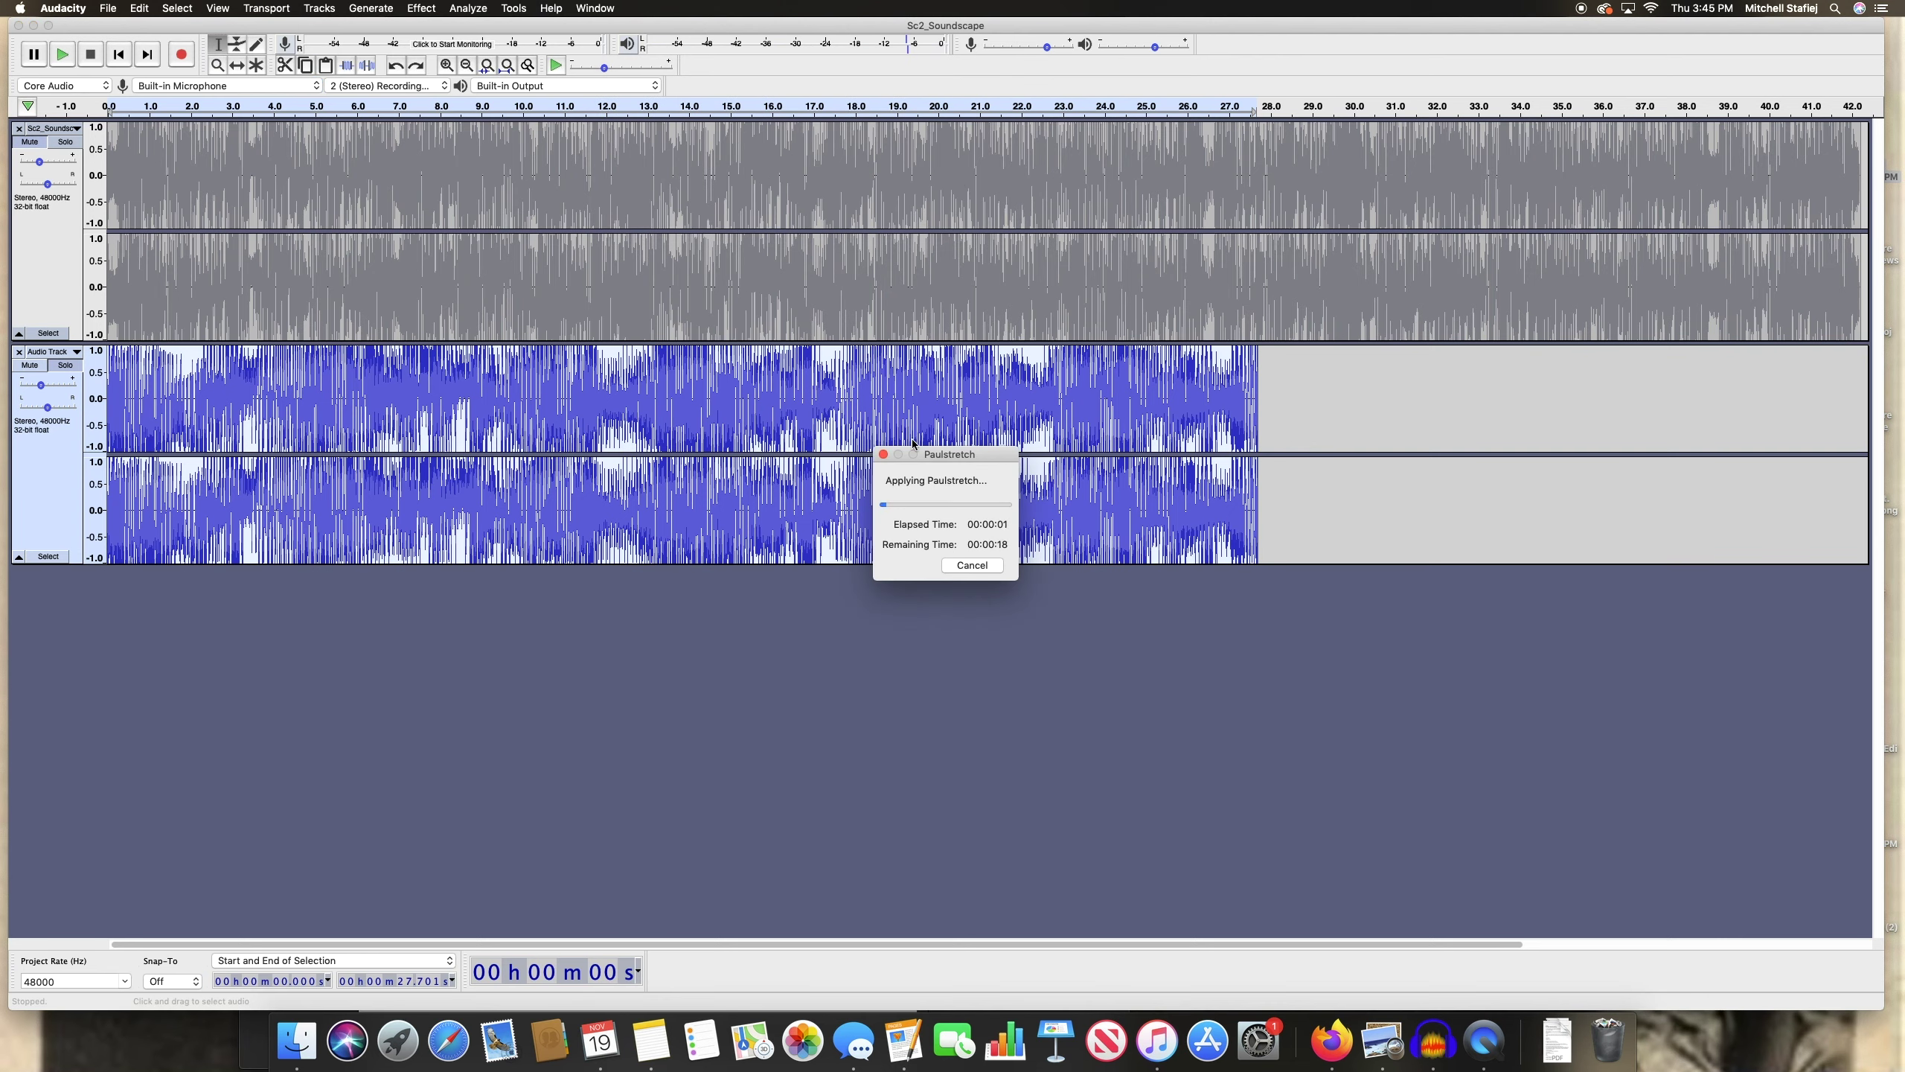
{"action": "left_click_drag", "start_coordinate": [919, 454], "coordinate": [878, 309]}
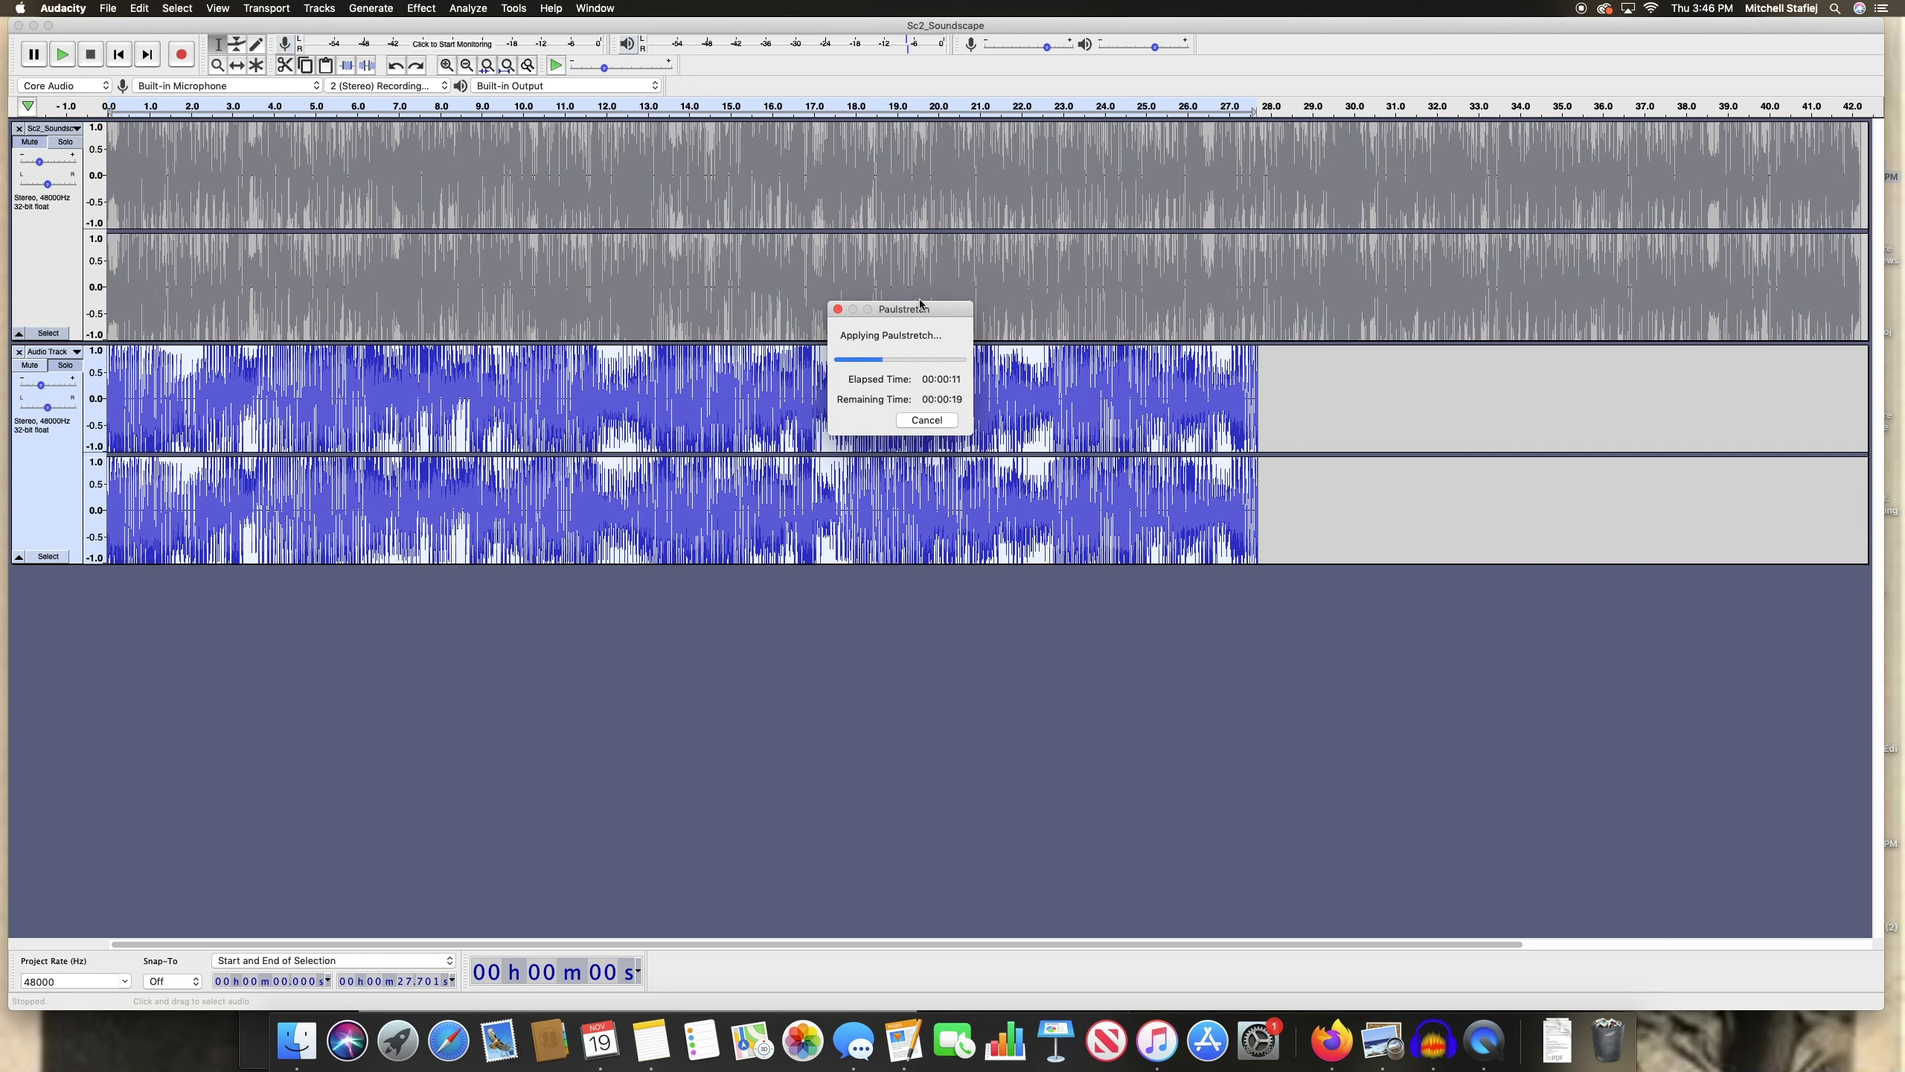
{"action": "left_click_drag", "start_coordinate": [919, 303], "coordinate": [864, 173]}
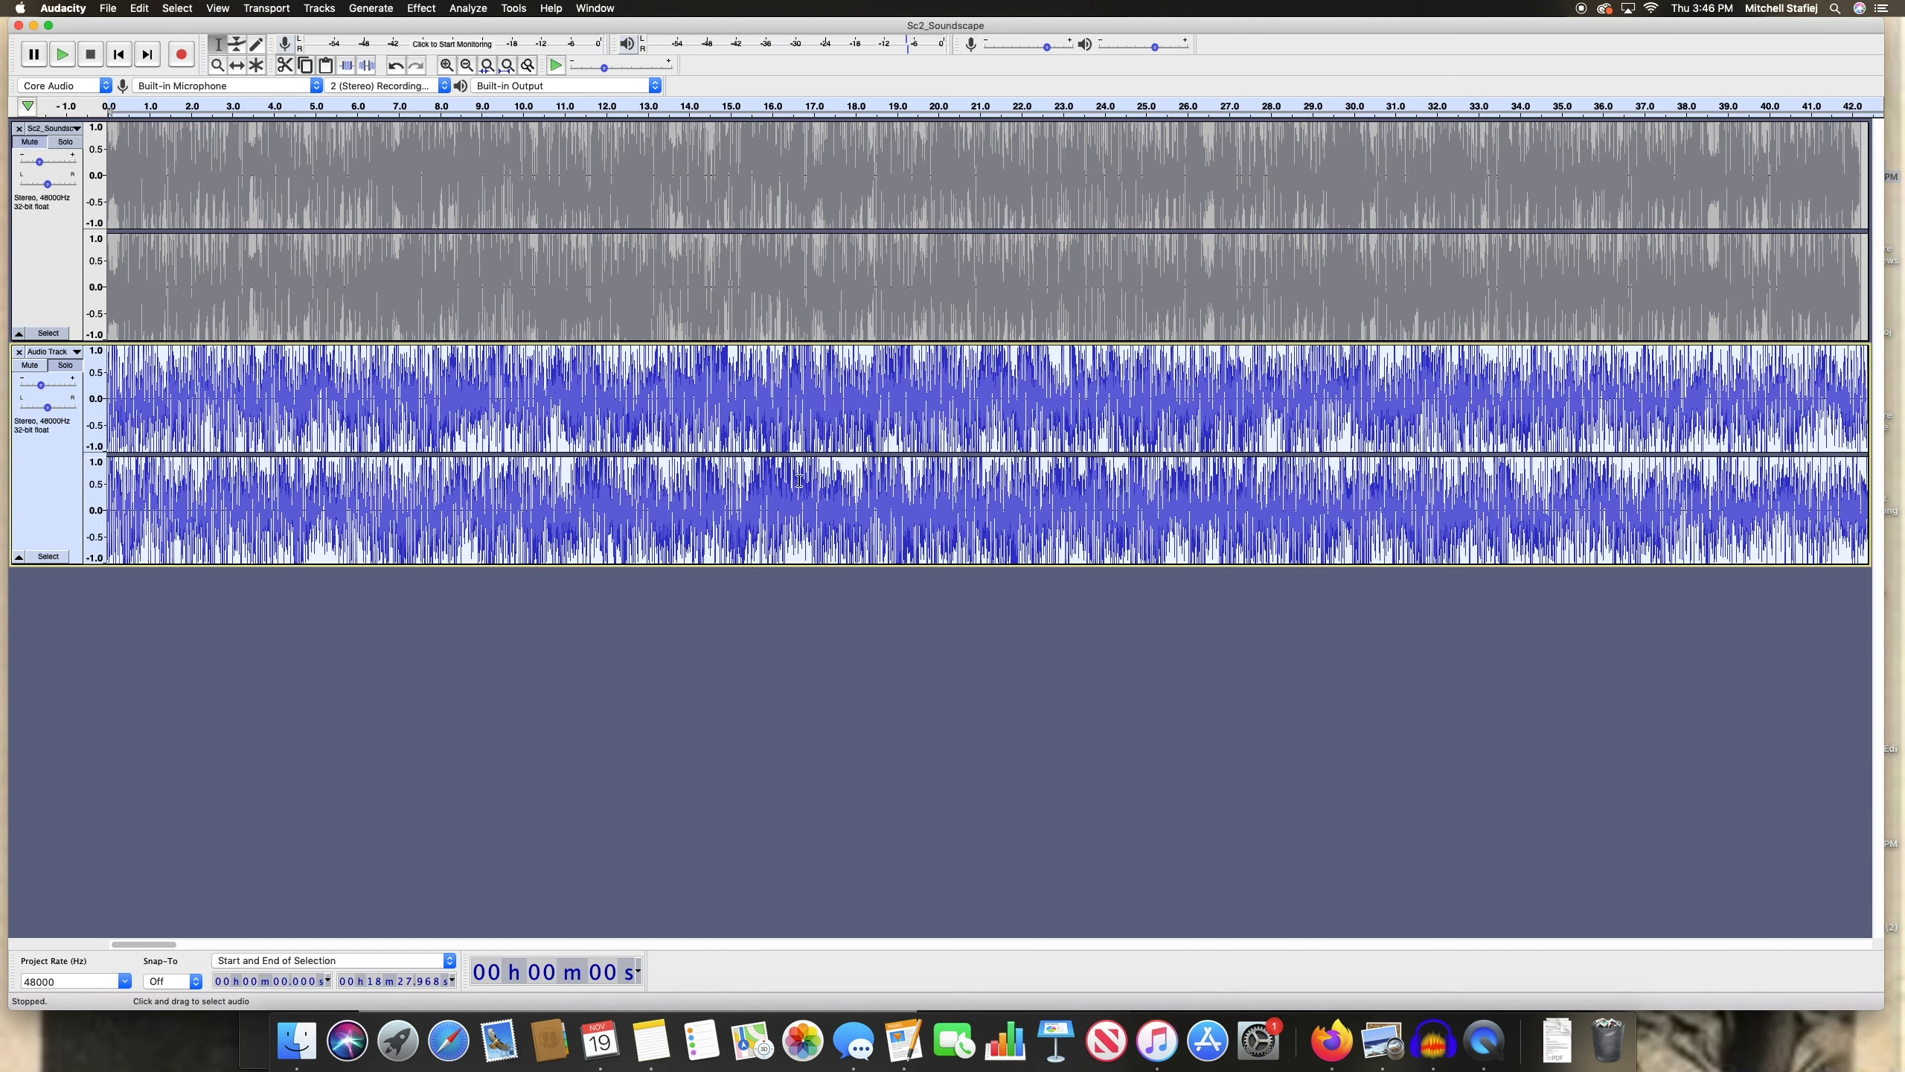
Zoom out until the whole stretched clip on the second track fits in view
{"action": "left_click_drag", "start_coordinate": [172, 938], "coordinate": [177, 938]}
{"action": "left_click", "coordinate": [218, 65]}
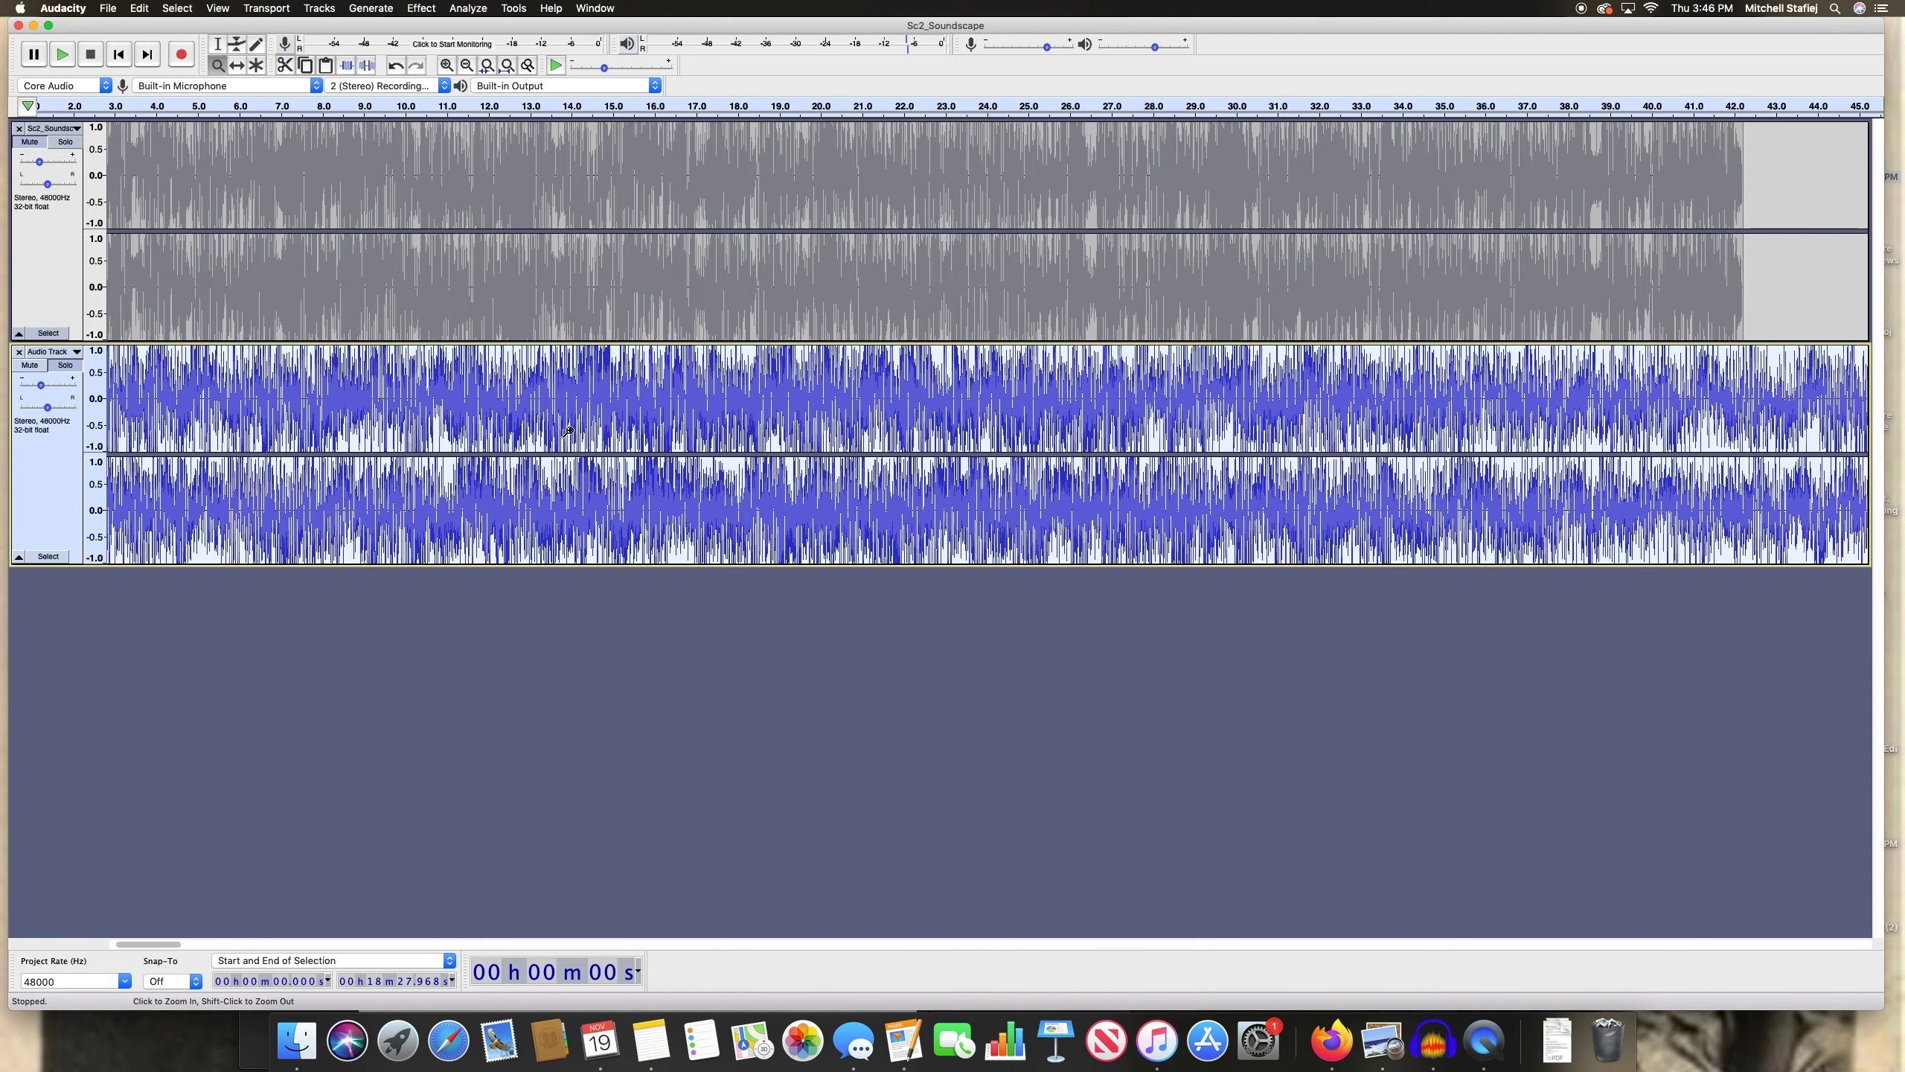
{"action": "key", "text": "shift"}
{"action": "key", "text": "shift"}
{"action": "left_click", "coordinate": [1013, 395], "text": "shift"}
{"action": "left_click", "coordinate": [1012, 395], "text": "shift"}
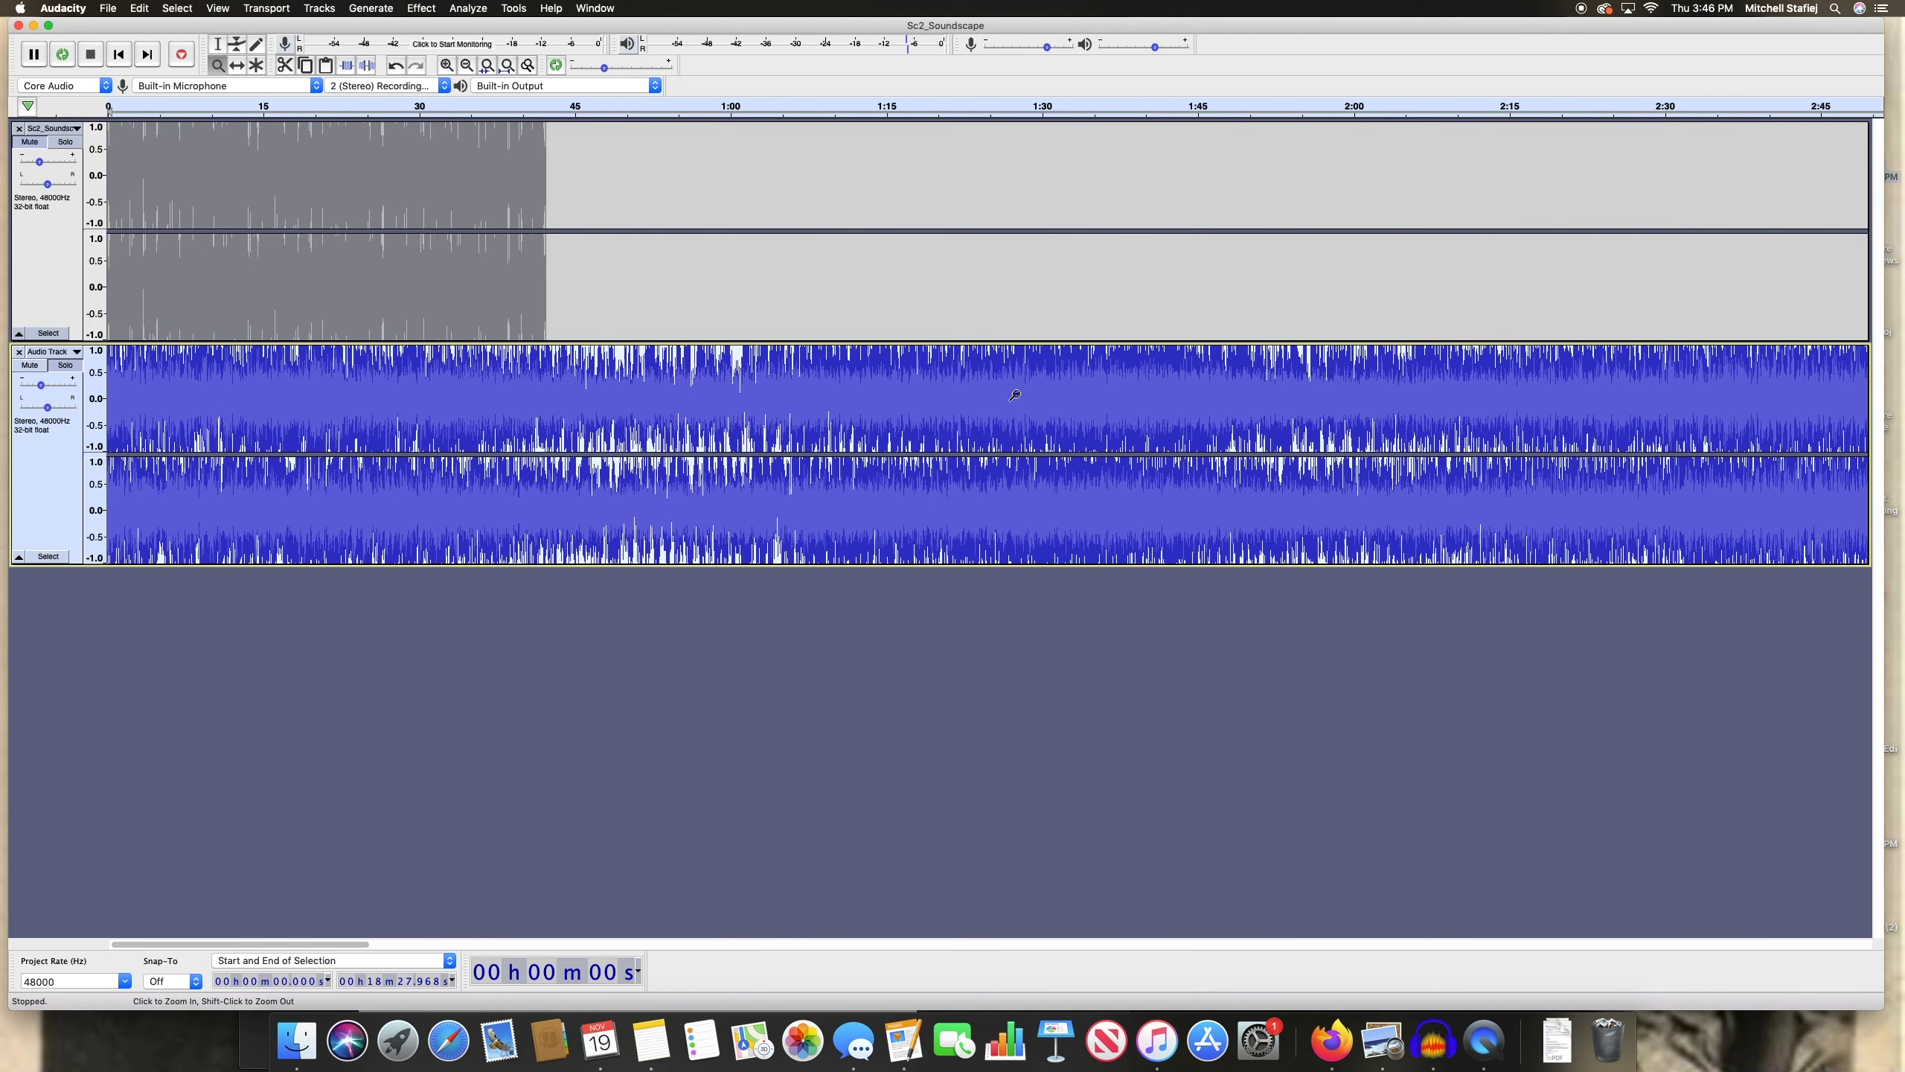
{"action": "left_click", "coordinate": [1011, 396], "text": "shift"}
{"action": "left_click", "coordinate": [1009, 397], "text": "shift"}
{"action": "left_click", "coordinate": [1010, 396], "text": "shift"}
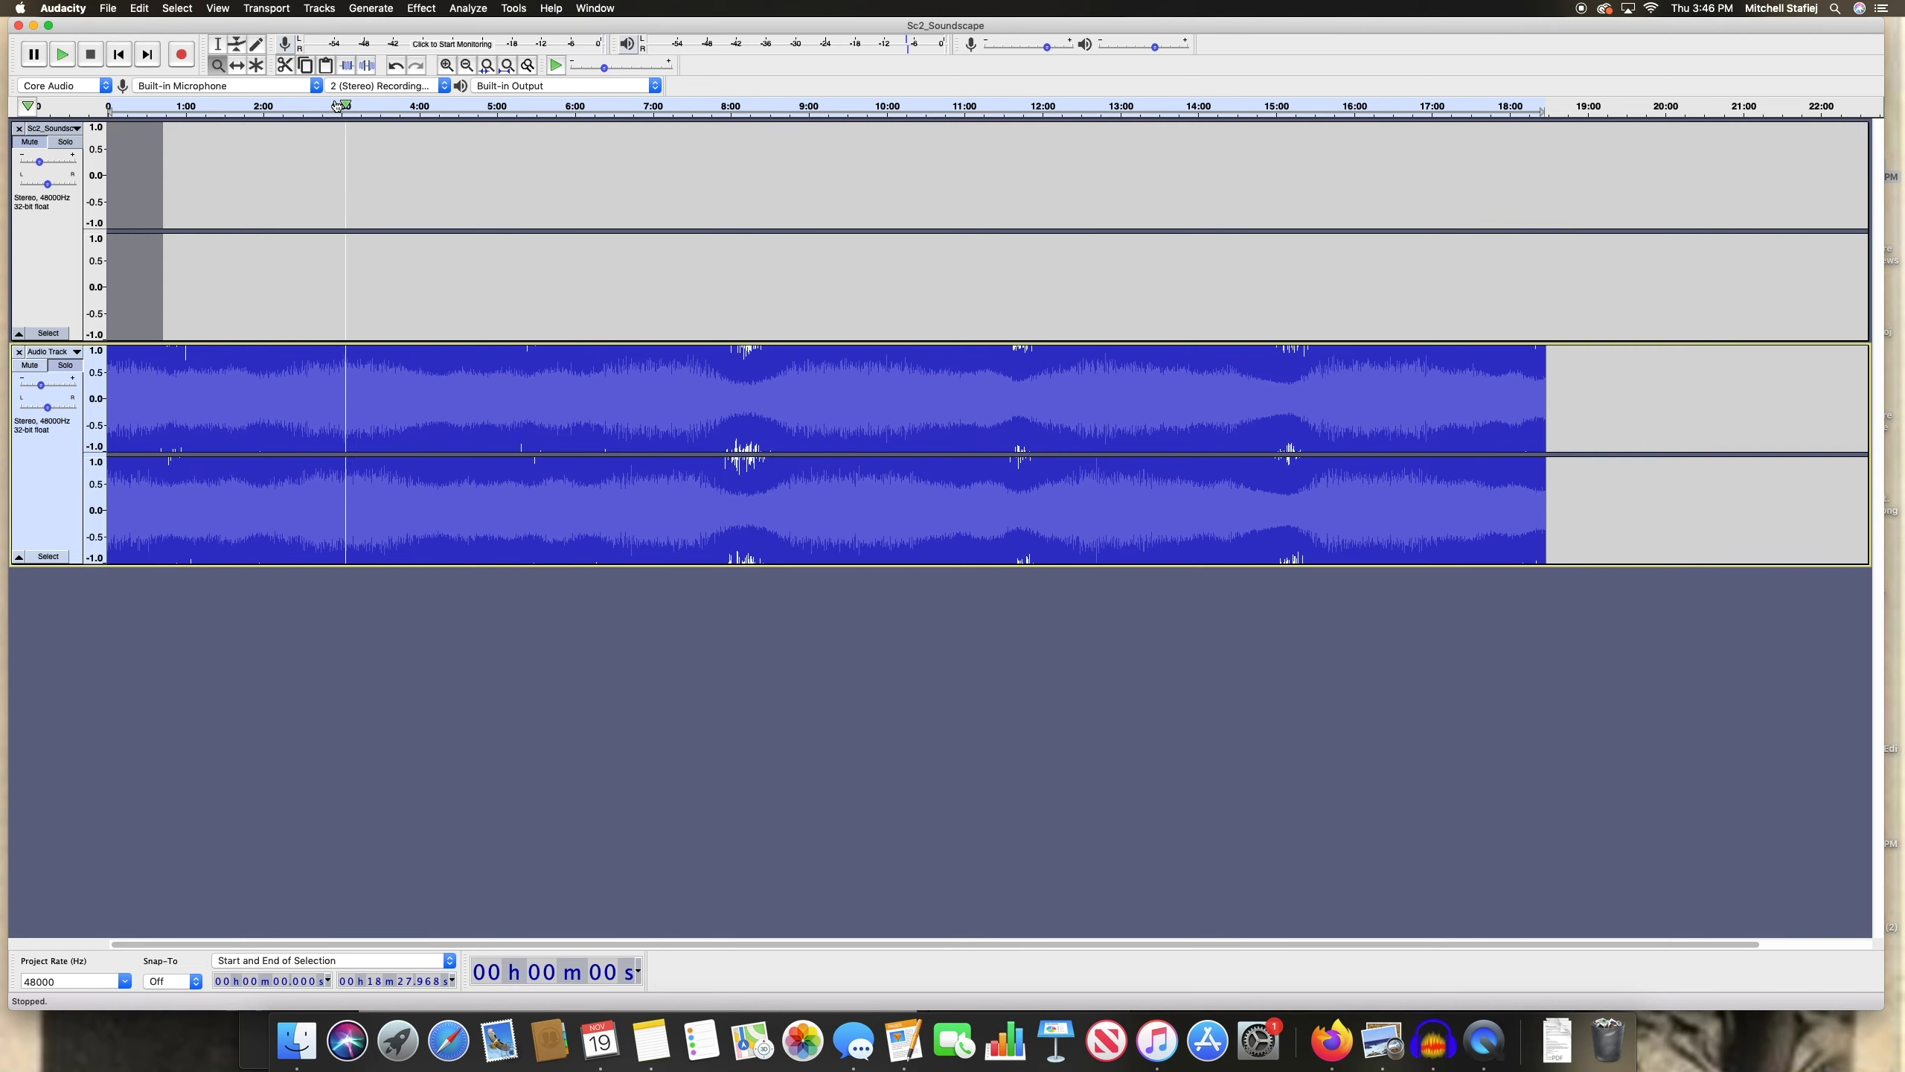
Play the stretched clip from about 2:50 with the system volume raised
{"action": "left_click", "coordinate": [219, 44]}
{"action": "left_click", "coordinate": [328, 412]}
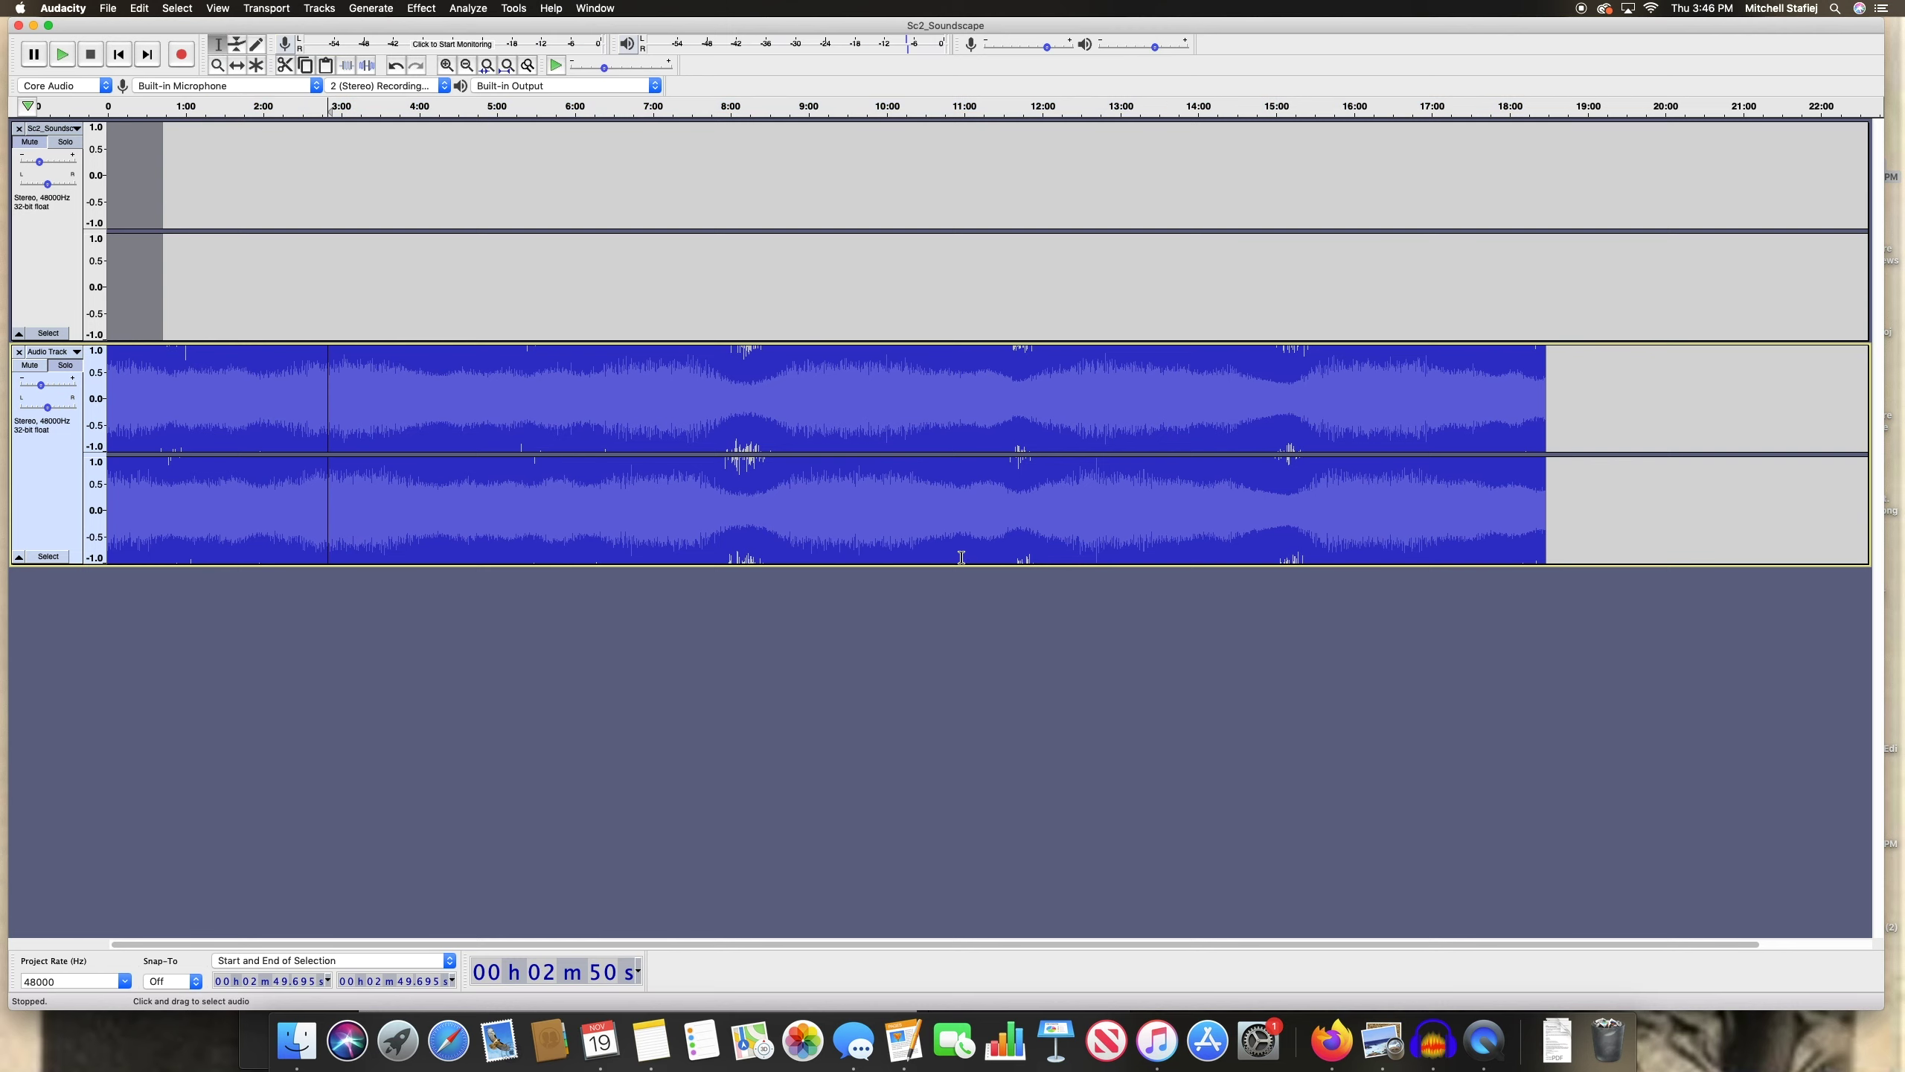
{"action": "key", "text": "XF86AudioRaiseVolume"}
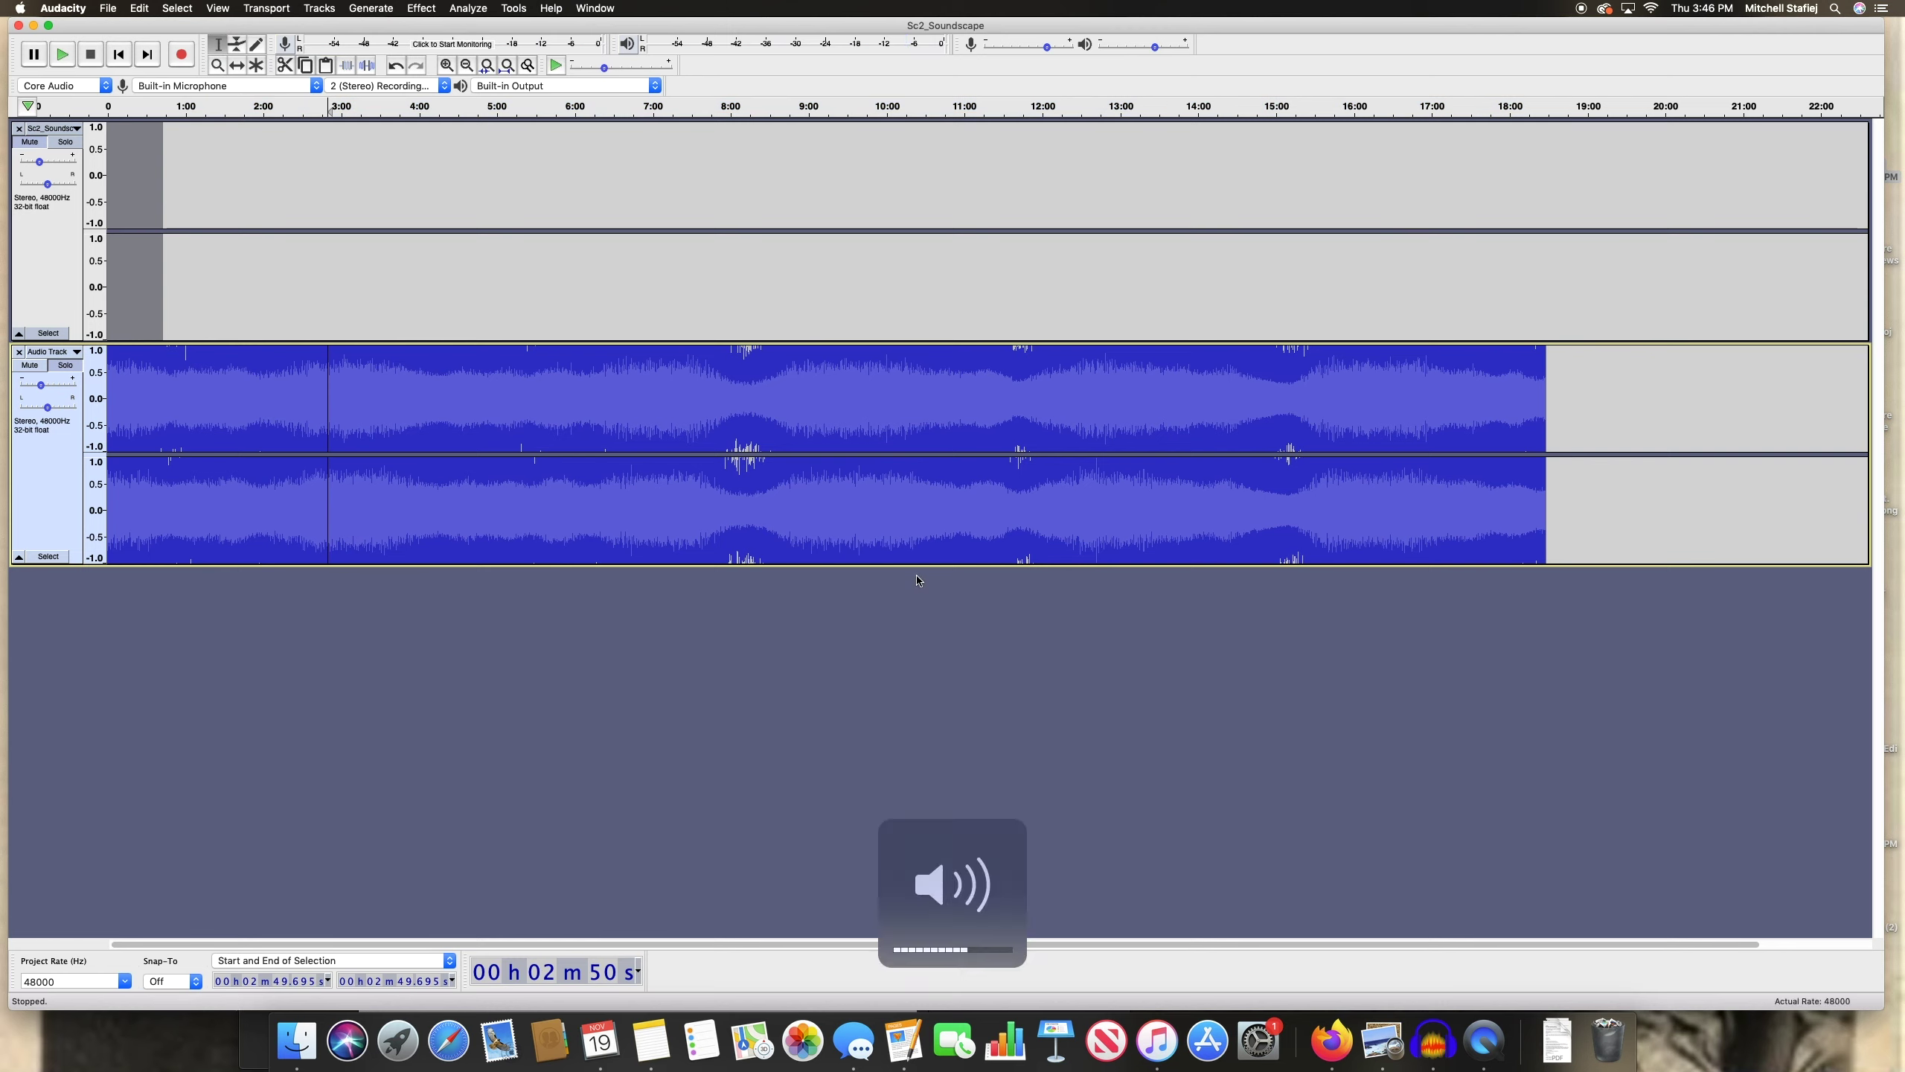
{"action": "key", "text": "space"}
{"action": "key", "text": "XF86AudioRaiseVolume"}
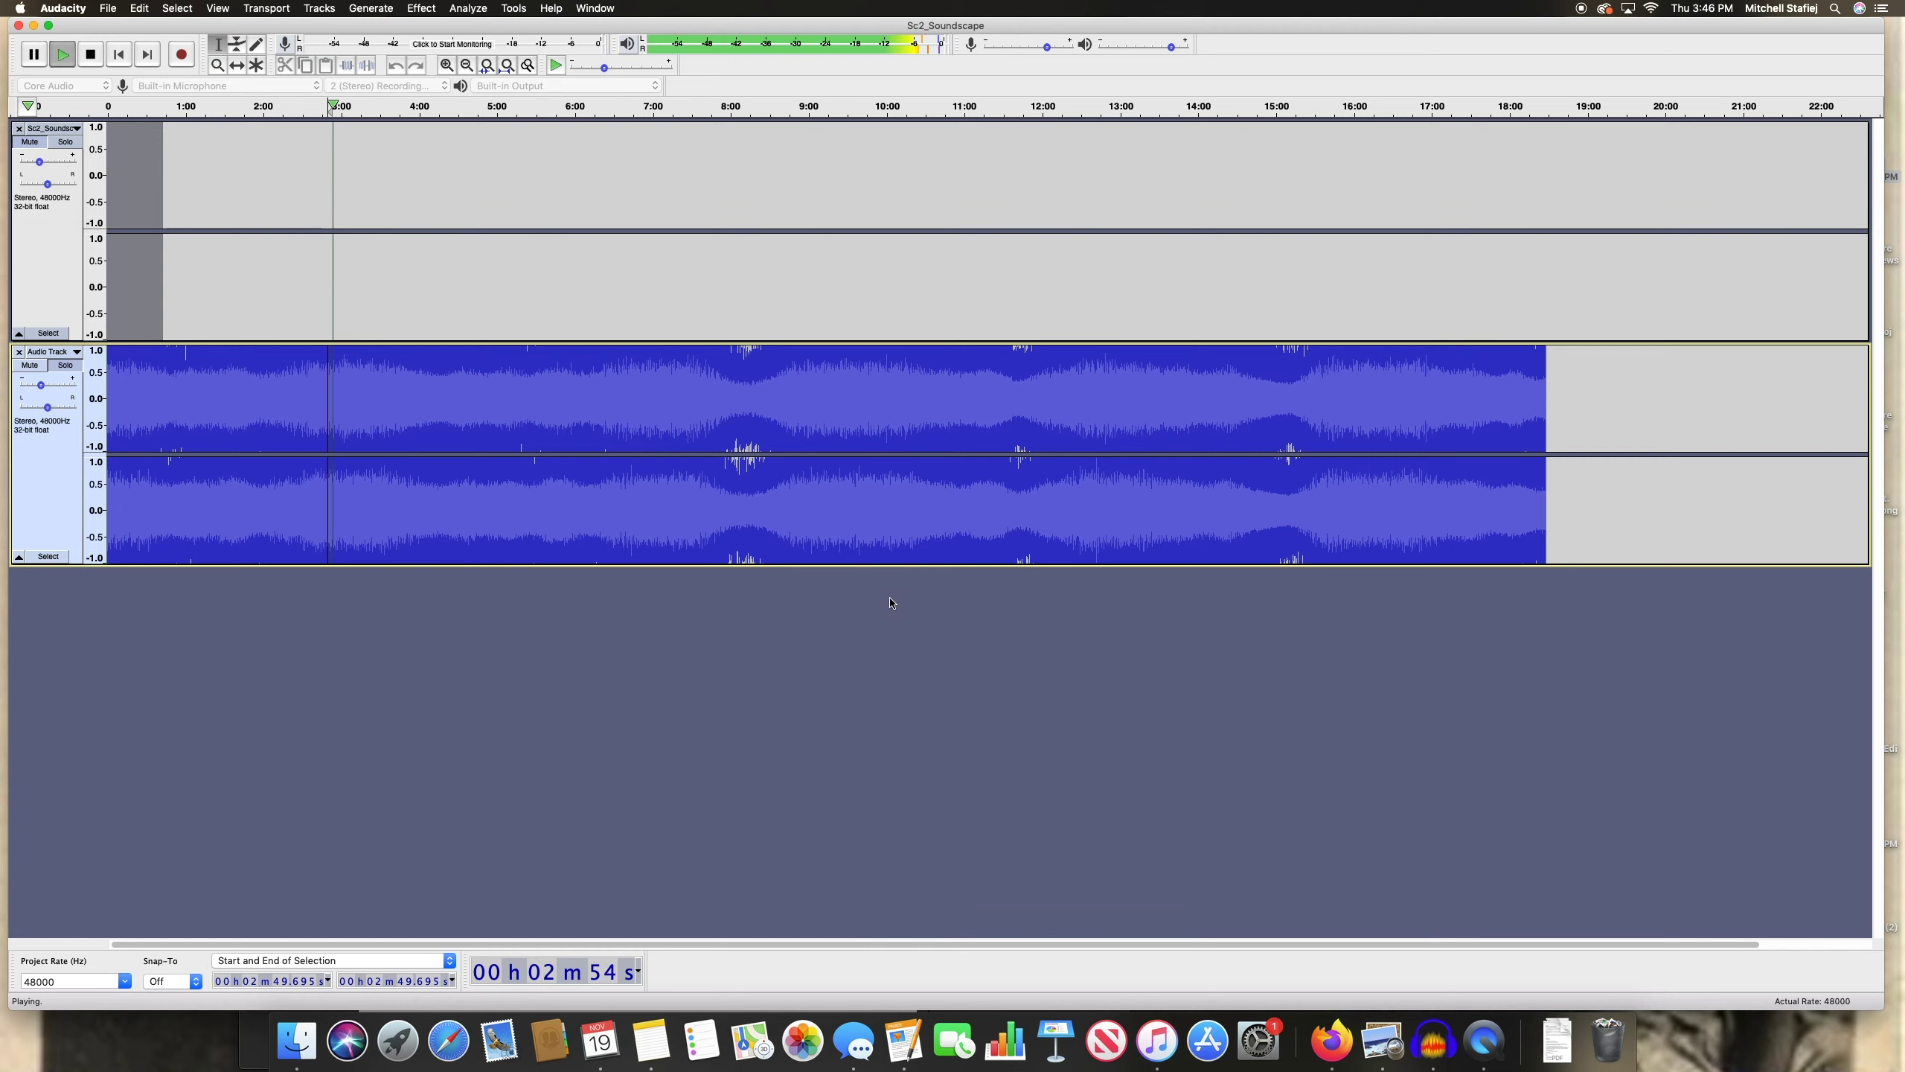
{"action": "key", "text": "XF86AudioRaiseVolume"}
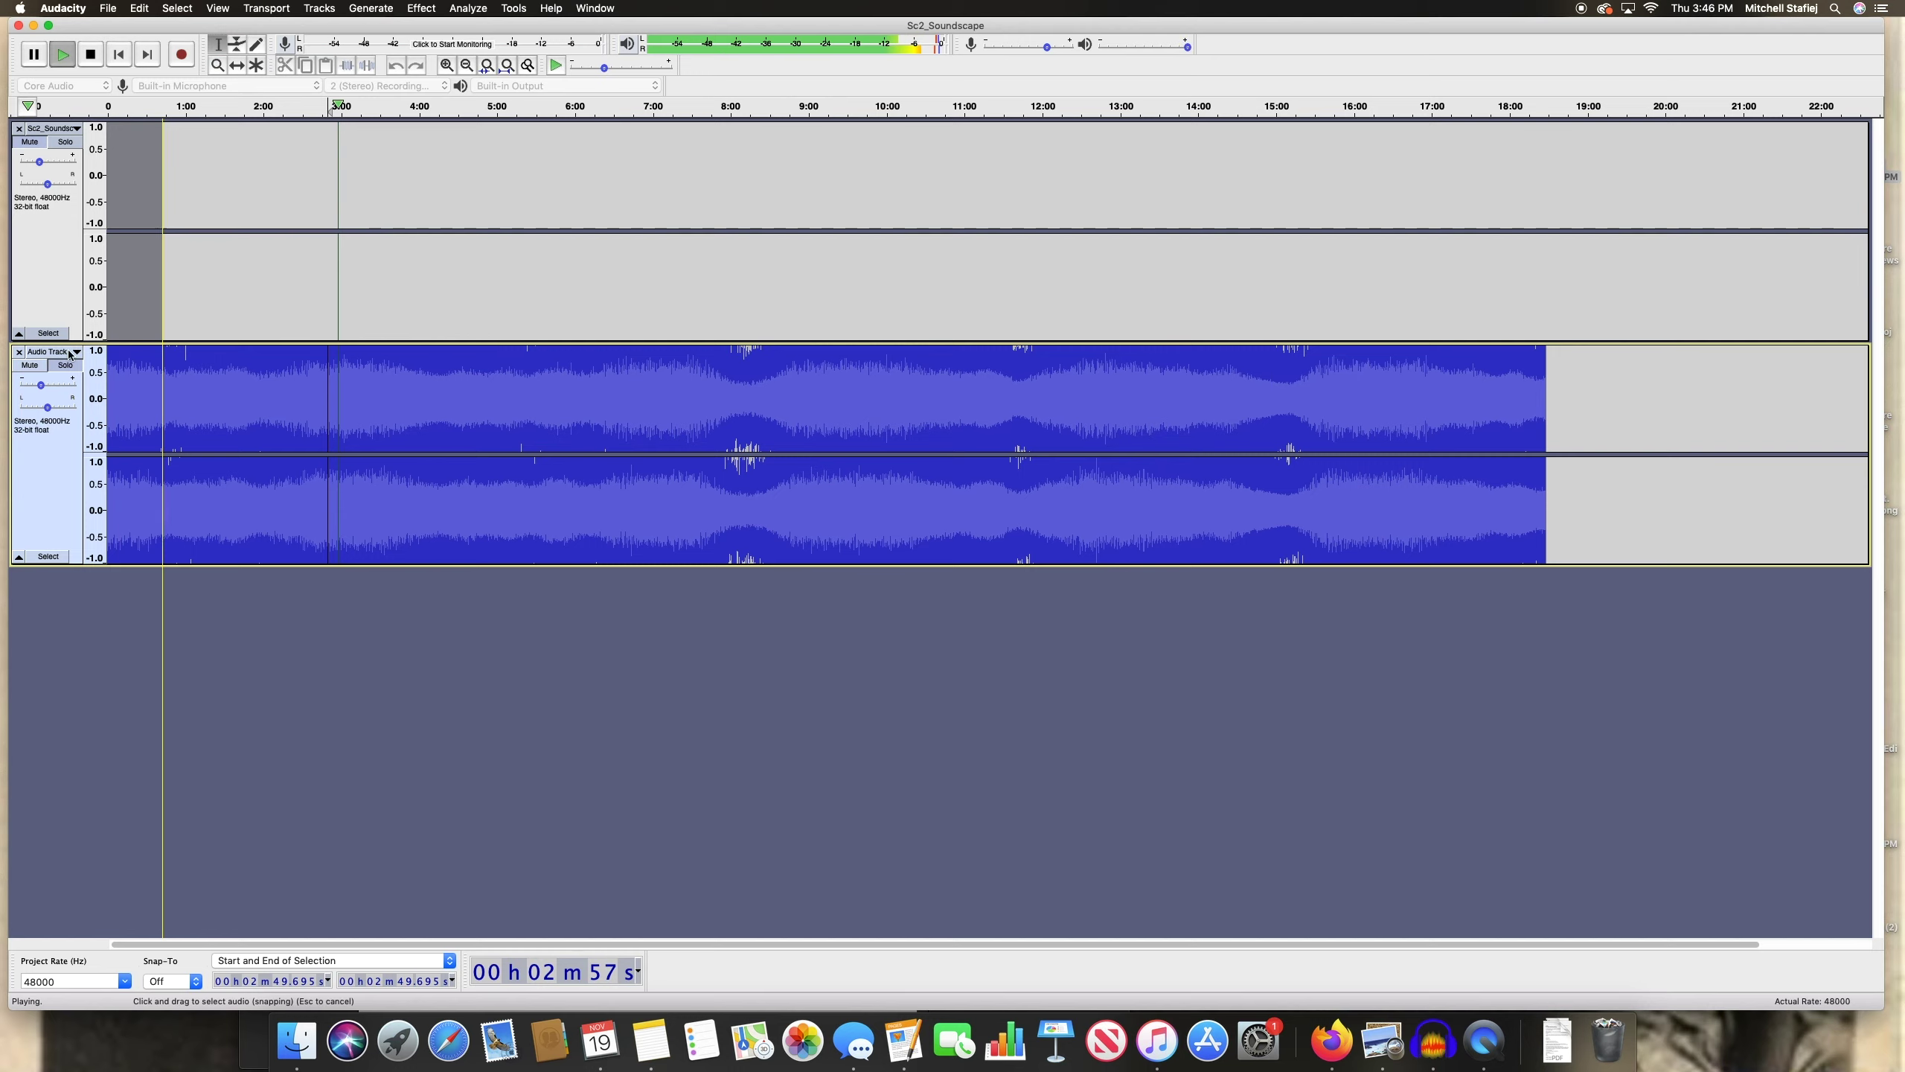
Lower the second track's gain to -12 dB, continue playback from about 5:21, and stop it
{"action": "left_click_drag", "start_coordinate": [41, 385], "coordinate": [34, 386]}
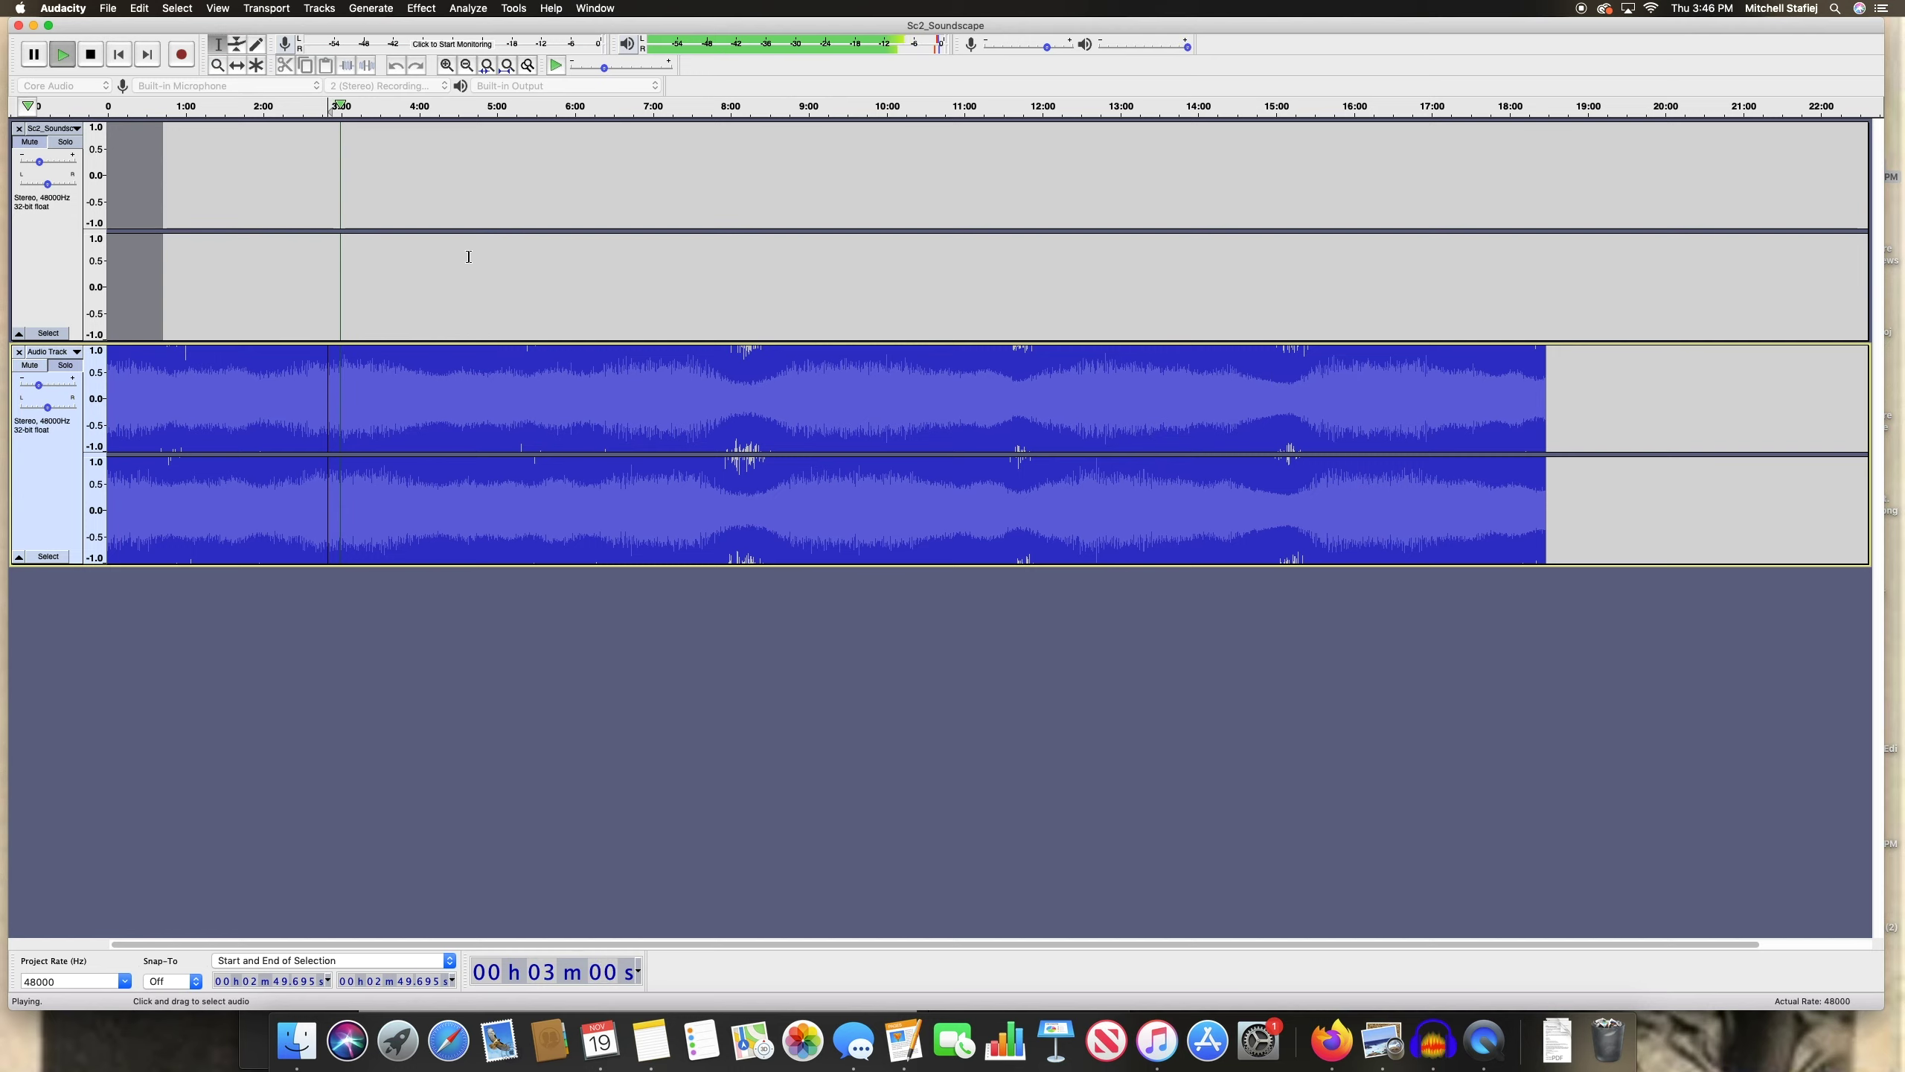
{"action": "left_click", "coordinate": [523, 390]}
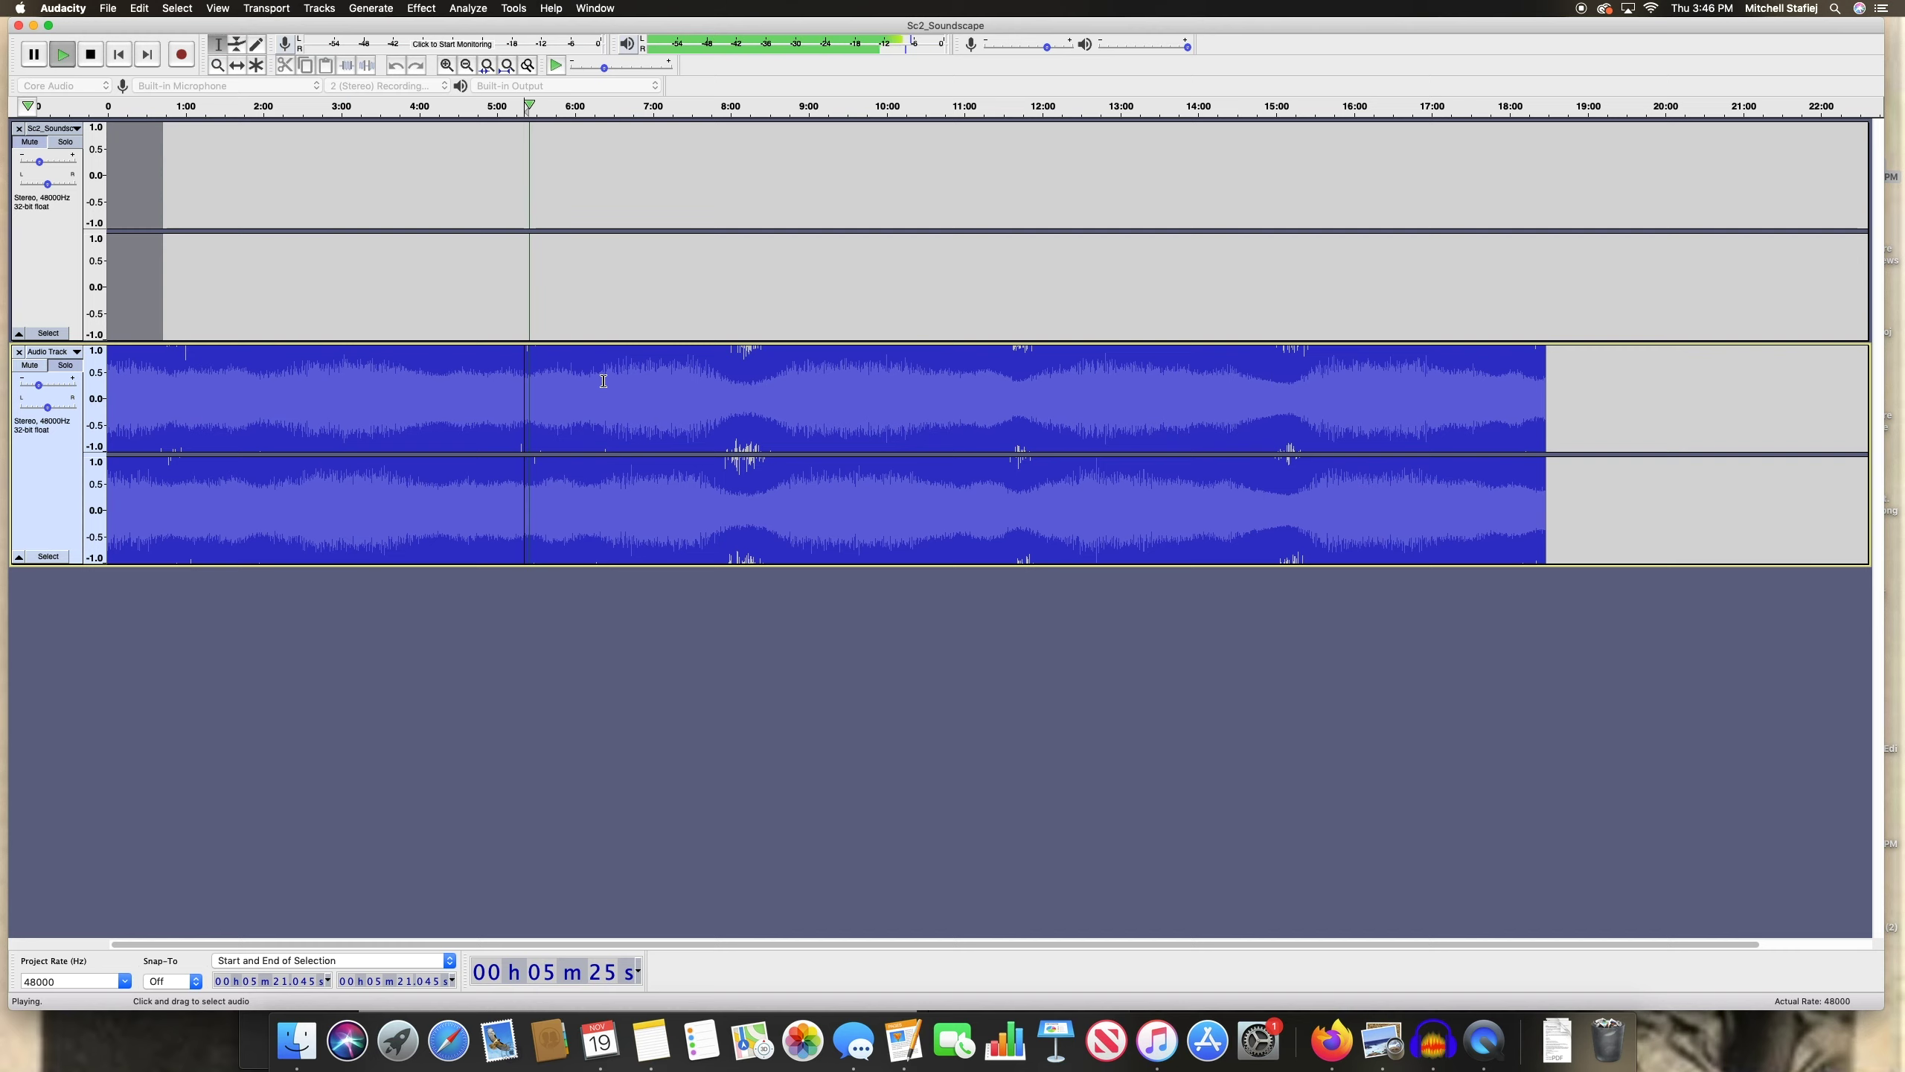
{"action": "key", "text": "space"}
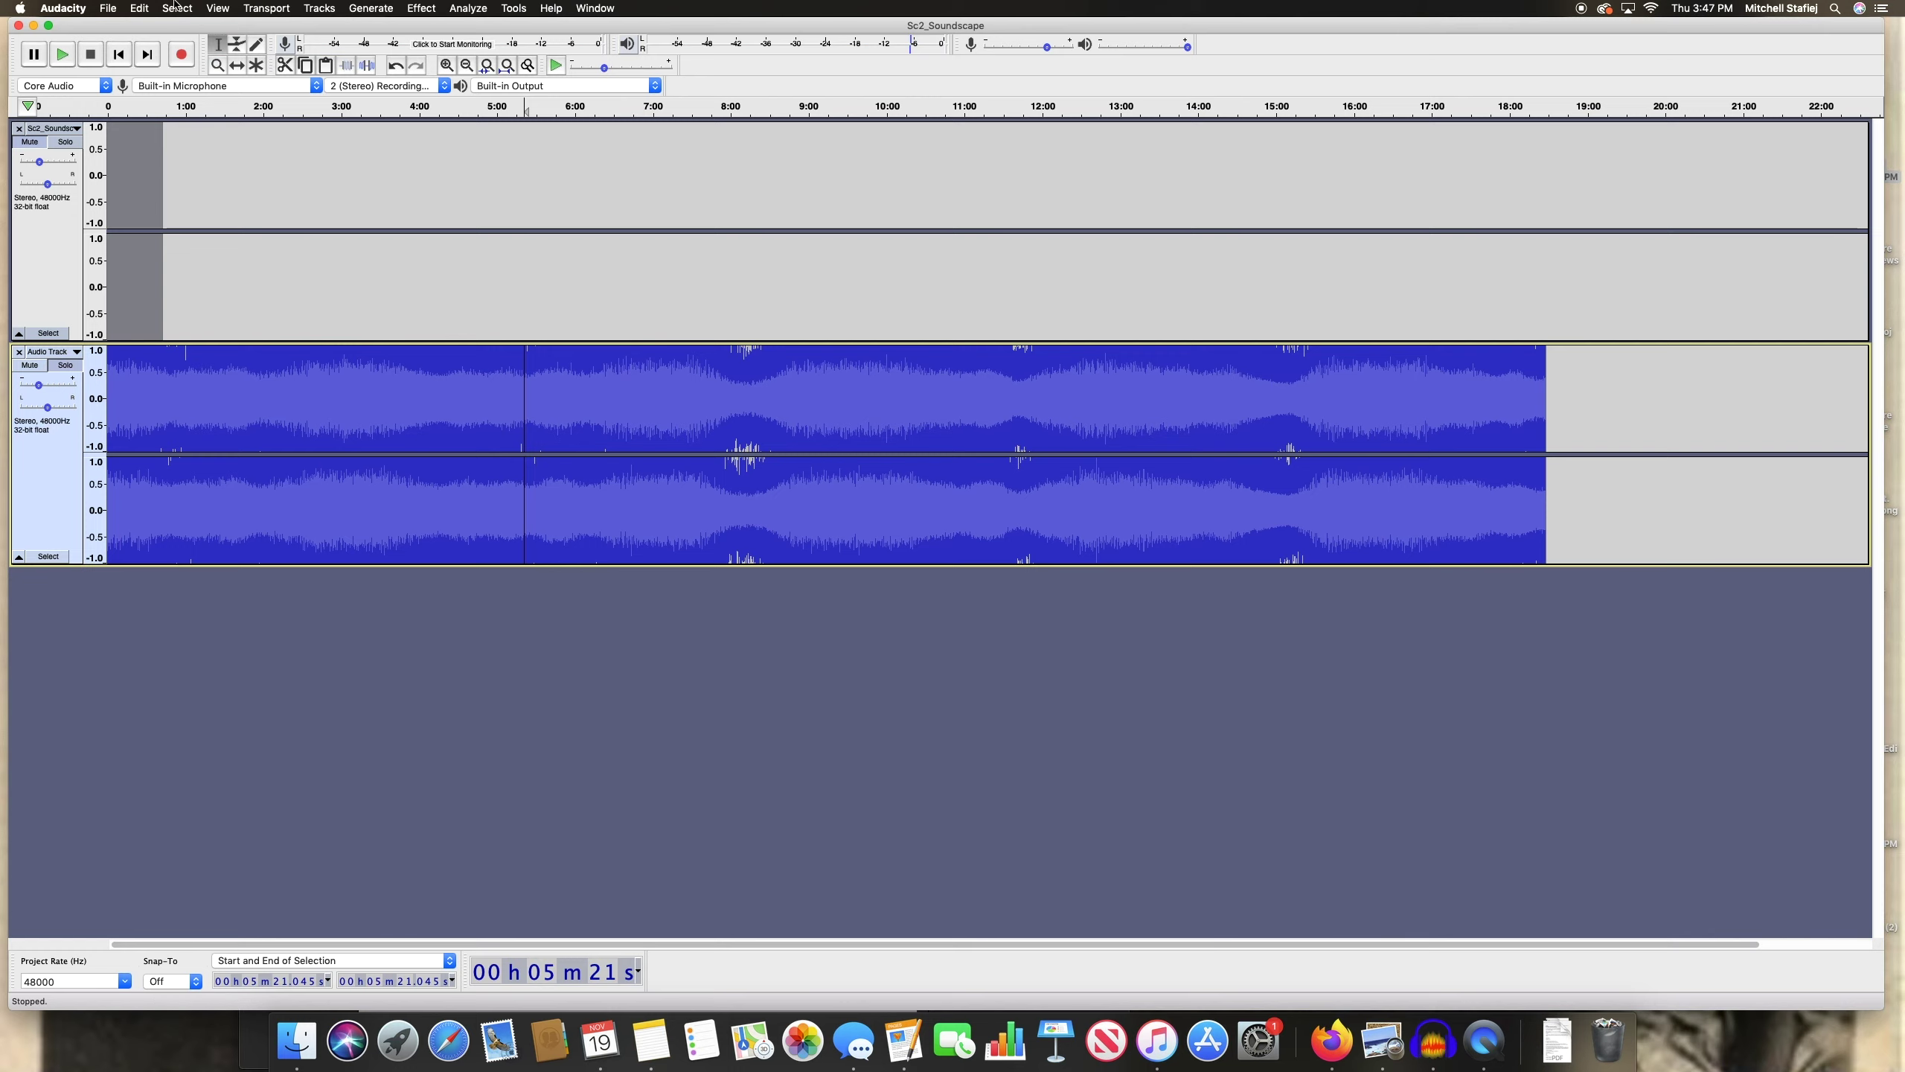
Zoom in on the stretched clip, go back to its start, and review the list of available effects
{"action": "double_click", "coordinate": [324, 433]}
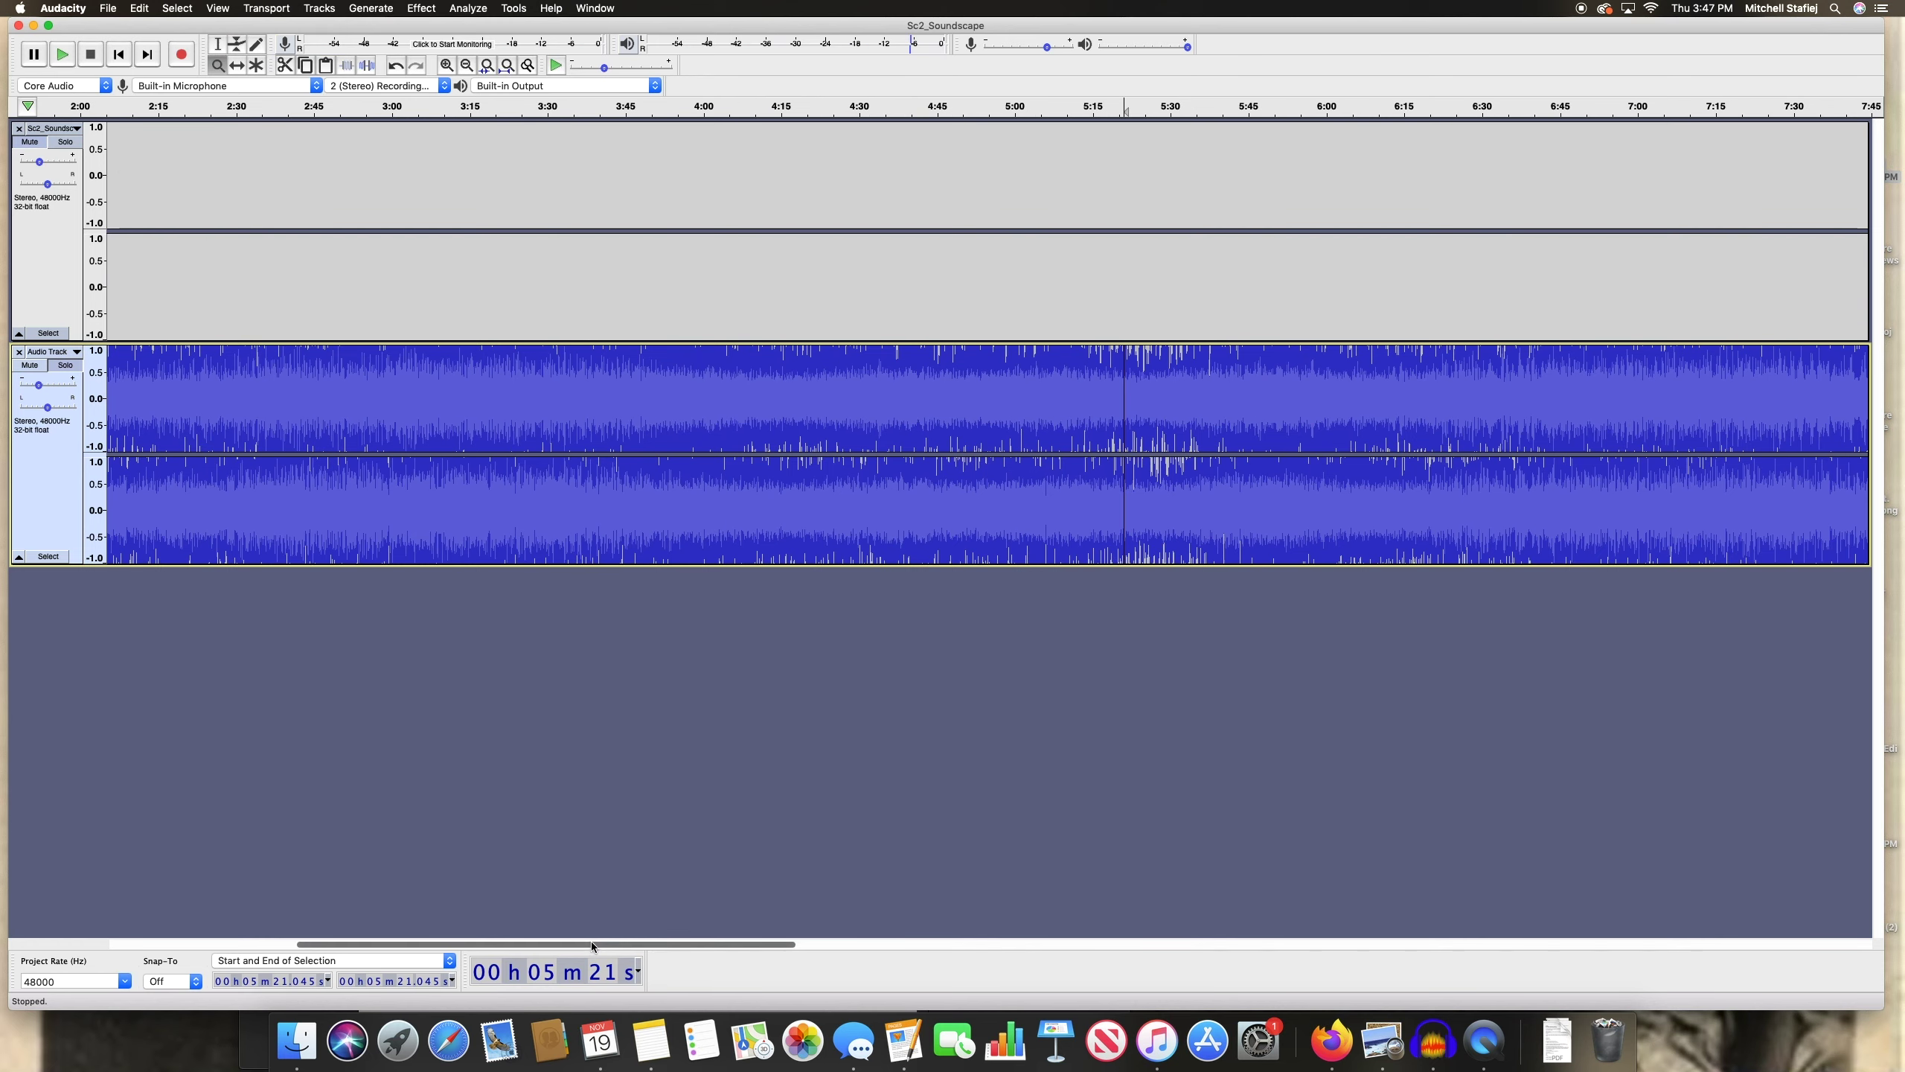
{"action": "left_click_drag", "start_coordinate": [592, 945], "coordinate": [306, 961]}
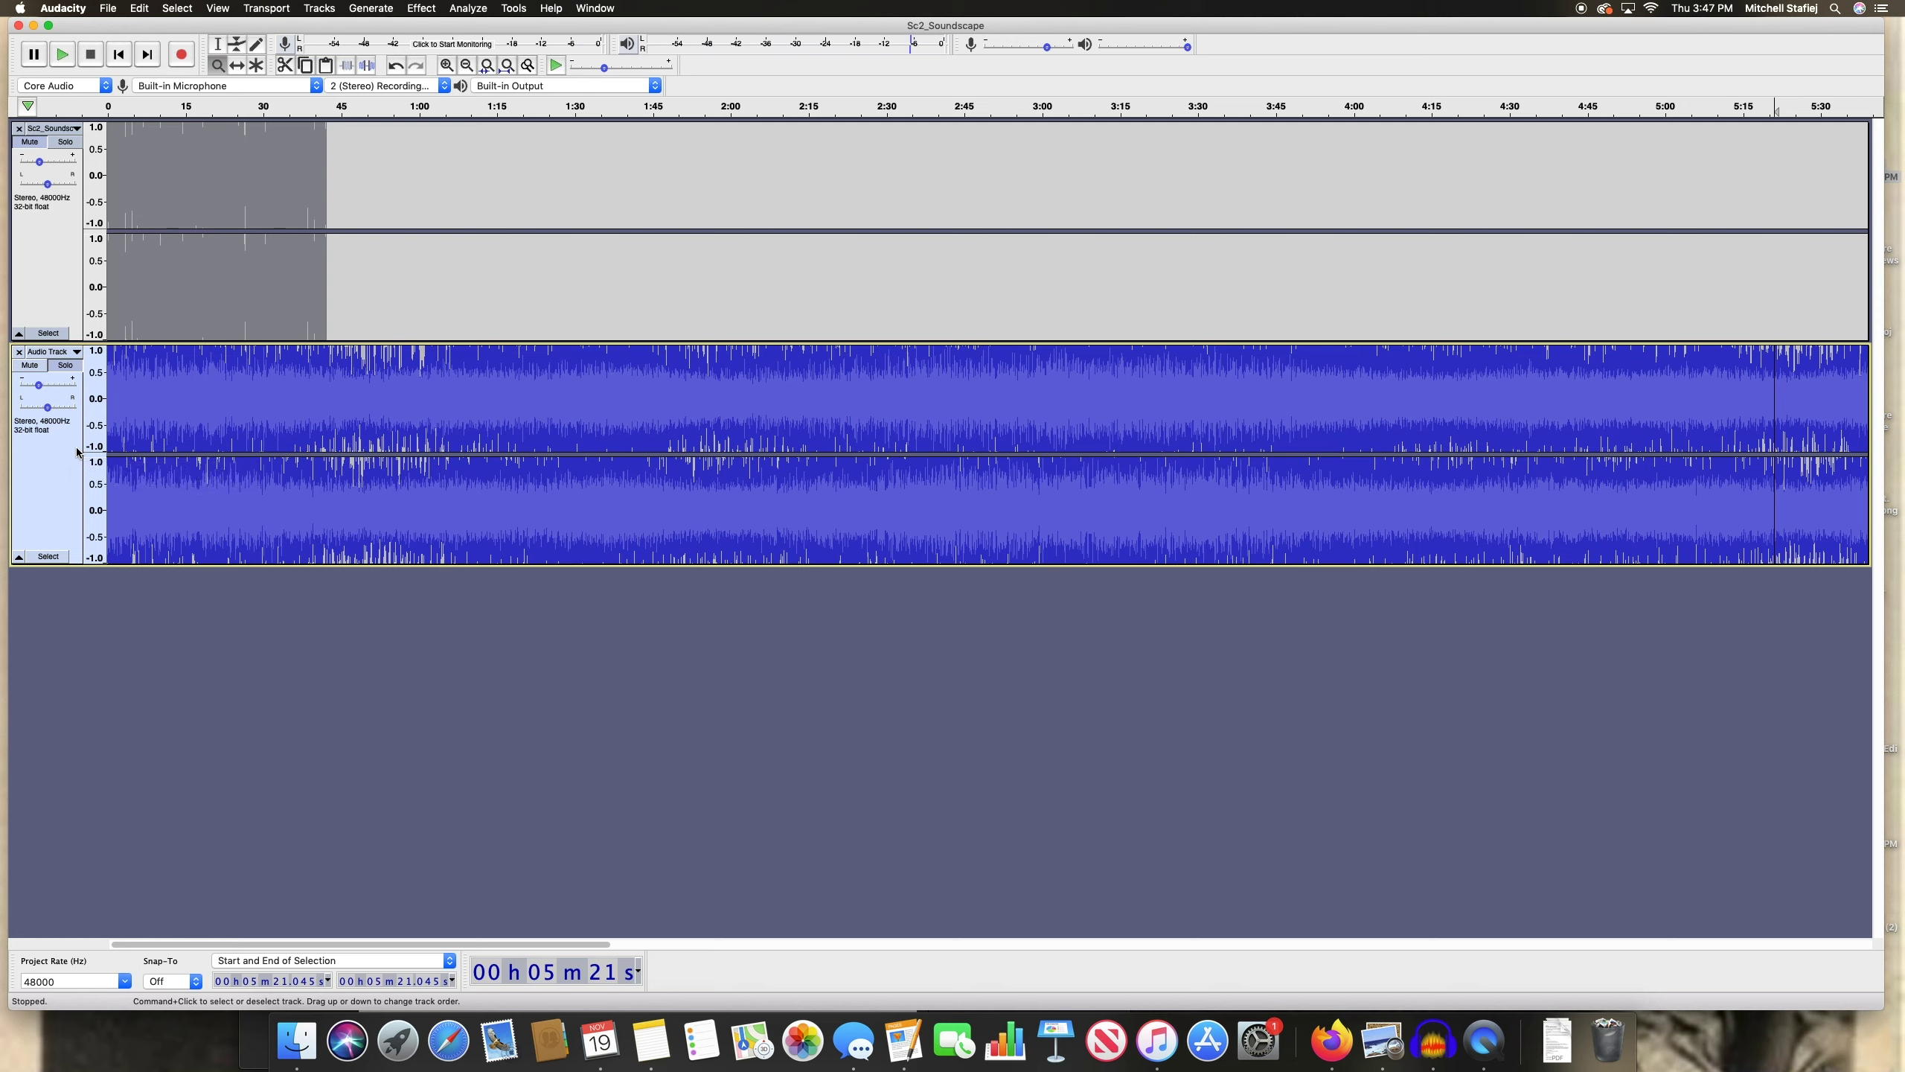
{"action": "left_click", "coordinate": [420, 8]}
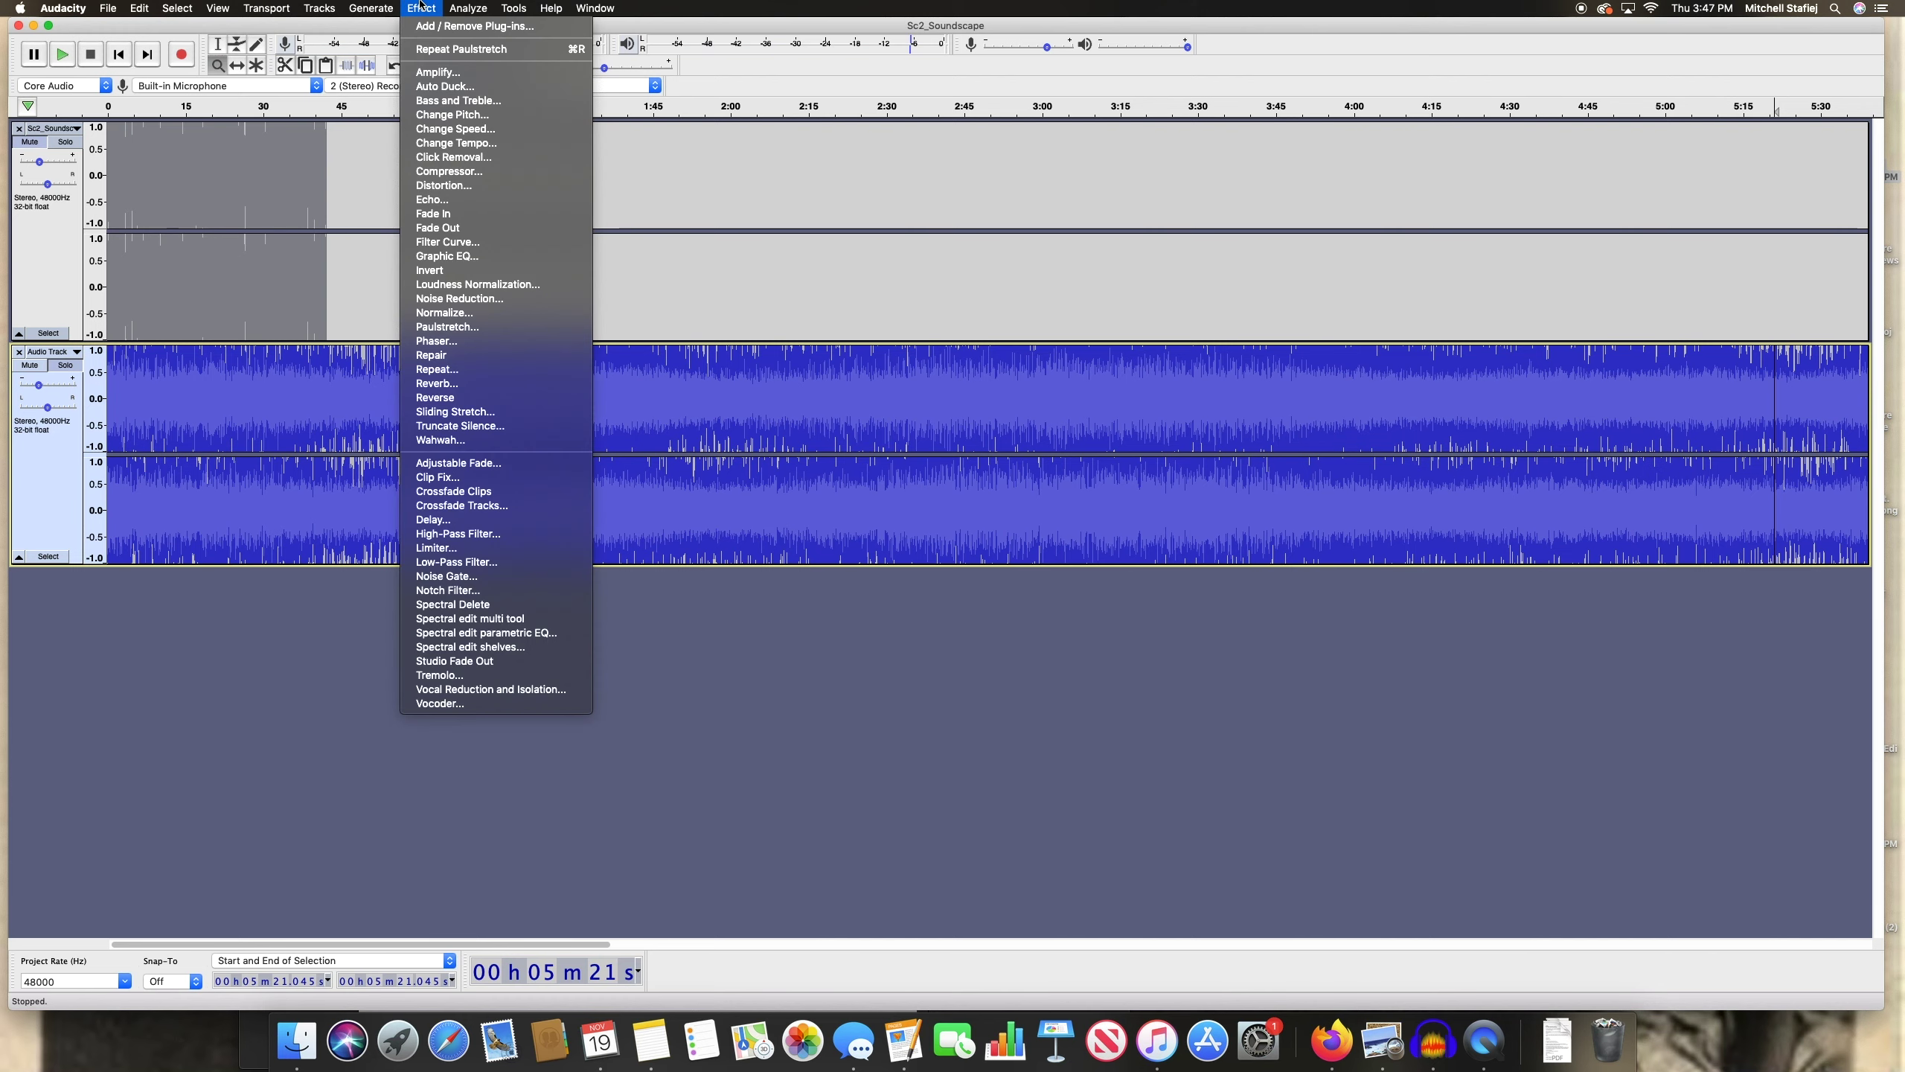
{"action": "left_click", "coordinate": [420, 5]}
{"action": "left_click", "coordinate": [420, 6]}
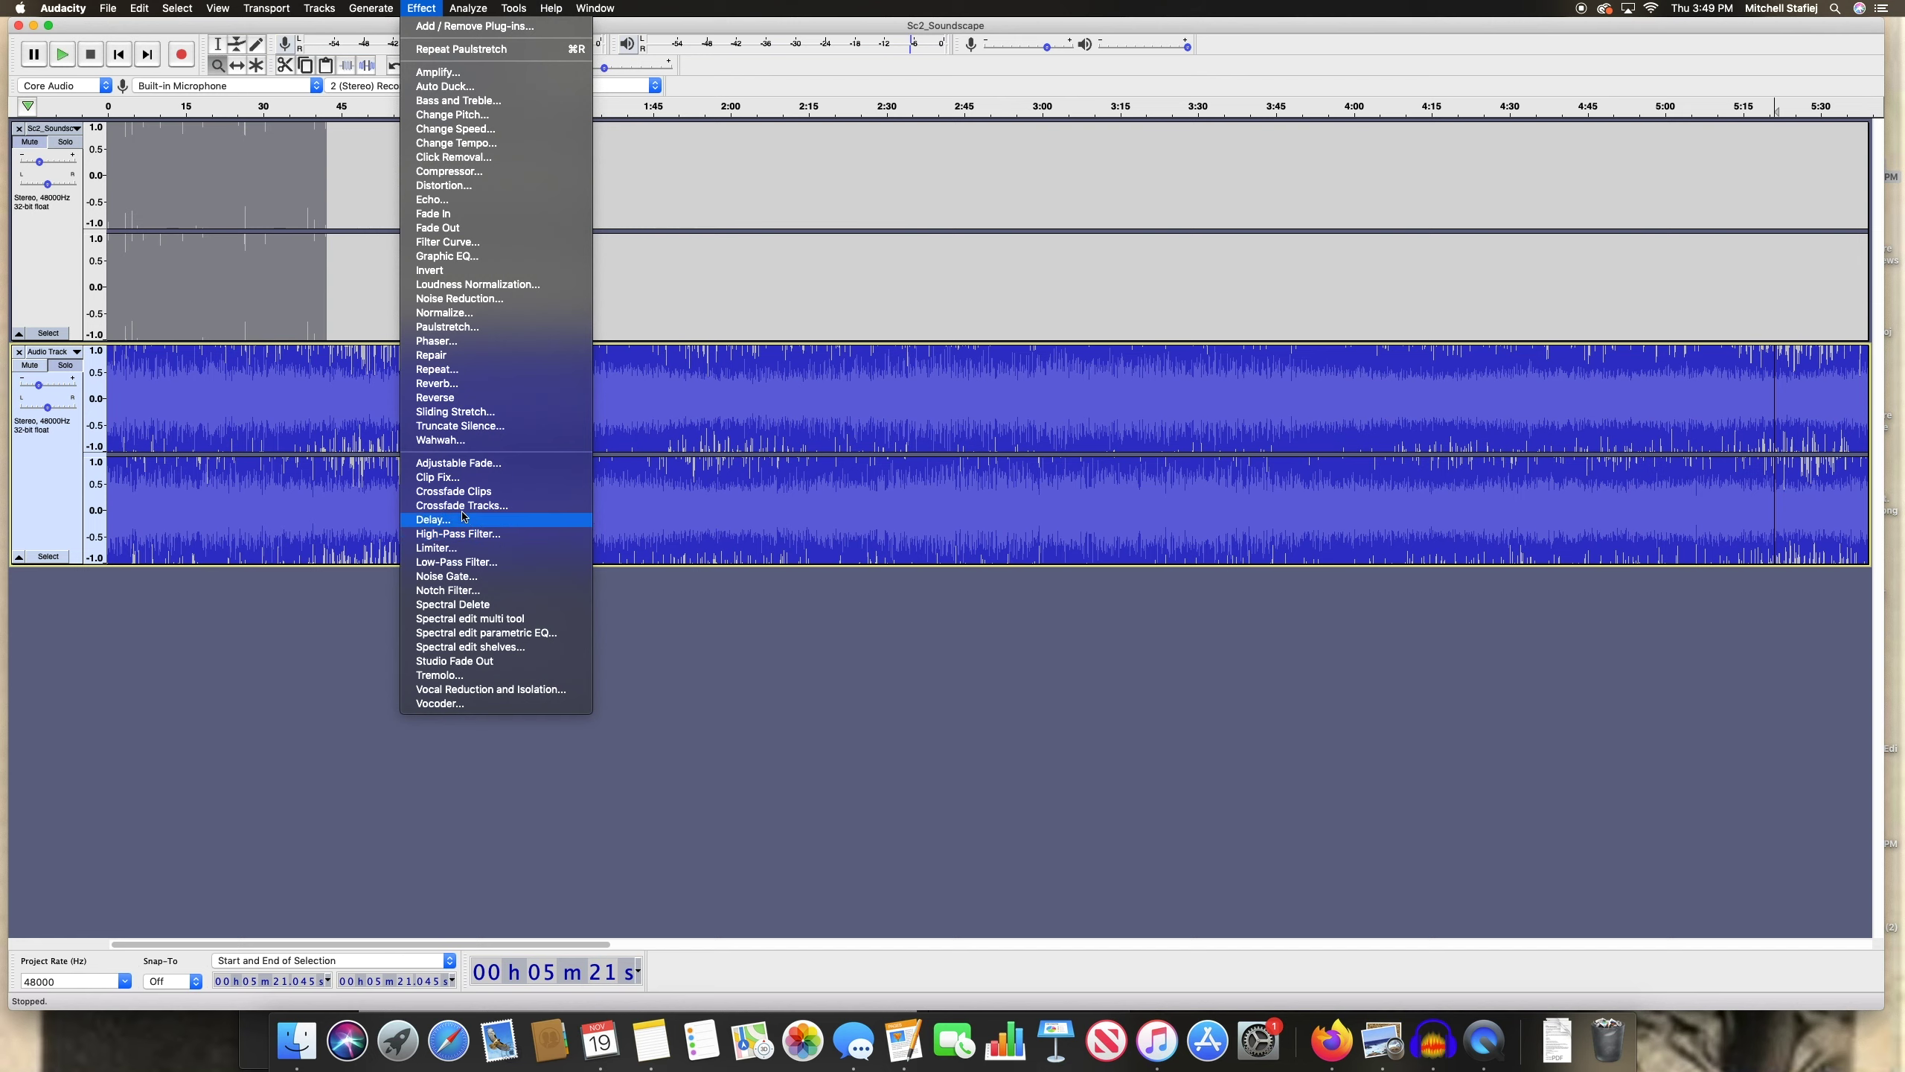
{"action": "left_click", "coordinate": [854, 289]}
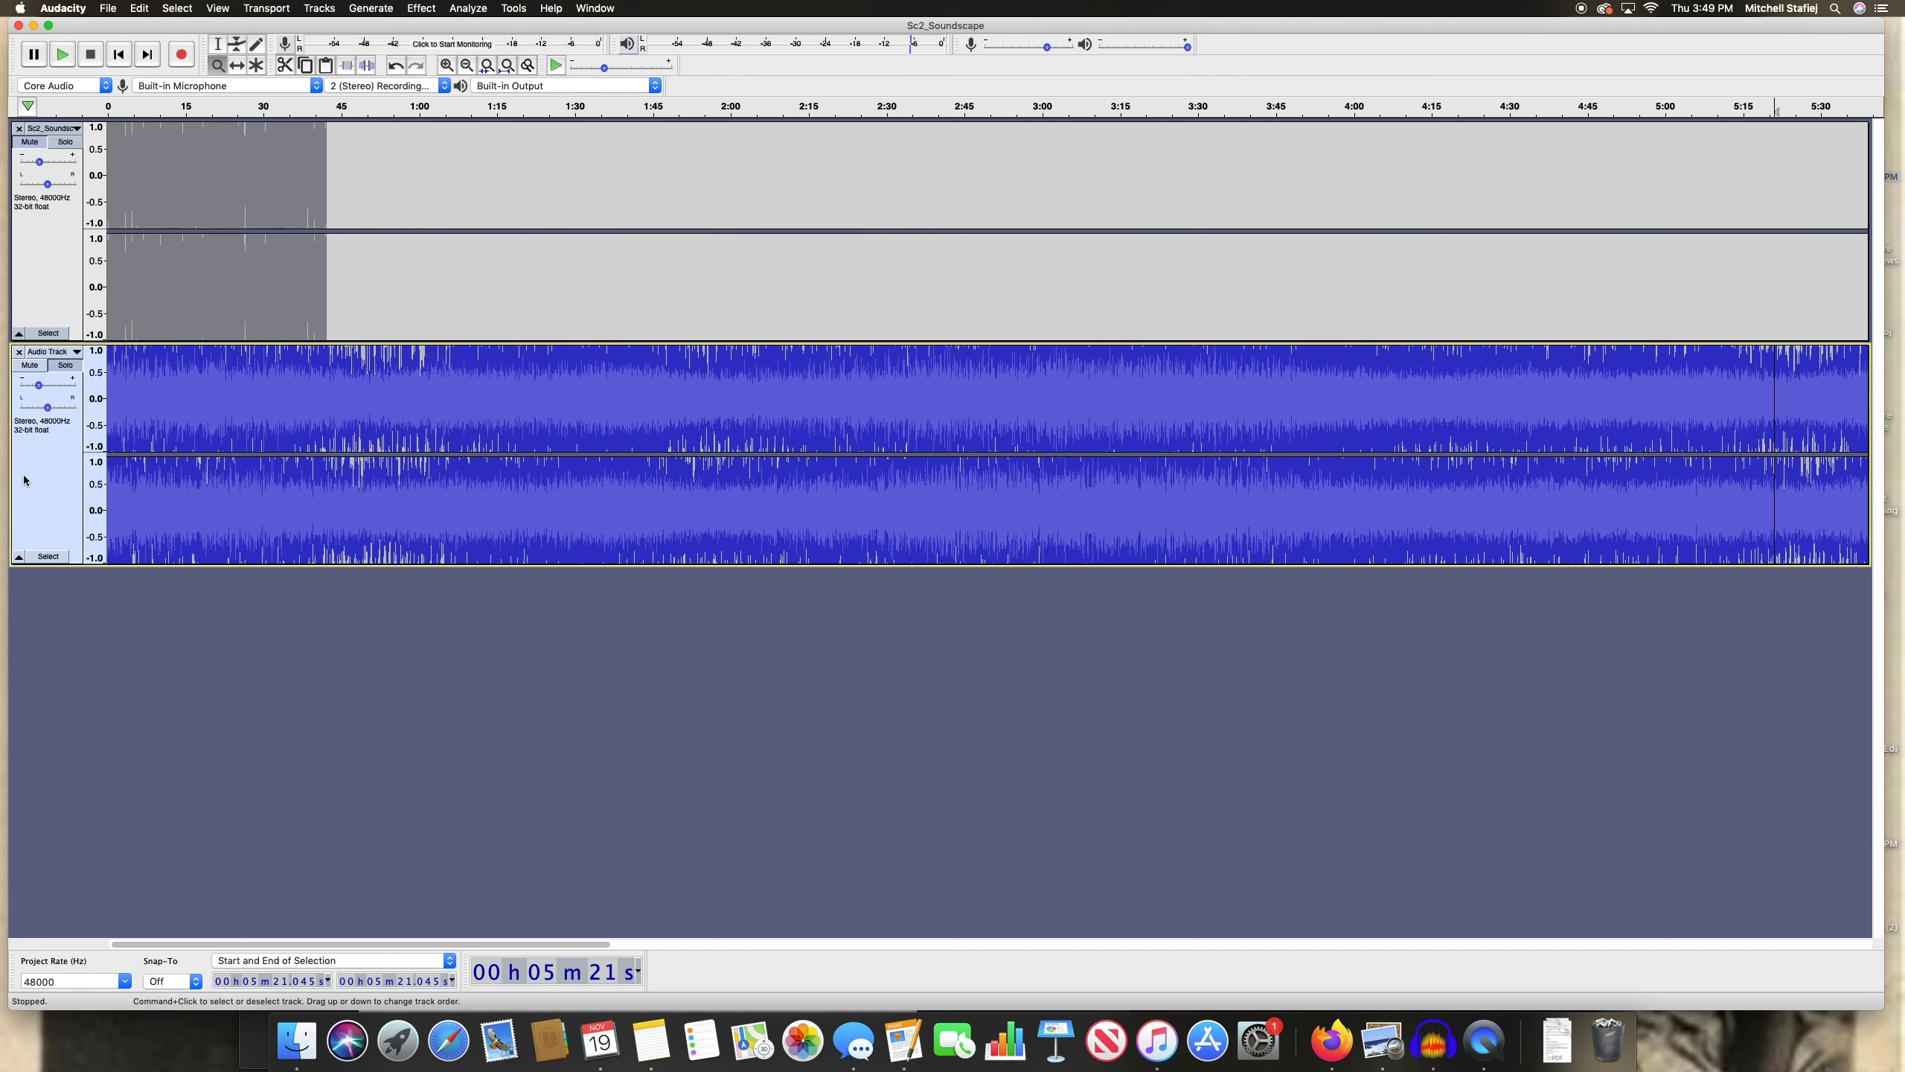
Unmute the first soundscape track and select the second track
{"action": "left_click", "coordinate": [53, 238]}
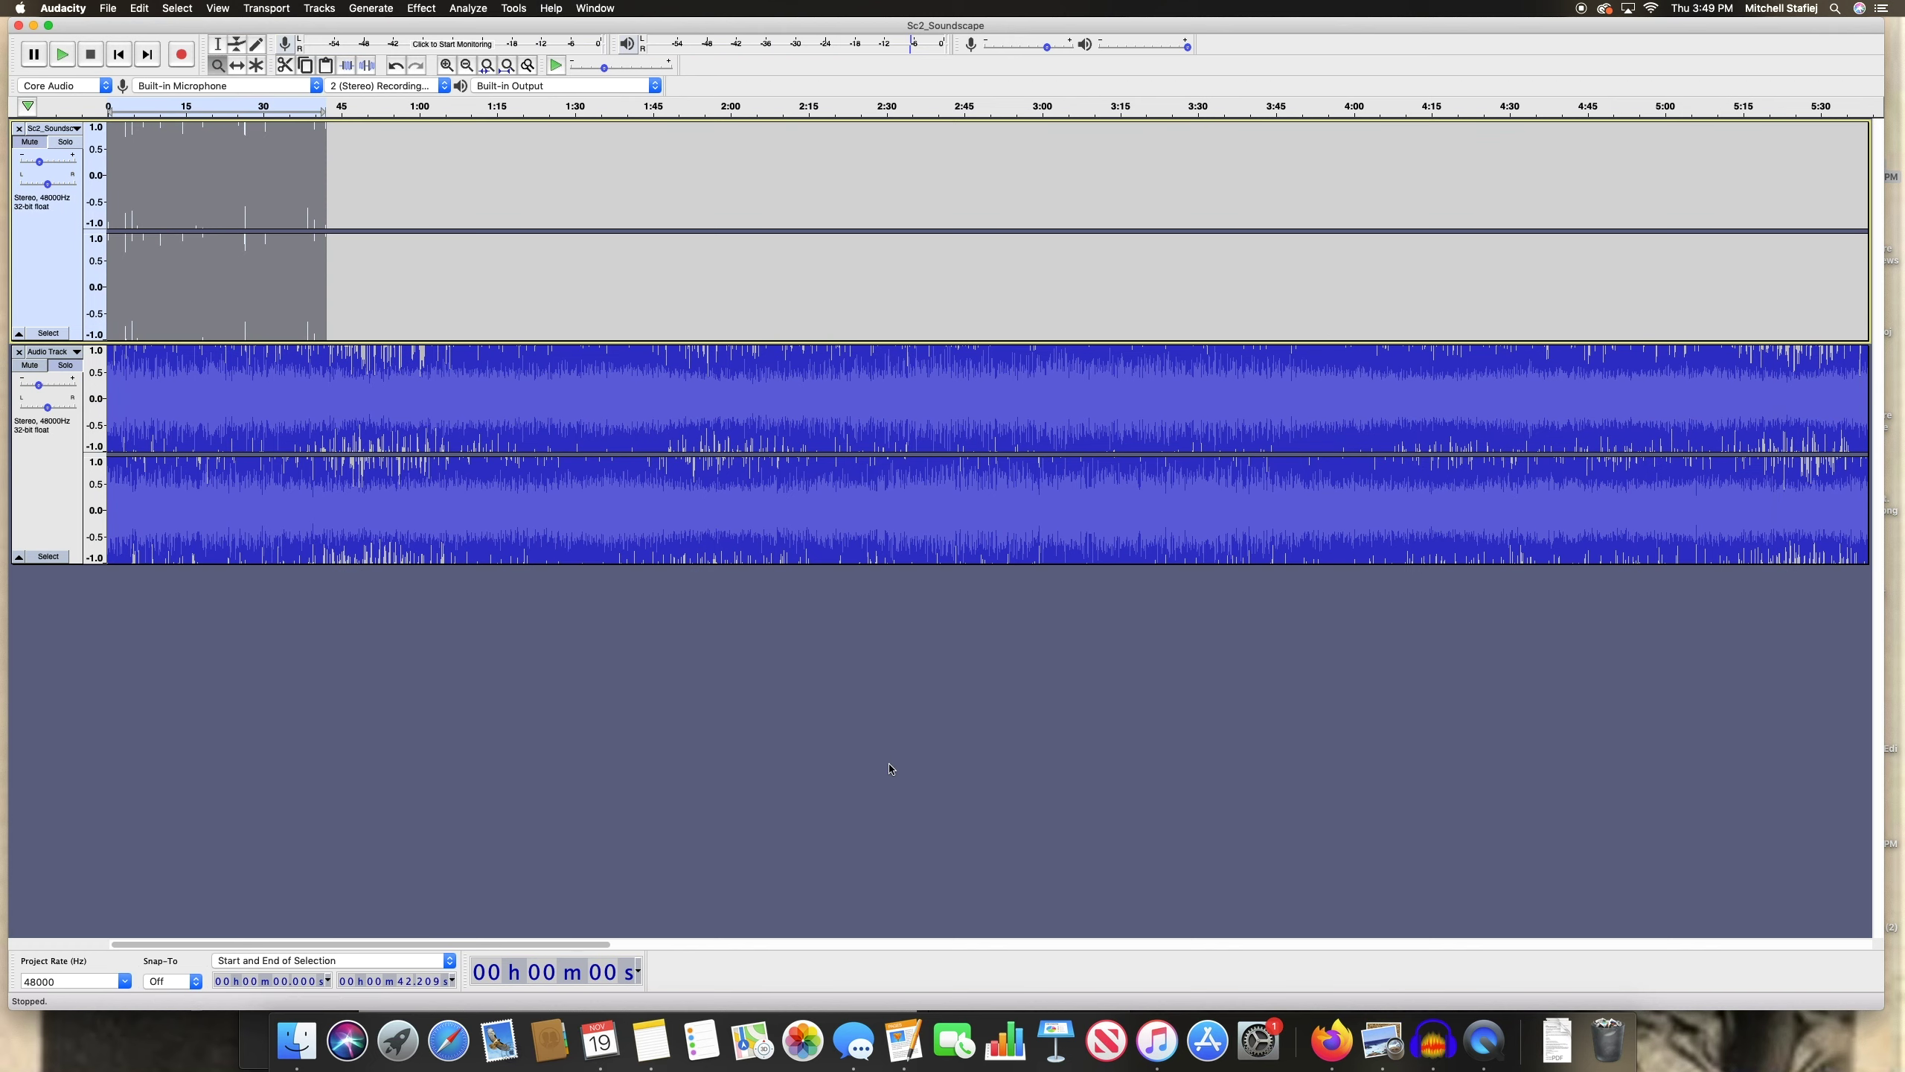
{"action": "left_click", "coordinate": [31, 143]}
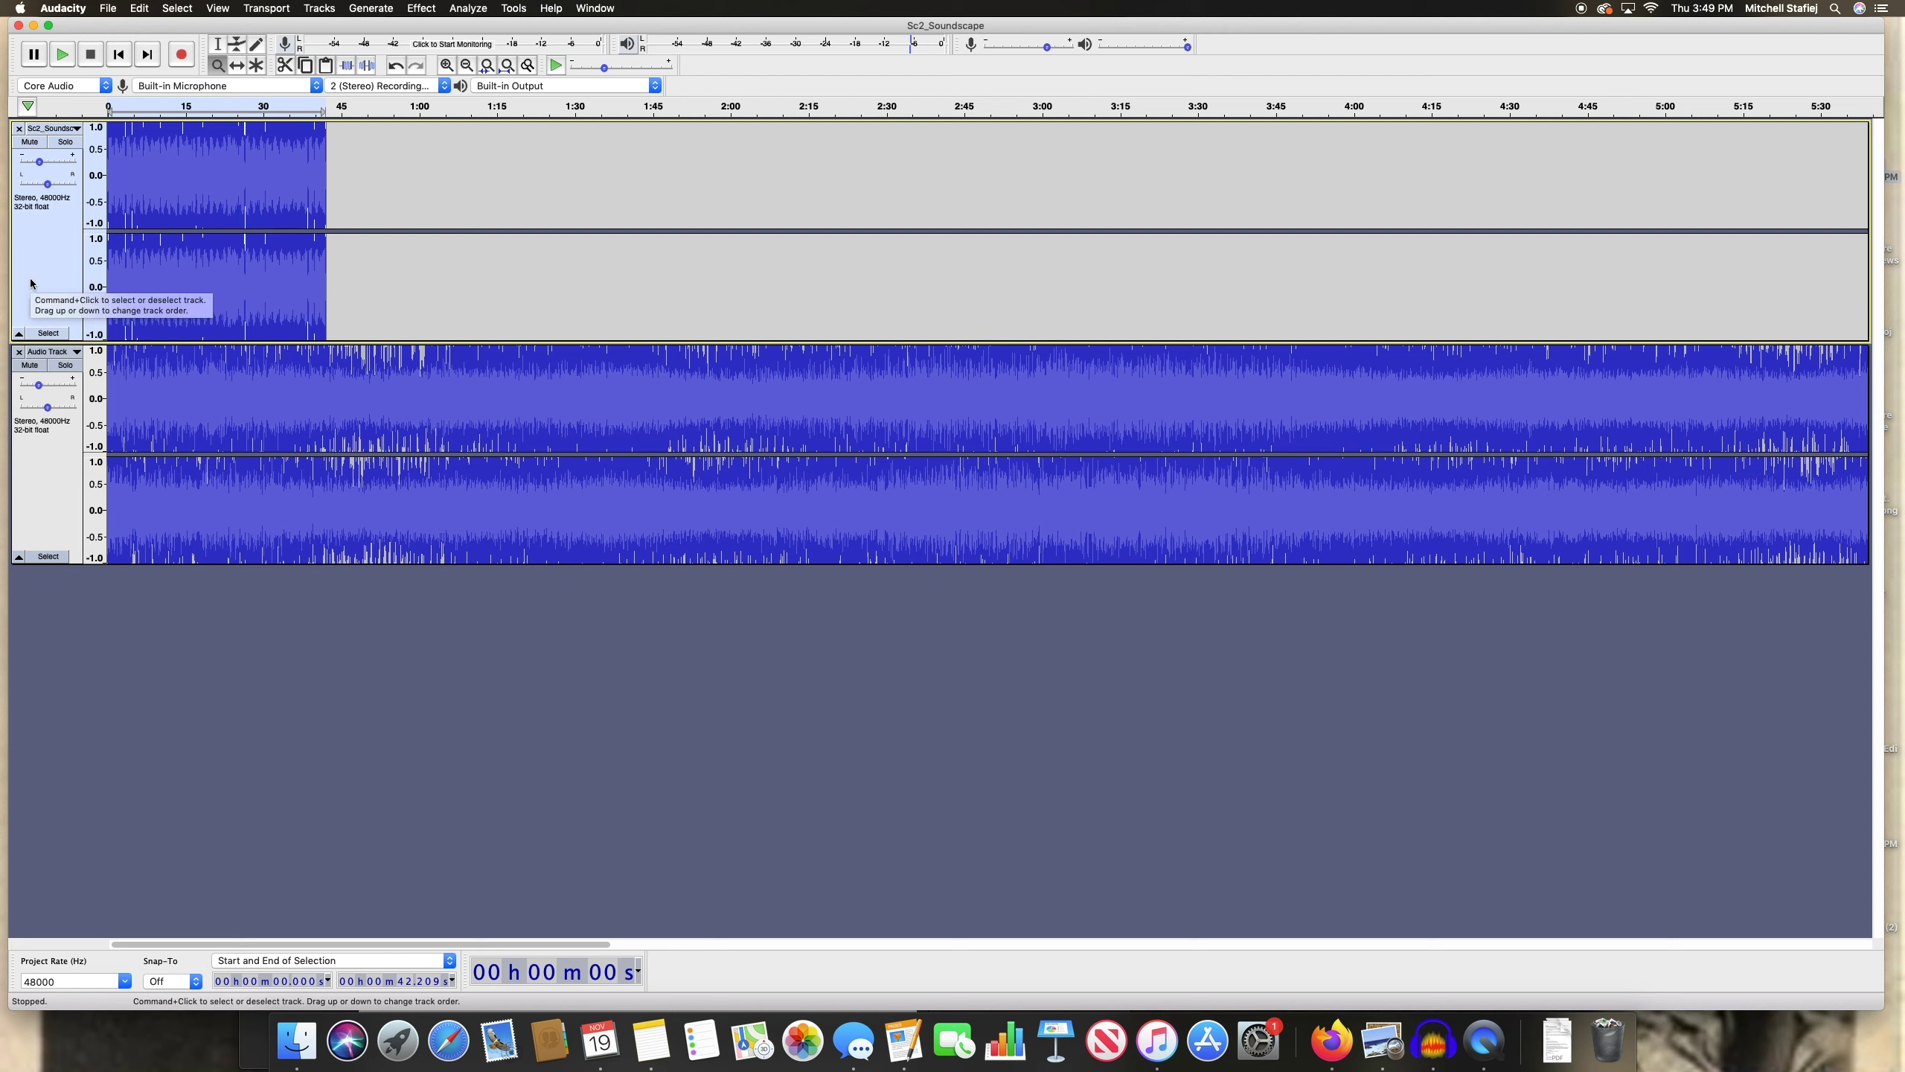
{"action": "left_click", "coordinate": [65, 468], "text": "super"}
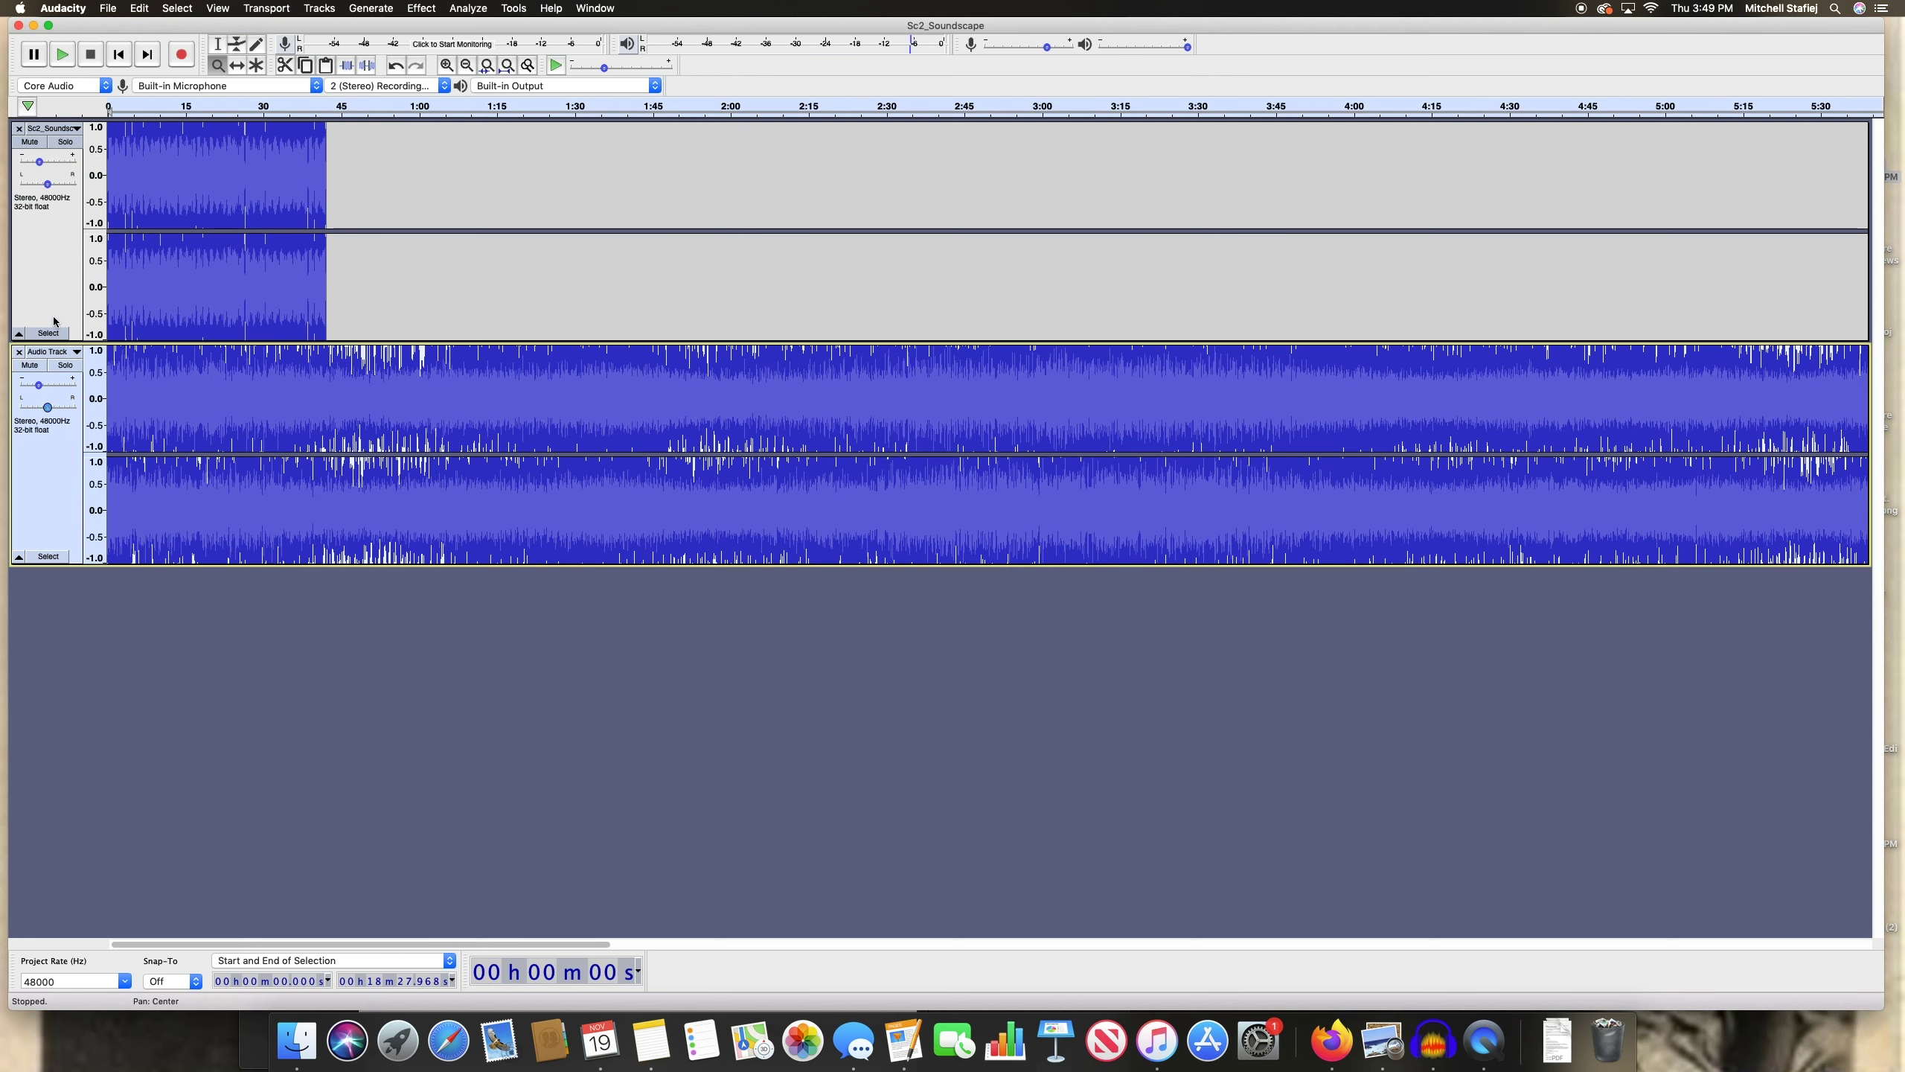
Try a Filter Curve EQ on the first track with the flat curve lowered to about -3 dB
{"action": "left_click", "coordinate": [54, 247]}
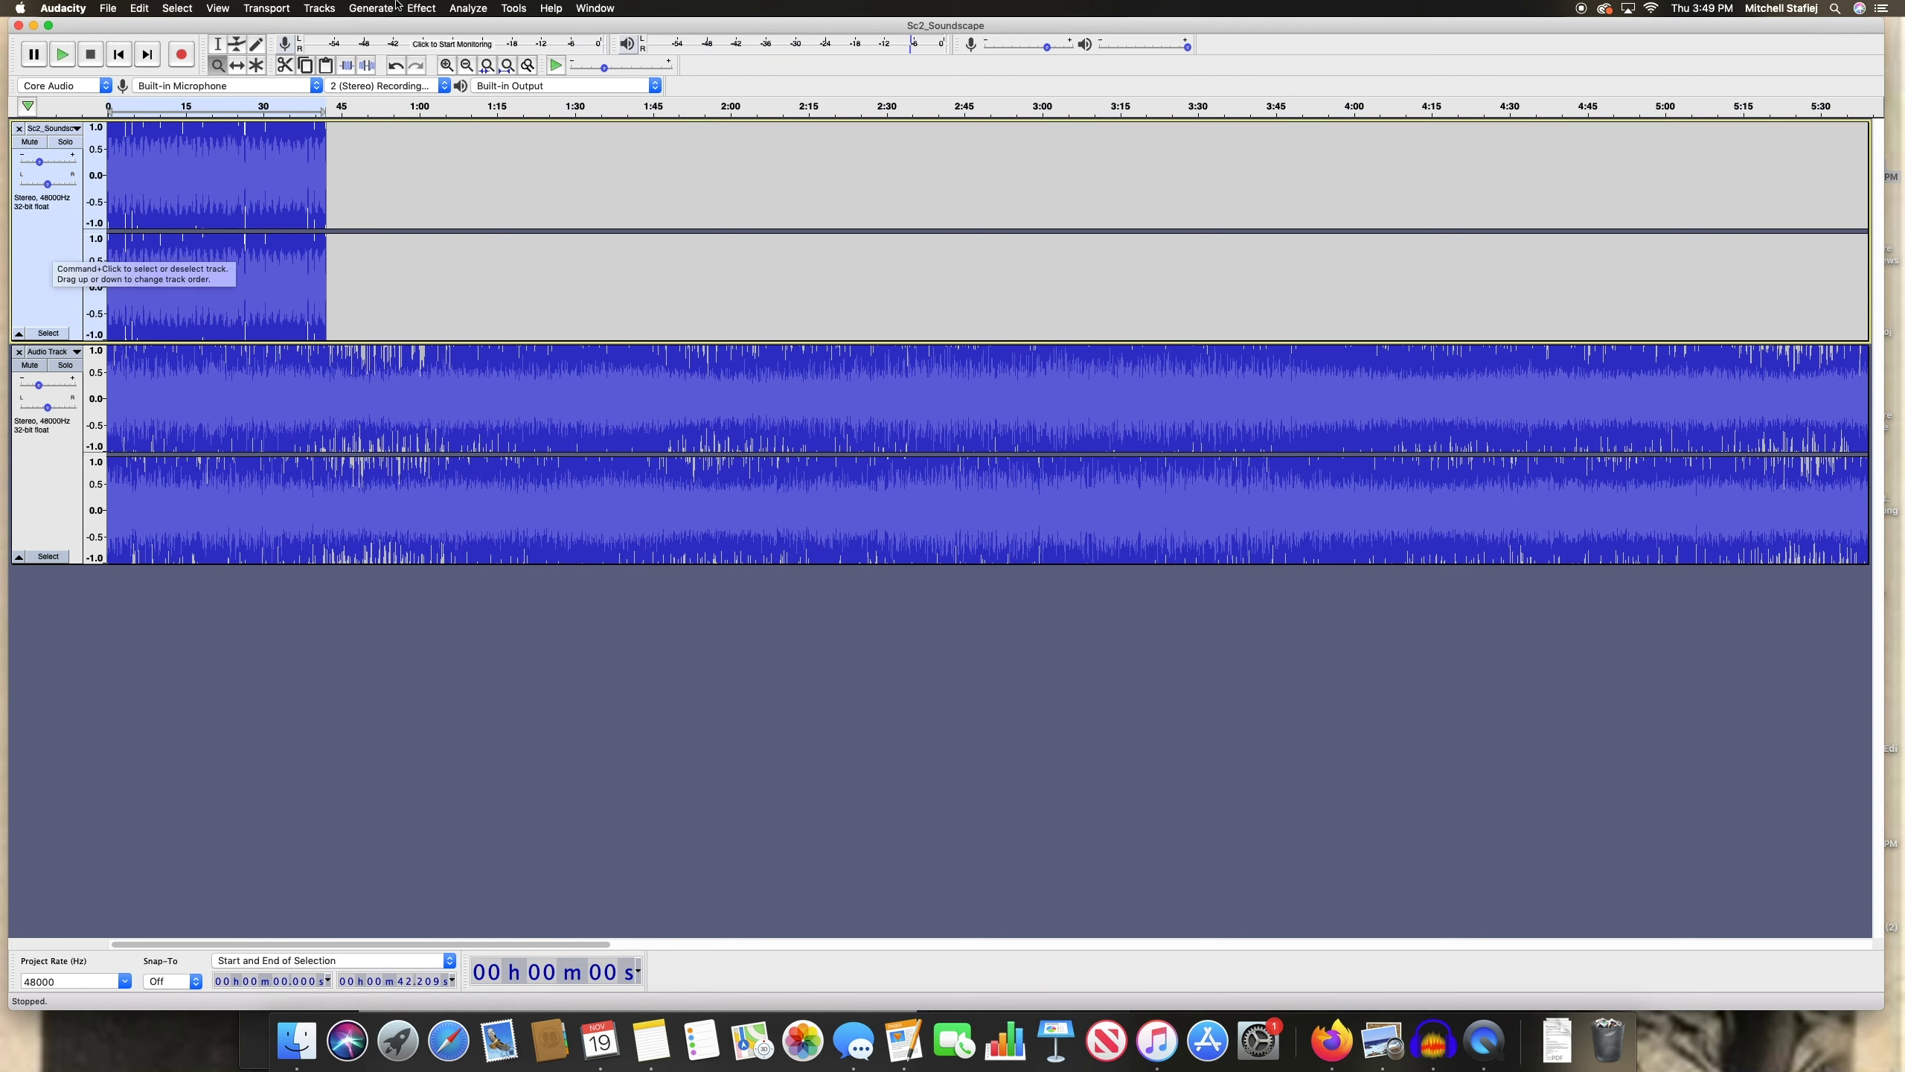
{"action": "left_click", "coordinate": [419, 8]}
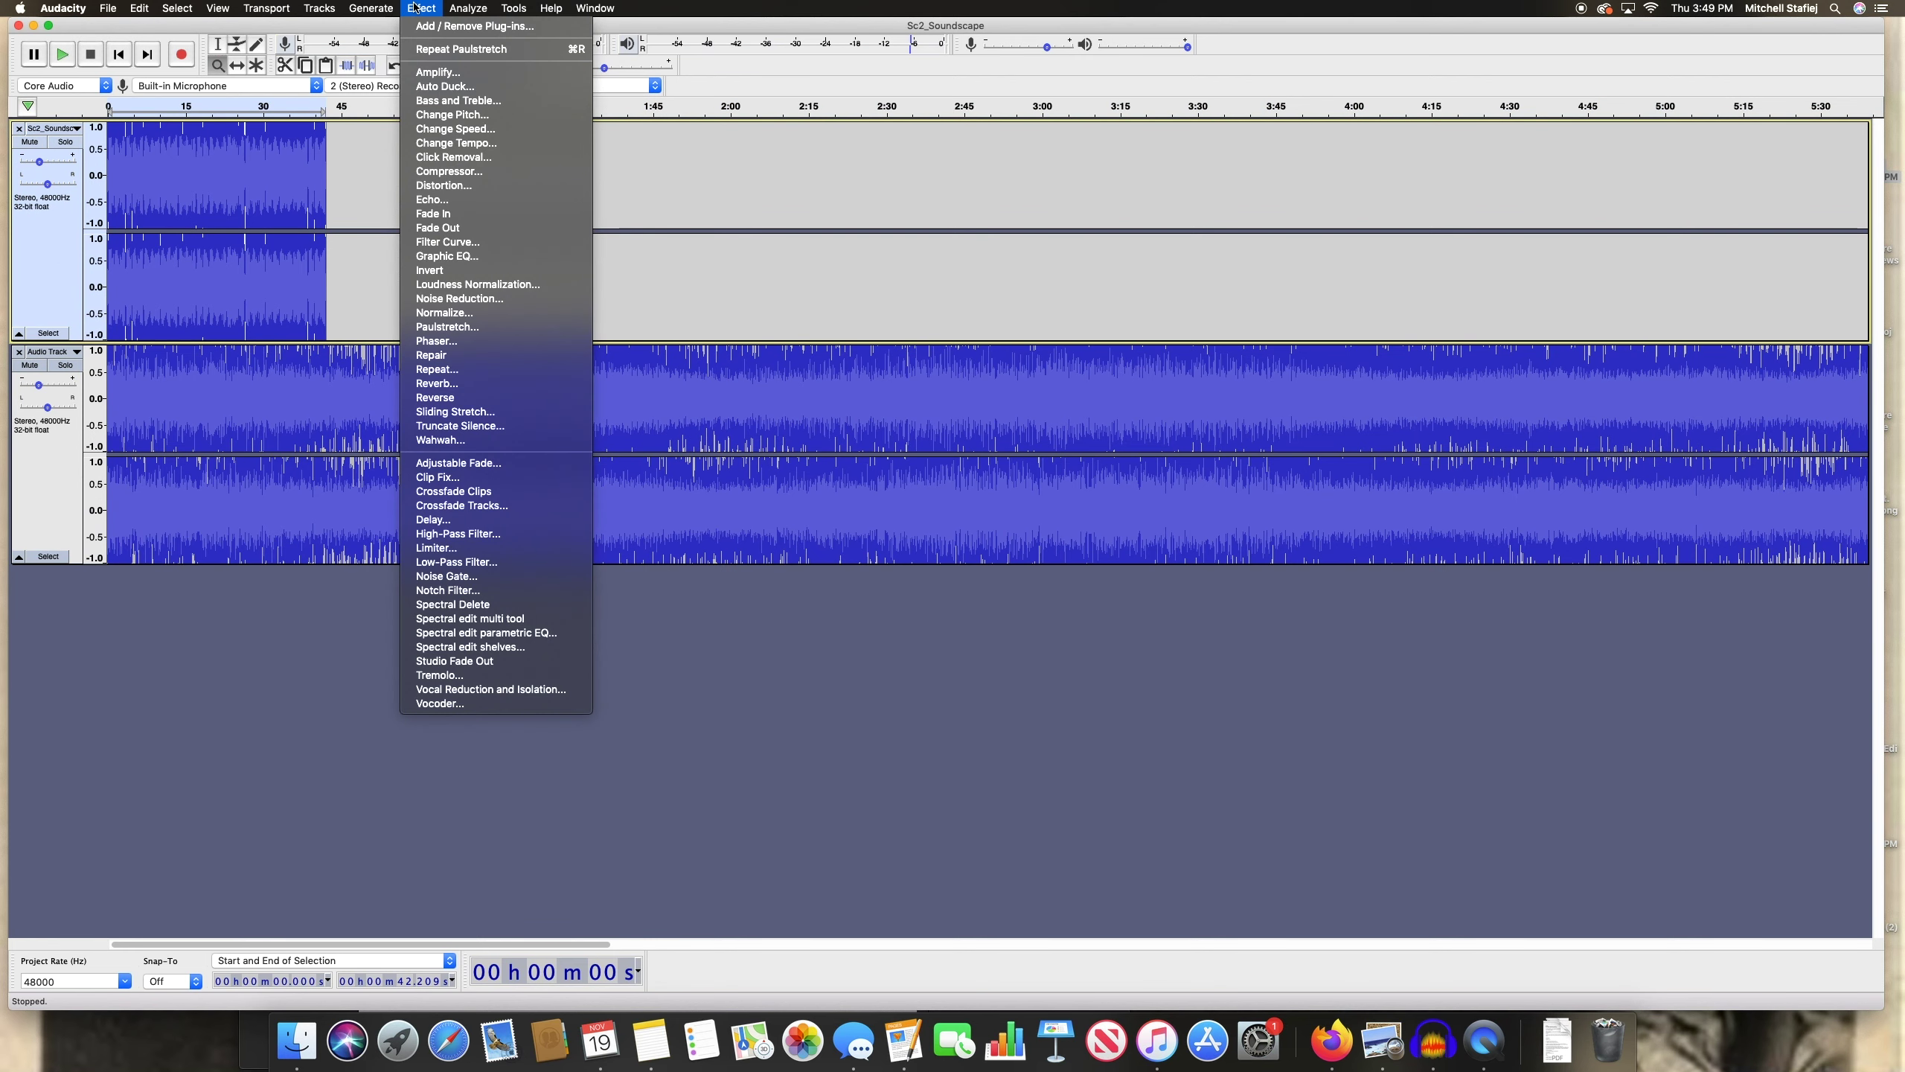
{"action": "left_click", "coordinate": [448, 244]}
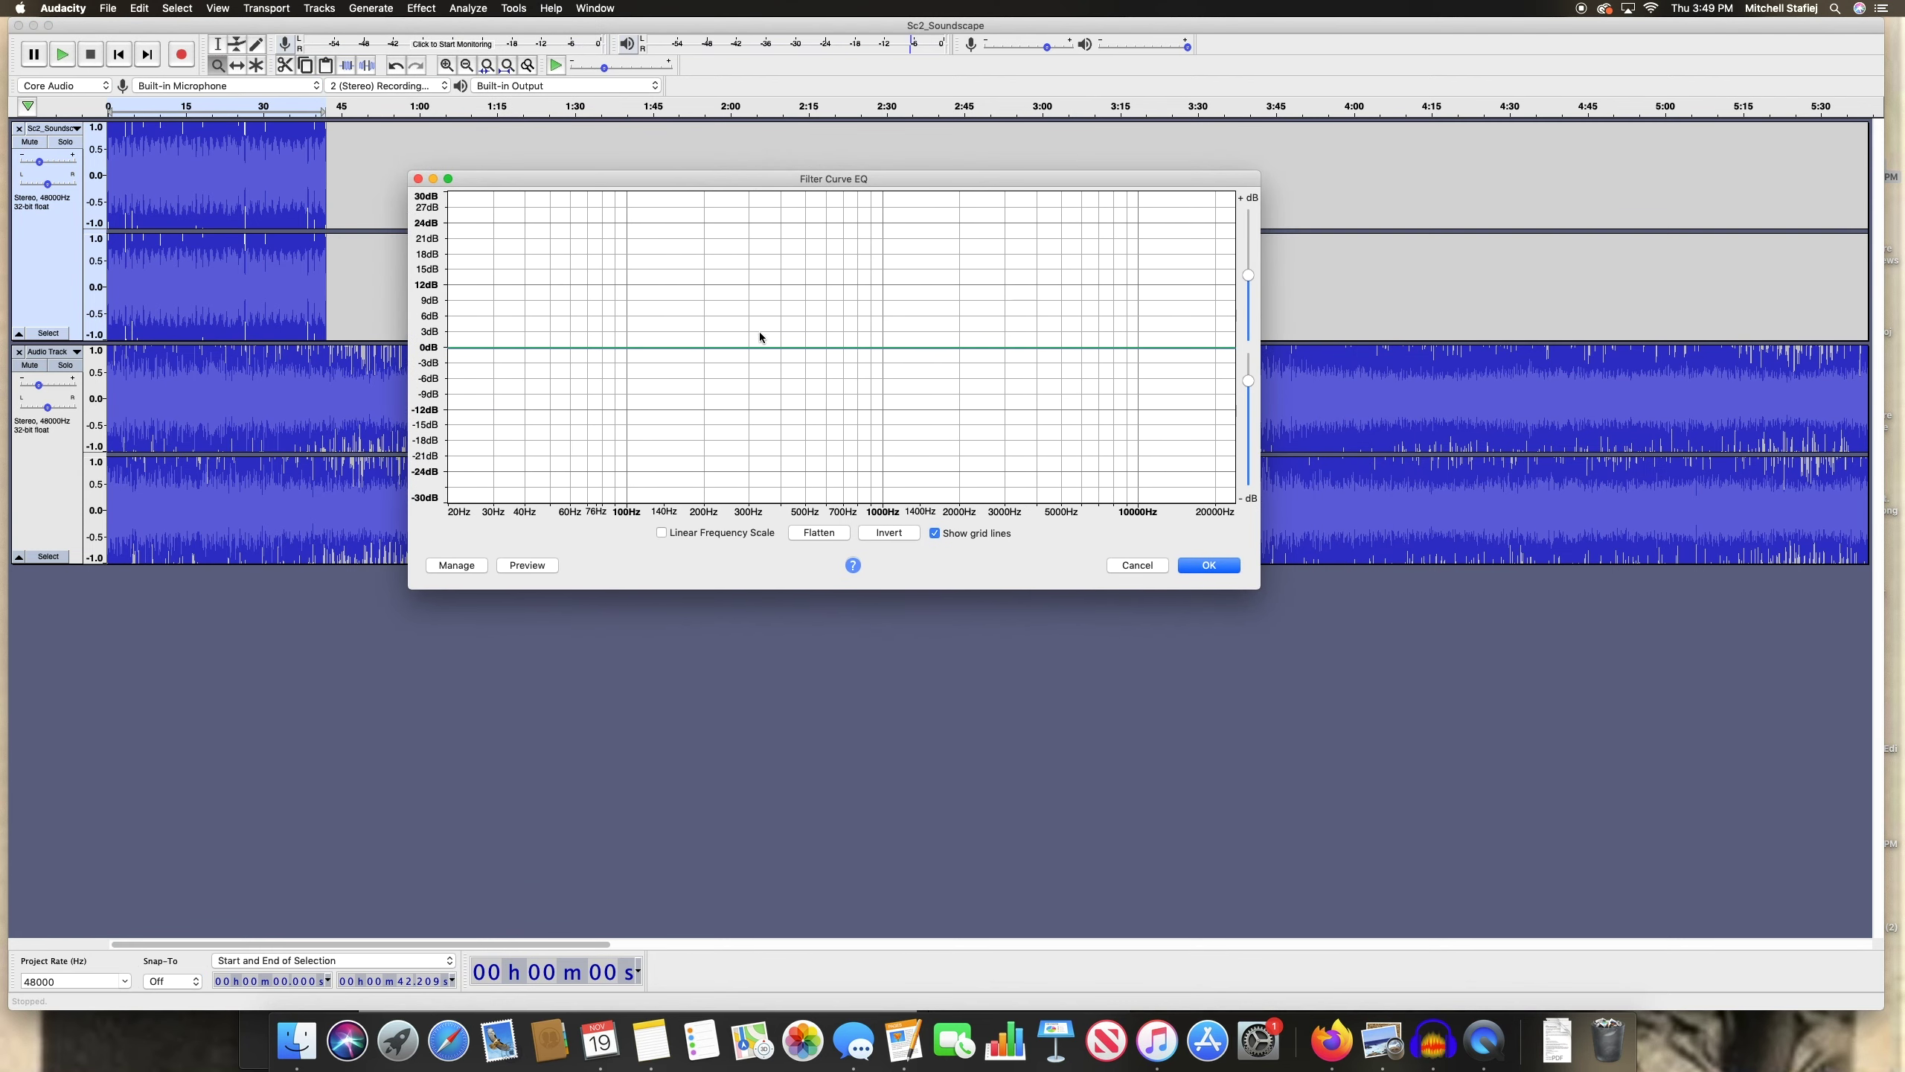
{"action": "mouse_move", "coordinate": [762, 351]}
{"action": "left_mouse_down"}
{"action": "mouse_move", "coordinate": [740, 310]}
{"action": "mouse_move", "coordinate": [756, 360]}
{"action": "left_mouse_up"}
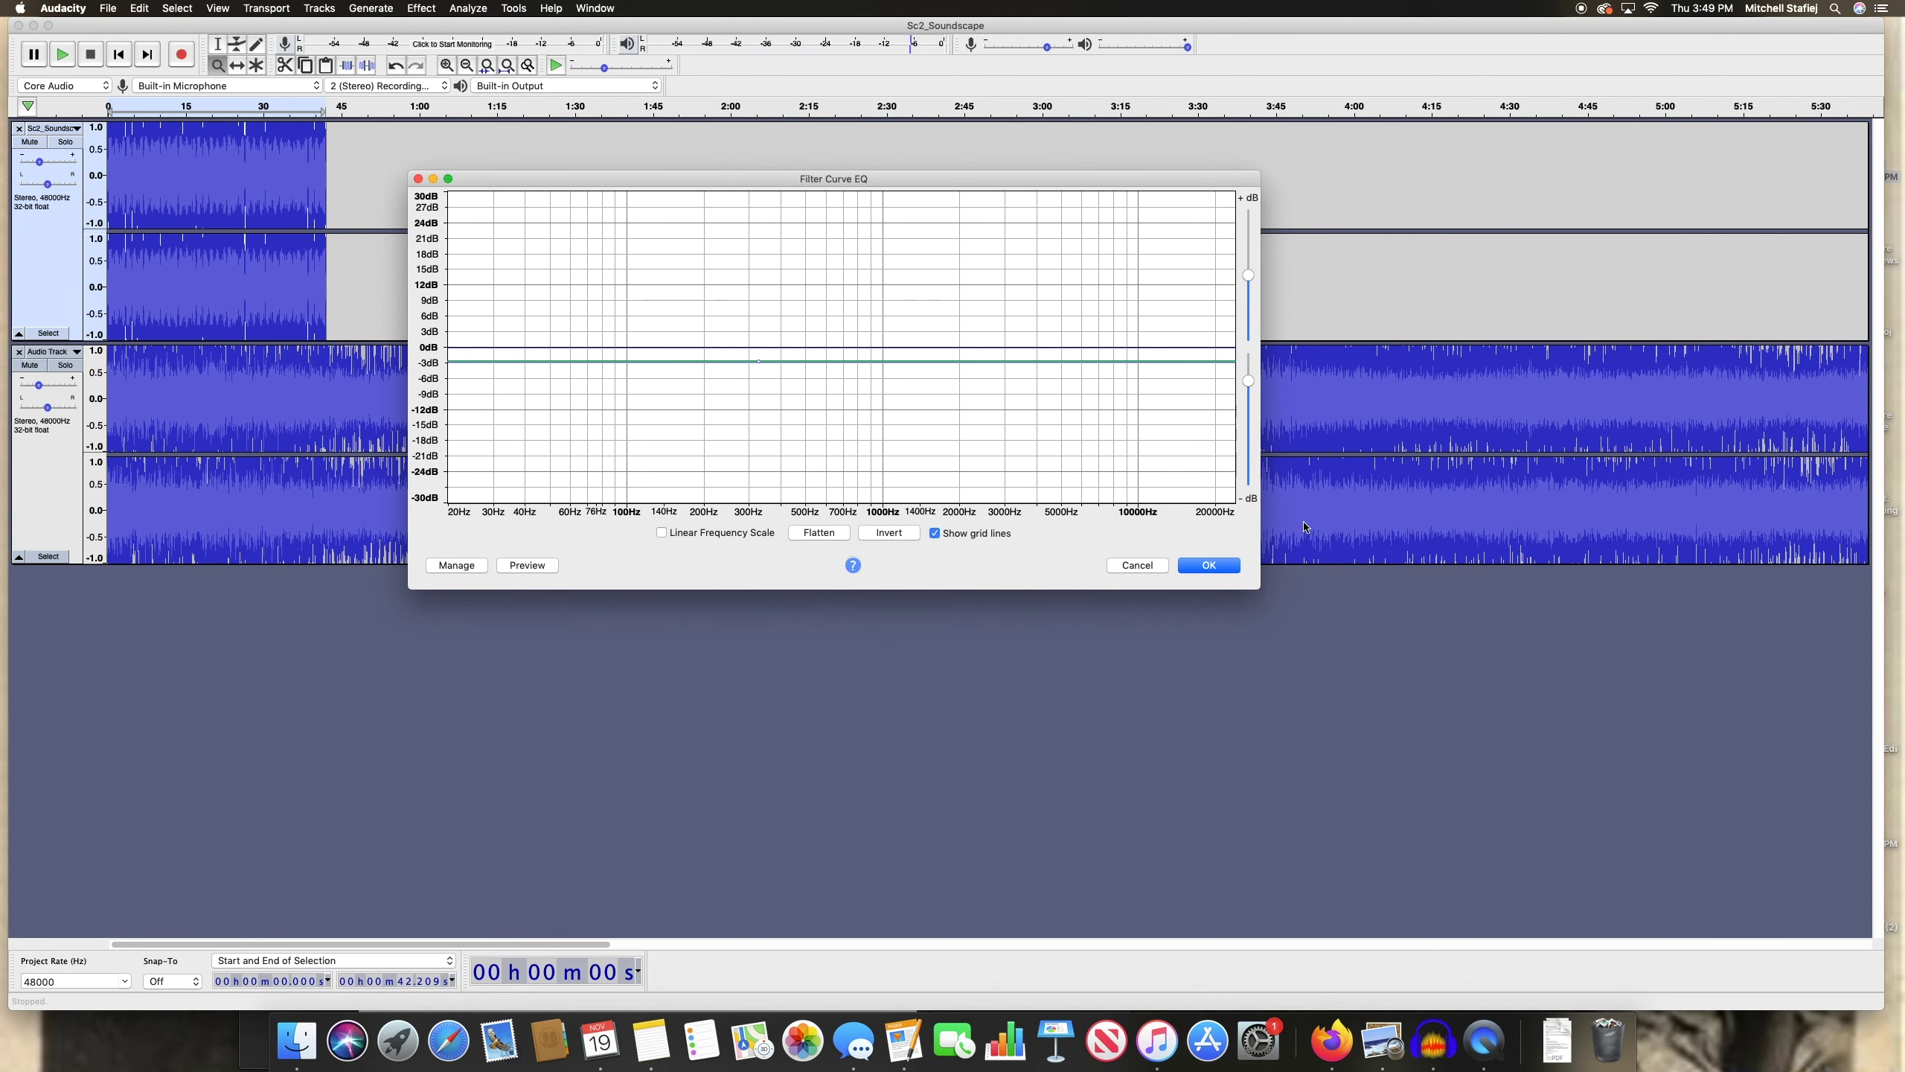
{"action": "left_click", "coordinate": [1205, 566]}
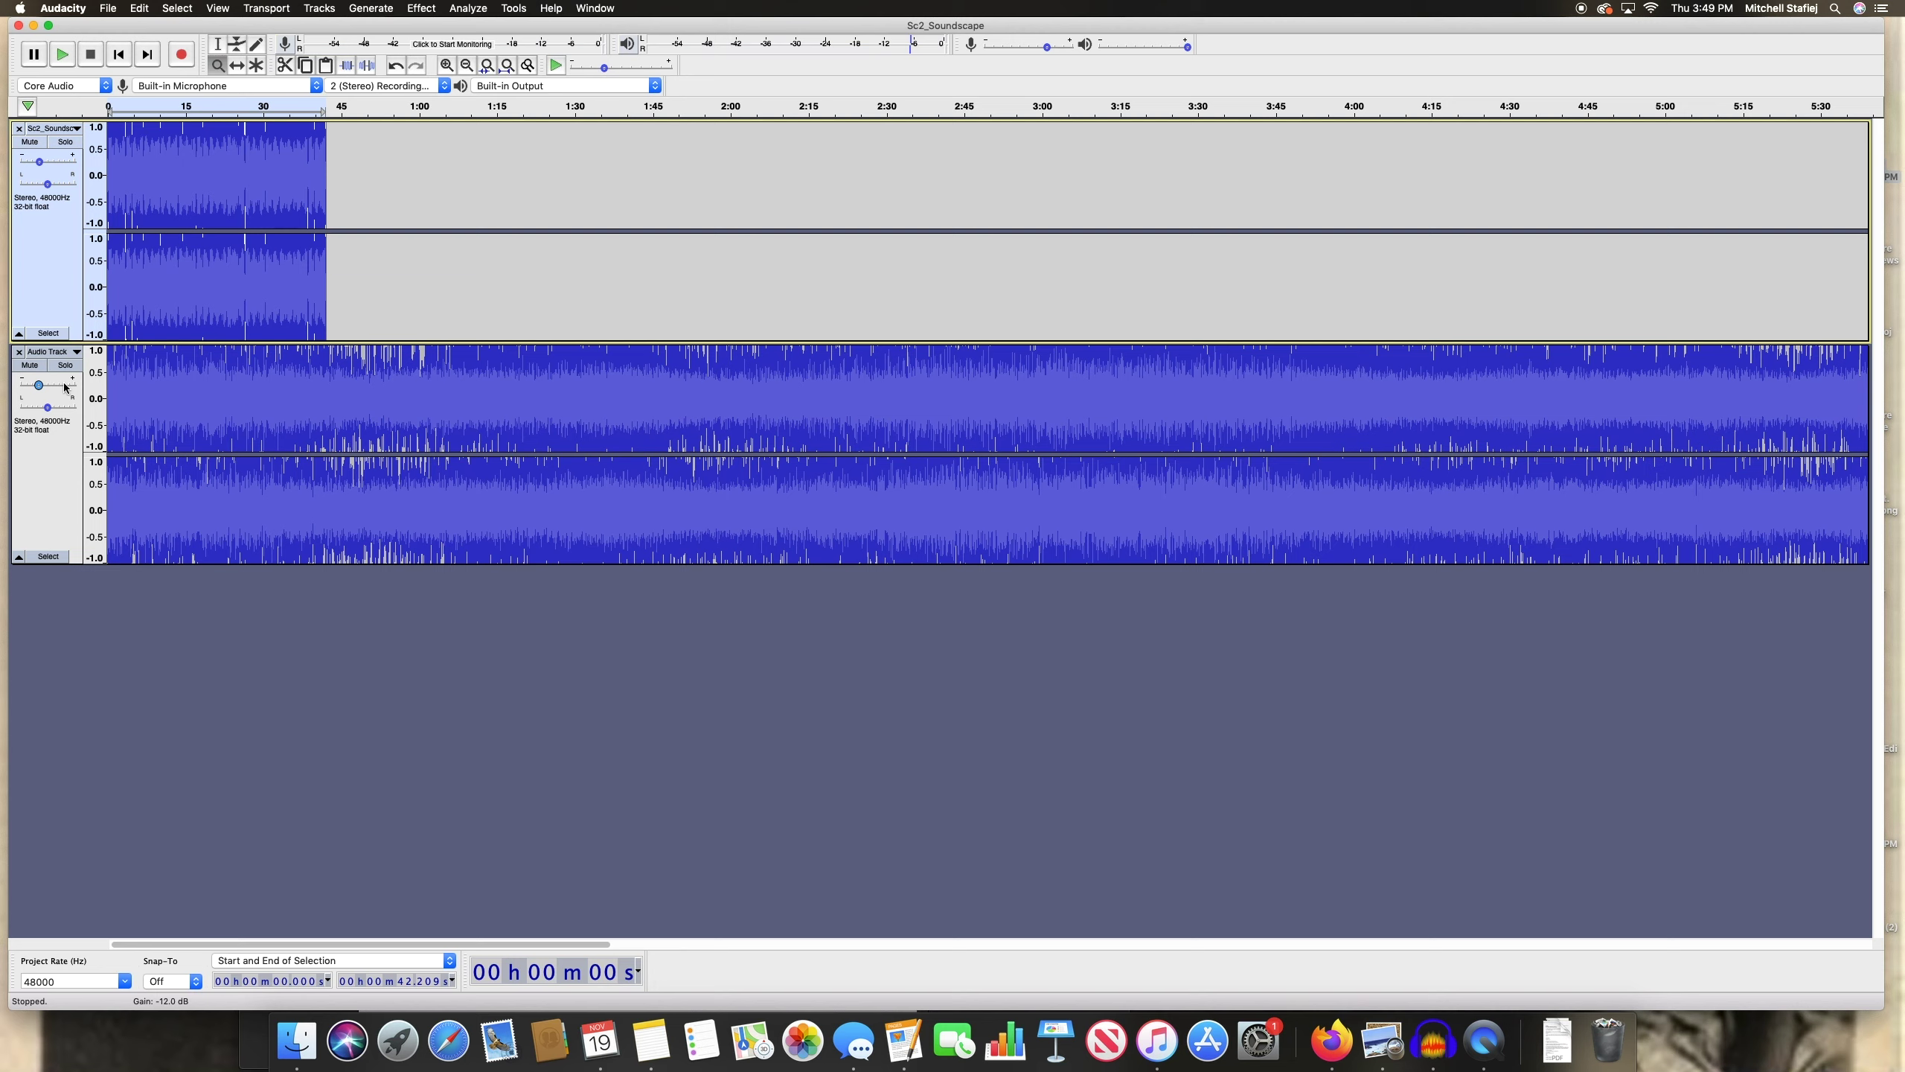
{"action": "mouse_move", "coordinate": [59, 387]}
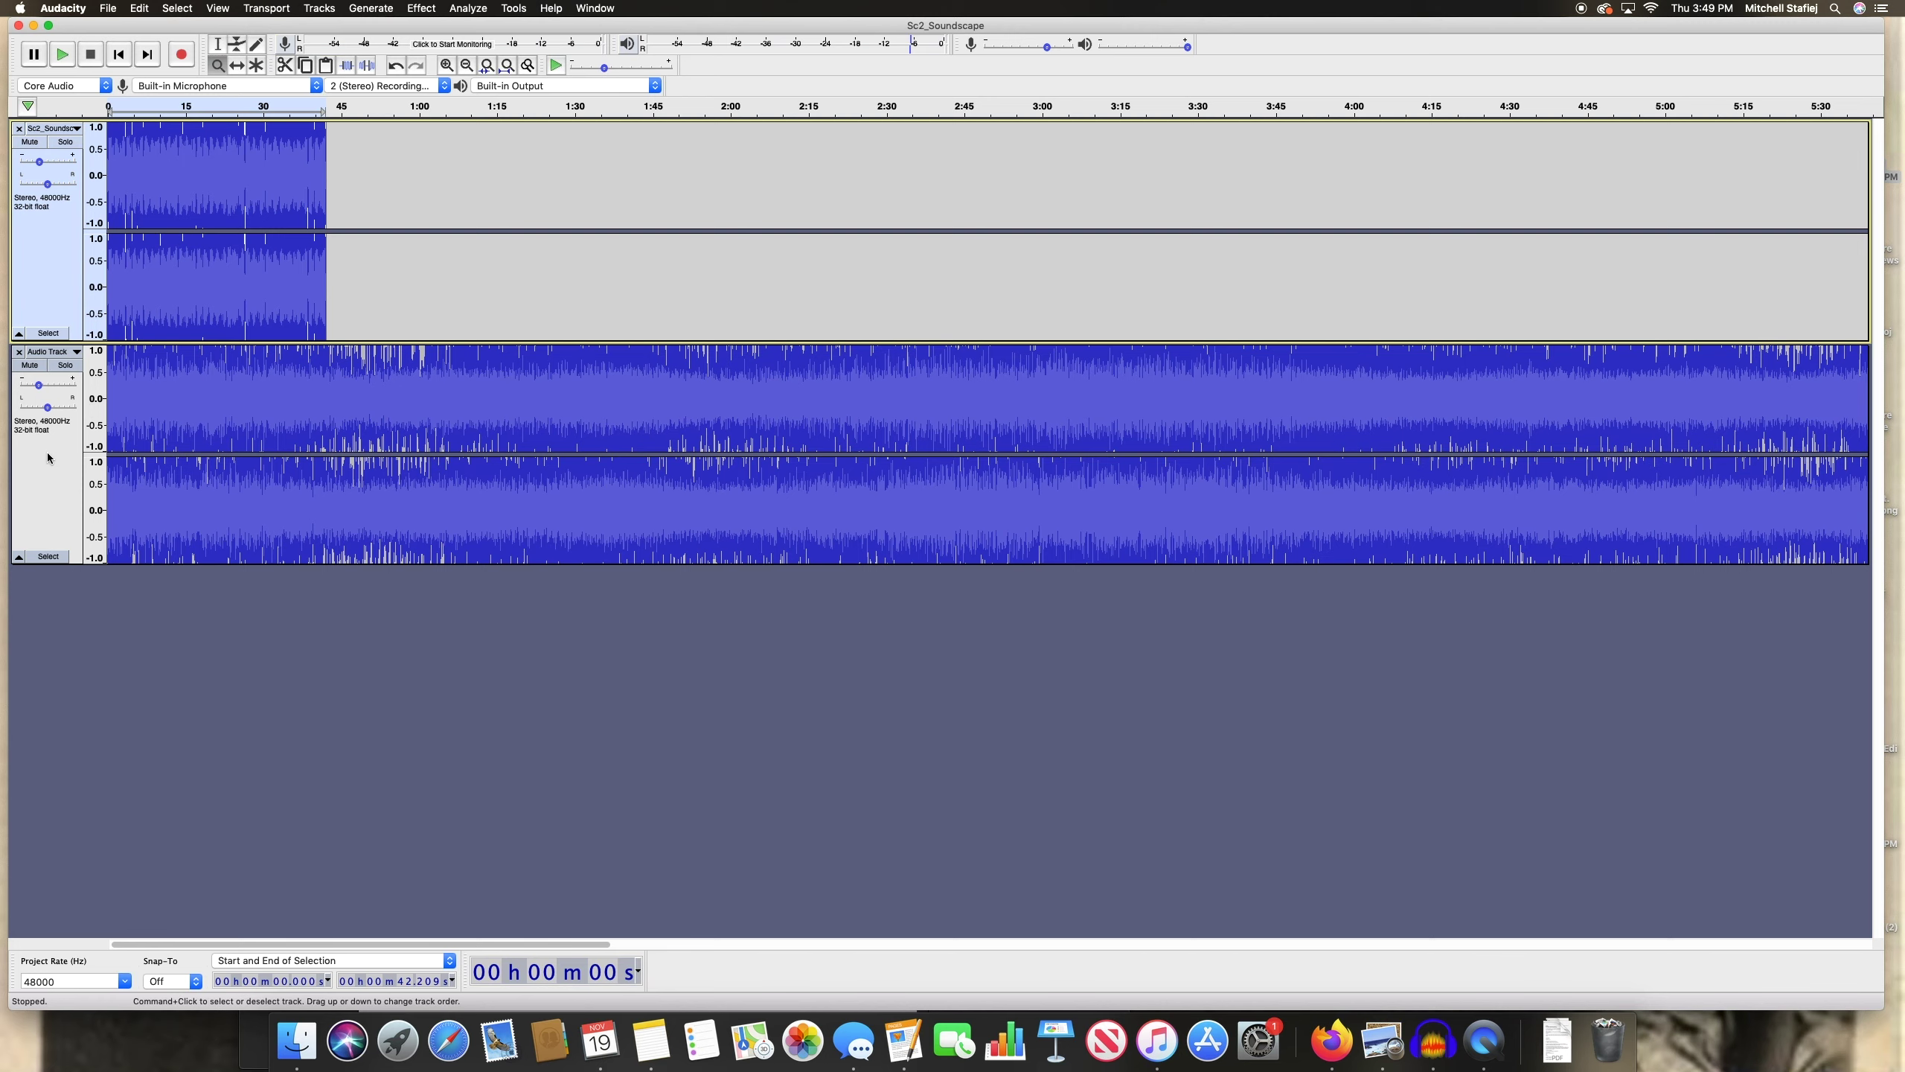
{"action": "left_click", "coordinate": [414, 11]}
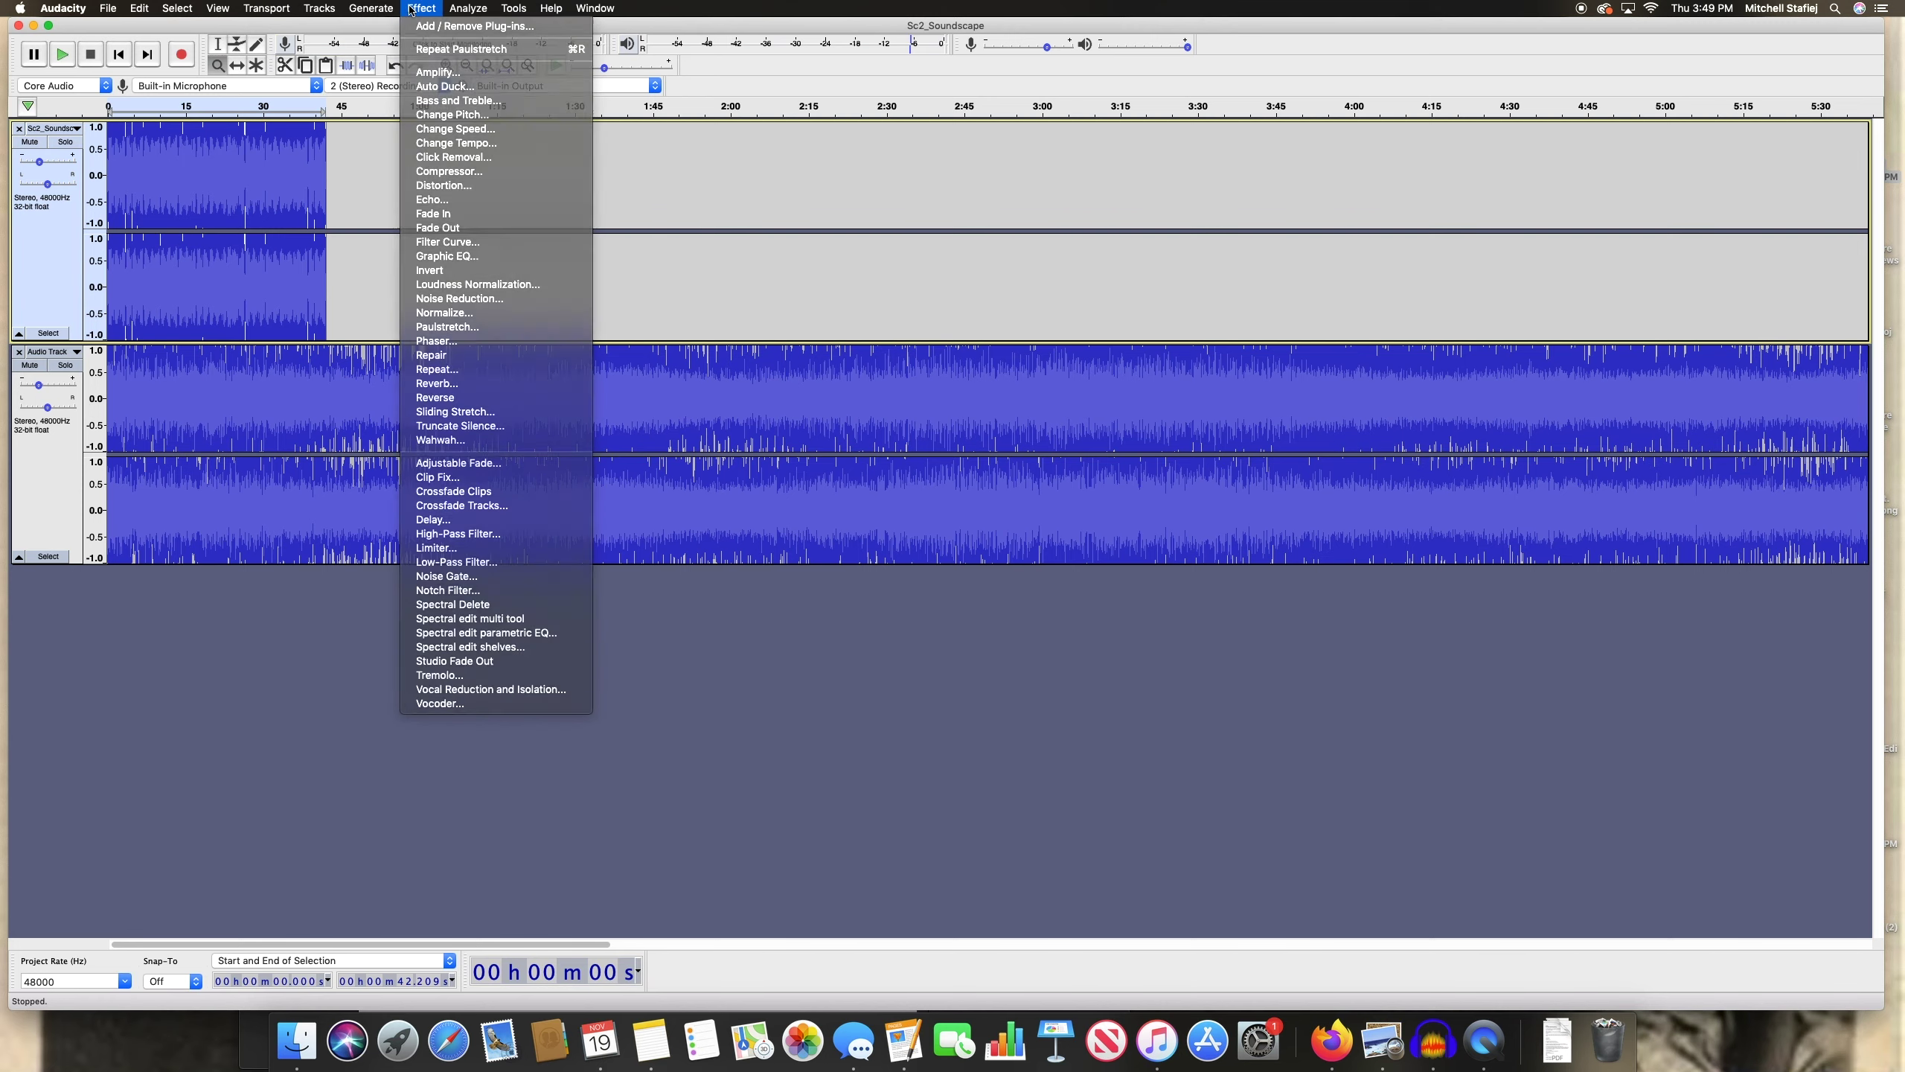
{"action": "left_click", "coordinate": [249, 151]}
Lower the first track's gain to -15 dB
{"action": "left_click", "coordinate": [70, 253]}
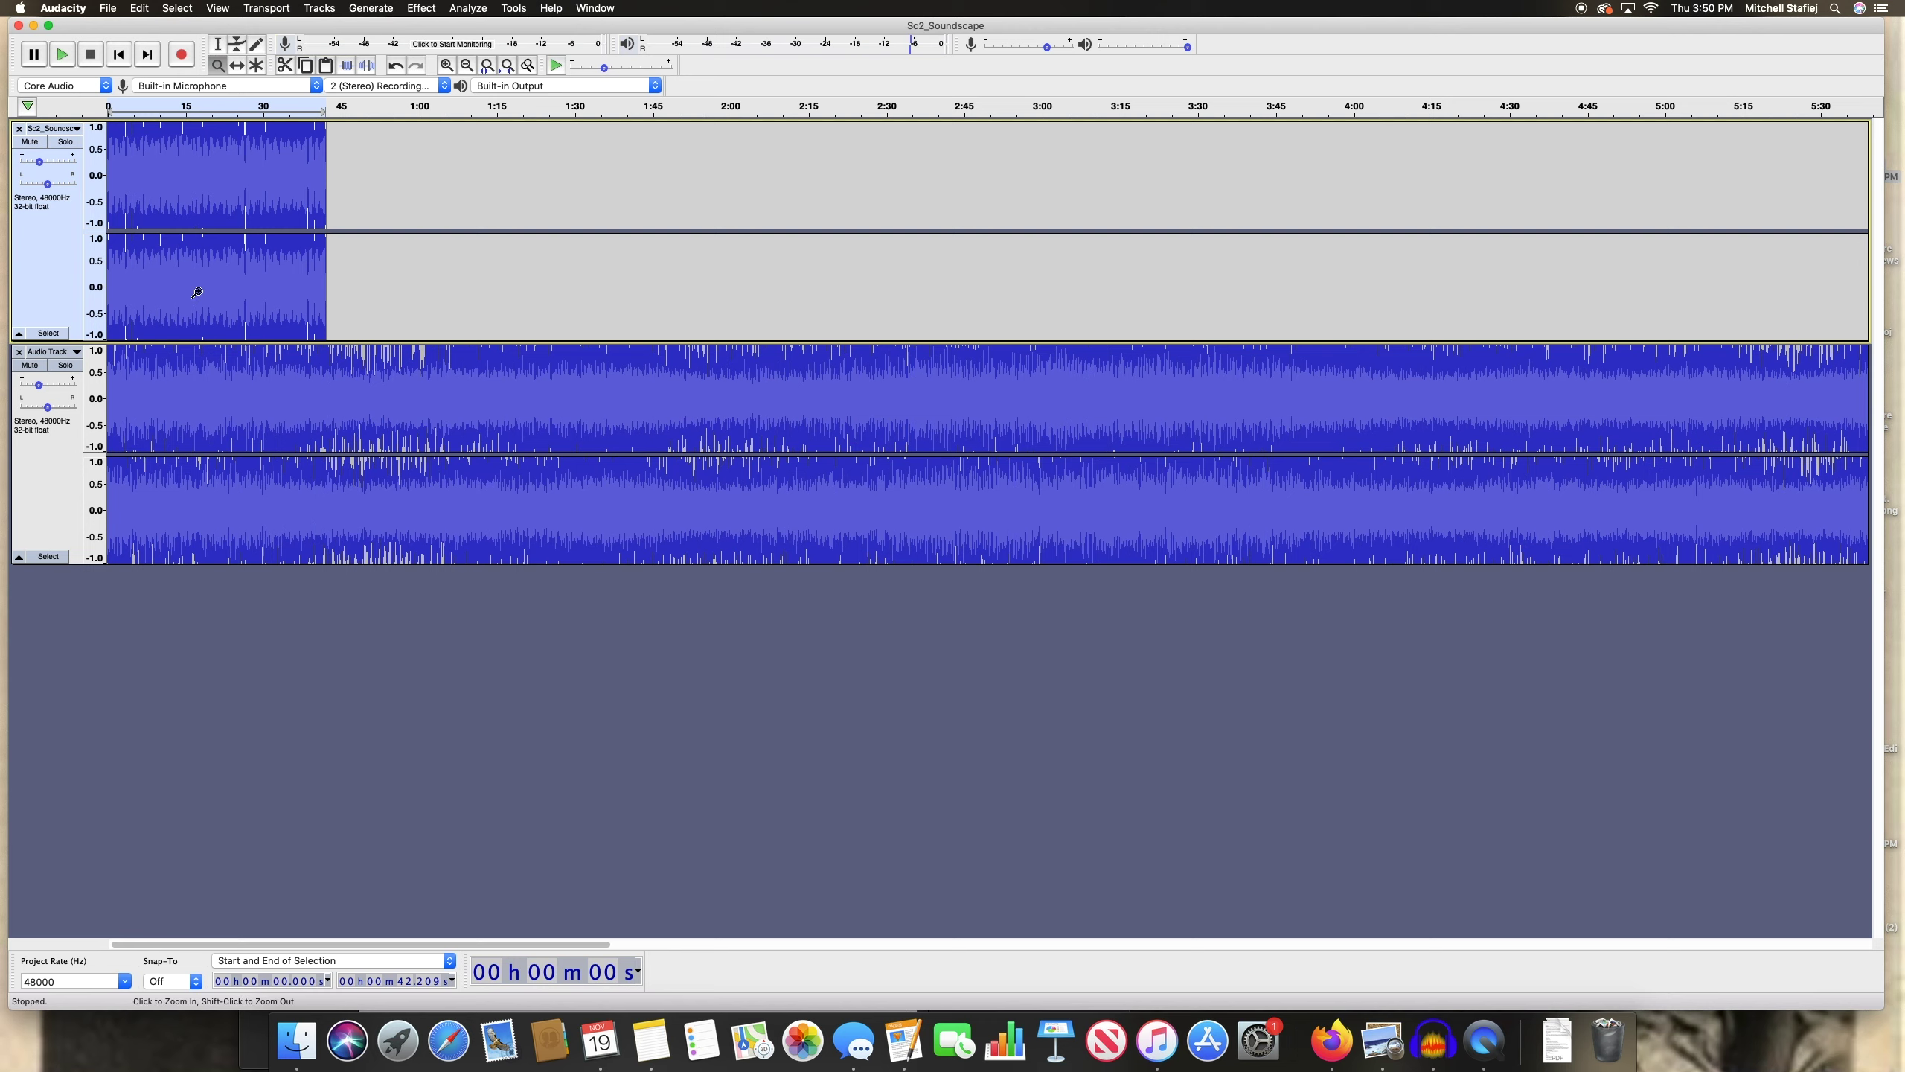
{"action": "left_click_drag", "start_coordinate": [42, 164], "coordinate": [39, 164]}
{"action": "mouse_move", "coordinate": [46, 164]}
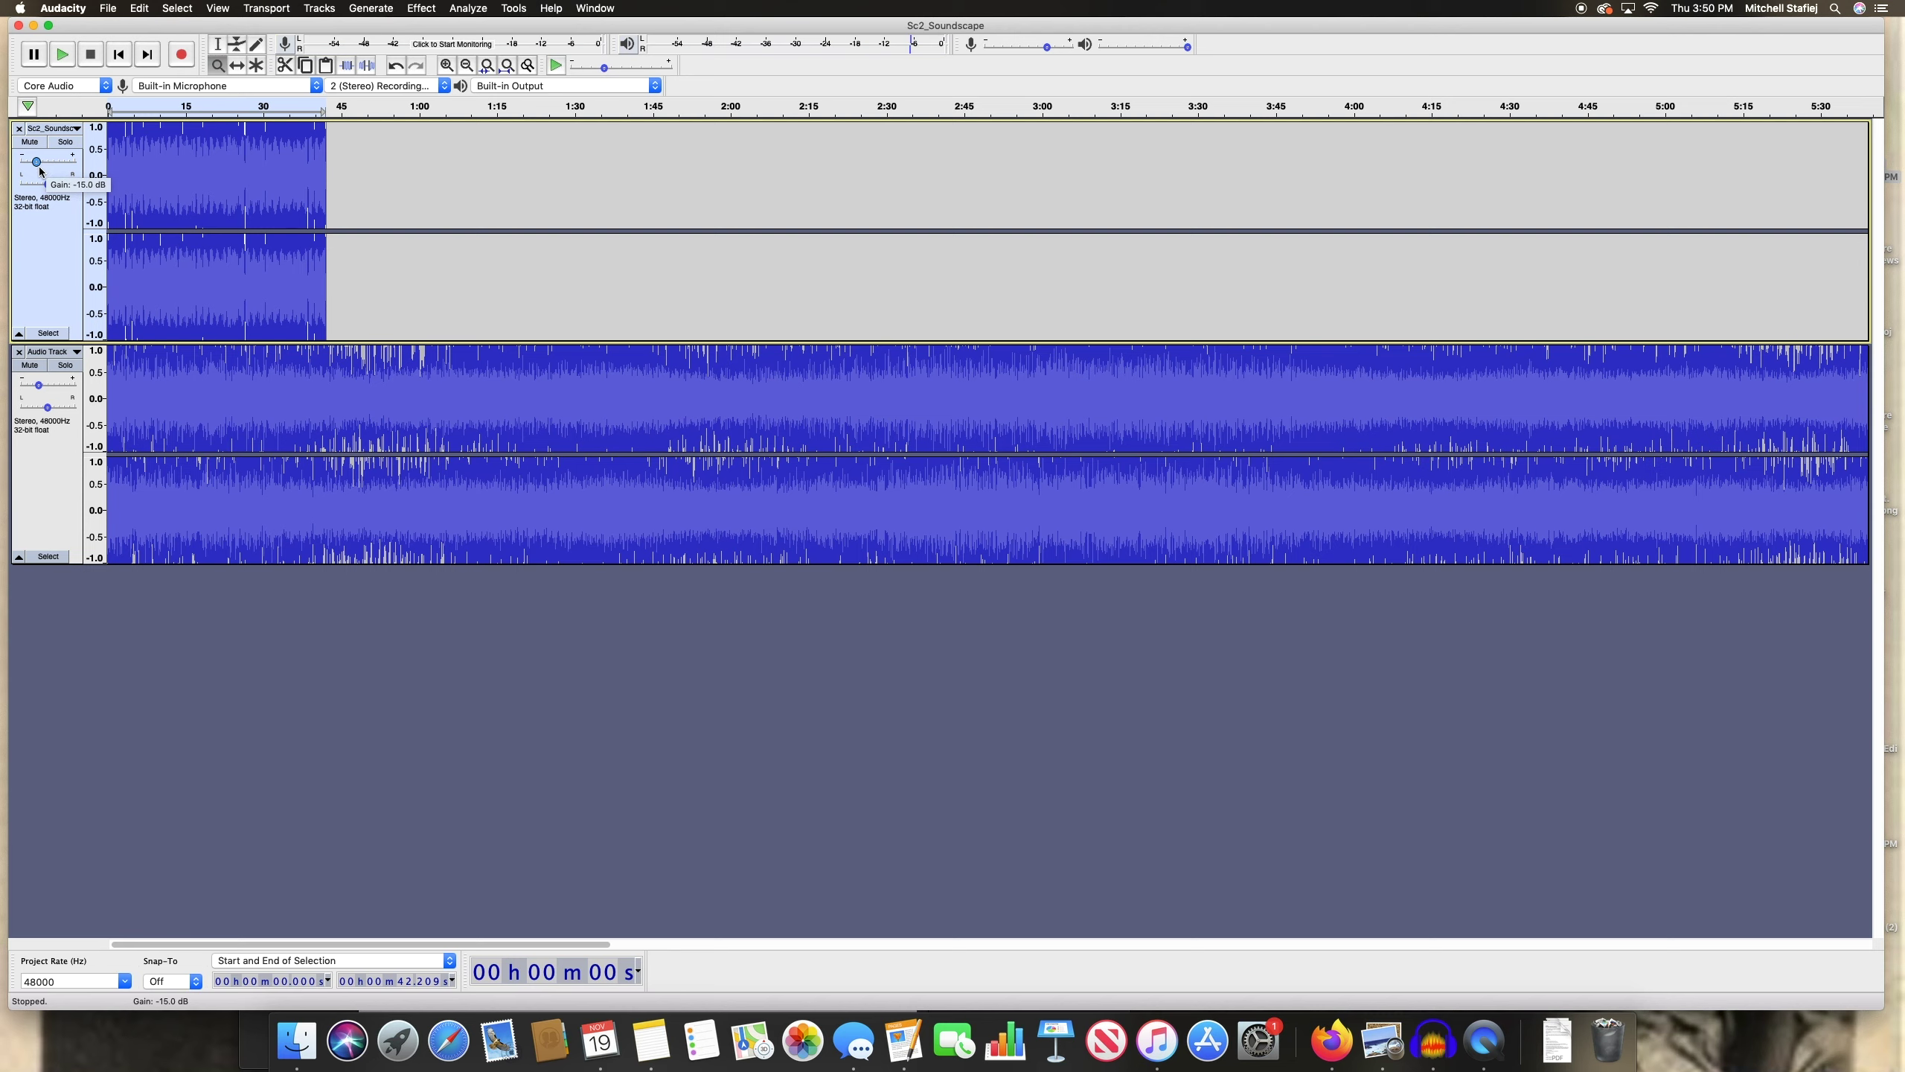